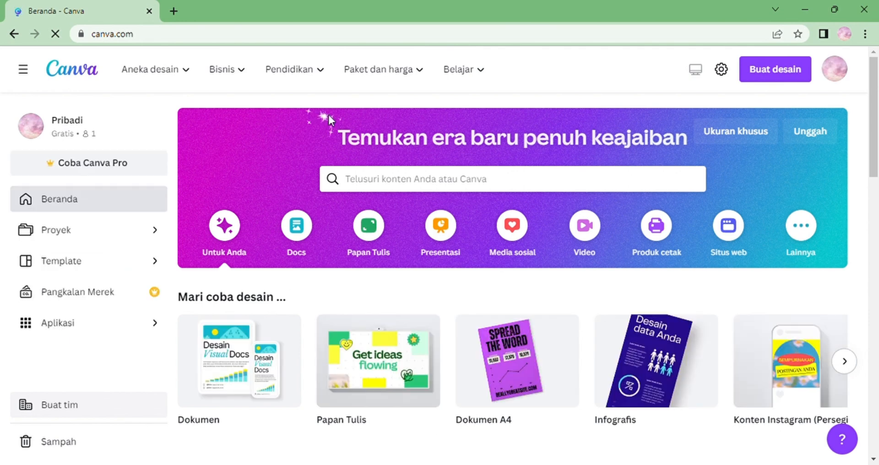
Search for book cover design types and start a new portrait book cover design.
{"action": "left_click", "coordinate": [784, 84]}
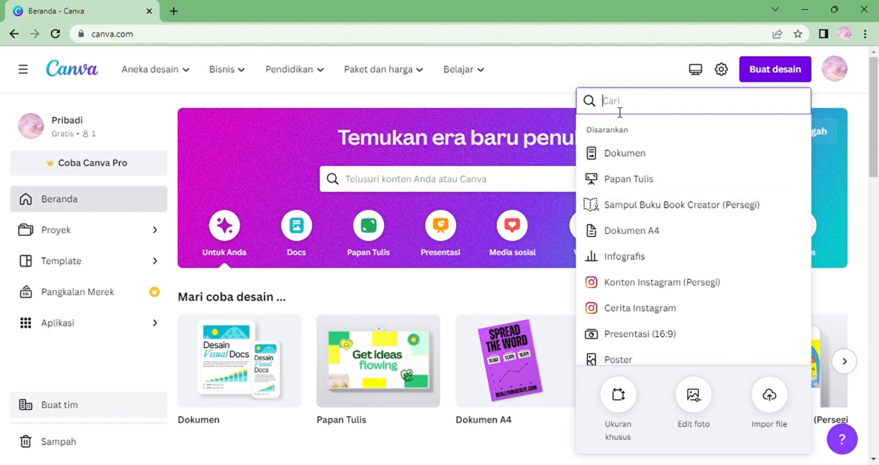
{"action": "type", "text": "book"}
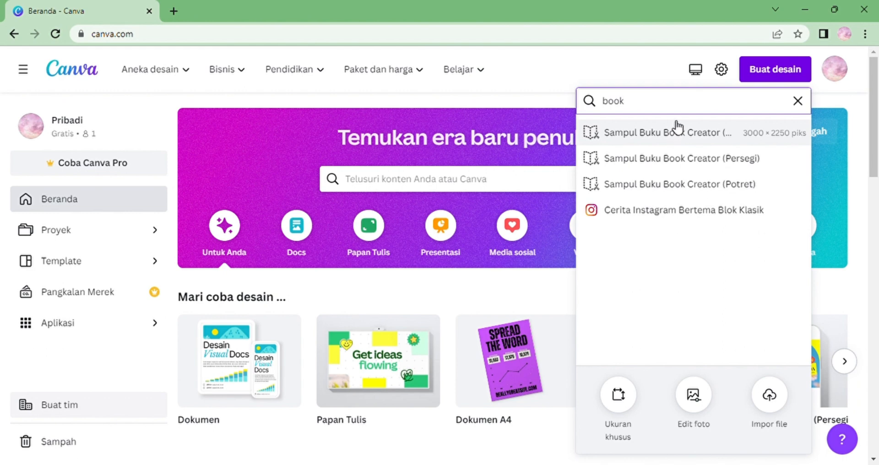
{"action": "type", "text": " cover"}
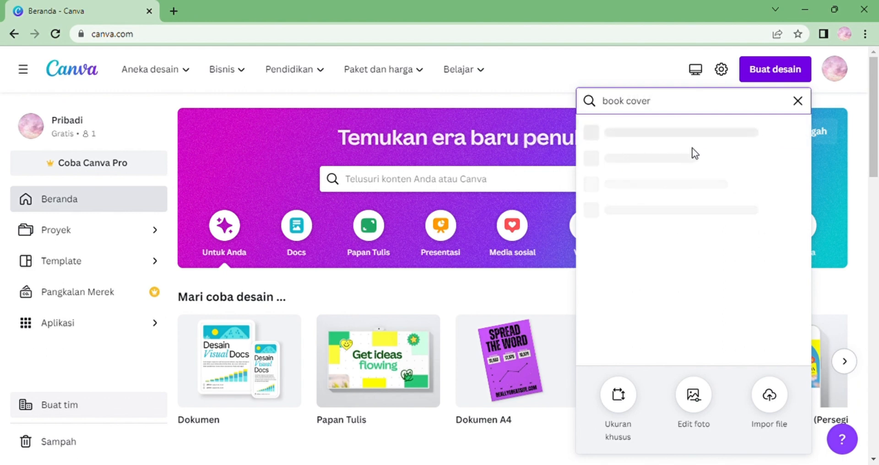
{"action": "left_click", "coordinate": [706, 184]}
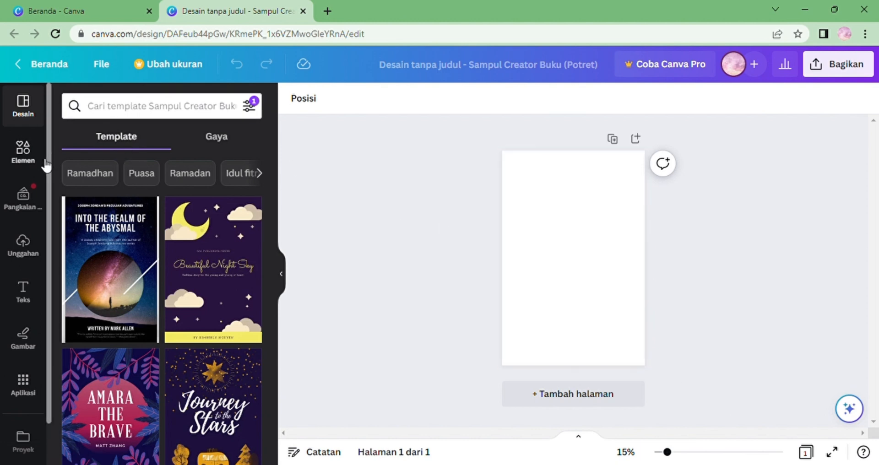
{"action": "left_click", "coordinate": [559, 237]}
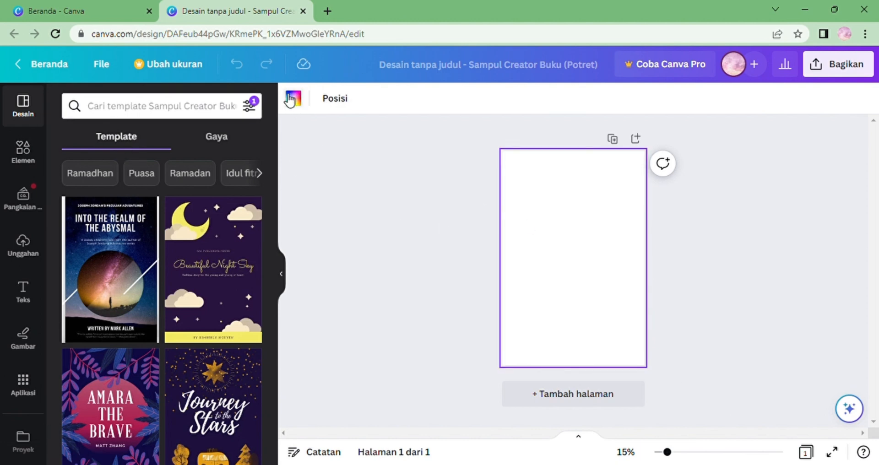
{"action": "left_click", "coordinate": [293, 98]}
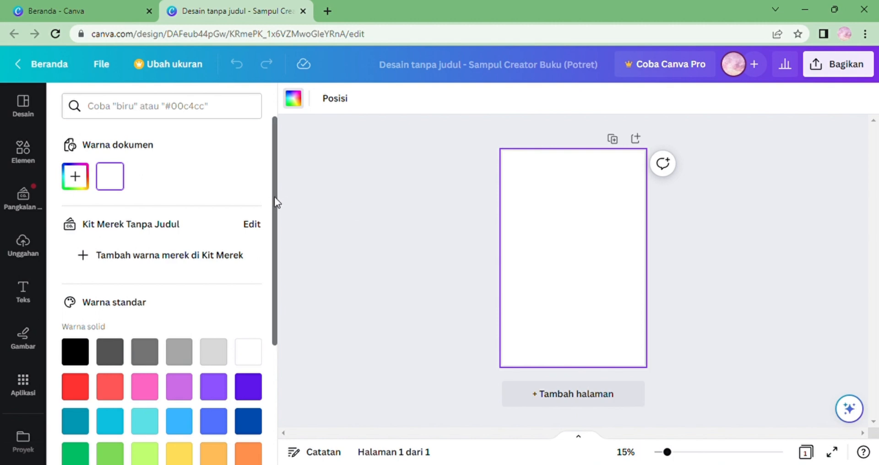
{"action": "left_click_drag", "start_coordinate": [274, 199], "coordinate": [273, 180]}
{"action": "left_click", "coordinate": [74, 176]}
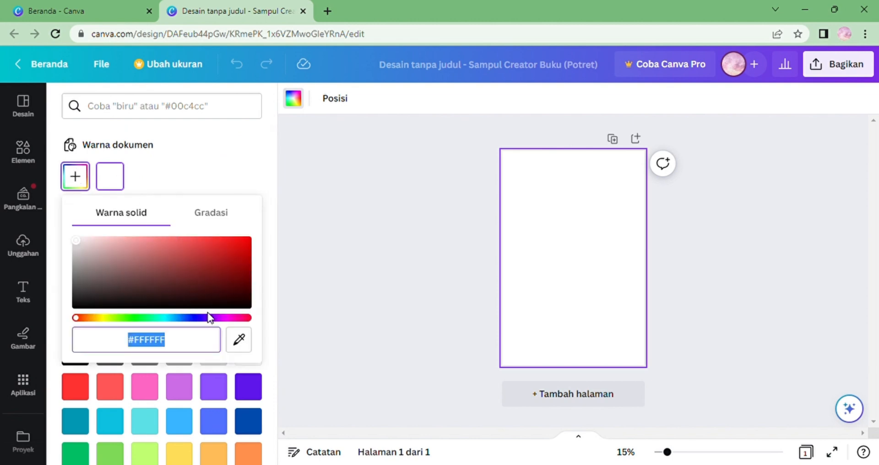
{"action": "left_click_drag", "start_coordinate": [229, 318], "coordinate": [153, 316]}
{"action": "left_click", "coordinate": [549, 242]}
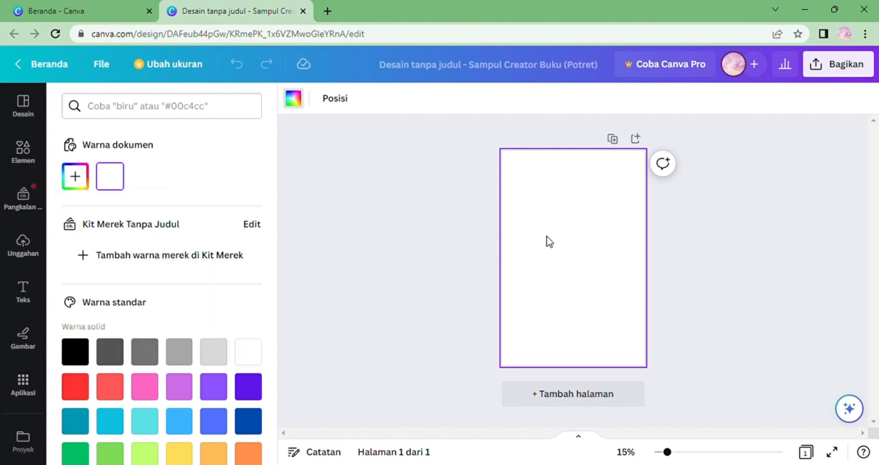
Set the page background colour to #F6D378.
{"action": "left_click", "coordinate": [295, 101]}
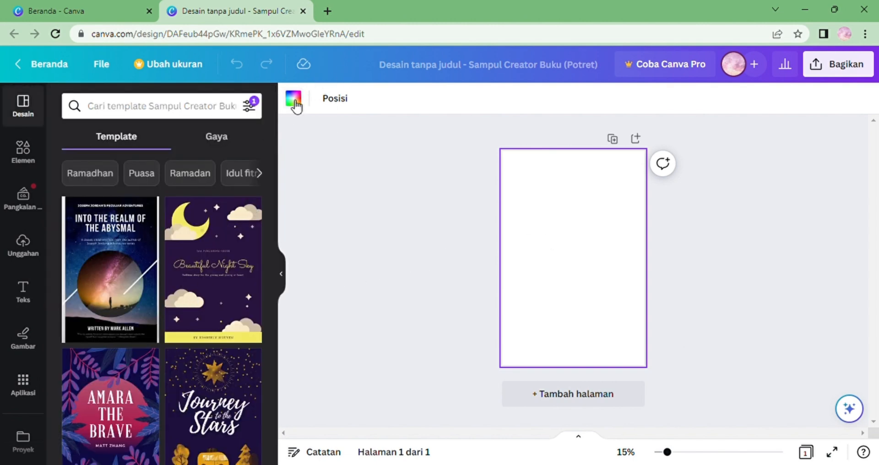
{"action": "left_click", "coordinate": [295, 102]}
{"action": "left_click", "coordinate": [149, 347]}
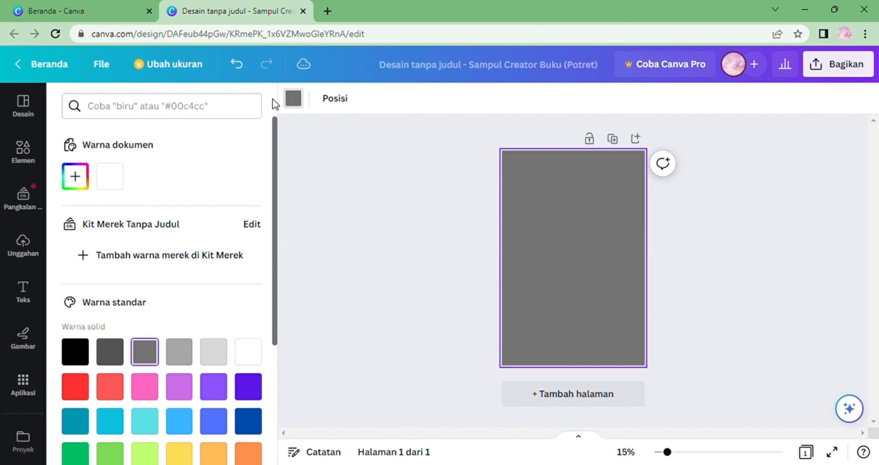
{"action": "left_click", "coordinate": [83, 179]}
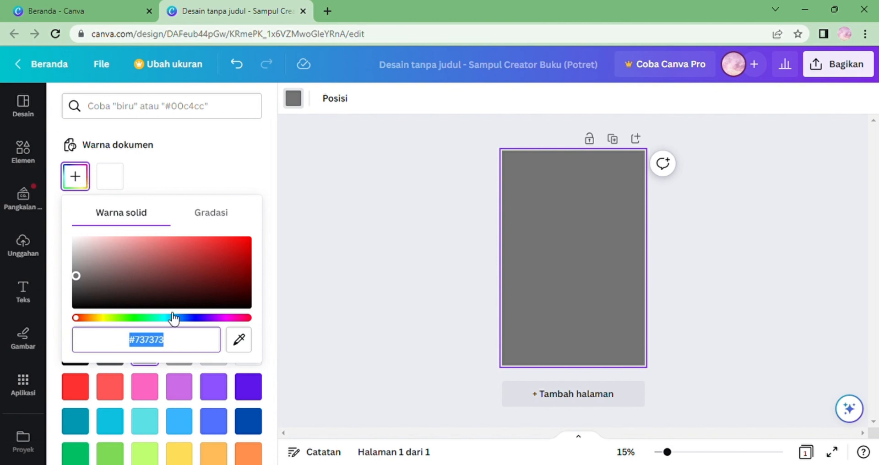
{"action": "left_click", "coordinate": [185, 349]}
{"action": "key", "text": "BackSpace"}
{"action": "key", "text": "BackSpace"}
{"action": "key", "text": "BackSpace"}
{"action": "key", "text": "BackSpace"}
{"action": "key", "text": "BackSpace"}
{"action": "key", "text": "BackSpace"}
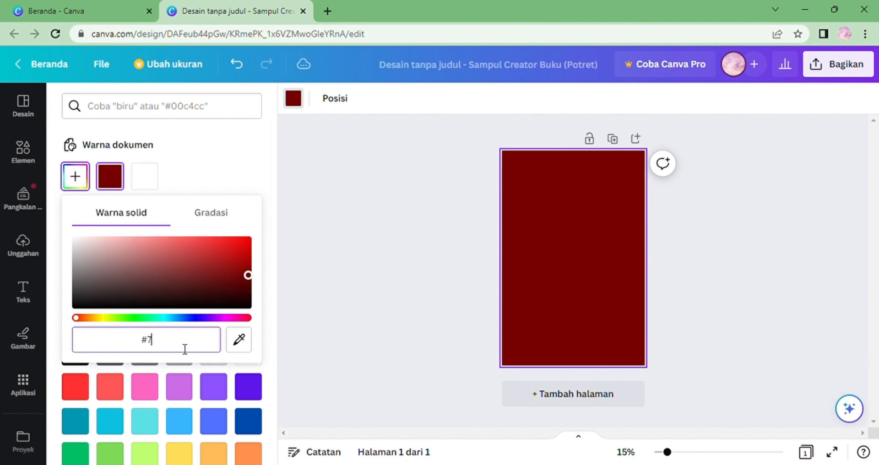
{"action": "type", "text": "F"}
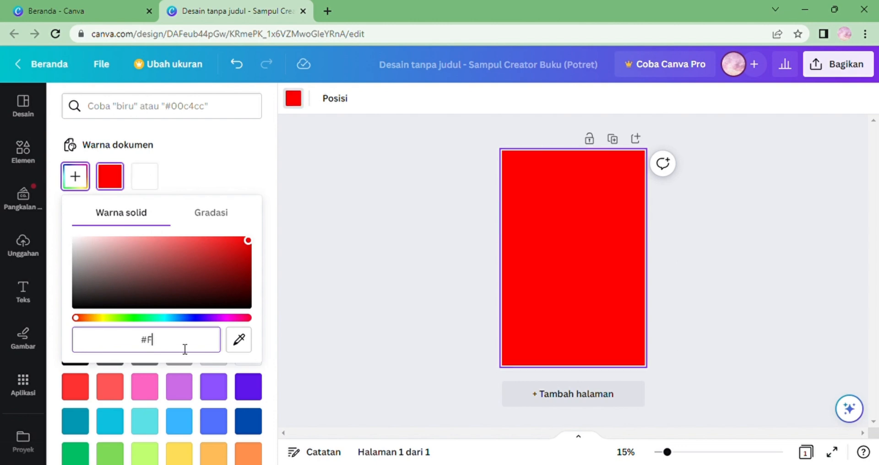
{"action": "type", "text": "6D"}
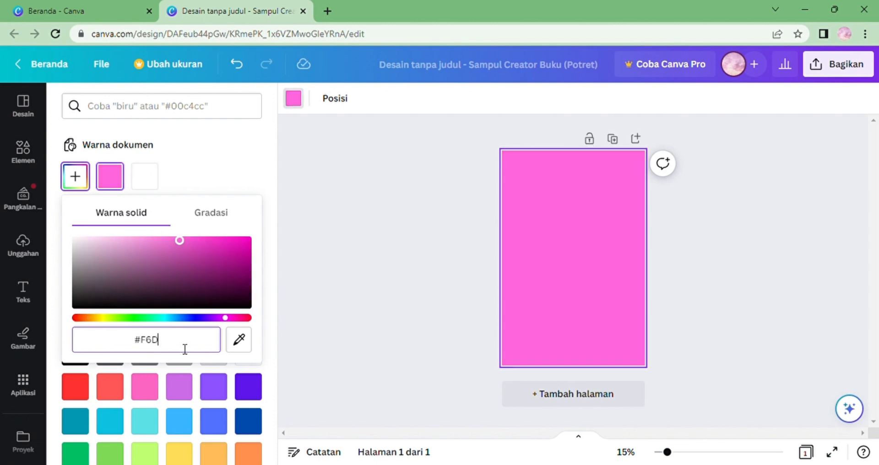
{"action": "type", "text": "3"}
{"action": "type", "text": "7E"}
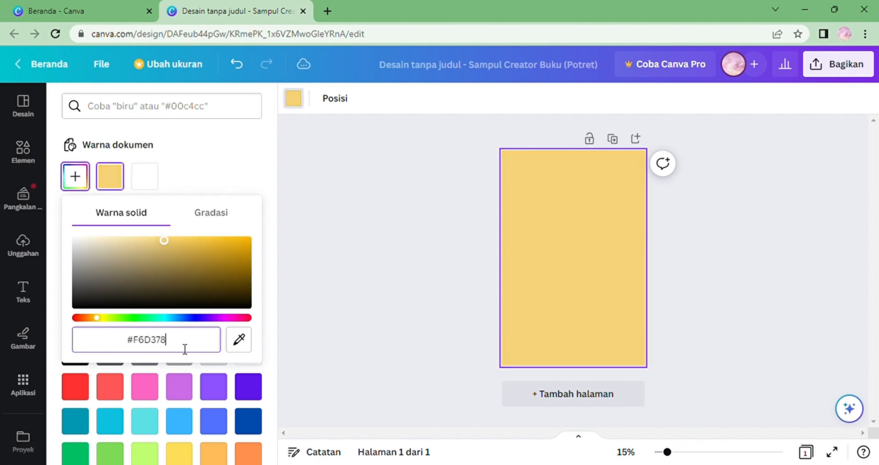
{"action": "key", "text": "Return"}
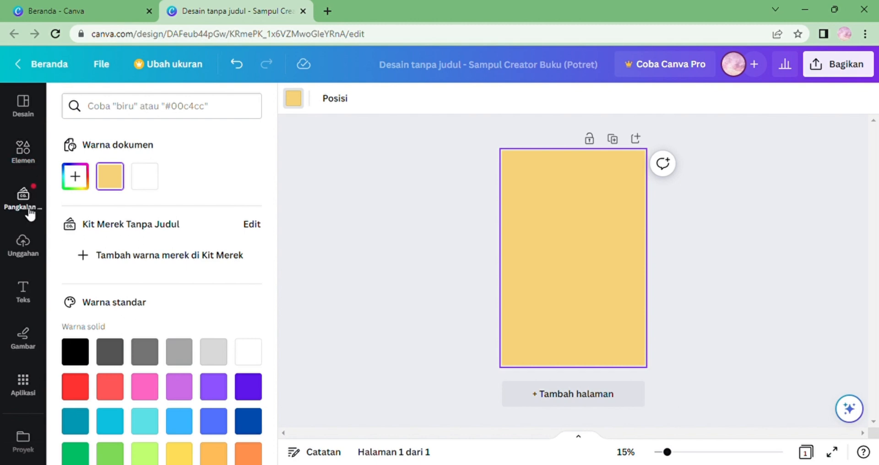
Add a fruit-bowl graphic and a salad-plate graphic from recently used elements along the bottom of the page.
{"action": "left_click", "coordinate": [24, 154]}
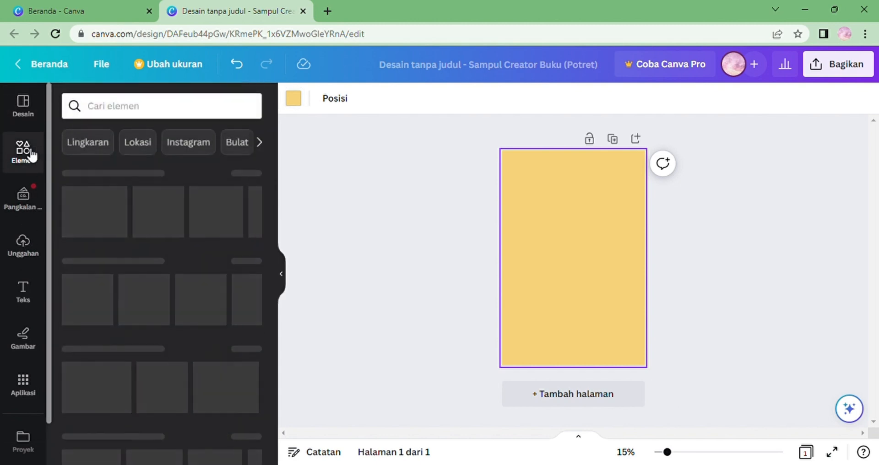
{"action": "left_click", "coordinate": [151, 108]}
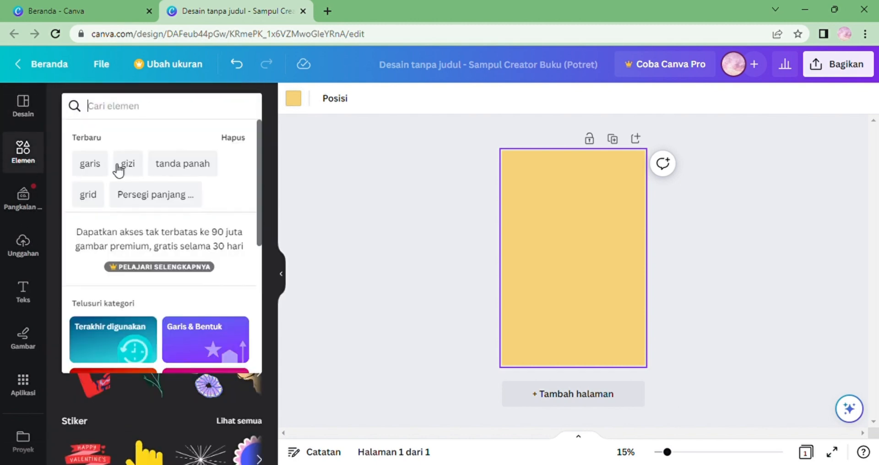
{"action": "left_click", "coordinate": [337, 223]}
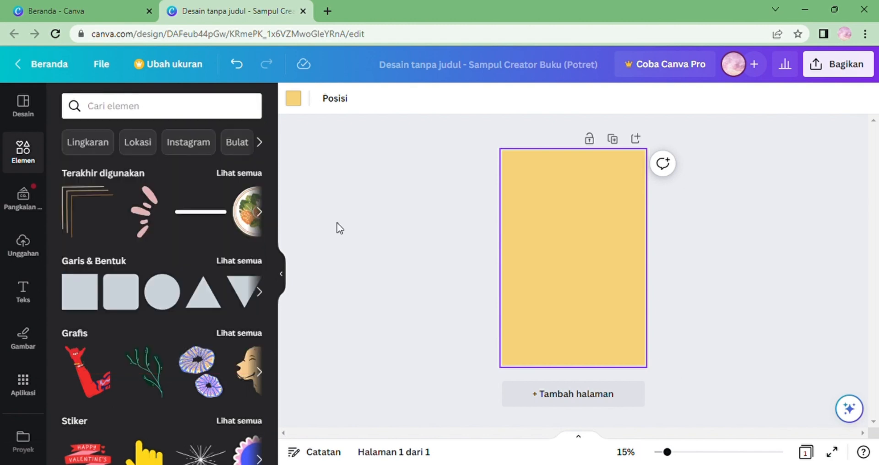
{"action": "left_click", "coordinate": [256, 174]}
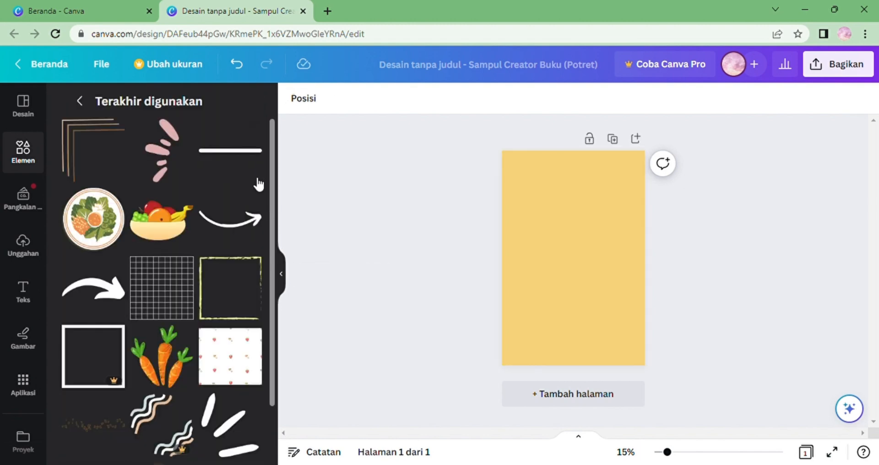
{"action": "left_click", "coordinate": [170, 229]}
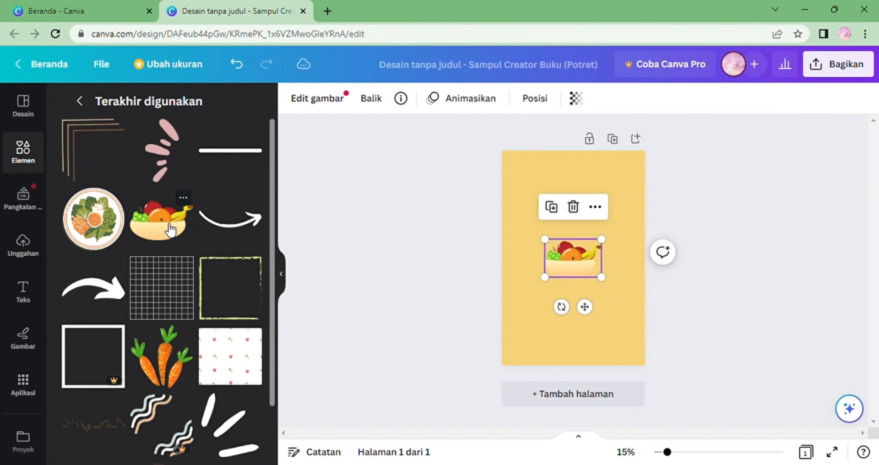
{"action": "left_click_drag", "start_coordinate": [563, 266], "coordinate": [529, 354]}
{"action": "left_click_drag", "start_coordinate": [106, 231], "coordinate": [584, 350]}
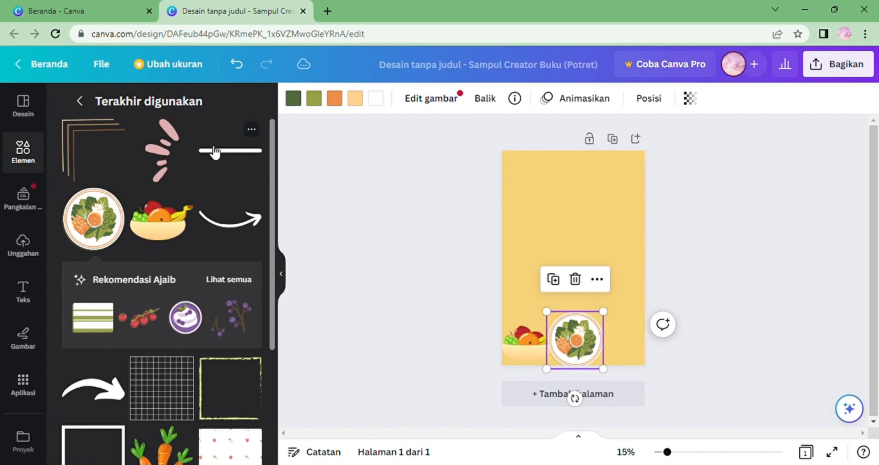
Search the elements library for gizi graphics.
{"action": "left_click", "coordinate": [79, 101]}
{"action": "left_click", "coordinate": [147, 118]}
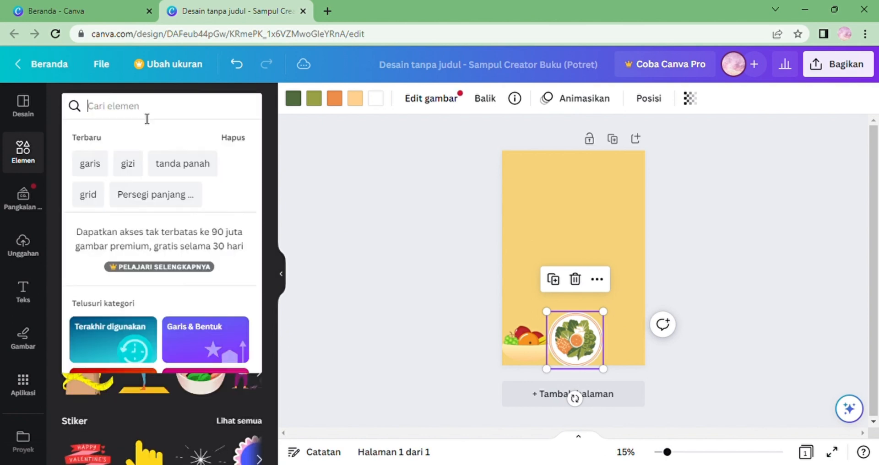
{"action": "left_click", "coordinate": [128, 178]}
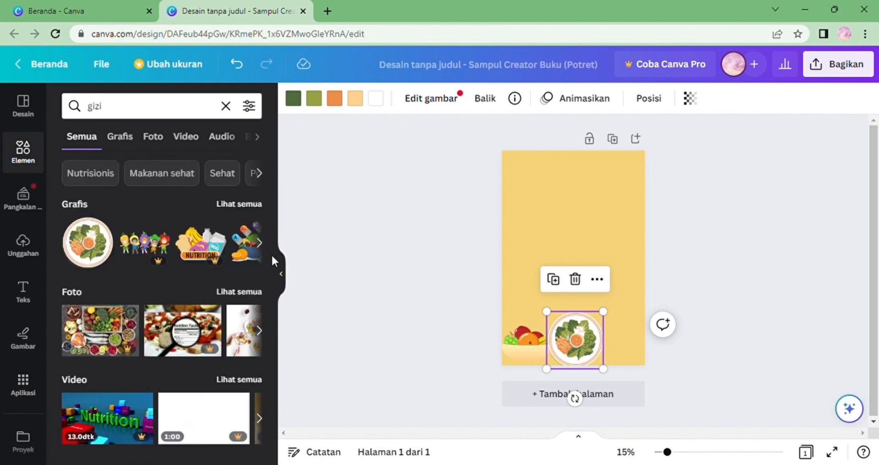
{"action": "left_click", "coordinate": [120, 136]}
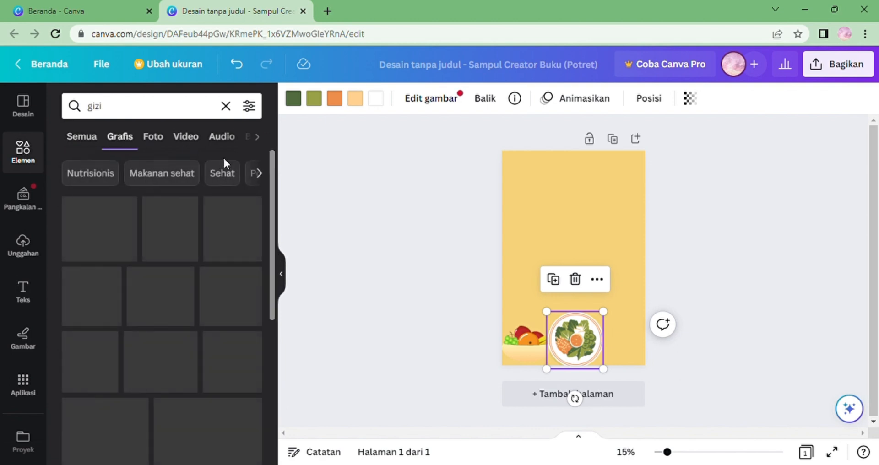
{"action": "left_click_drag", "start_coordinate": [271, 201], "coordinate": [291, 141]}
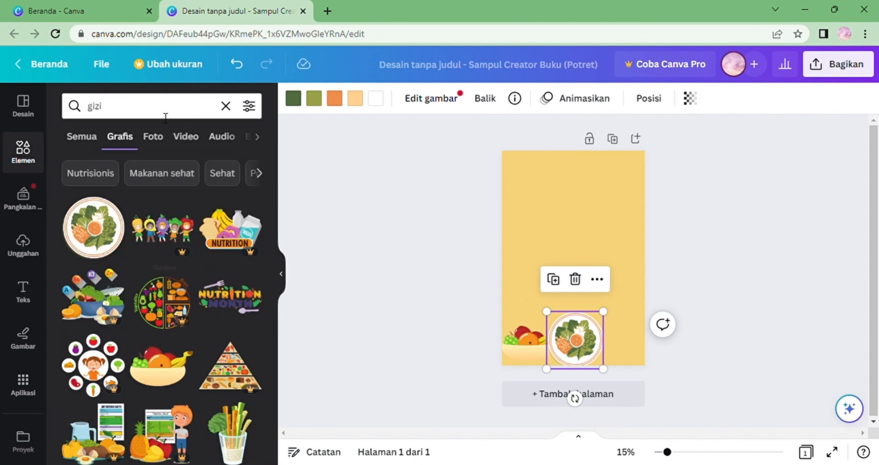
{"action": "left_click", "coordinate": [150, 107]}
{"action": "left_click", "coordinate": [225, 107]}
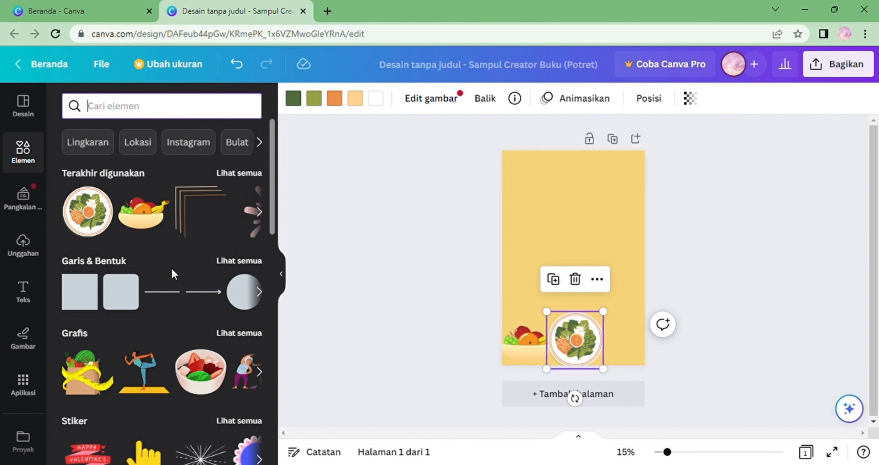
Drop the uploaded boy-eating illustration onto the page as its background, then undo it.
{"action": "left_click", "coordinate": [24, 249]}
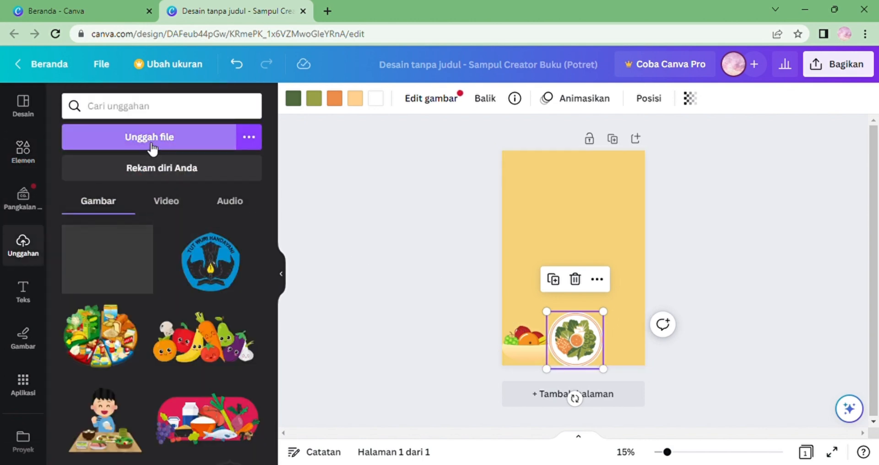
{"action": "left_click", "coordinate": [147, 143]}
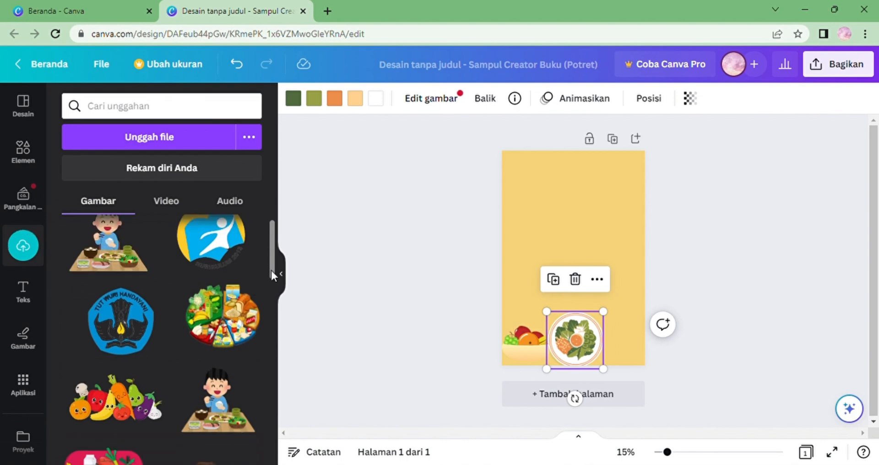
{"action": "scroll", "coordinate": [257, 288], "scroll_direction": "down", "scroll_amount": 2}
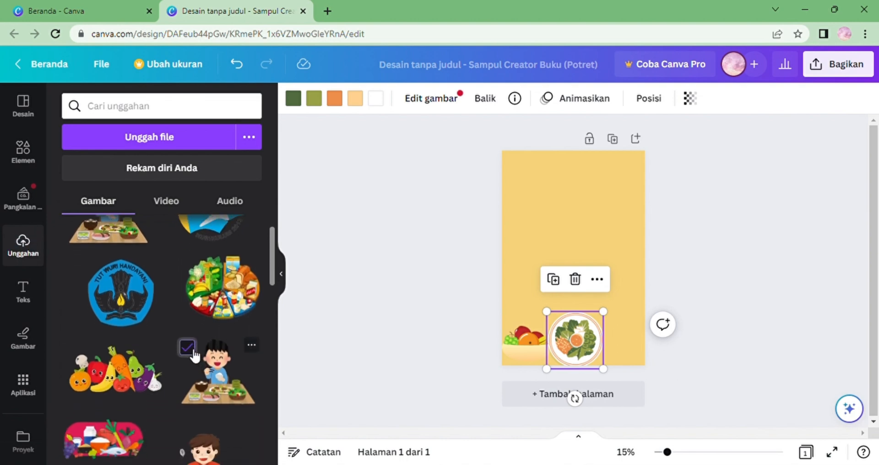
{"action": "left_click", "coordinate": [187, 347]}
{"action": "left_click_drag", "start_coordinate": [212, 372], "coordinate": [595, 287]}
{"action": "left_click_drag", "start_coordinate": [249, 345], "coordinate": [513, 260]}
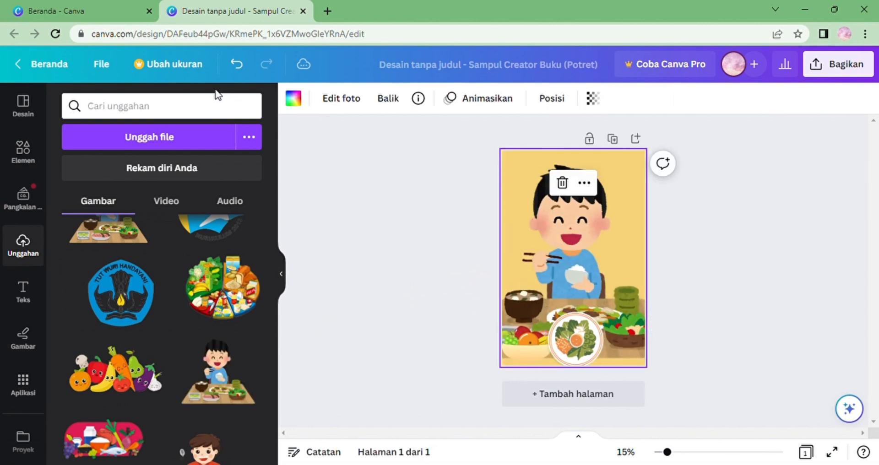
{"action": "left_click", "coordinate": [249, 68]}
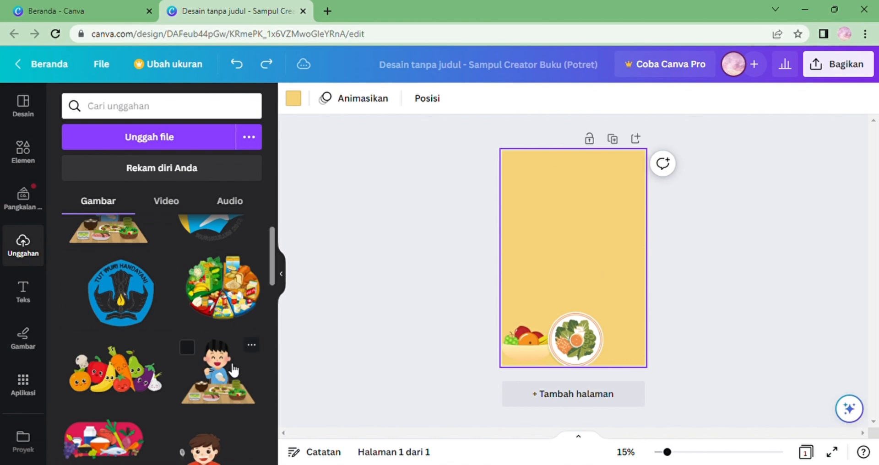
Place the uploaded boy-eating, vegetable-characters and food-circle illustrations down the page, the food circle at lower right.
{"action": "left_click_drag", "start_coordinate": [229, 367], "coordinate": [592, 213]}
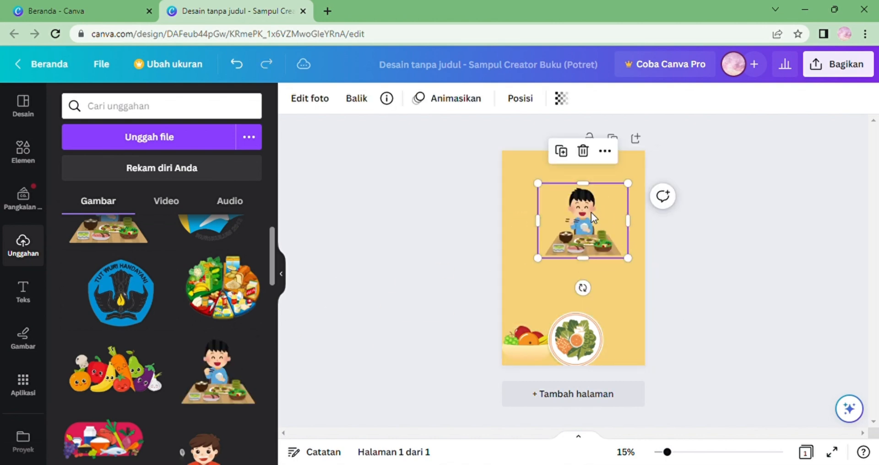
{"action": "left_click_drag", "start_coordinate": [120, 387], "coordinate": [597, 302]}
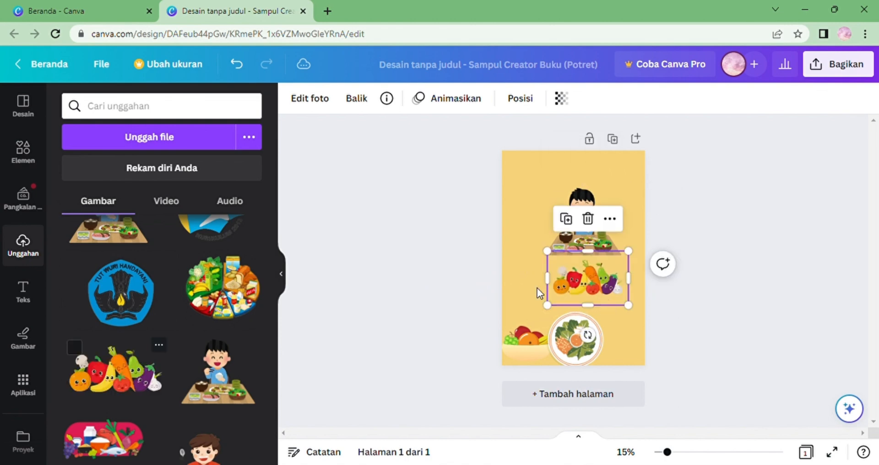
{"action": "left_click_drag", "start_coordinate": [221, 299], "coordinate": [622, 345]}
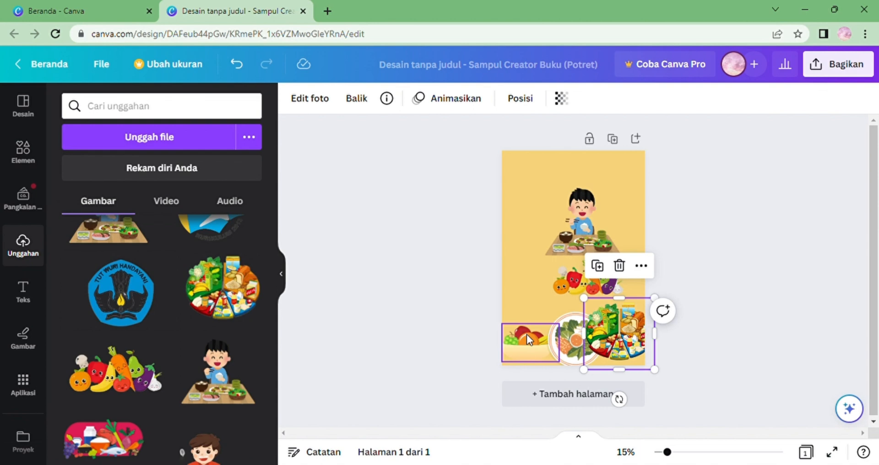
Rearrange the bottom graphics, shrinking the food-circle illustration at lower left and moving the salad plate down to the bottom edge.
{"action": "left_click_drag", "start_coordinate": [526, 334], "coordinate": [534, 243]}
{"action": "left_click_drag", "start_coordinate": [567, 337], "coordinate": [531, 275]}
{"action": "left_click_drag", "start_coordinate": [607, 326], "coordinate": [518, 341]}
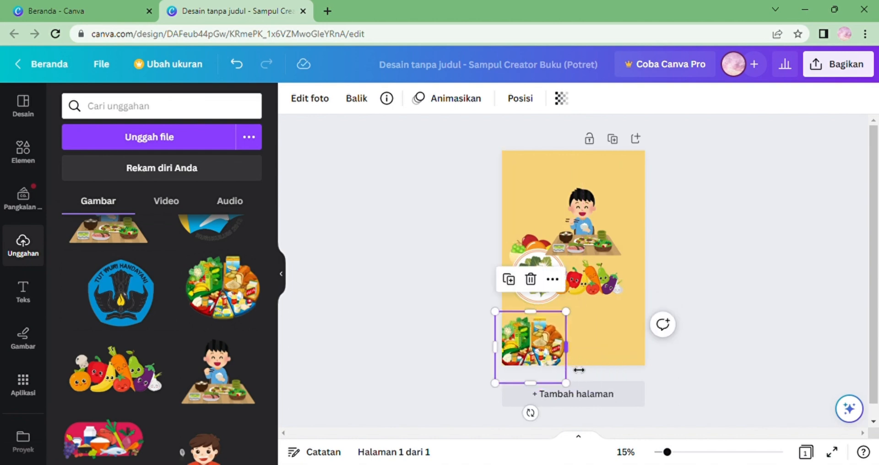
{"action": "left_click_drag", "start_coordinate": [566, 382], "coordinate": [542, 351]}
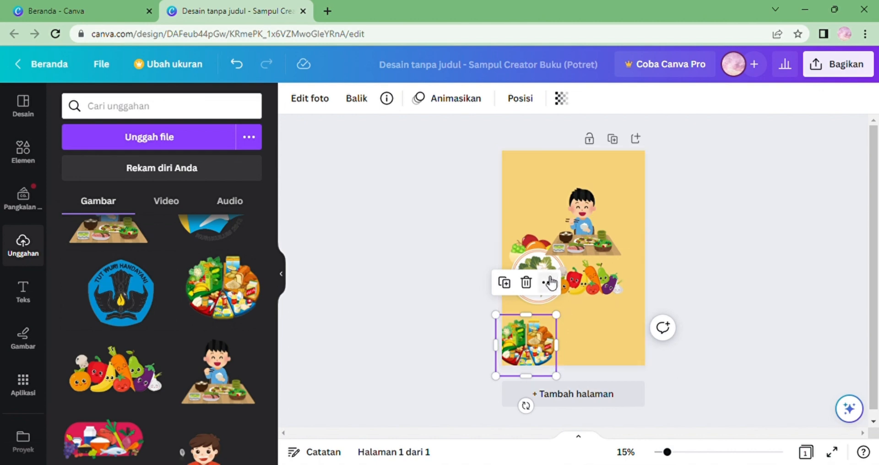
{"action": "left_click", "coordinate": [532, 301]}
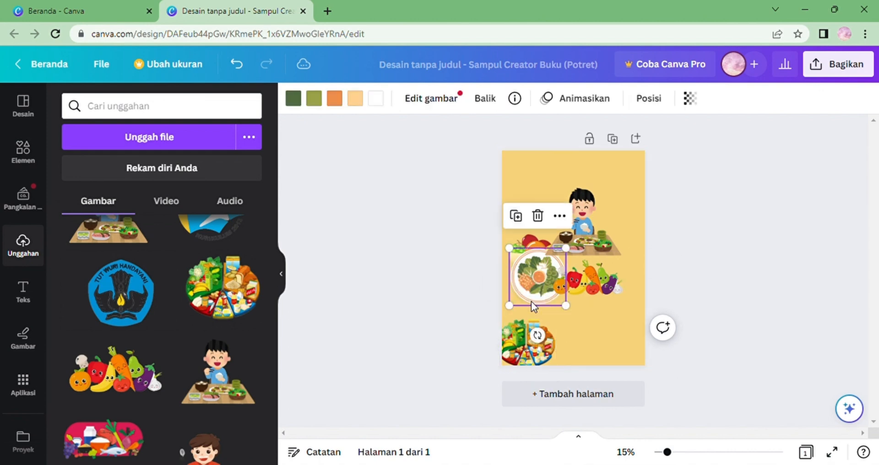
{"action": "left_click_drag", "start_coordinate": [537, 308], "coordinate": [572, 378]}
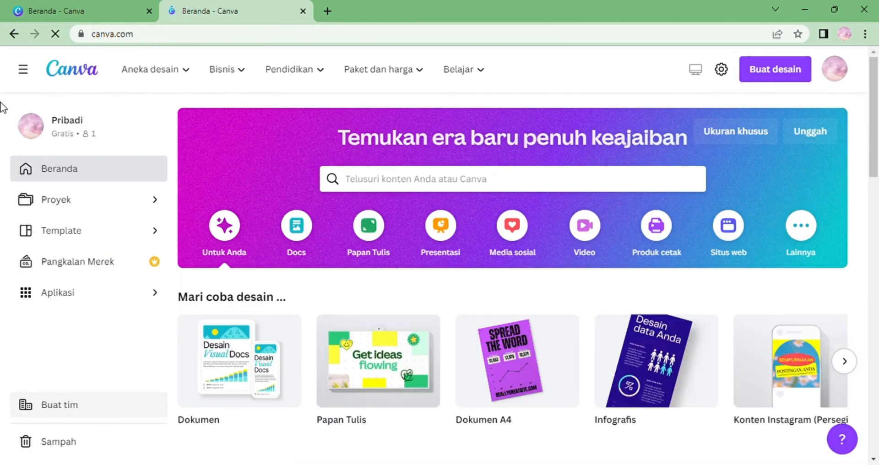
Open the GIZI reference cover from projects to examine its layout, then reopen the working untitled design.
{"action": "left_click", "coordinate": [91, 238]}
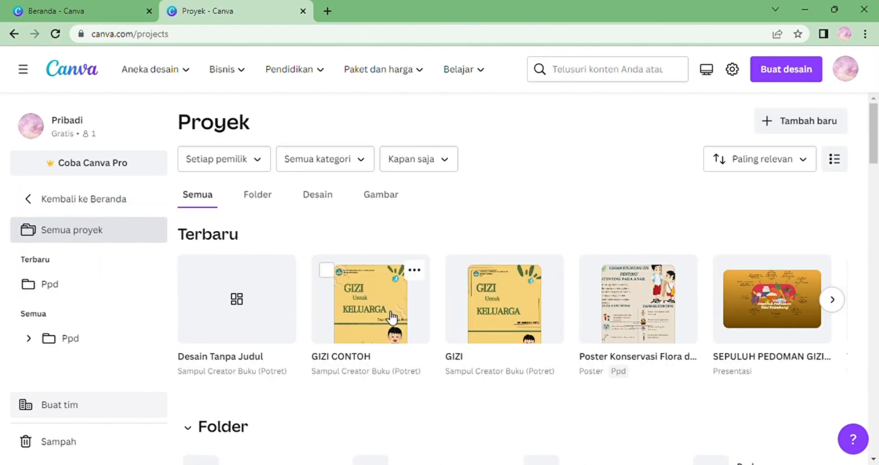
{"action": "left_click", "coordinate": [509, 313]}
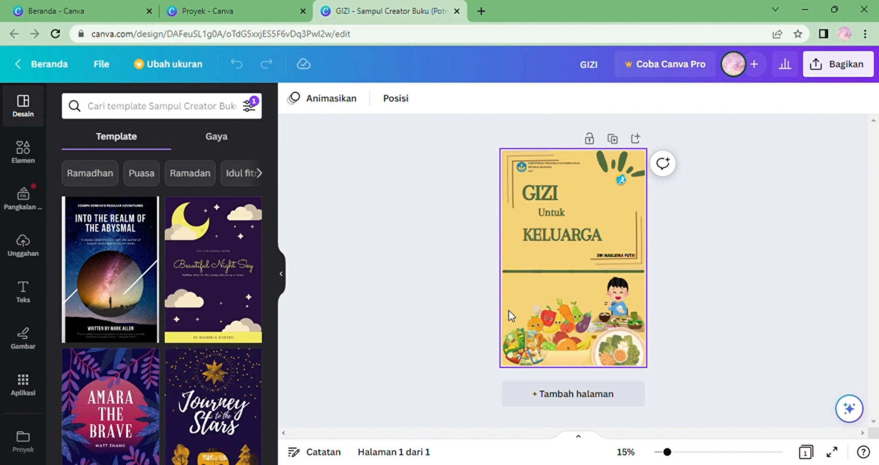
{"action": "left_click", "coordinate": [57, 67]}
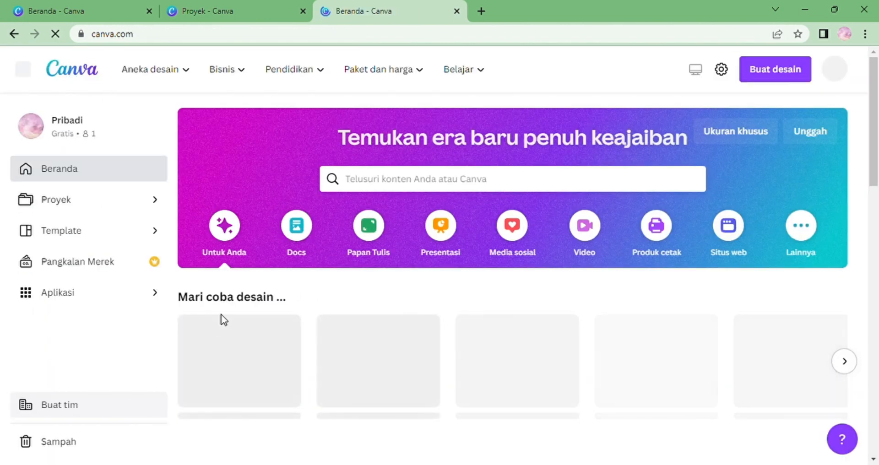
{"action": "left_click_drag", "start_coordinate": [877, 145], "coordinate": [878, 277]}
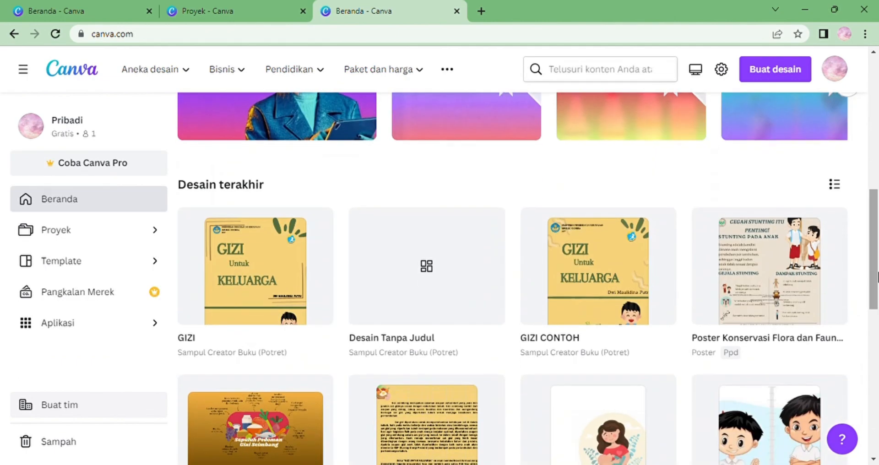
{"action": "left_click", "coordinate": [402, 309]}
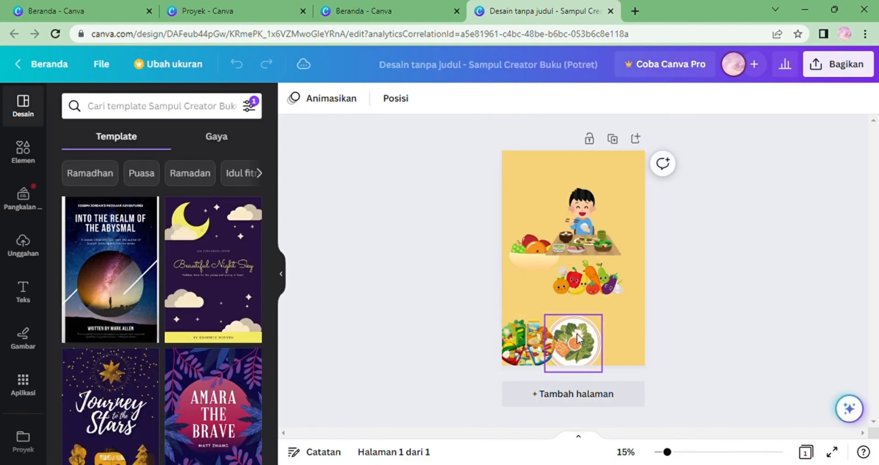
Group the salad plate, vegetable characters and boy-eating illustration into a cluster at the bottom right of the page.
{"action": "left_click_drag", "start_coordinate": [577, 334], "coordinate": [634, 343]}
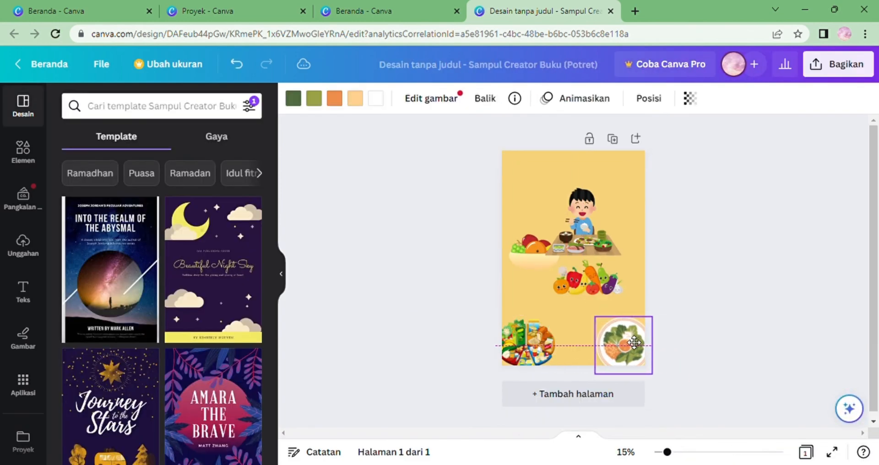
{"action": "left_click_drag", "start_coordinate": [573, 290], "coordinate": [570, 314]}
{"action": "left_click_drag", "start_coordinate": [539, 264], "coordinate": [579, 360]}
{"action": "left_click", "coordinate": [571, 310]}
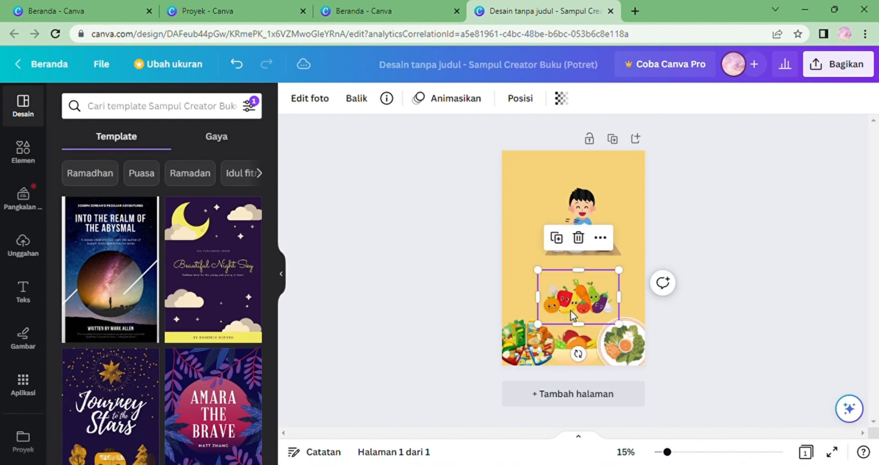
{"action": "left_click_drag", "start_coordinate": [571, 310], "coordinate": [566, 326]}
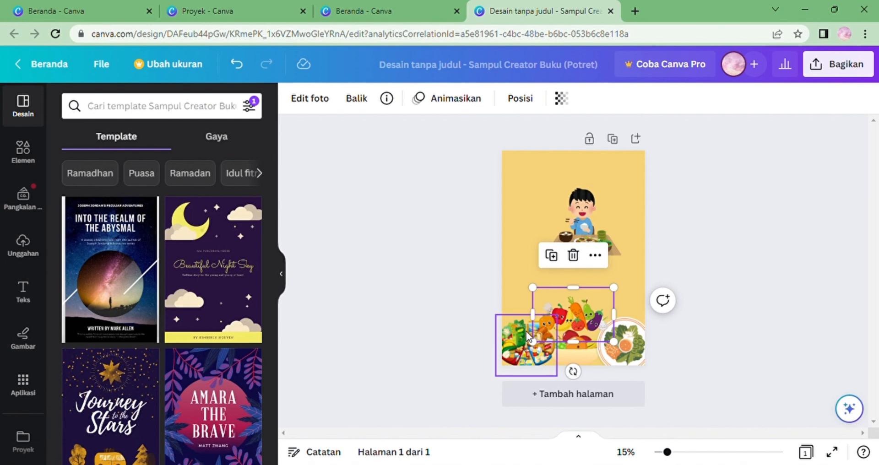
{"action": "left_click", "coordinate": [526, 331]}
{"action": "left_click_drag", "start_coordinate": [557, 315], "coordinate": [568, 322]}
{"action": "left_click", "coordinate": [568, 322]}
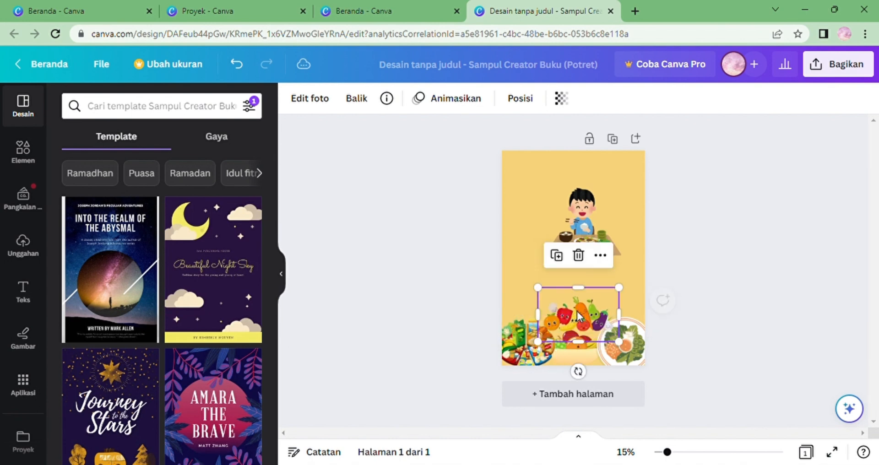
{"action": "left_click_drag", "start_coordinate": [588, 235], "coordinate": [625, 295]}
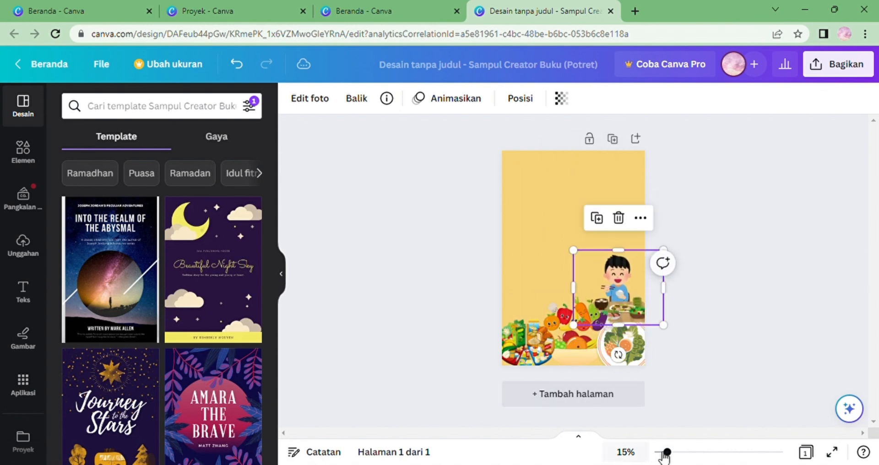
Set the food-circle illustration's transparency to 80.
{"action": "left_click", "coordinate": [679, 453]}
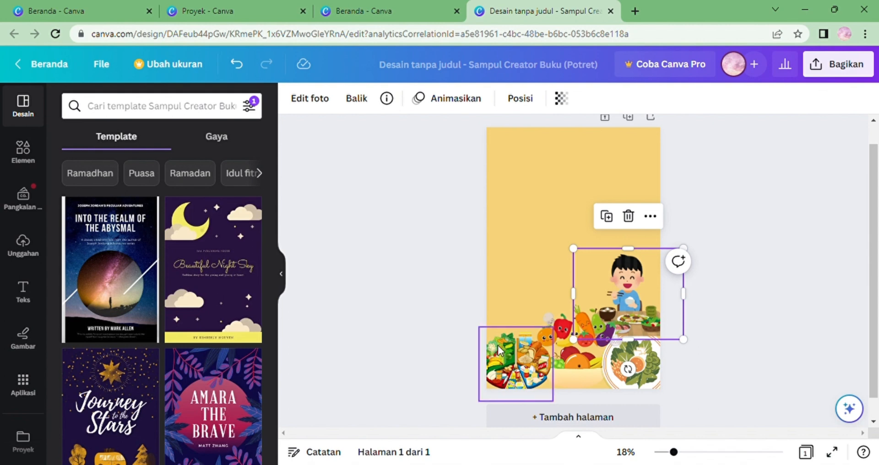
{"action": "left_click", "coordinate": [498, 345]}
{"action": "left_click", "coordinate": [562, 99]}
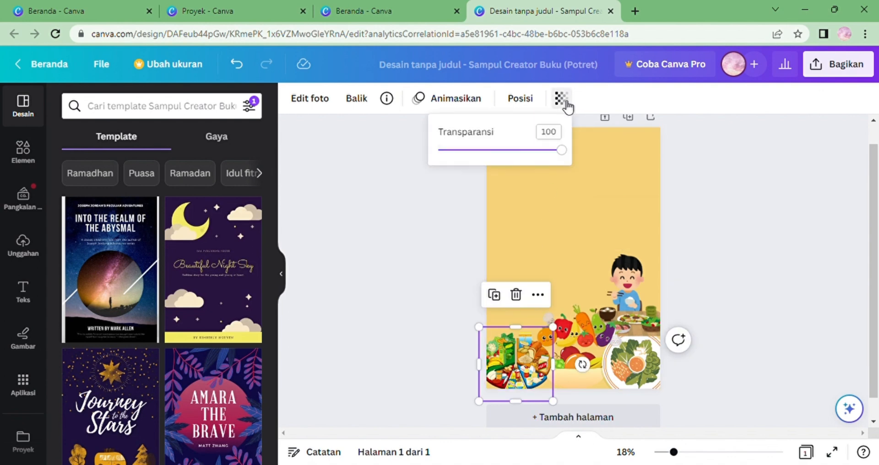
{"action": "double_click", "coordinate": [561, 137]}
{"action": "key", "text": "BackSpace"}
{"action": "type", "text": "80"}
{"action": "key", "text": "Return"}
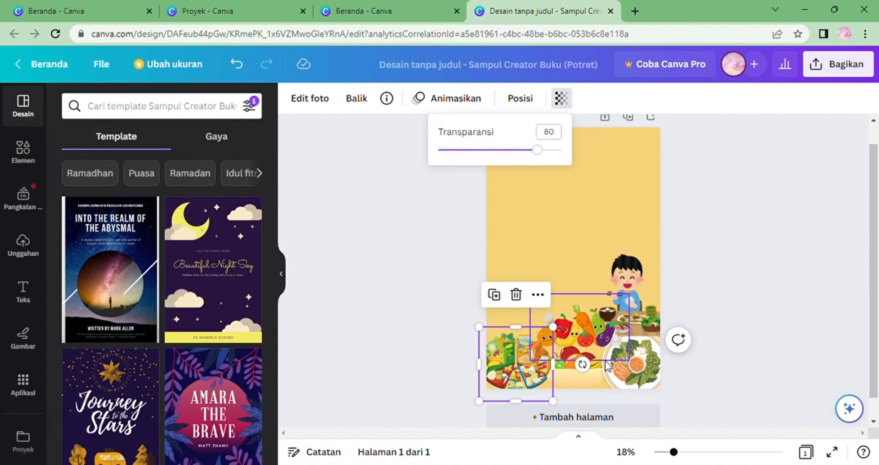
Set the vegetable-characters illustration's transparency to 77.
{"action": "left_click", "coordinate": [582, 326]}
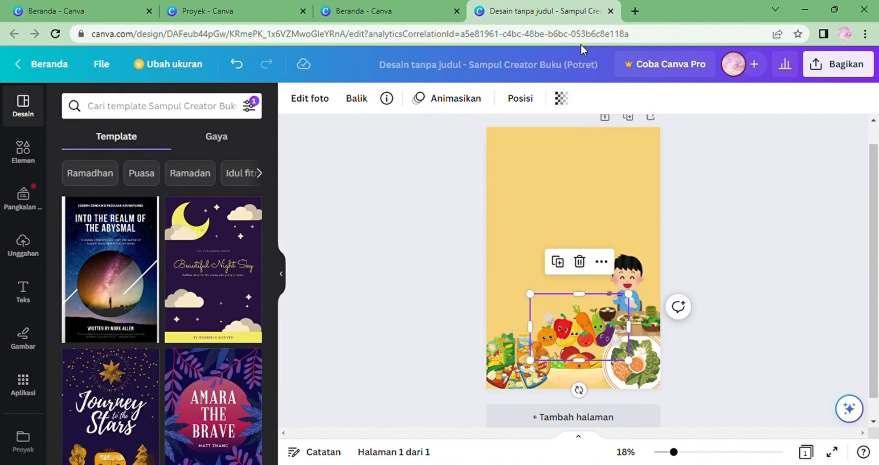
{"action": "left_click", "coordinate": [561, 98]}
{"action": "left_click", "coordinate": [562, 136]}
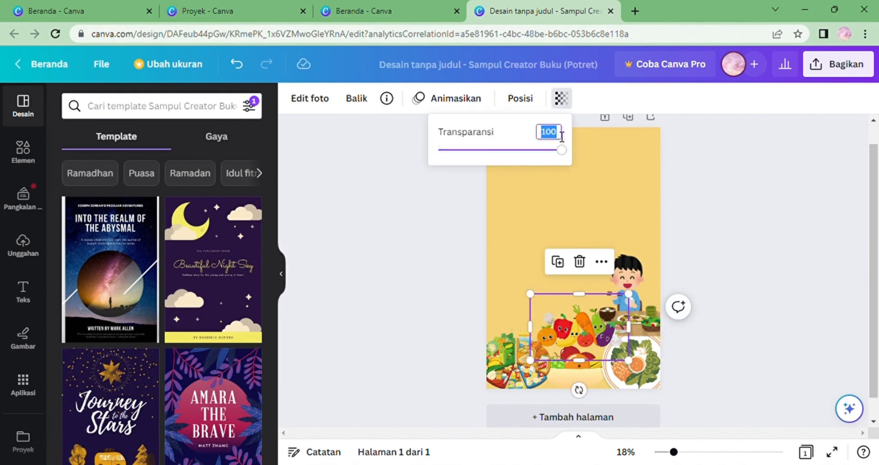
{"action": "key", "text": "BackSpace"}
{"action": "type", "text": "77"}
{"action": "key", "text": "Return"}
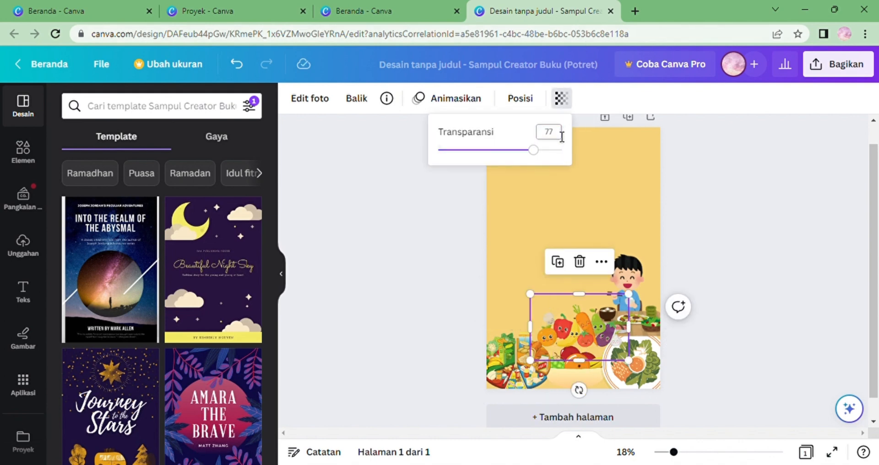
Set the fruit-bowl graphic's transparency to 77.
{"action": "left_click", "coordinate": [582, 373]}
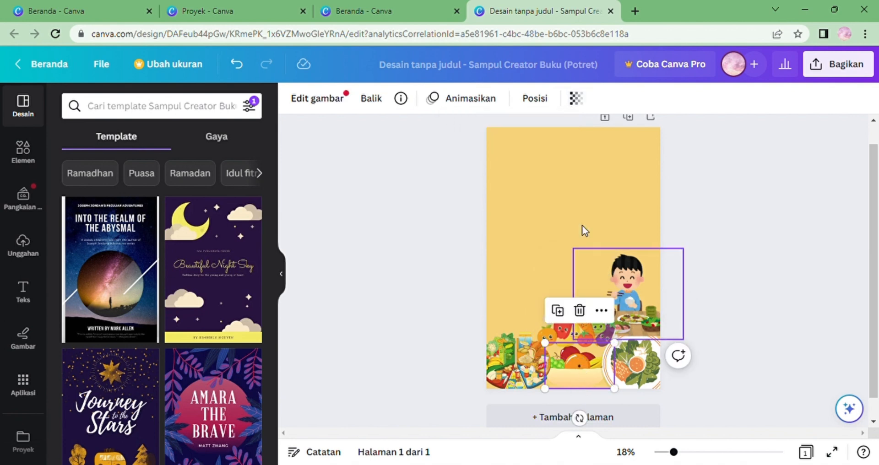
{"action": "left_click", "coordinate": [578, 98]}
{"action": "left_click", "coordinate": [572, 134]}
{"action": "key", "text": "BackSpace"}
{"action": "type", "text": "7"}
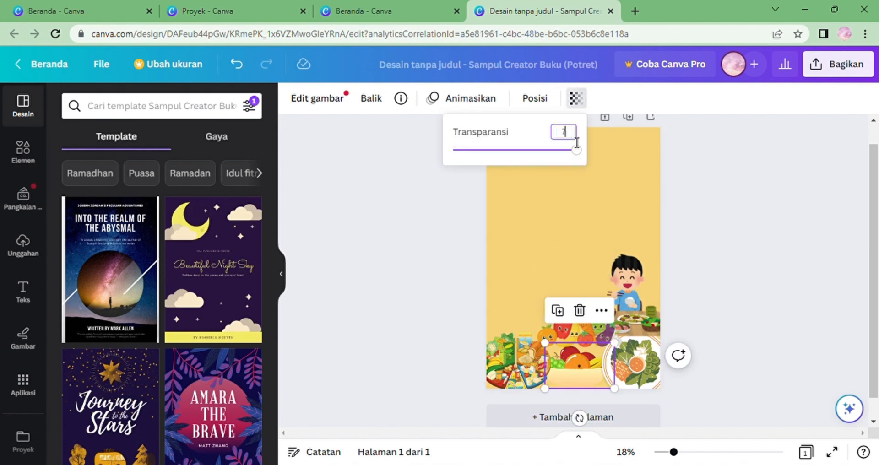
{"action": "type", "text": "7"}
{"action": "key", "text": "Return"}
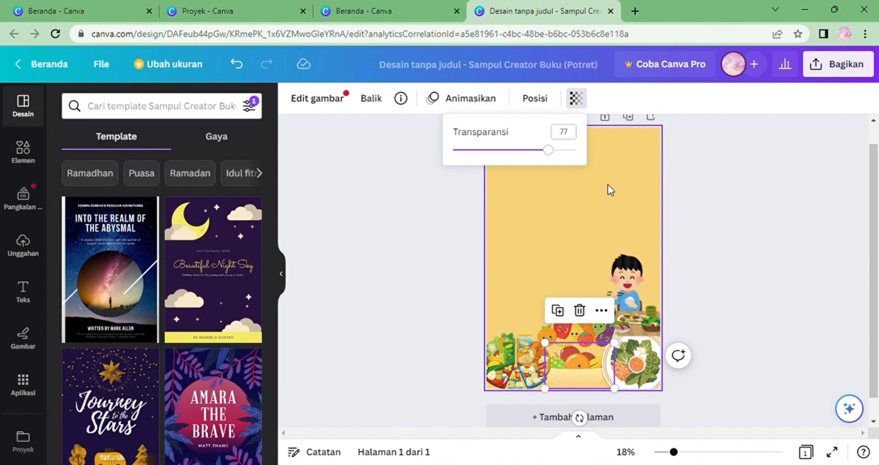
Set the salad-plate graphic's transparency to 77 and deselect it.
{"action": "left_click", "coordinate": [637, 356]}
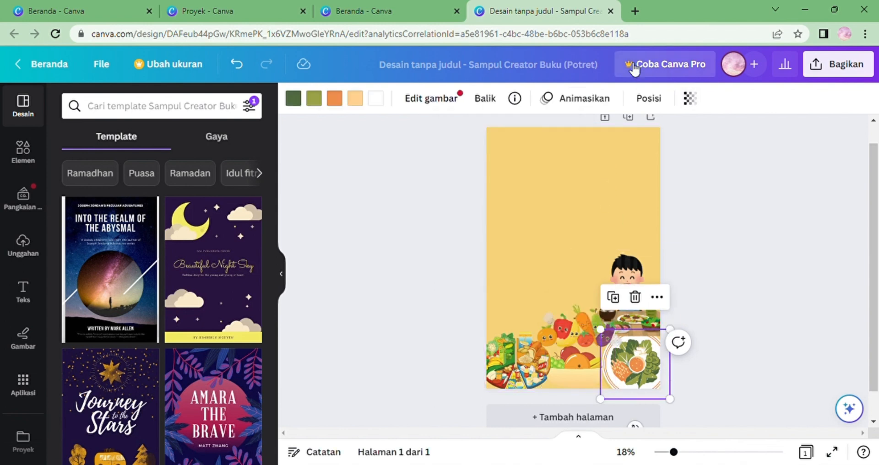
{"action": "left_click", "coordinate": [690, 100]}
{"action": "left_click", "coordinate": [689, 133]}
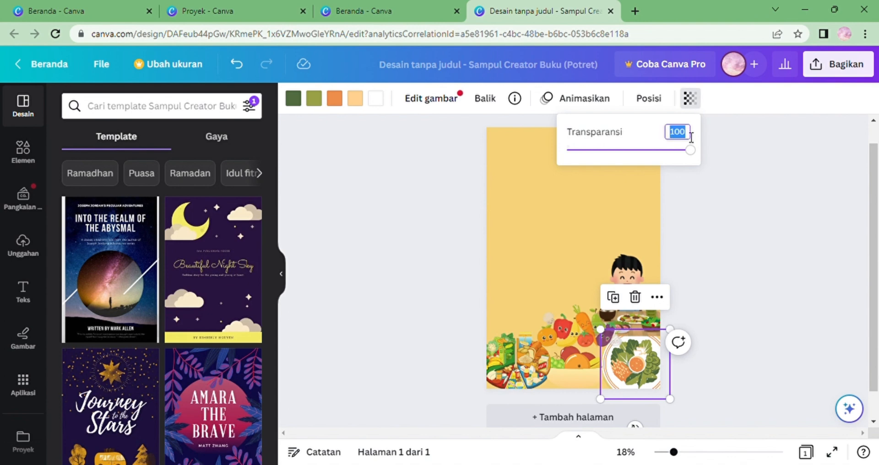
{"action": "key", "text": "BackSpace"}
{"action": "key", "text": "Return"}
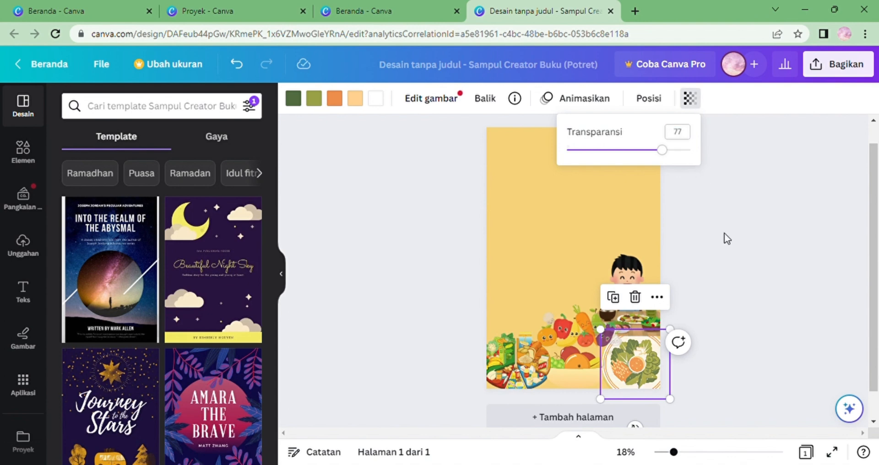
{"action": "key", "text": "Escape"}
{"action": "left_click", "coordinate": [722, 275]}
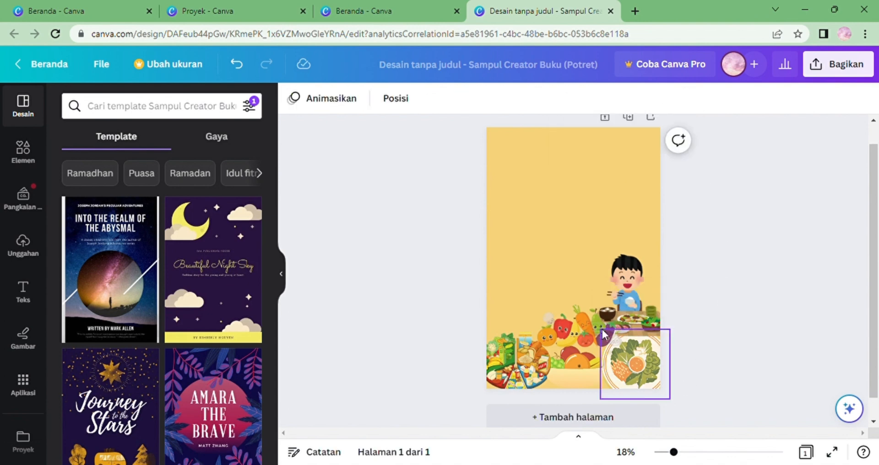
Shrink the boy-eating illustration slightly and move it lower at the right edge.
{"action": "left_click_drag", "start_coordinate": [877, 271], "coordinate": [877, 260]}
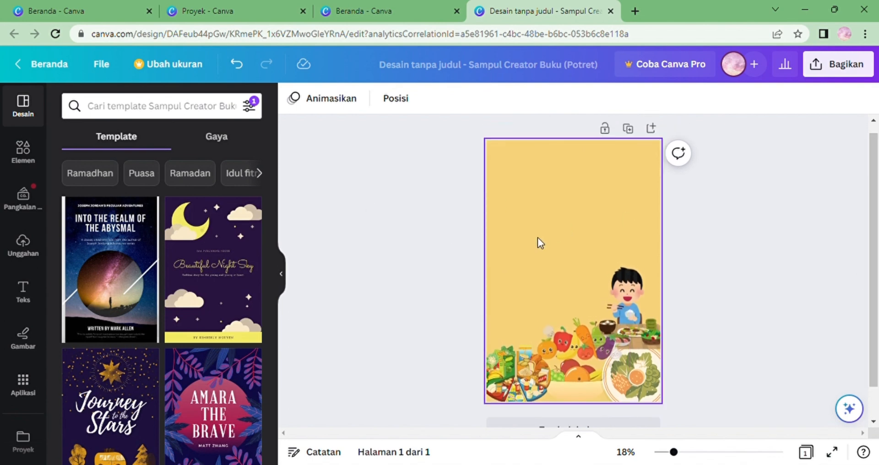
{"action": "left_click", "coordinate": [602, 303]}
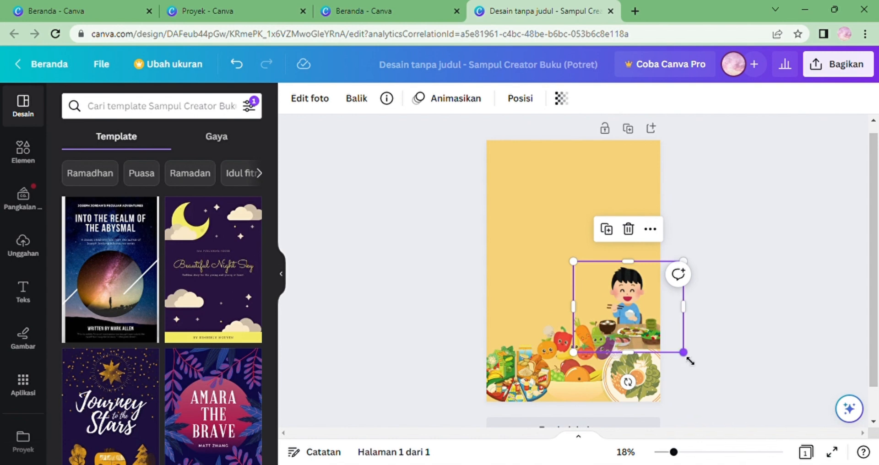
{"action": "left_click_drag", "start_coordinate": [690, 361], "coordinate": [677, 349]}
{"action": "left_click_drag", "start_coordinate": [615, 300], "coordinate": [628, 320]}
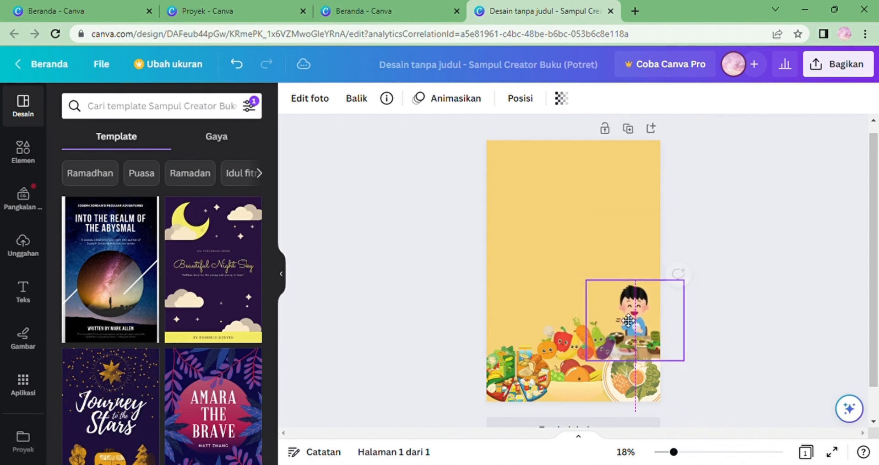
{"action": "left_click", "coordinate": [739, 345]}
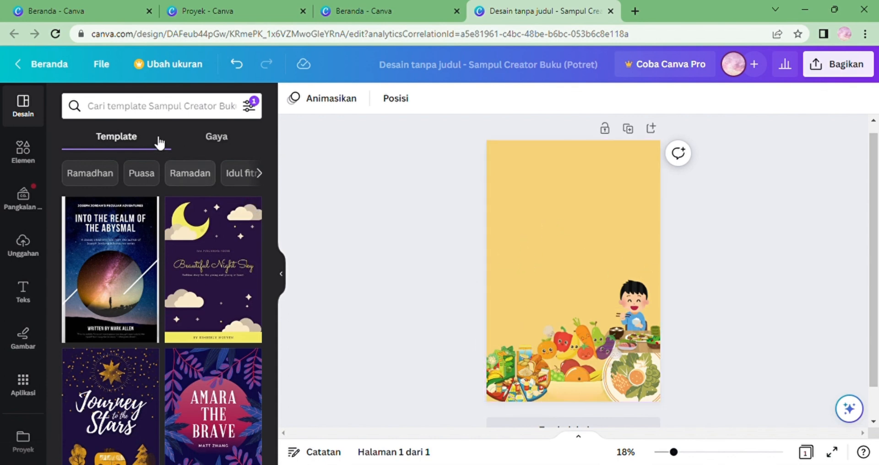
Search the elements library for garis graphics and add a straight line to the page.
{"action": "left_click", "coordinate": [23, 151]}
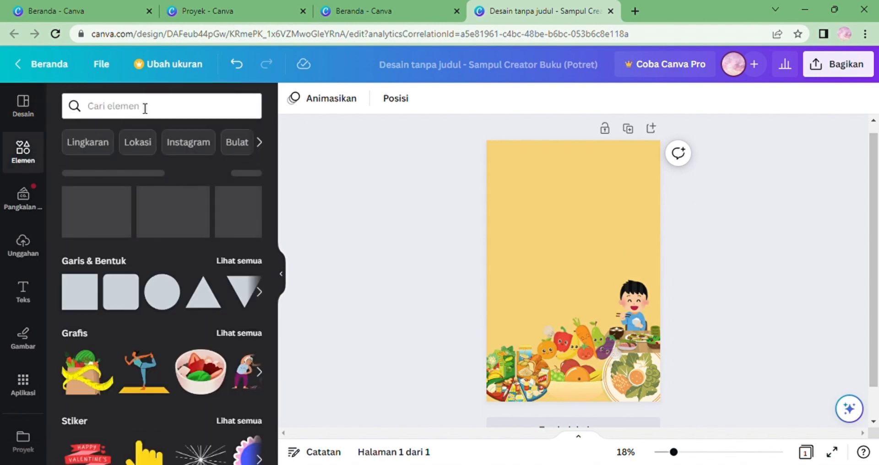
{"action": "left_click", "coordinate": [145, 108]}
{"action": "left_click", "coordinate": [124, 164]}
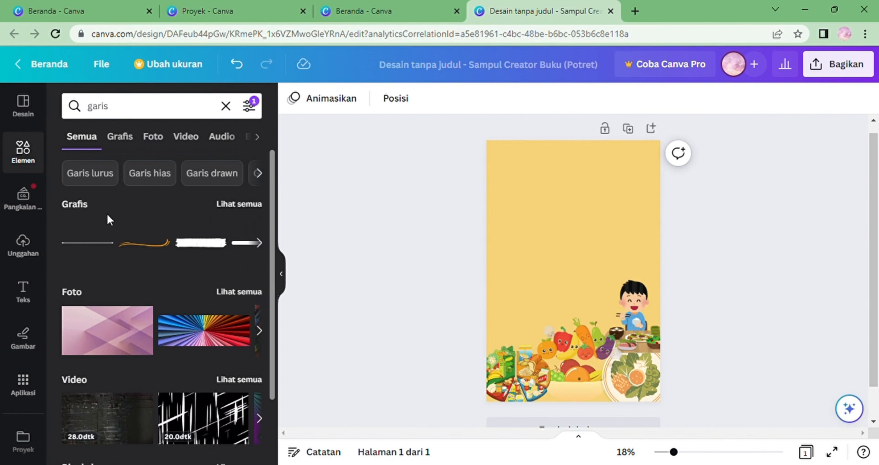
{"action": "left_click", "coordinate": [120, 137]}
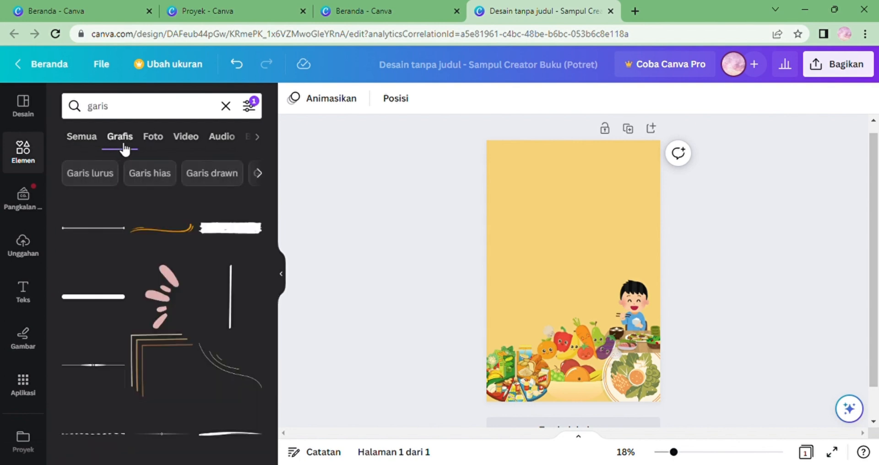
{"action": "left_click", "coordinate": [102, 296]}
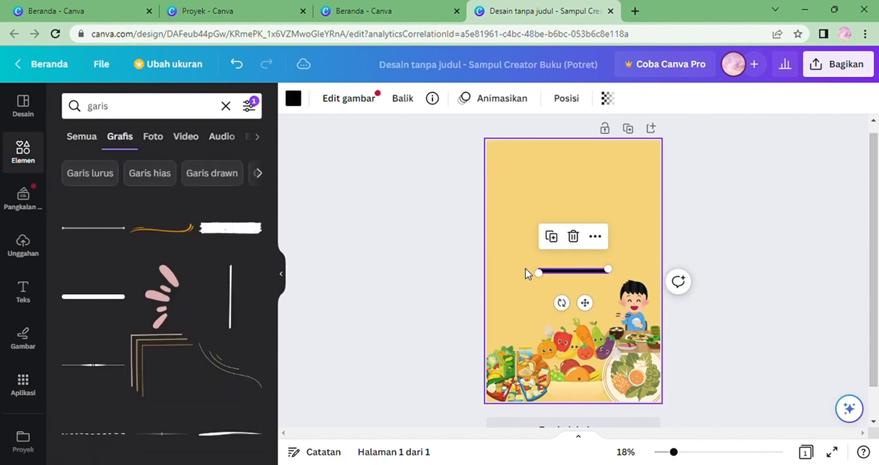
Move the straight line to the page's left edge at mid-height and shorten it to about half the width.
{"action": "left_click_drag", "start_coordinate": [556, 266], "coordinate": [607, 280]}
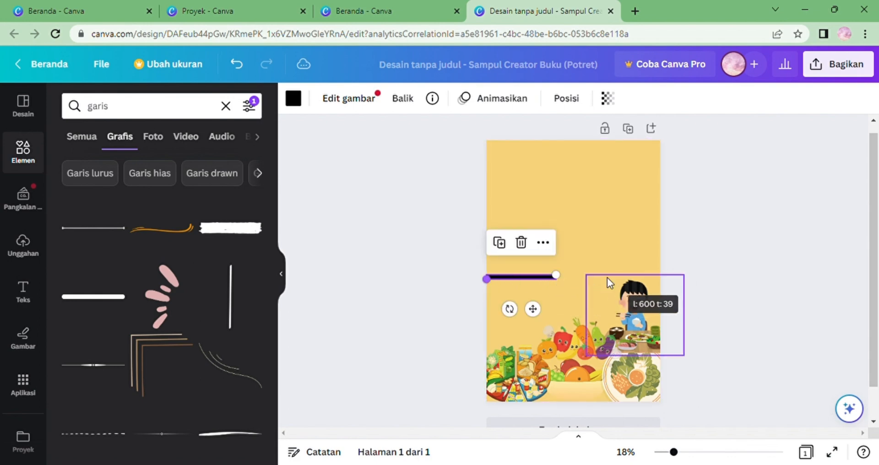
{"action": "left_click", "coordinate": [702, 454]}
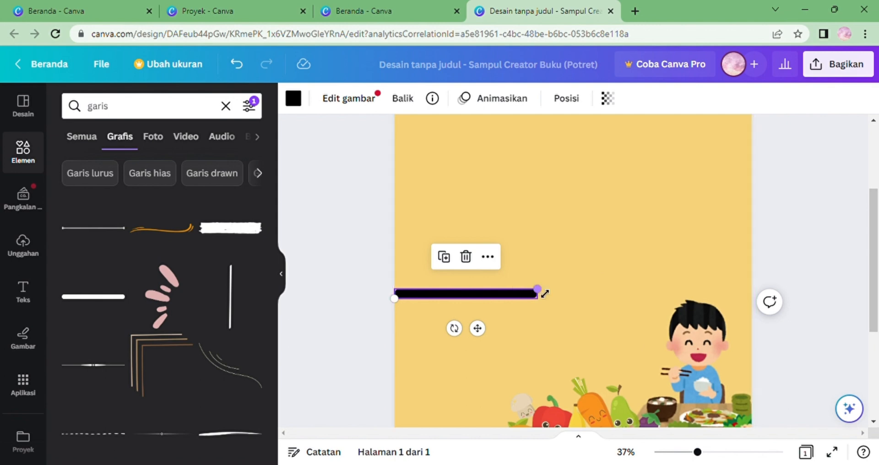
{"action": "left_click_drag", "start_coordinate": [543, 295], "coordinate": [486, 286]}
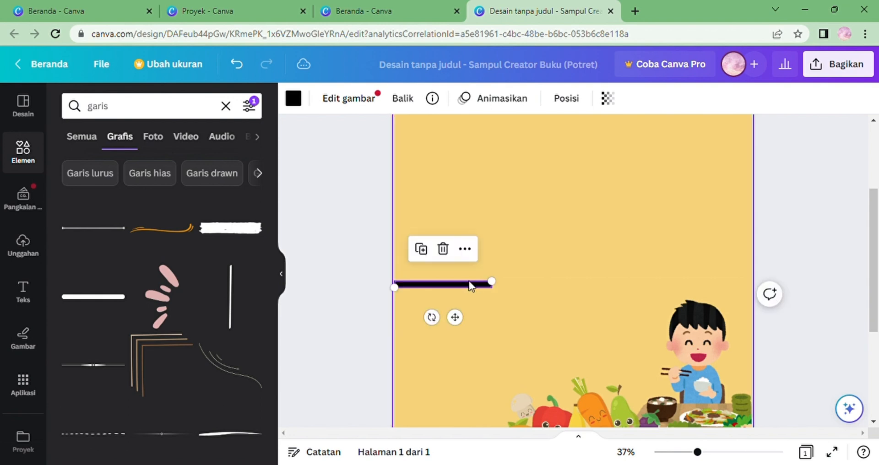
Colour the line dark green.
{"action": "left_click", "coordinate": [296, 100]}
{"action": "left_click", "coordinate": [144, 176]}
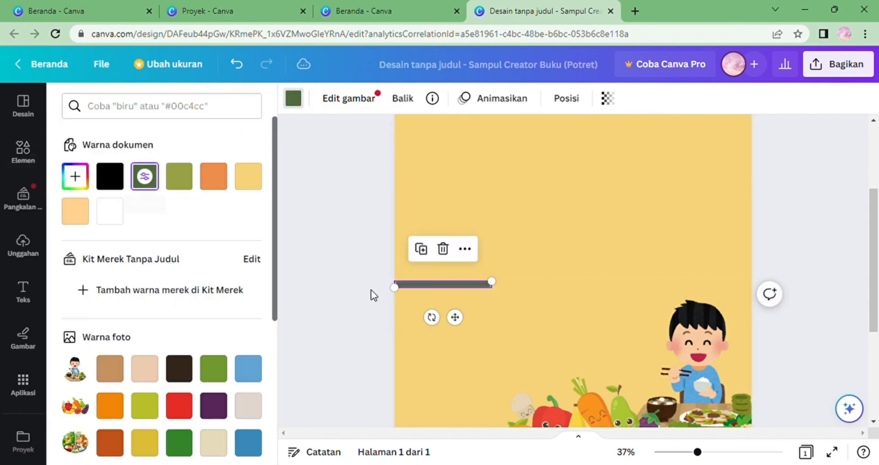
{"action": "mouse_move", "coordinate": [467, 286]}
{"action": "left_mouse_down"}
{"action": "mouse_move", "coordinate": [458, 286]}
{"action": "mouse_move", "coordinate": [469, 286]}
{"action": "left_mouse_up"}
Copy the green line and paste a copy, placing it to extend the line to the right.
{"action": "right_click", "coordinate": [467, 285]}
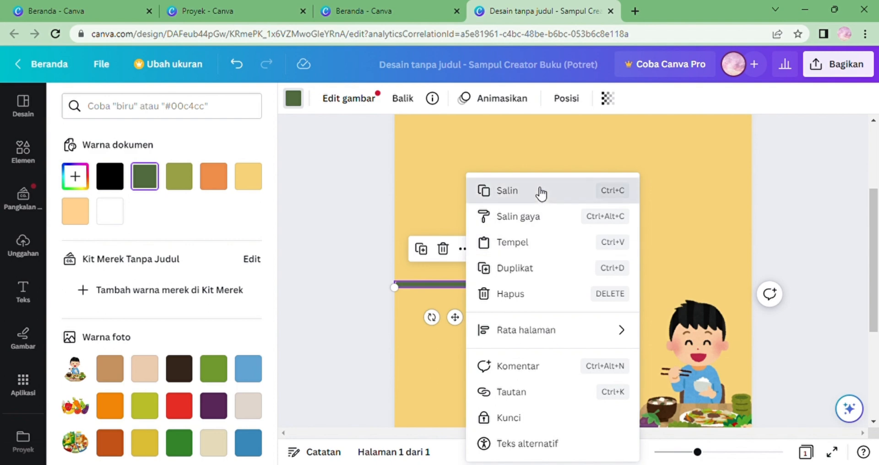
{"action": "left_click", "coordinate": [541, 194]}
{"action": "right_click", "coordinate": [503, 285]}
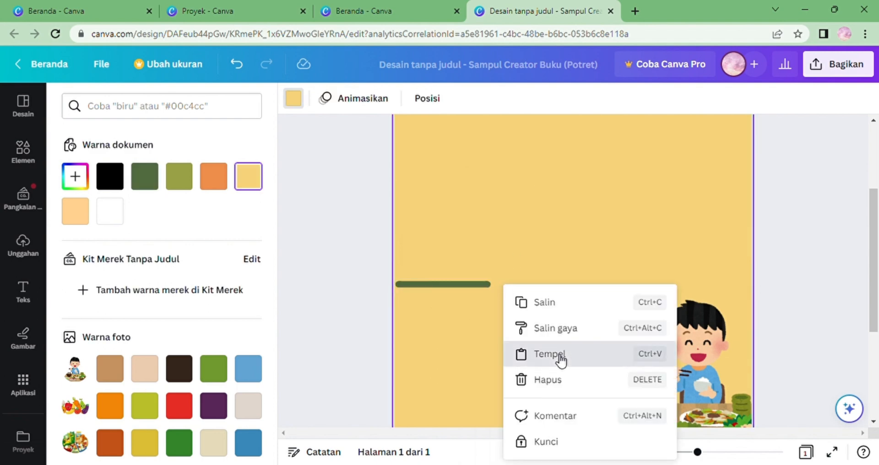
{"action": "left_click", "coordinate": [559, 356]}
{"action": "left_click_drag", "start_coordinate": [492, 289], "coordinate": [540, 287]}
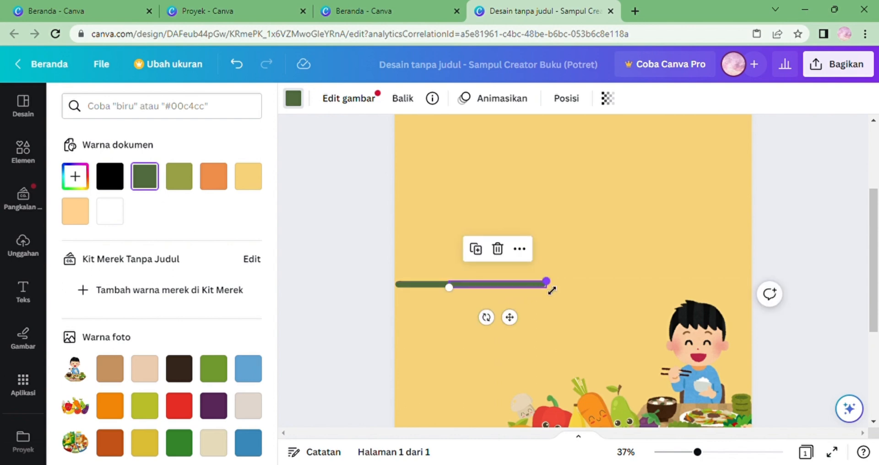
Paste another copy of the green line and move it further right along the same row.
{"action": "right_click", "coordinate": [541, 284]}
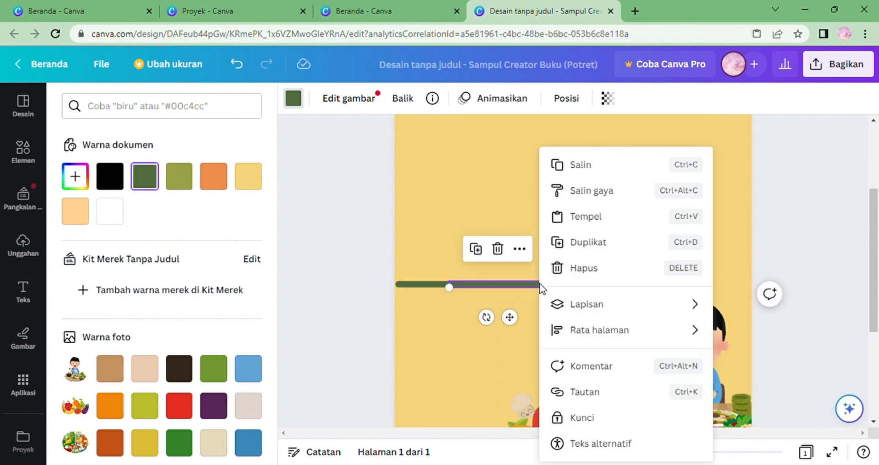
{"action": "left_click", "coordinate": [600, 220]}
{"action": "left_click_drag", "start_coordinate": [427, 288], "coordinate": [614, 285]}
{"action": "left_click", "coordinate": [462, 286]}
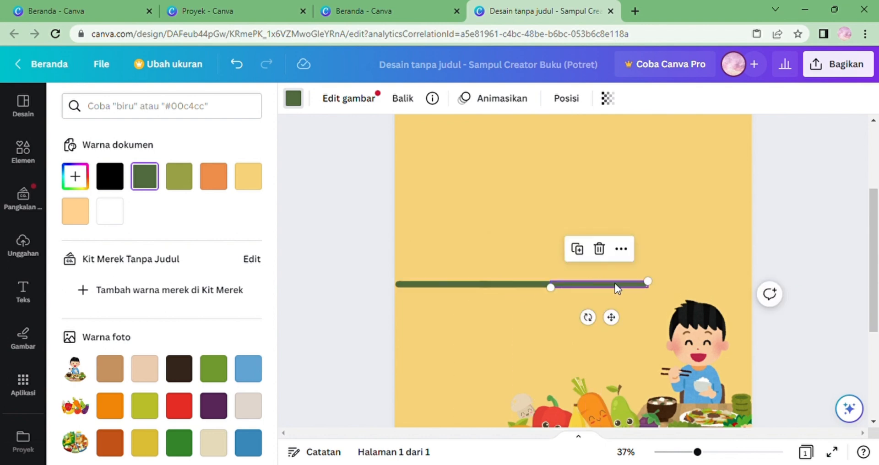
{"action": "left_click", "coordinate": [656, 284]}
Paste a third copy and continue the green line toward the right edge.
{"action": "right_click", "coordinate": [655, 284]}
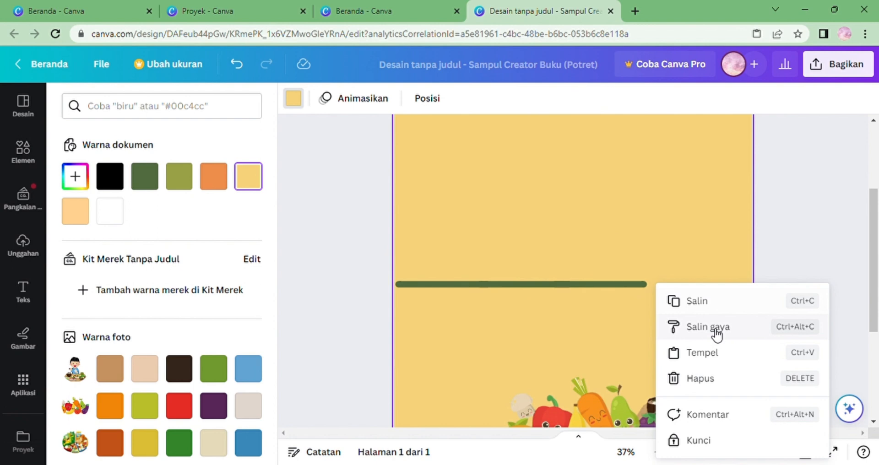
{"action": "left_click", "coordinate": [714, 354]}
{"action": "left_click_drag", "start_coordinate": [460, 290], "coordinate": [689, 283]}
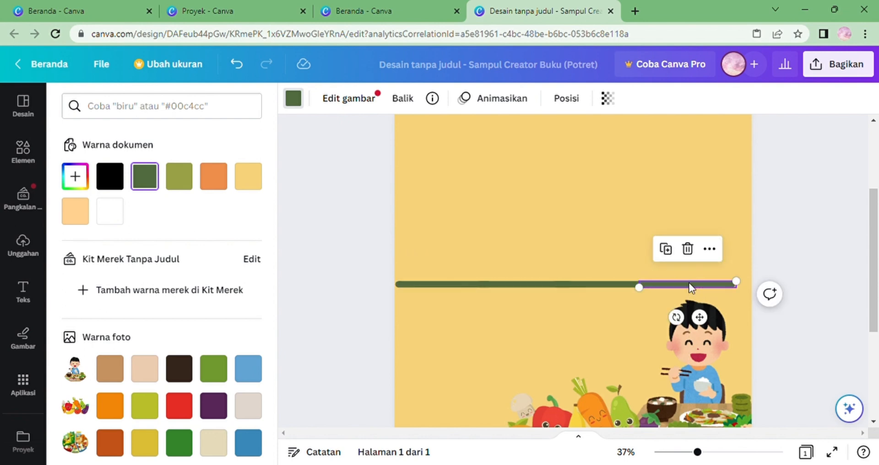
Paste a final copy so the green line spans the full page width, then deselect it.
{"action": "right_click", "coordinate": [691, 287]}
{"action": "left_click", "coordinate": [750, 219]}
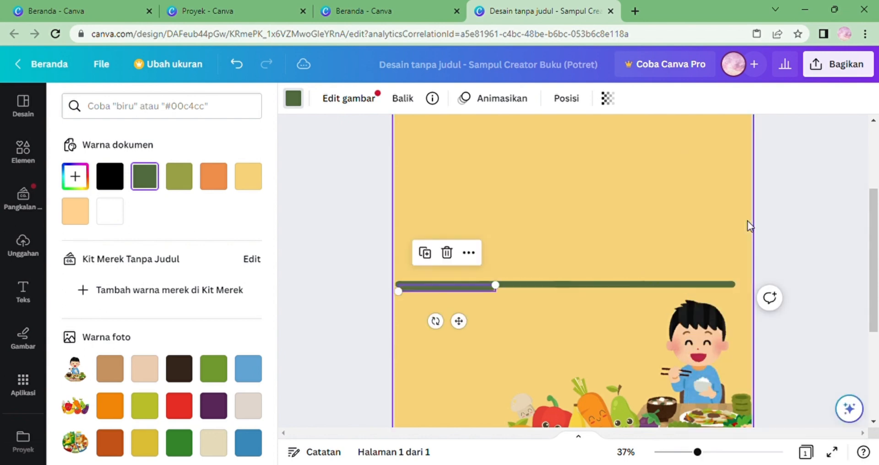
{"action": "left_click_drag", "start_coordinate": [462, 286], "coordinate": [735, 284]}
{"action": "left_click", "coordinate": [737, 301]}
{"action": "left_click", "coordinate": [782, 238]}
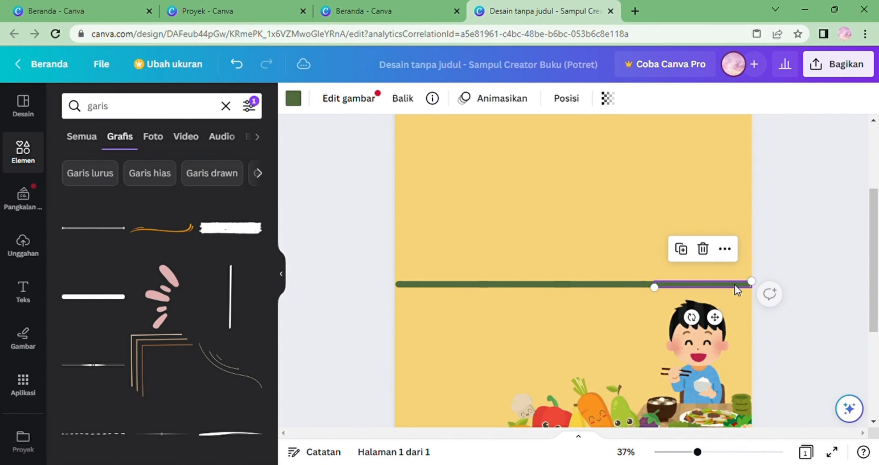
{"action": "left_click", "coordinate": [813, 239]}
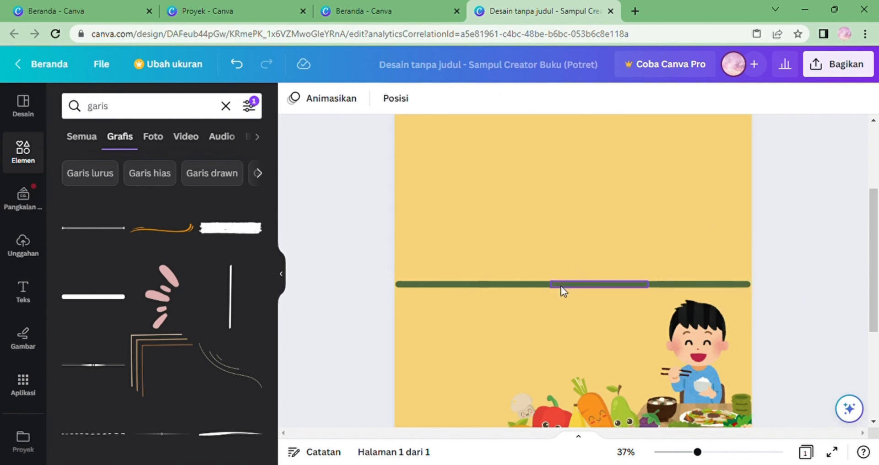
Add a brown corner-lines graphic and place it at the cover's top-left corner.
{"action": "left_click", "coordinate": [674, 452]}
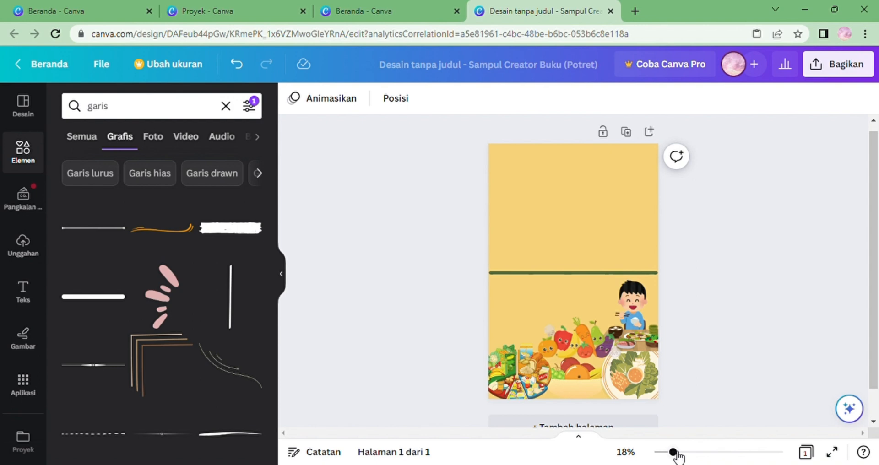
{"action": "left_click", "coordinate": [173, 365]}
{"action": "left_click_drag", "start_coordinate": [551, 259], "coordinate": [504, 171]}
Add a second corner-lines graphic at the right edge just above the green line.
{"action": "left_click", "coordinate": [151, 364]}
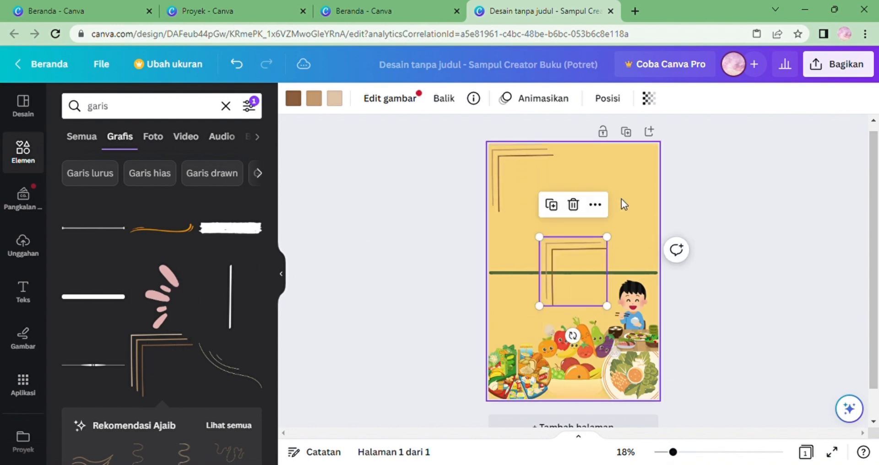
{"action": "left_click_drag", "start_coordinate": [575, 251], "coordinate": [636, 226]}
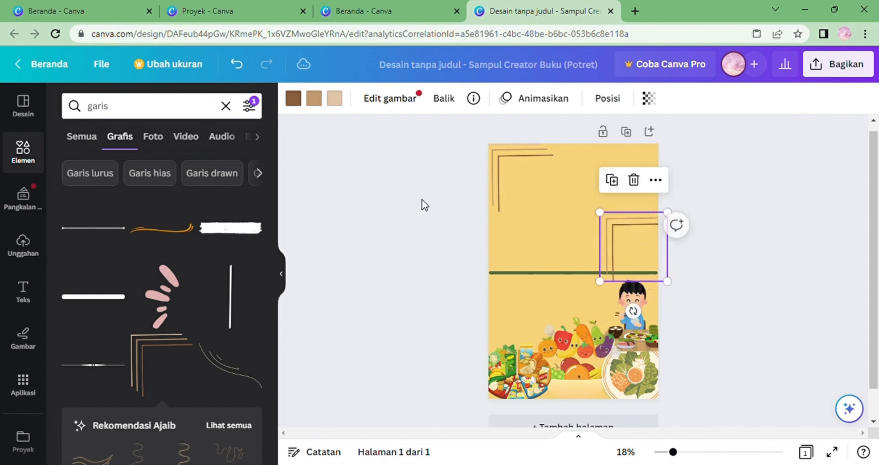
Flip the second corner graphic vertically and horizontally so it frames the lower-right corner above the line.
{"action": "left_click_drag", "start_coordinate": [273, 240], "coordinate": [272, 326]}
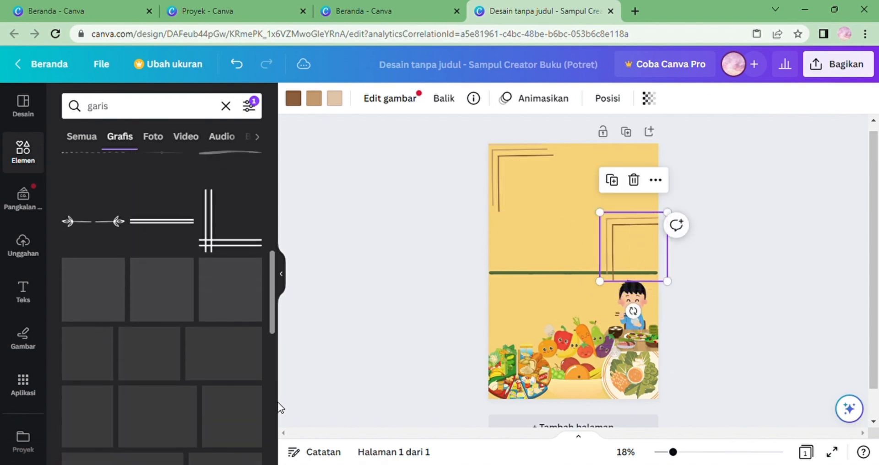
{"action": "left_click_drag", "start_coordinate": [281, 407], "coordinate": [301, 235]}
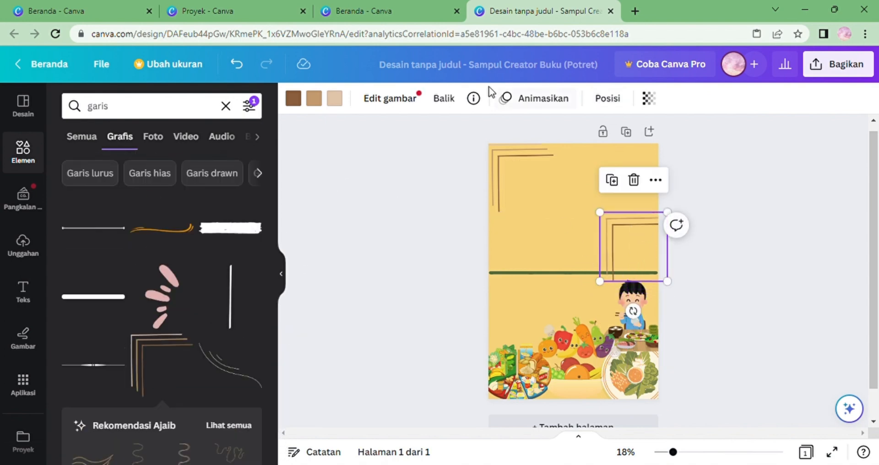
{"action": "left_click", "coordinate": [444, 98]}
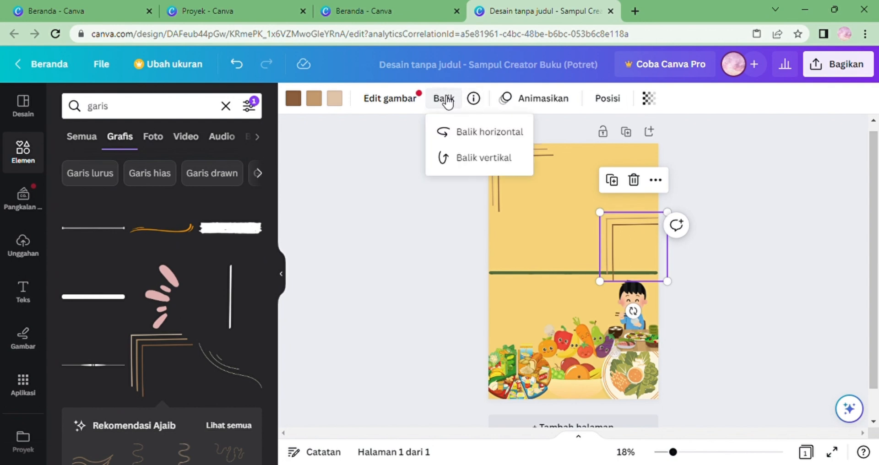
{"action": "left_click", "coordinate": [468, 162]}
{"action": "left_click", "coordinate": [468, 162]}
{"action": "left_click", "coordinate": [468, 163]}
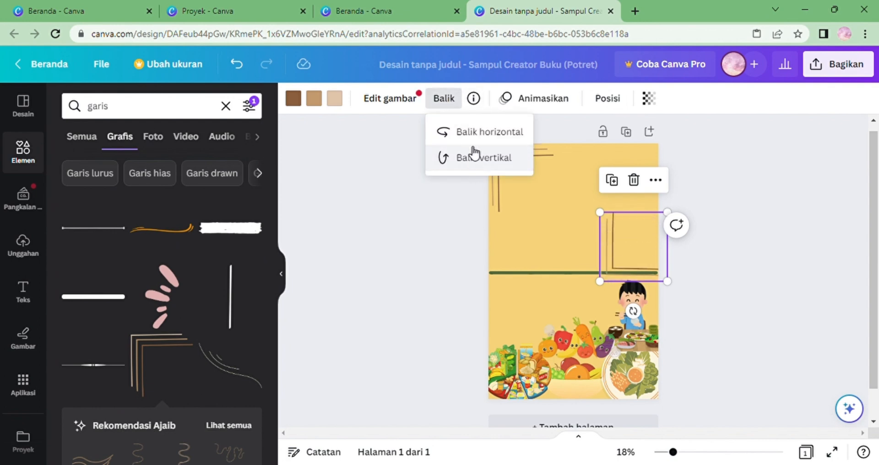
{"action": "left_click", "coordinate": [477, 135]}
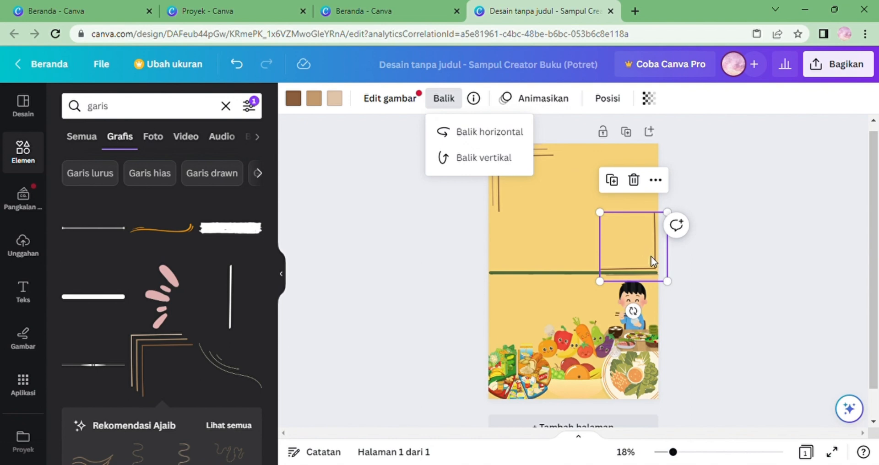
{"action": "left_click_drag", "start_coordinate": [652, 262], "coordinate": [656, 267]}
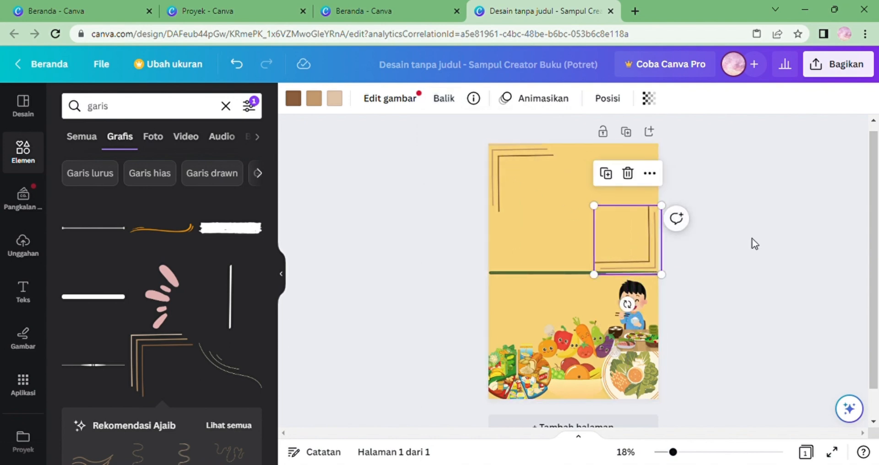
{"action": "left_click", "coordinate": [762, 243]}
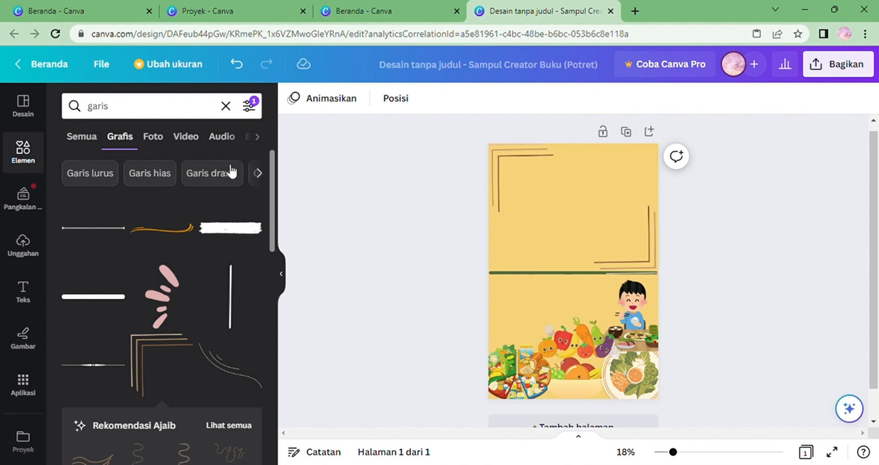
Add a text box reading GIZI and move it into the top-left corner frame.
{"action": "left_click", "coordinate": [27, 288]}
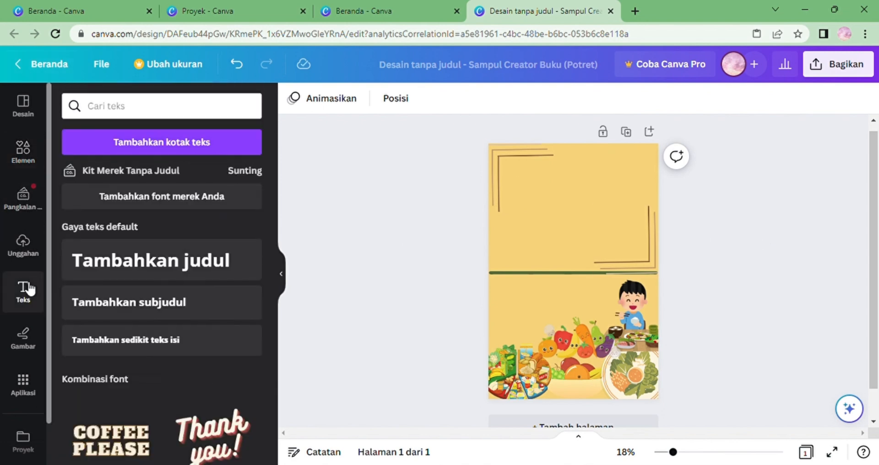
{"action": "left_click", "coordinate": [131, 139]}
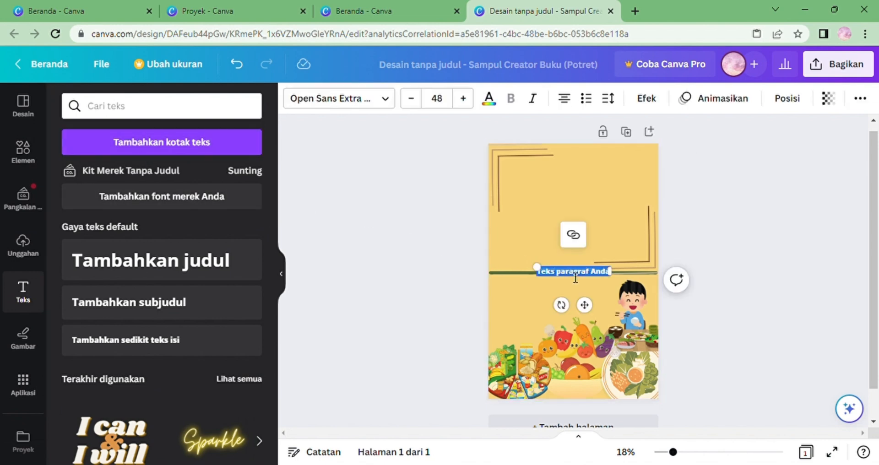
{"action": "key", "text": "BackSpace"}
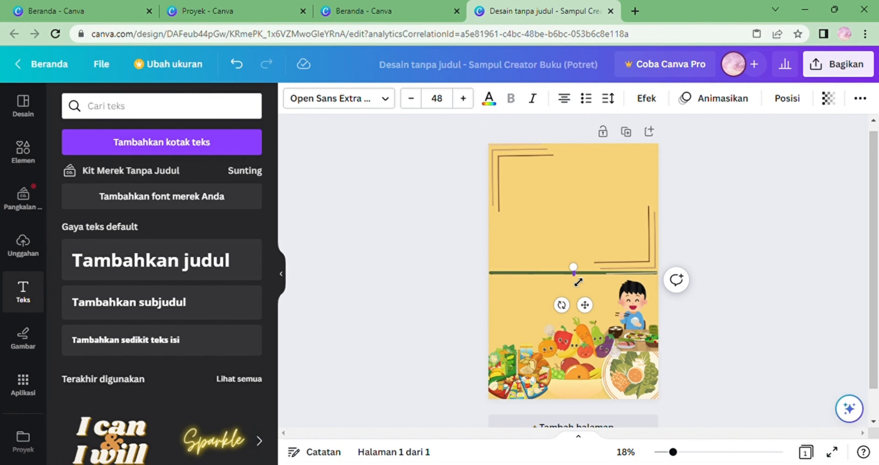
{"action": "left_click", "coordinate": [694, 452]}
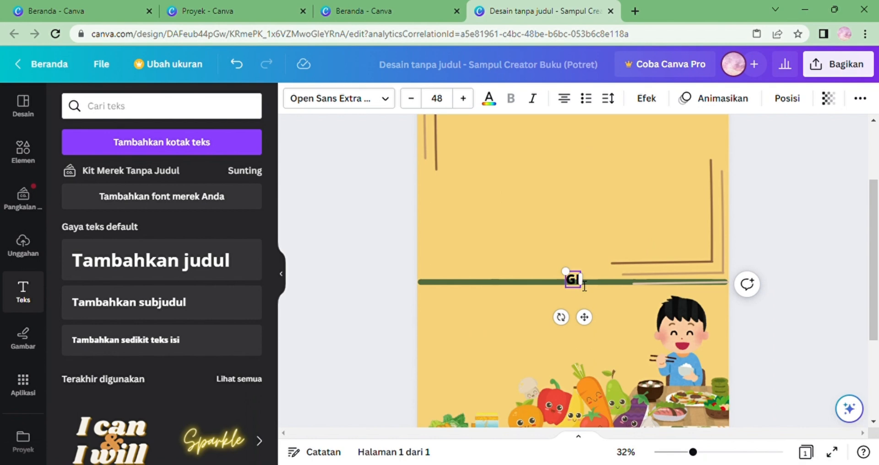
{"action": "type", "text": "GIZI"}
{"action": "left_click_drag", "start_coordinate": [559, 271], "coordinate": [499, 131]}
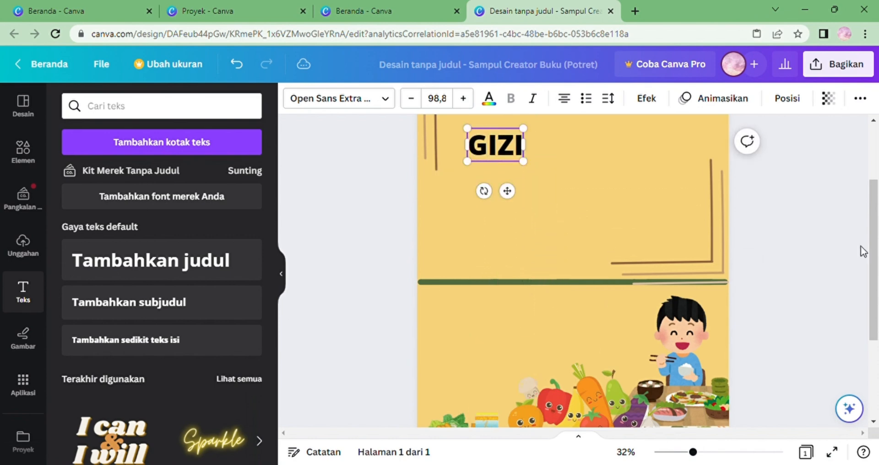
Reposition the GIZI title slightly higher inside the top-left frame.
{"action": "left_click_drag", "start_coordinate": [873, 247], "coordinate": [870, 215]}
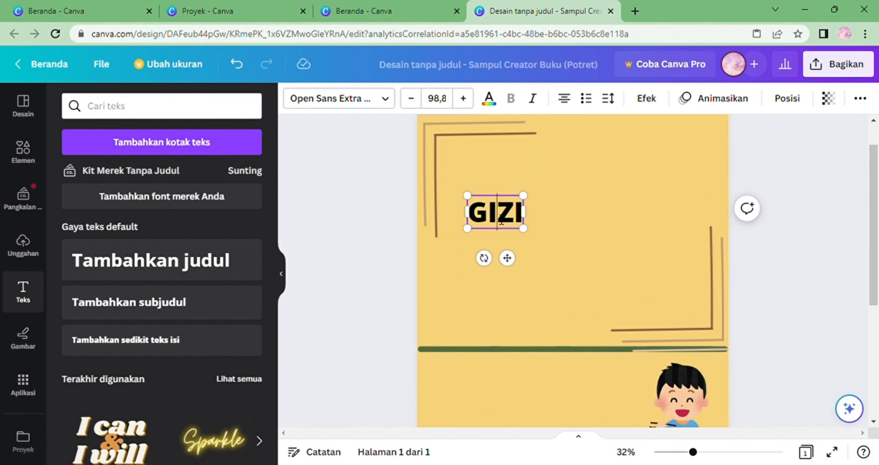
{"action": "left_click", "coordinate": [539, 187]}
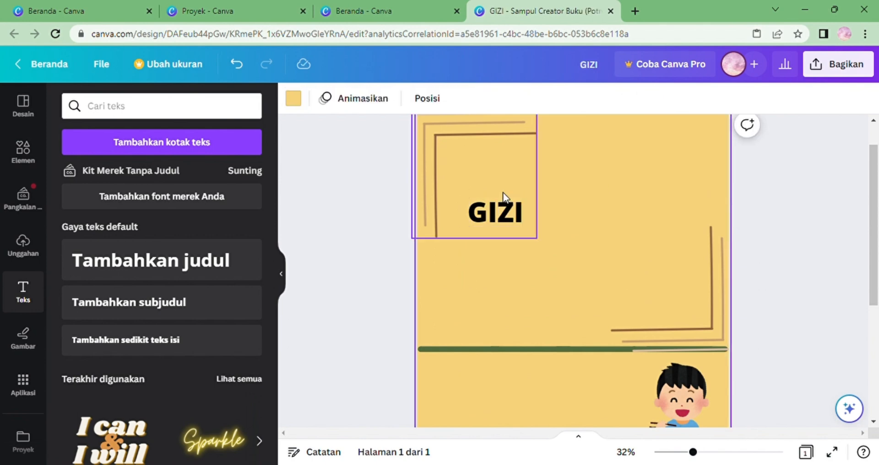
{"action": "left_click", "coordinate": [502, 199]}
{"action": "left_click_drag", "start_coordinate": [501, 203], "coordinate": [494, 160]}
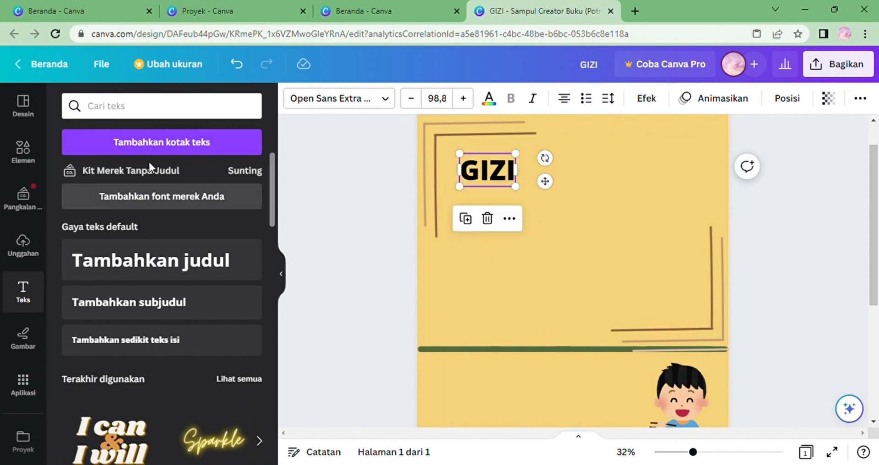
Add a text box reading Untuk and place it below the GIZI title.
{"action": "left_click", "coordinate": [156, 144]}
{"action": "key", "text": "BackSpace"}
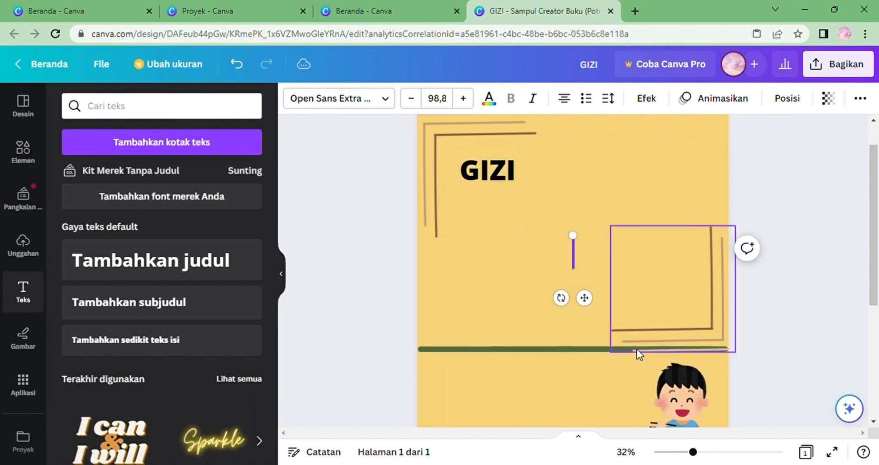
{"action": "type", "text": "Untuk"}
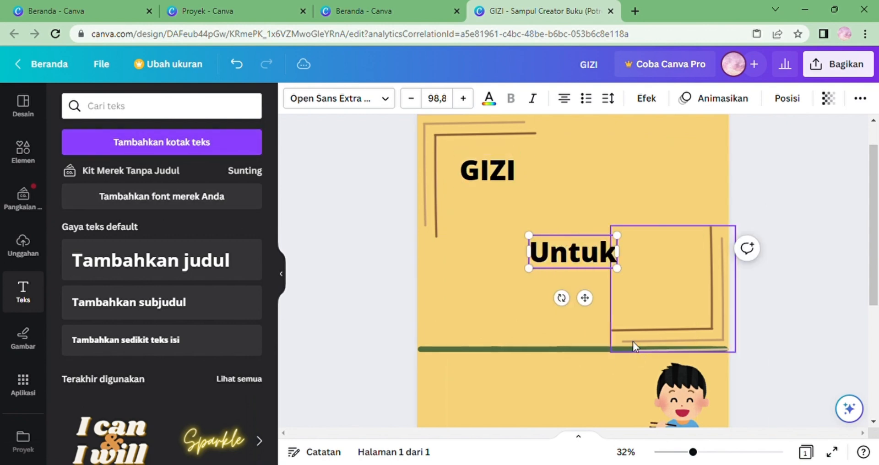
{"action": "left_click_drag", "start_coordinate": [579, 239], "coordinate": [520, 200]}
Add a text box reading KELUARGA, widen it to a single line and move it below Untuk.
{"action": "left_click", "coordinate": [206, 142]}
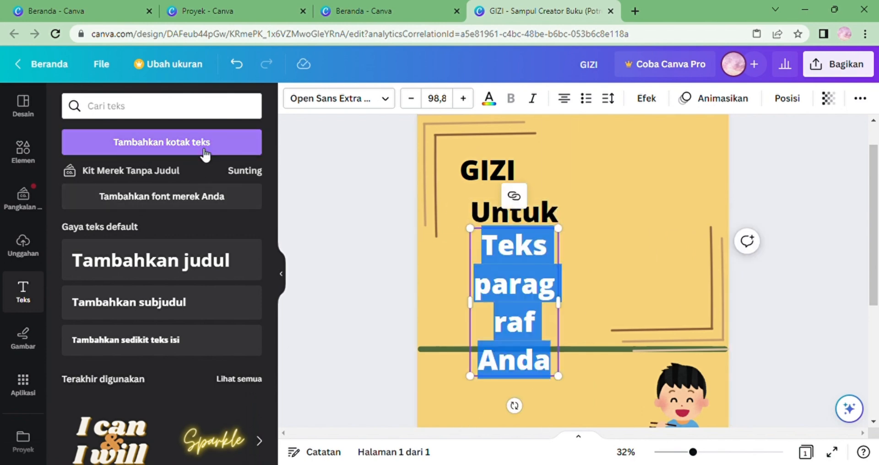
{"action": "key", "text": "BackSpace"}
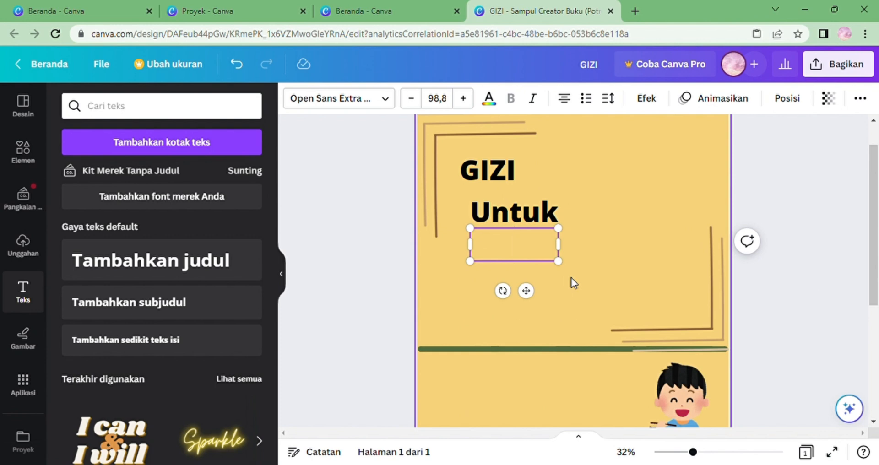
{"action": "type", "text": "KELUARGA"}
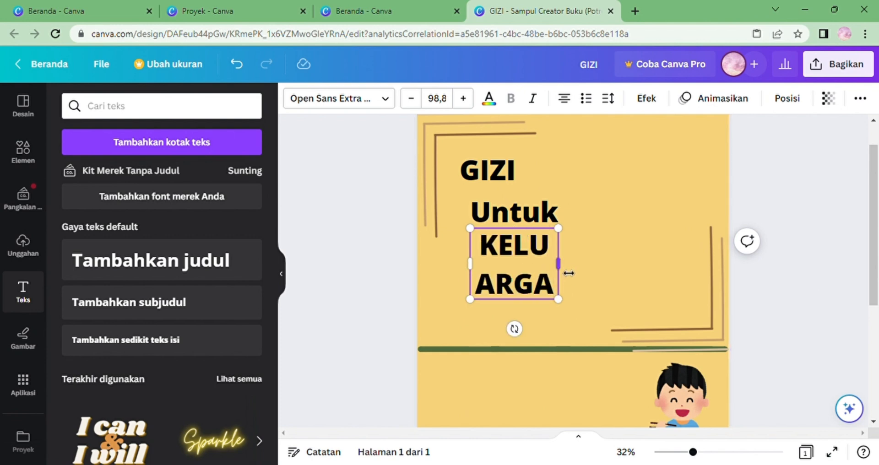
{"action": "left_click_drag", "start_coordinate": [570, 272], "coordinate": [631, 271]}
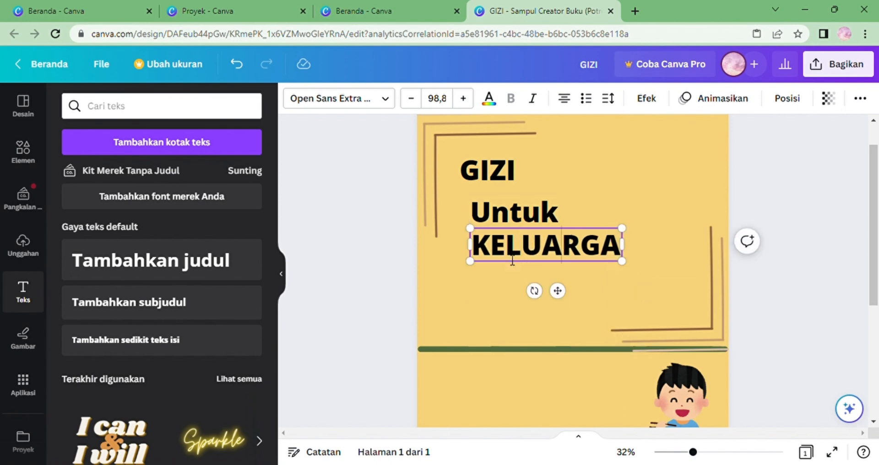
{"action": "left_click", "coordinate": [454, 284]}
{"action": "left_click_drag", "start_coordinate": [490, 250], "coordinate": [475, 293]}
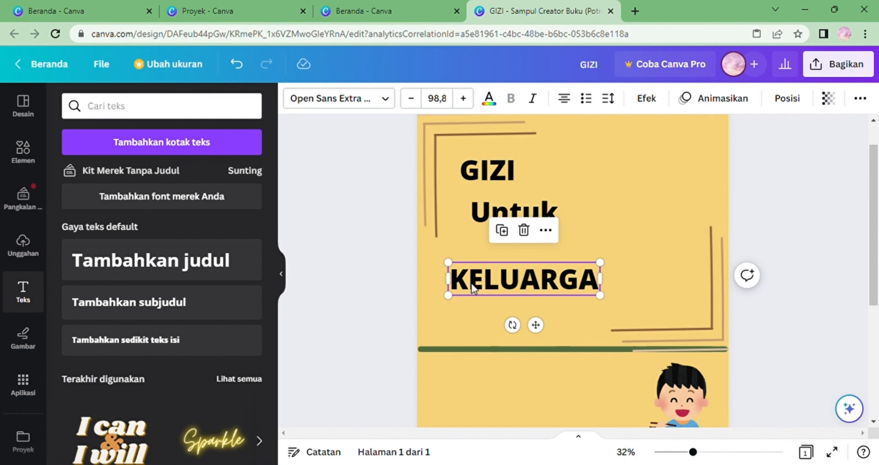
Change the GIZI title's font to Arapey, nudge it slightly lower and make it bold.
{"action": "left_click", "coordinate": [482, 166]}
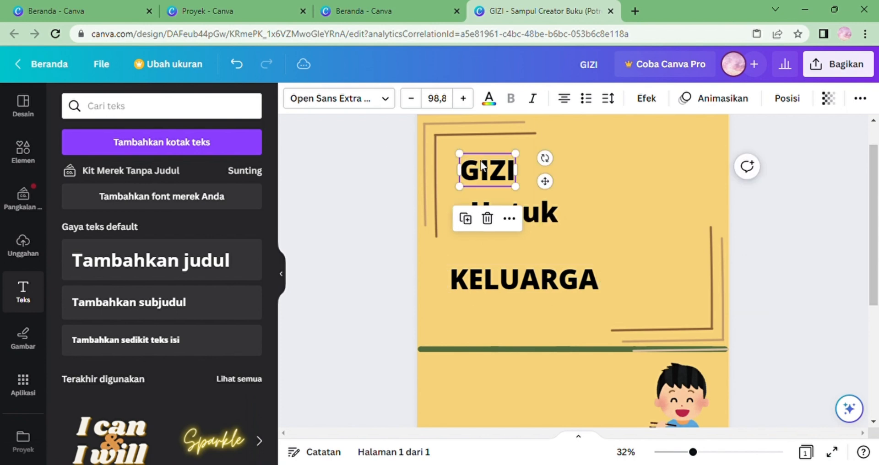
{"action": "left_click", "coordinate": [389, 98]}
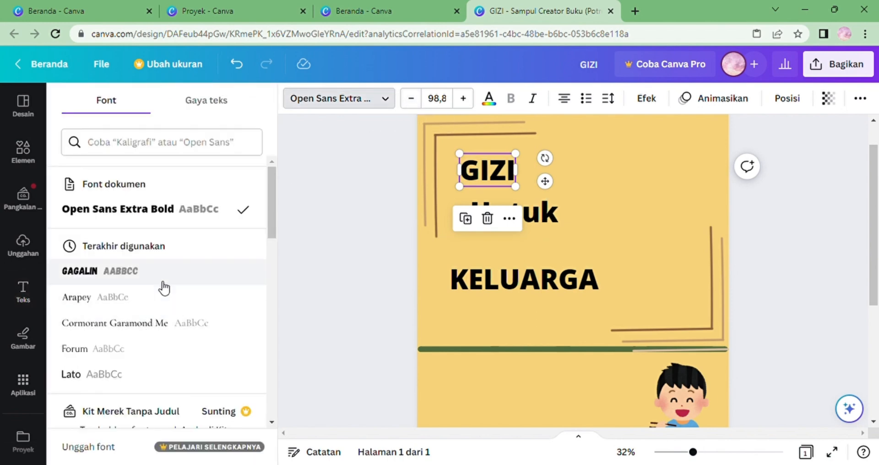
{"action": "left_click", "coordinate": [160, 298]}
{"action": "left_click", "coordinate": [529, 201]}
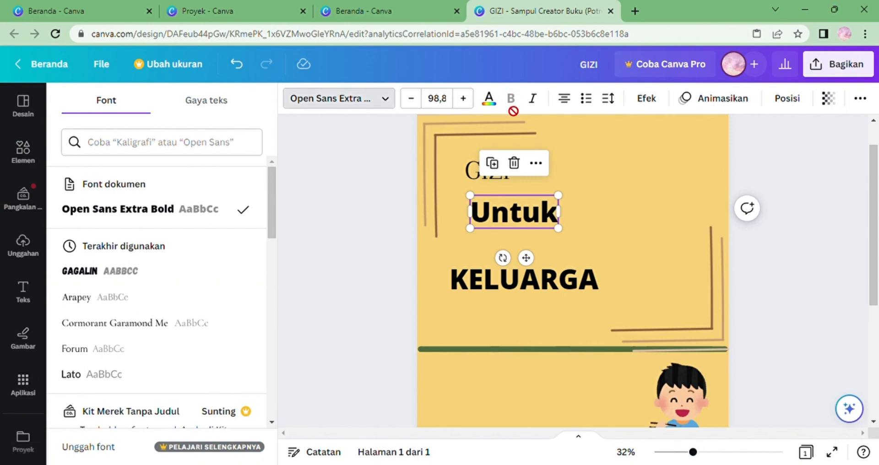
{"action": "left_click_drag", "start_coordinate": [478, 170], "coordinate": [488, 187]}
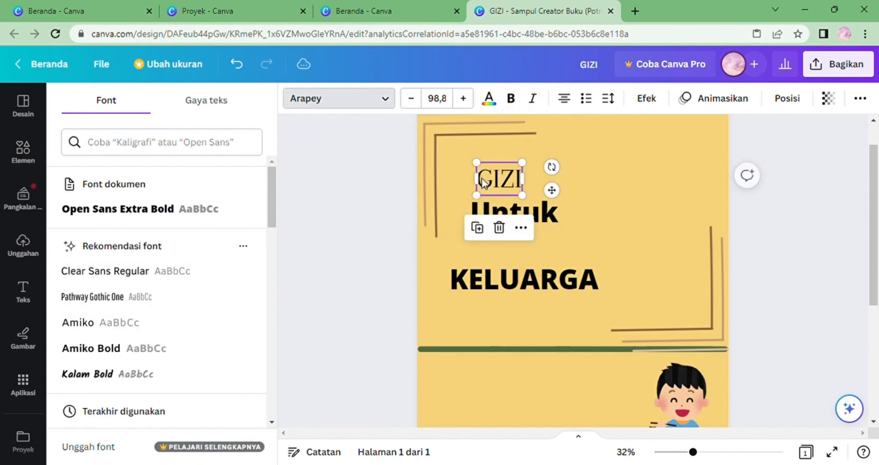
{"action": "left_click", "coordinate": [511, 98]}
Change the Untuk text's font to Arapey.
{"action": "left_click", "coordinate": [504, 214]}
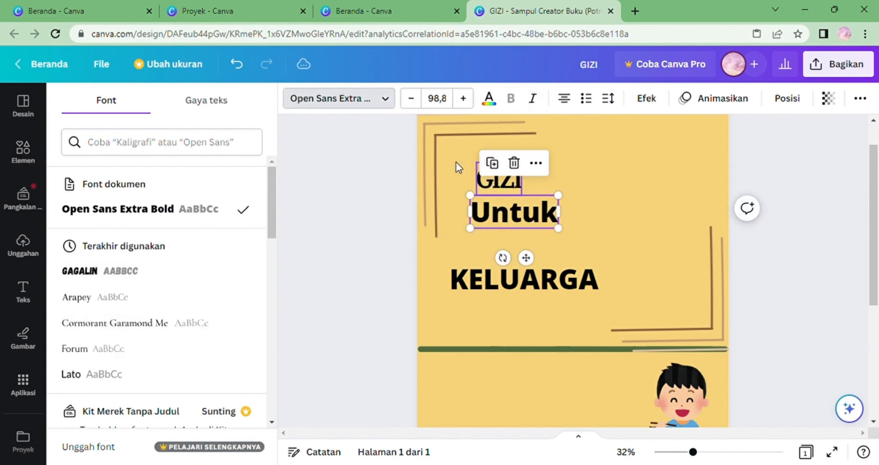
{"action": "left_click", "coordinate": [390, 99]}
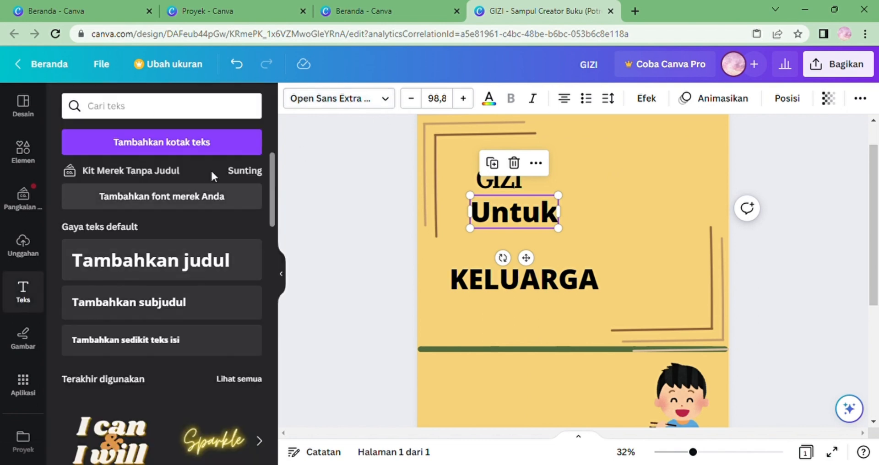
{"action": "left_click", "coordinate": [386, 100]}
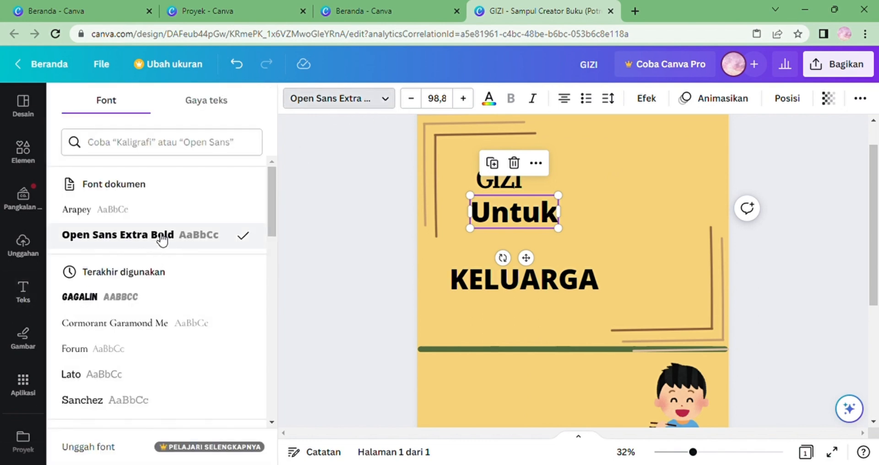
{"action": "left_click", "coordinate": [170, 212]}
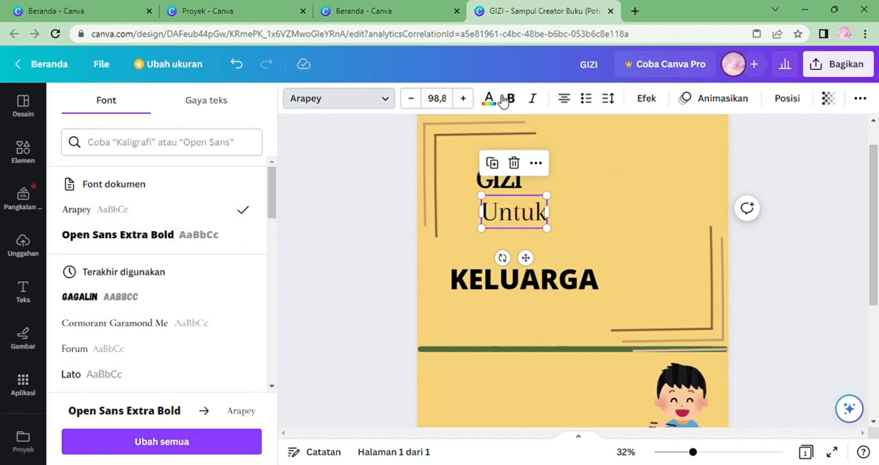
Set KELUARGA to Arapey bold and move it slightly up.
{"action": "left_click", "coordinate": [498, 292]}
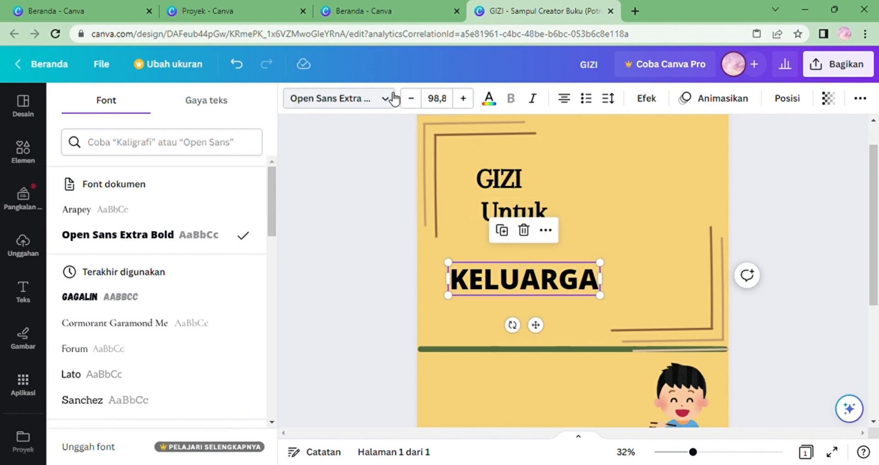
{"action": "left_click", "coordinate": [380, 101]}
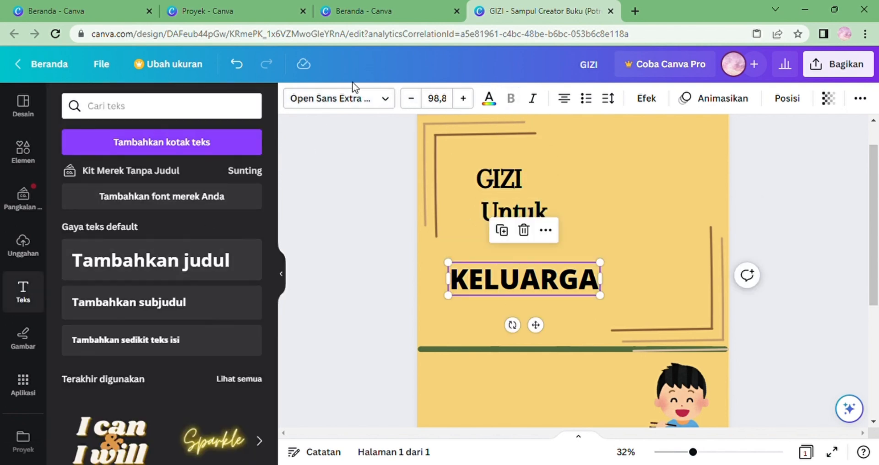
{"action": "left_click", "coordinate": [387, 100]}
{"action": "left_click", "coordinate": [191, 213]}
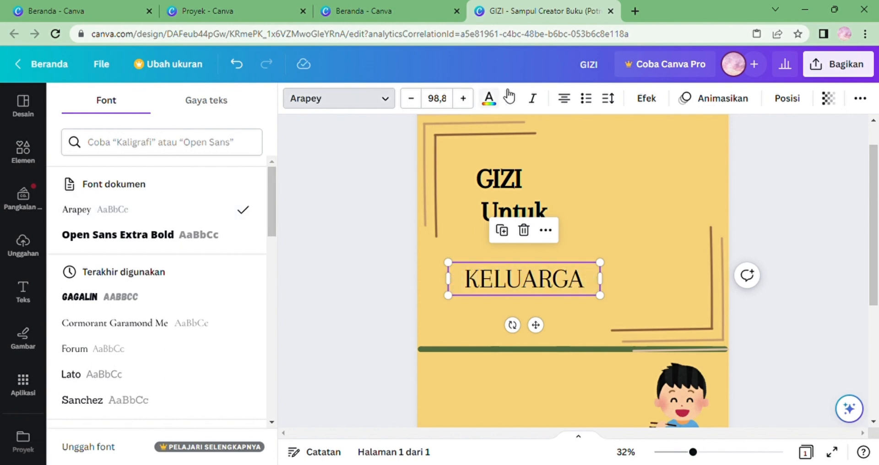
{"action": "left_click", "coordinate": [511, 98]}
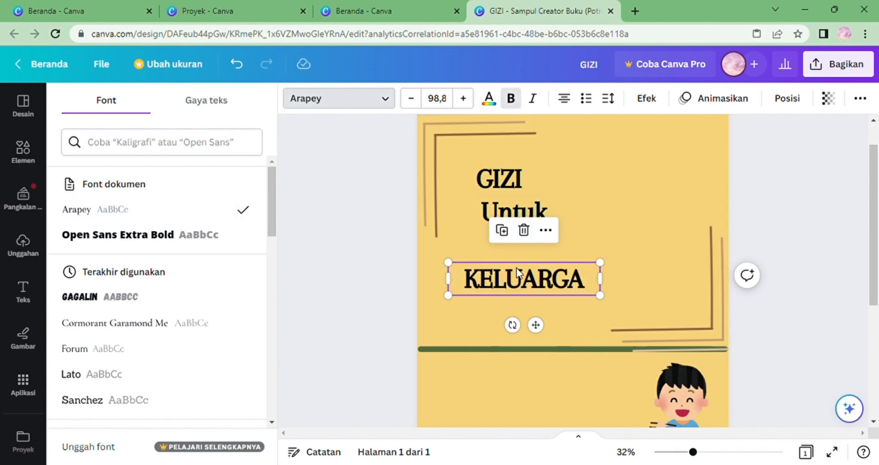
{"action": "left_click_drag", "start_coordinate": [516, 268], "coordinate": [517, 254]}
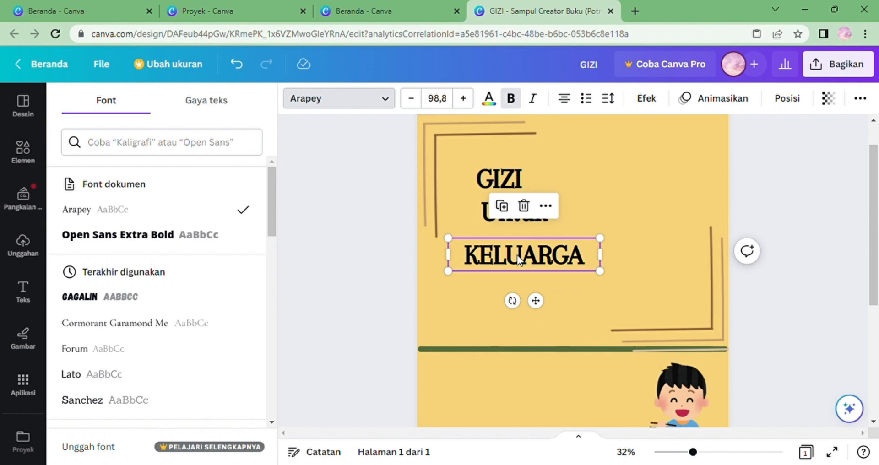
Set the GIZI title's font size to 170.
{"action": "left_click", "coordinate": [511, 189]}
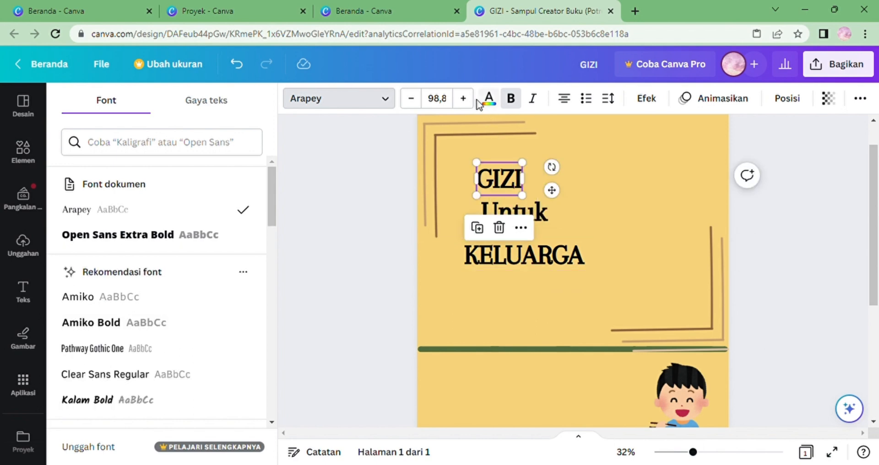
{"action": "left_click", "coordinate": [453, 105]}
{"action": "key", "text": "BackSpace"}
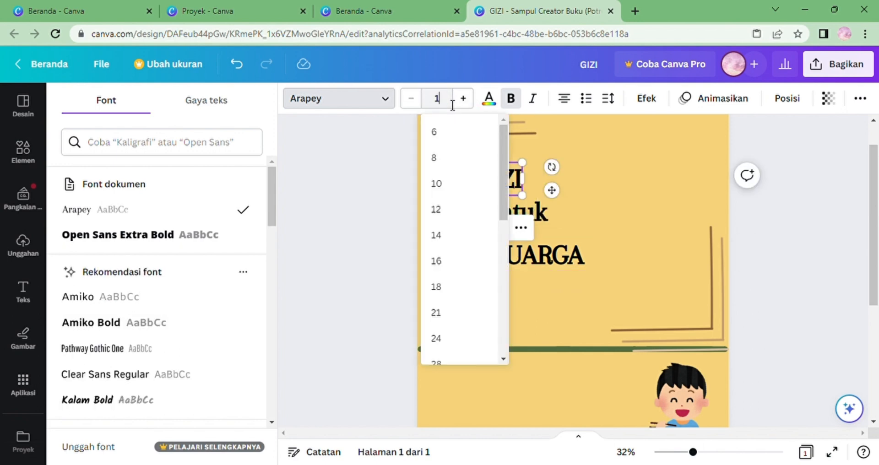
{"action": "type", "text": "170"}
{"action": "key", "text": "Return"}
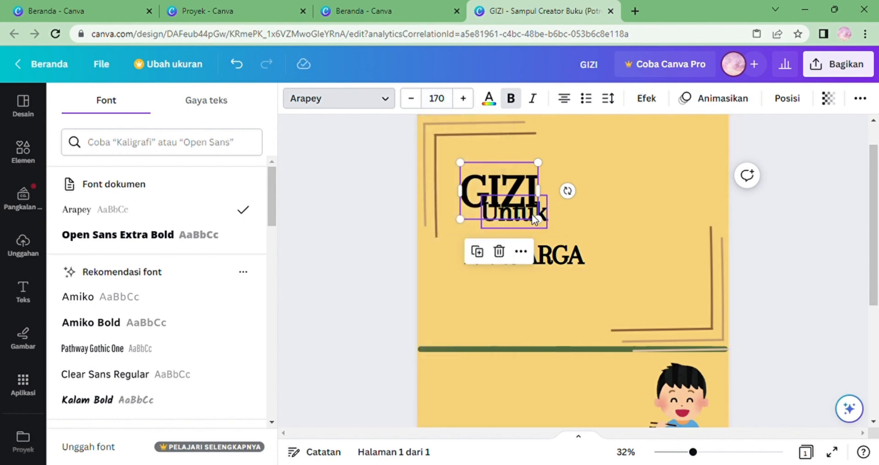
{"action": "left_click_drag", "start_coordinate": [542, 230], "coordinate": [531, 213]}
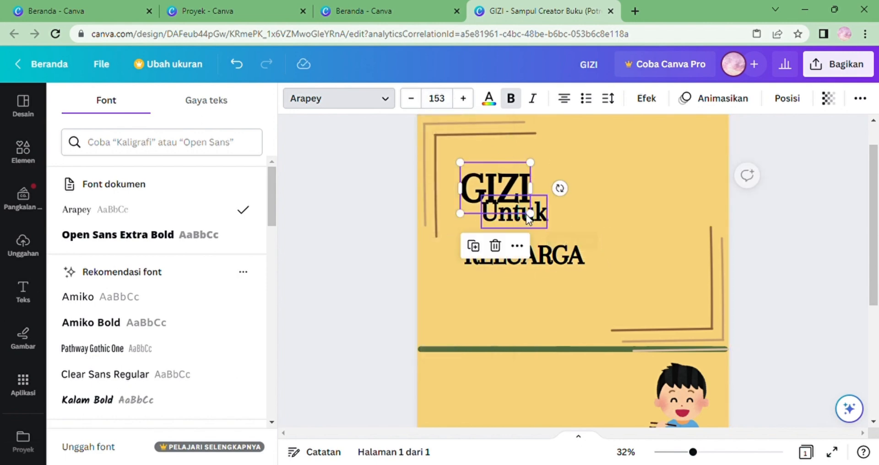
{"action": "left_click", "coordinate": [452, 104]}
{"action": "key", "text": "BackSpace"}
{"action": "type", "text": "17"}
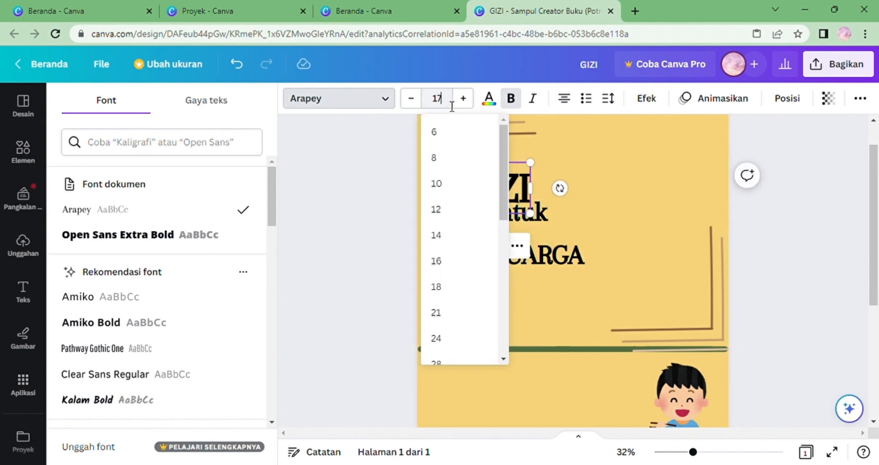
{"action": "type", "text": "0"}
{"action": "key", "text": "Return"}
Reposition Untuk just below GIZI and move KELUARGA down toward the green line.
{"action": "left_click", "coordinate": [664, 253]}
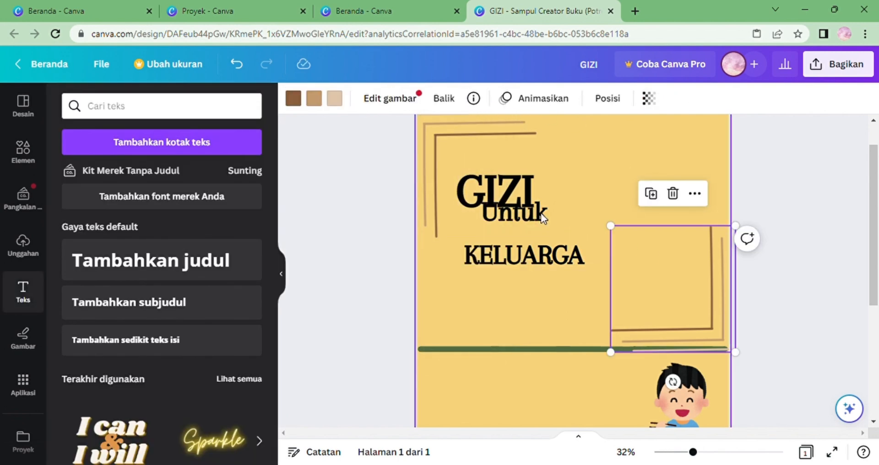
{"action": "mouse_move", "coordinate": [540, 213]}
{"action": "left_mouse_down"}
{"action": "mouse_move", "coordinate": [531, 233]}
{"action": "mouse_move", "coordinate": [531, 224]}
{"action": "left_mouse_up"}
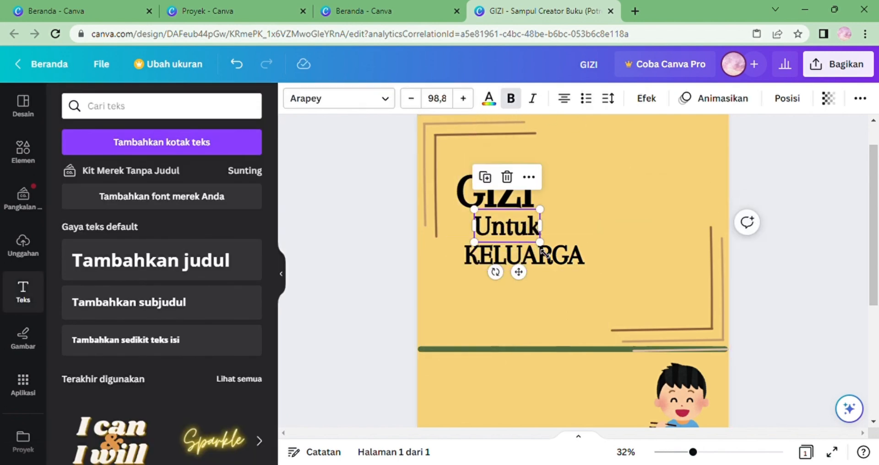
{"action": "left_click_drag", "start_coordinate": [543, 256], "coordinate": [539, 321]}
Set the Untuk text's font size to 87.
{"action": "left_click", "coordinate": [529, 222]}
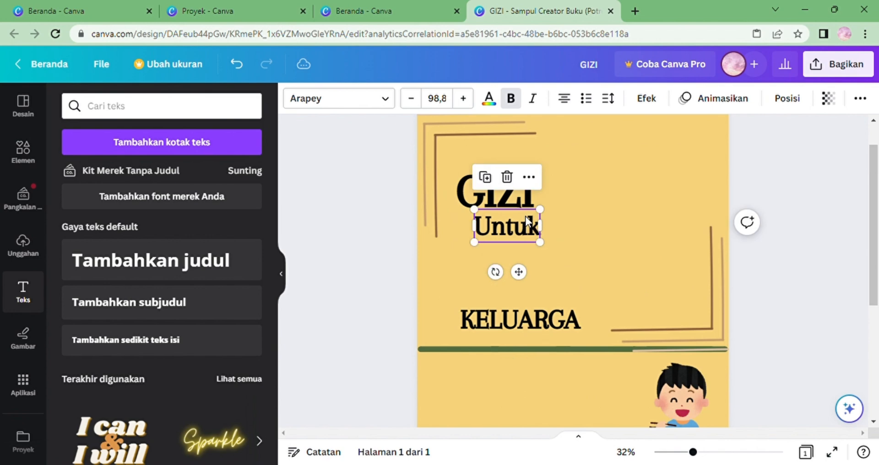
{"action": "left_click", "coordinate": [453, 100]}
{"action": "key", "text": "BackSpace"}
{"action": "type", "text": "87"}
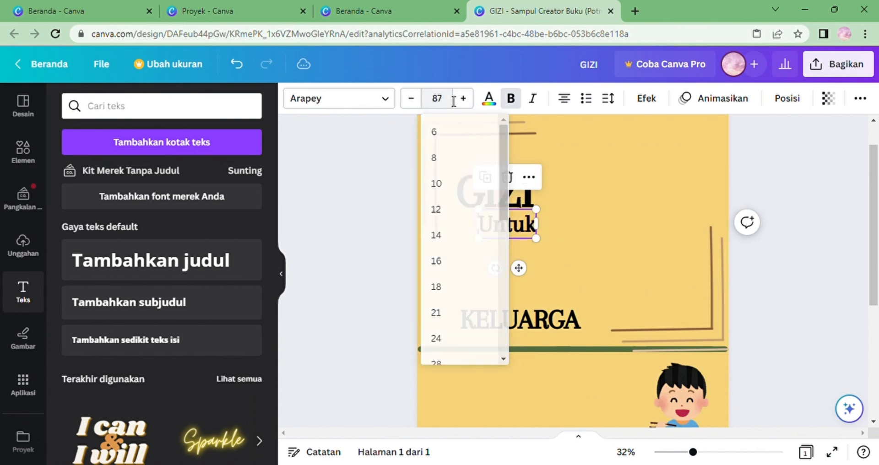
{"action": "key", "text": "Return"}
Set KELUARGA's font size to 142, widen its text box and move it up beneath Untuk.
{"action": "left_click", "coordinate": [510, 328]}
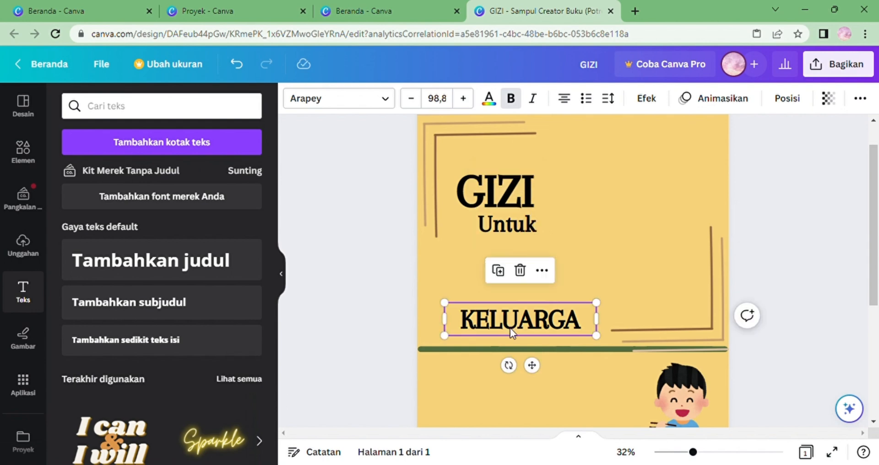
{"action": "left_click", "coordinate": [454, 102]}
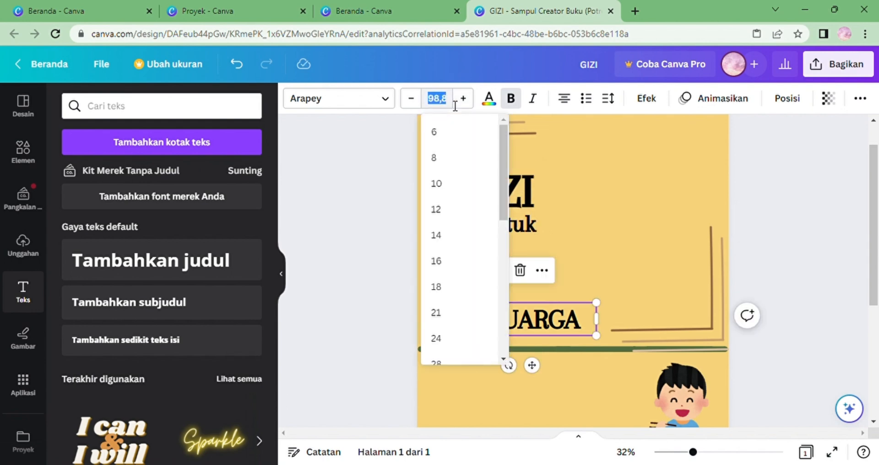
{"action": "key", "text": "BackSpace"}
{"action": "type", "text": "142"}
{"action": "key", "text": "Return"}
{"action": "left_click_drag", "start_coordinate": [599, 359], "coordinate": [647, 361]}
{"action": "left_click_drag", "start_coordinate": [569, 294], "coordinate": [561, 265]}
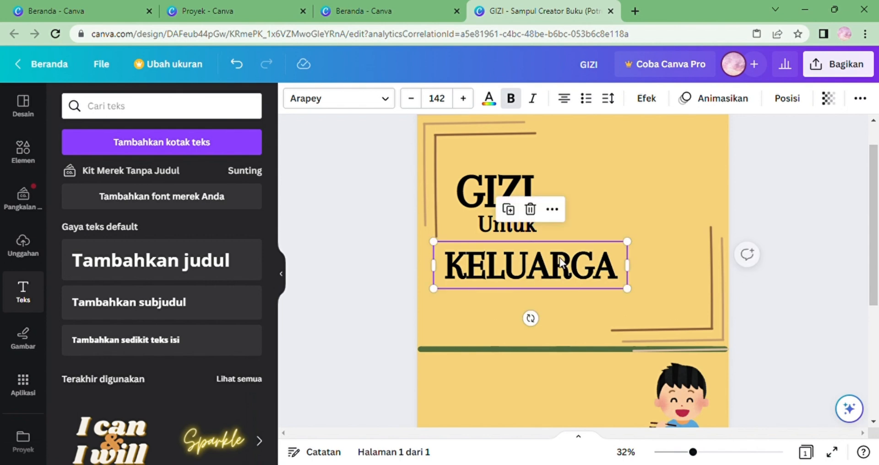
{"action": "double_click", "coordinate": [565, 268]}
{"action": "left_click", "coordinate": [570, 307]}
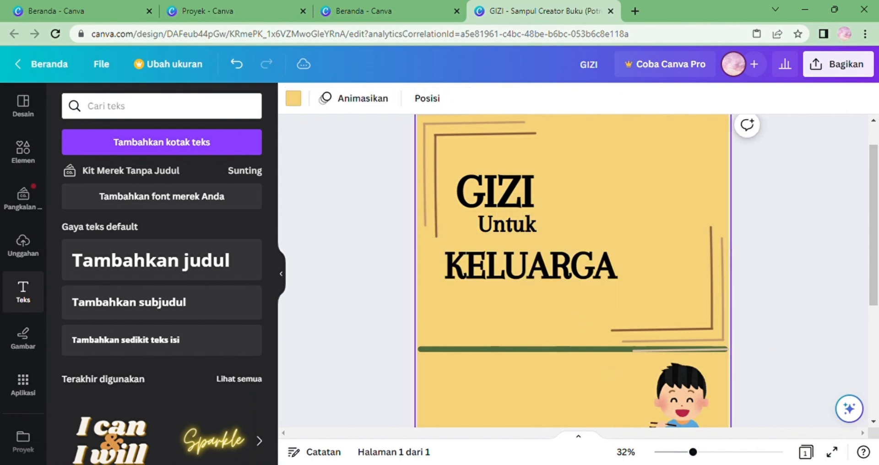
Fine-tune the positions of KELUARGA and Untuk beneath the GIZI title.
{"action": "left_click_drag", "start_coordinate": [692, 452], "coordinate": [680, 452]}
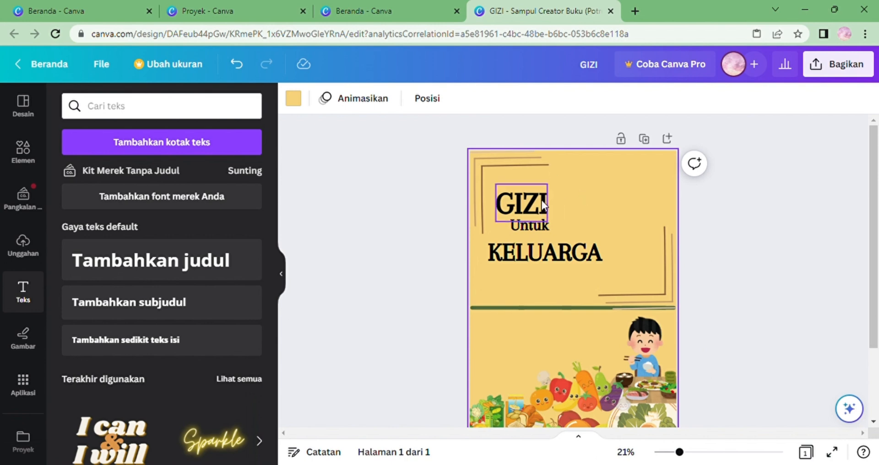
{"action": "left_click", "coordinate": [529, 260]}
{"action": "left_click_drag", "start_coordinate": [529, 260], "coordinate": [535, 275]}
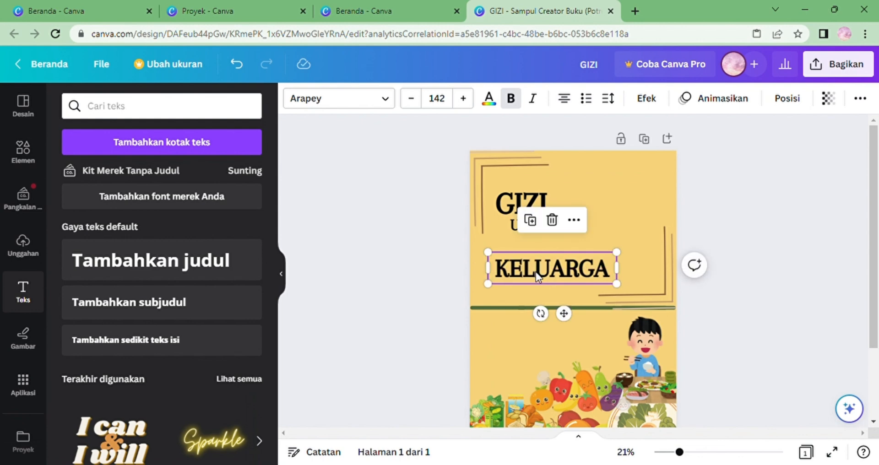
{"action": "left_click_drag", "start_coordinate": [539, 270], "coordinate": [537, 265]}
{"action": "left_click", "coordinate": [529, 202]}
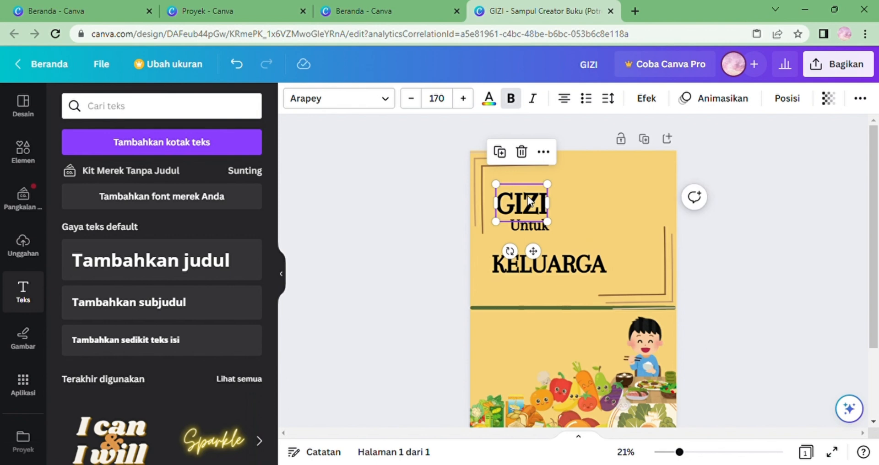
{"action": "left_click_drag", "start_coordinate": [534, 225], "coordinate": [541, 240]}
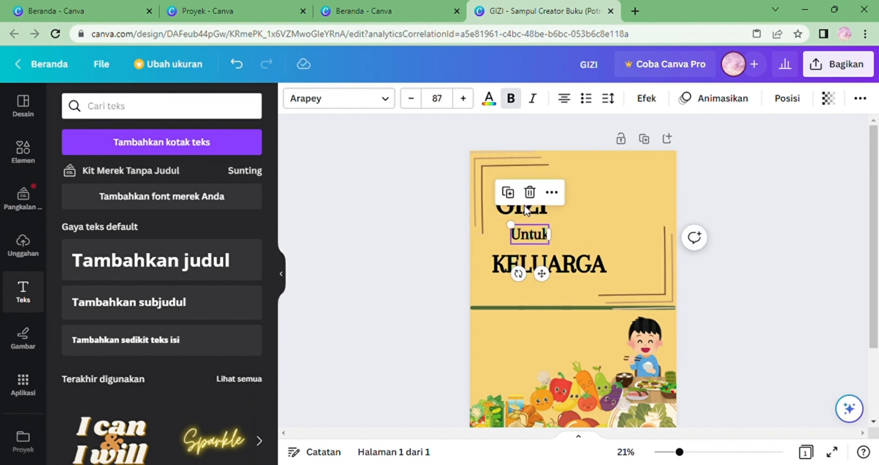
Fine-tune the positions of GIZI, Untuk and the right-hand corner lines around the title.
{"action": "left_click", "coordinate": [523, 205]}
{"action": "mouse_move", "coordinate": [525, 211]}
{"action": "left_mouse_down"}
{"action": "mouse_move", "coordinate": [515, 216]}
{"action": "mouse_move", "coordinate": [528, 222]}
{"action": "left_mouse_up"}
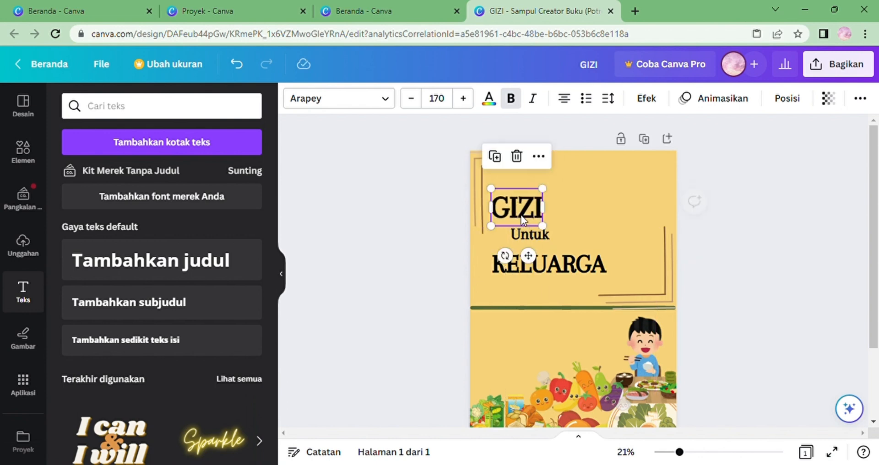
{"action": "left_click", "coordinate": [549, 273]}
{"action": "left_click_drag", "start_coordinate": [650, 292], "coordinate": [658, 293]}
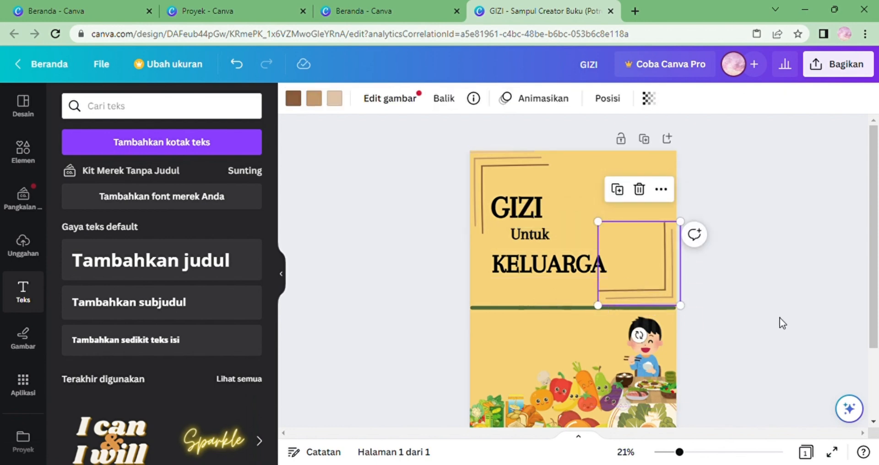
{"action": "left_click", "coordinate": [779, 318]}
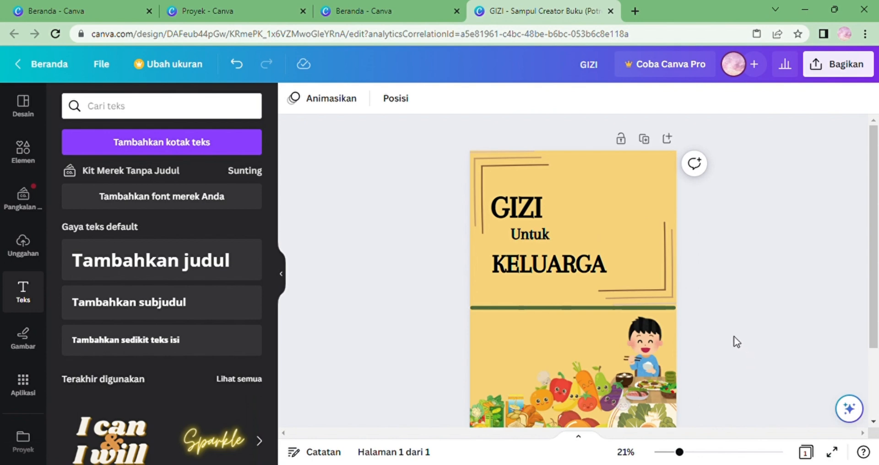
{"action": "left_click_drag", "start_coordinate": [645, 267], "coordinate": [661, 273]}
{"action": "left_click", "coordinate": [751, 279]}
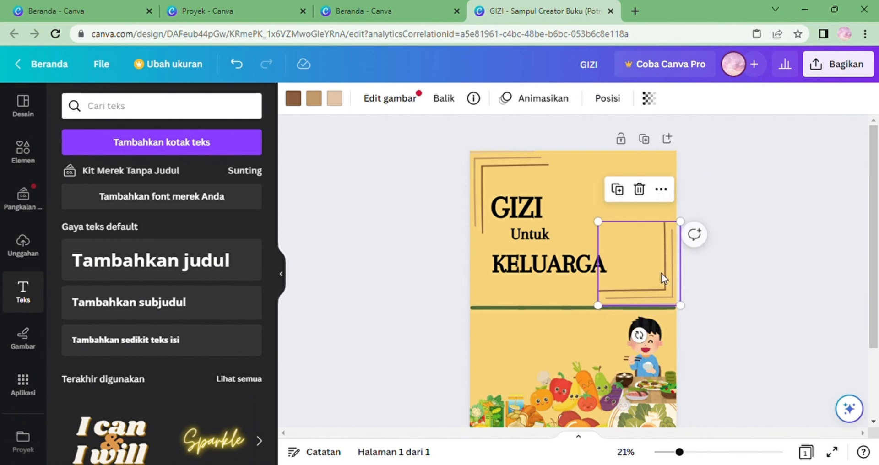
{"action": "left_click", "coordinate": [743, 302]}
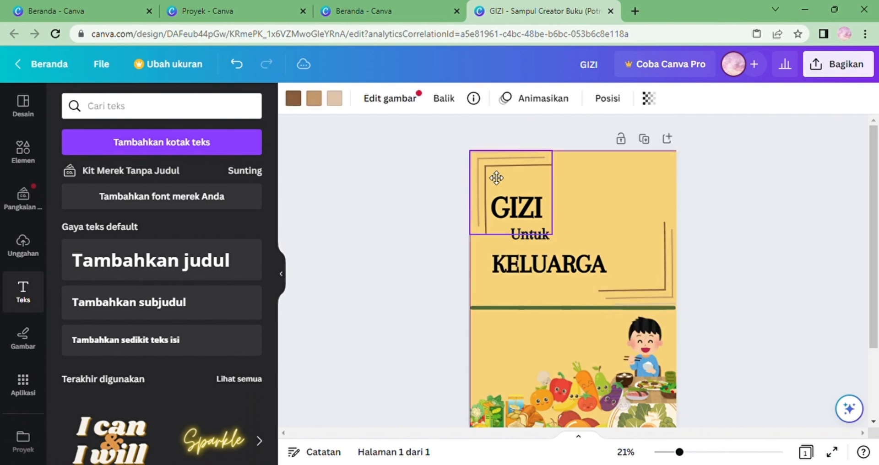
{"action": "left_click", "coordinate": [766, 205]}
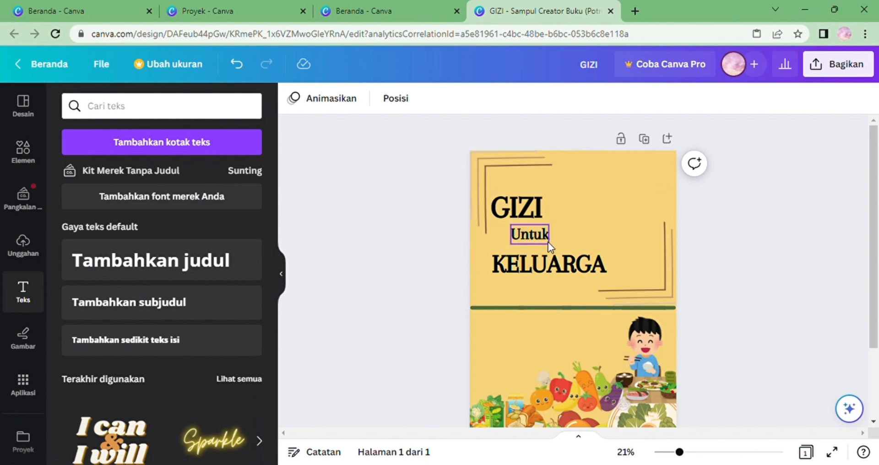
{"action": "left_click_drag", "start_coordinate": [549, 245], "coordinate": [552, 249]}
{"action": "left_click", "coordinate": [722, 230]}
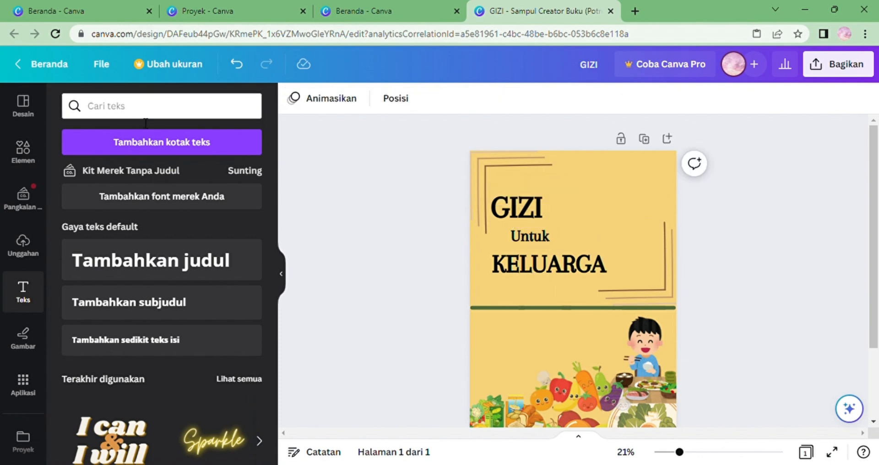
{"action": "left_click", "coordinate": [132, 145]}
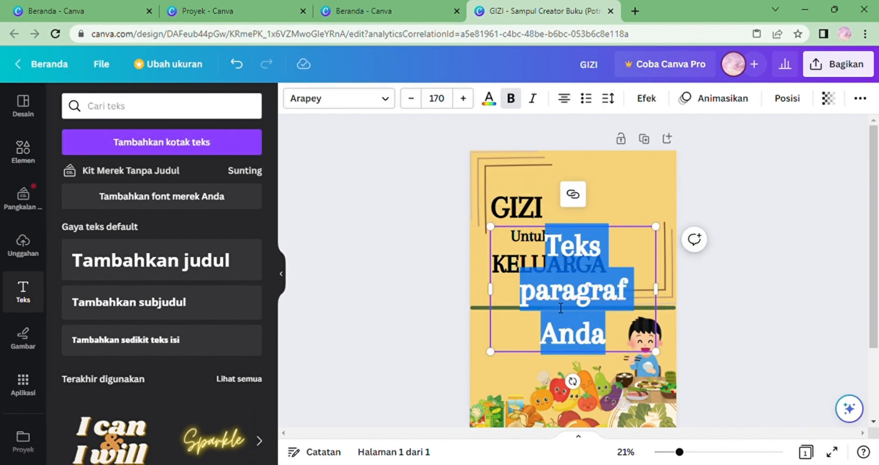
{"action": "key", "text": "BackSpace"}
{"action": "left_click", "coordinate": [447, 108]}
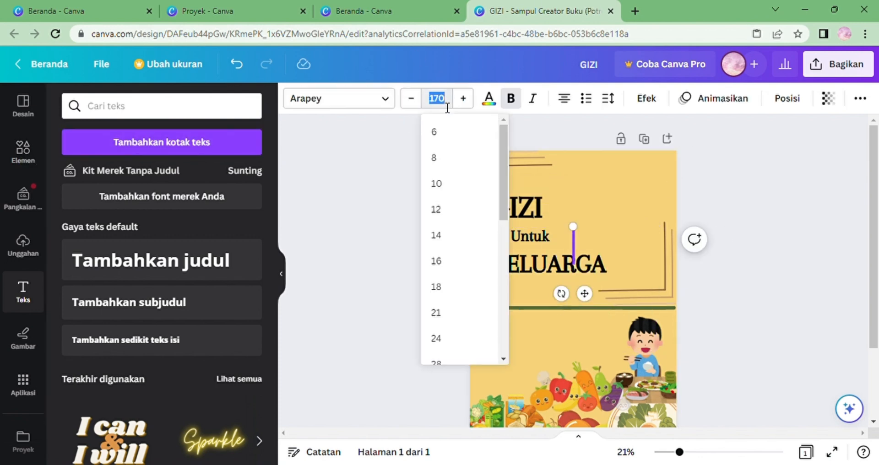
{"action": "key", "text": "BackSpace"}
{"action": "type", "text": "20"}
{"action": "key", "text": "Return"}
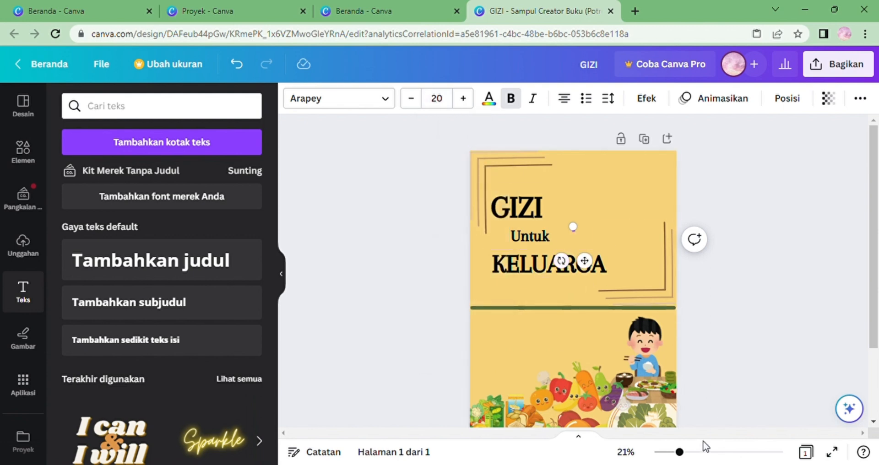
{"action": "left_click", "coordinate": [705, 453]}
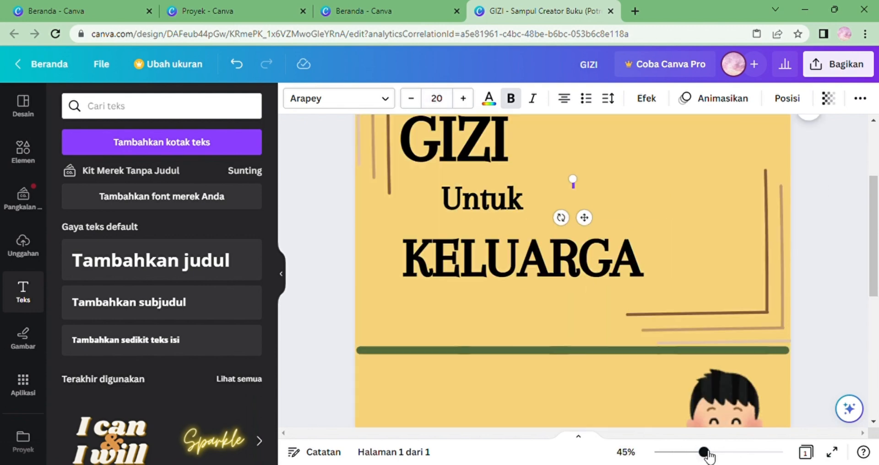
{"action": "left_click", "coordinate": [462, 100]}
{"action": "left_click", "coordinate": [462, 101]}
{"action": "left_click", "coordinate": [449, 102]}
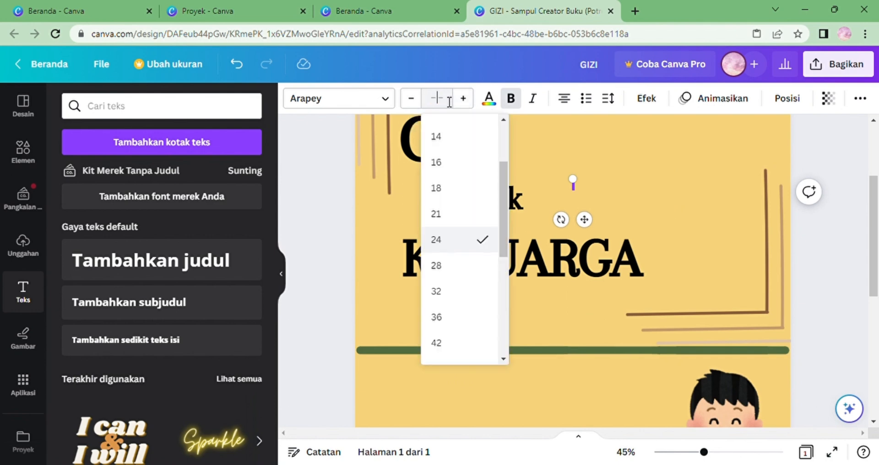
{"action": "key", "text": "Return"}
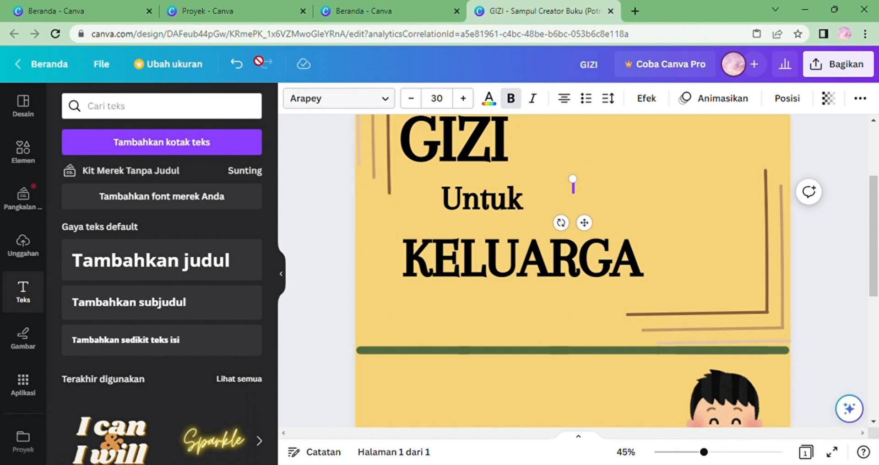
{"action": "left_click", "coordinate": [238, 64]}
{"action": "left_click", "coordinate": [239, 63]}
{"action": "left_click", "coordinate": [238, 64]}
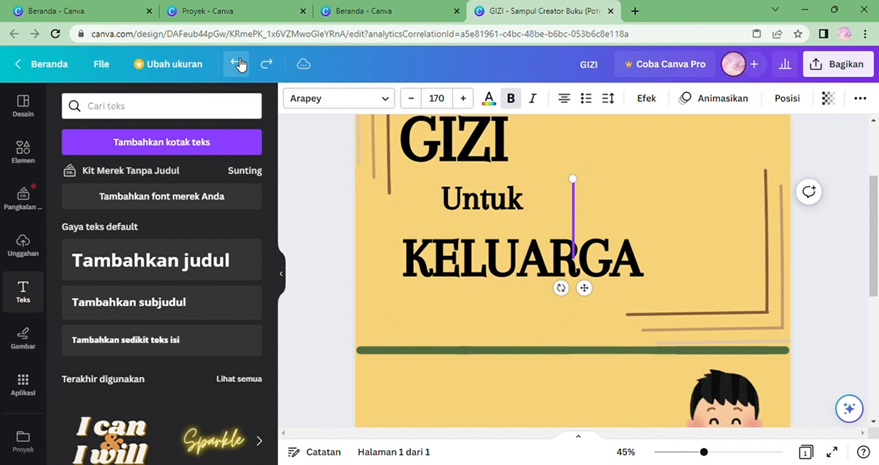
{"action": "scroll", "coordinate": [673, 424], "scroll_direction": "down", "scroll_amount": 8}
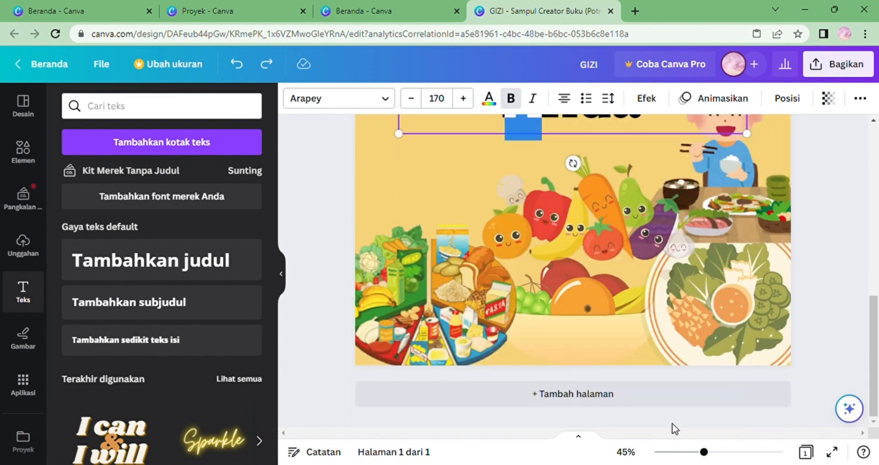
{"action": "scroll", "coordinate": [831, 240], "scroll_direction": "up", "scroll_amount": 7}
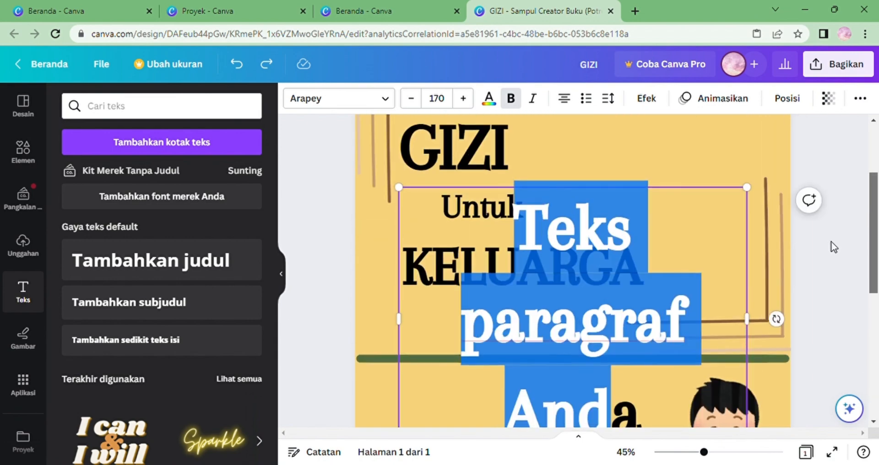
{"action": "scroll", "coordinate": [831, 241], "scroll_direction": "down", "scroll_amount": 1}
{"action": "key", "text": "Delete"}
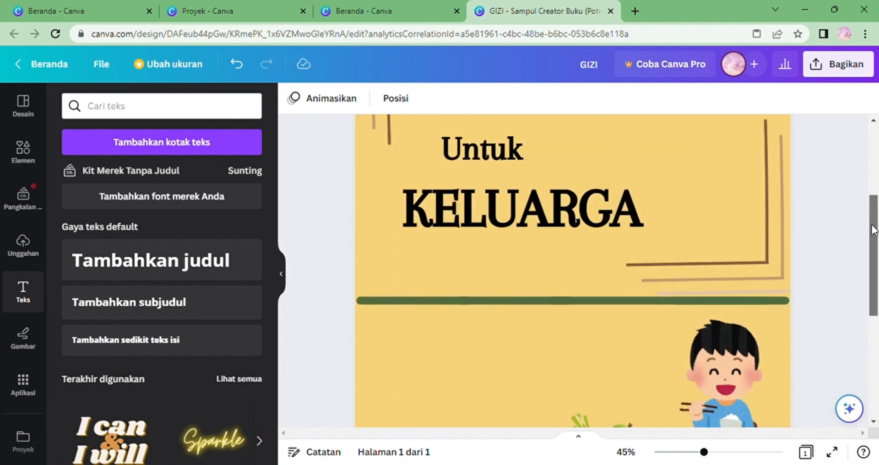
Add a new text box containing the author's full name in non-bold text.
{"action": "scroll", "coordinate": [854, 181], "scroll_direction": "up", "scroll_amount": 3}
{"action": "scroll", "coordinate": [854, 181], "scroll_direction": "down", "scroll_amount": 1}
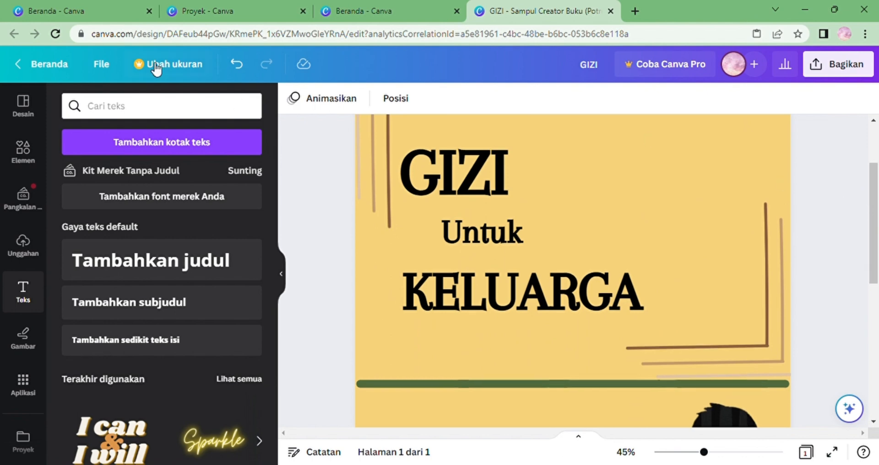
{"action": "left_click", "coordinate": [177, 141]}
{"action": "key", "text": "BackSpace"}
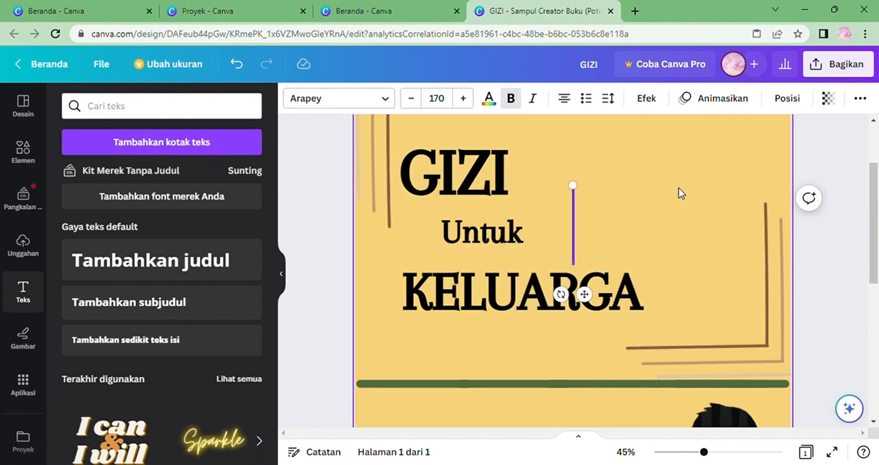
{"action": "key", "text": "ctrl+b"}
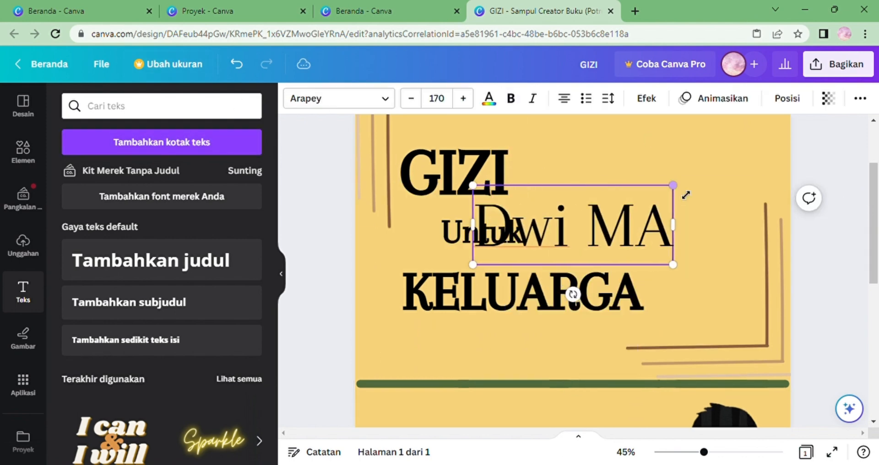
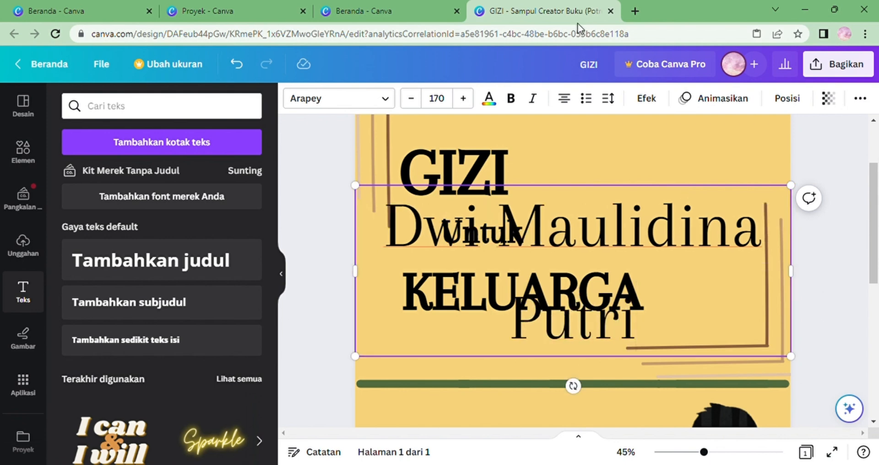
Select all of the author name text and set its font size to 46.
{"action": "left_click_drag", "start_coordinate": [399, 229], "coordinate": [649, 328]}
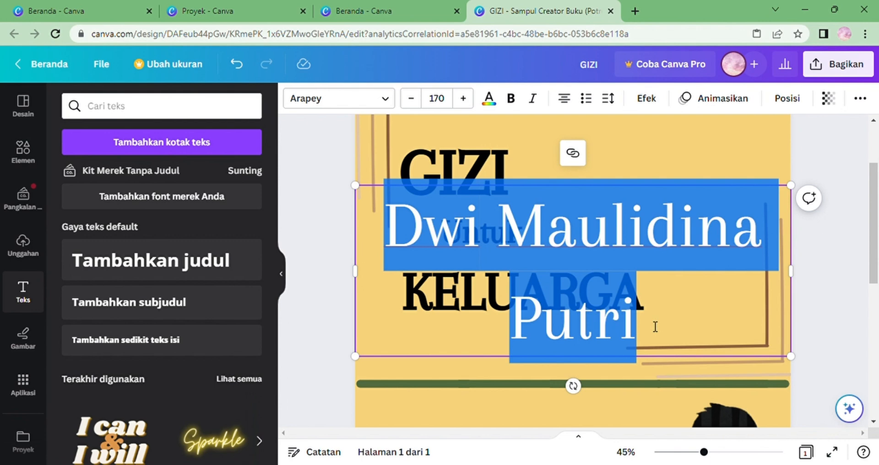
{"action": "left_click", "coordinate": [435, 98]}
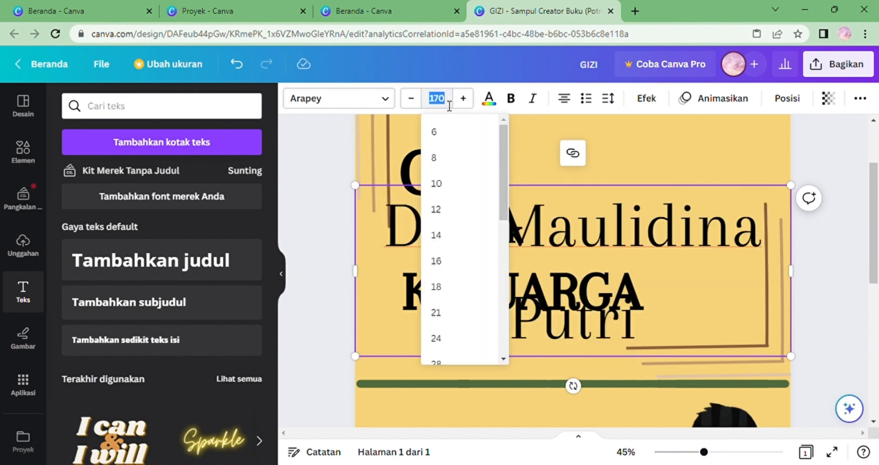
{"action": "key", "text": "BackSpace"}
{"action": "type", "text": "46"}
{"action": "key", "text": "Return"}
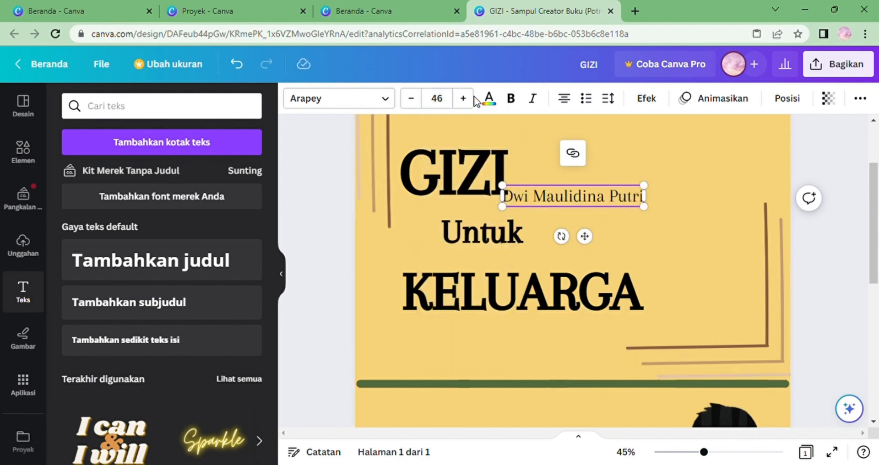
Change the author name's font to Gagalin and scale the text box down to about 27.7.
{"action": "left_click", "coordinate": [387, 101]}
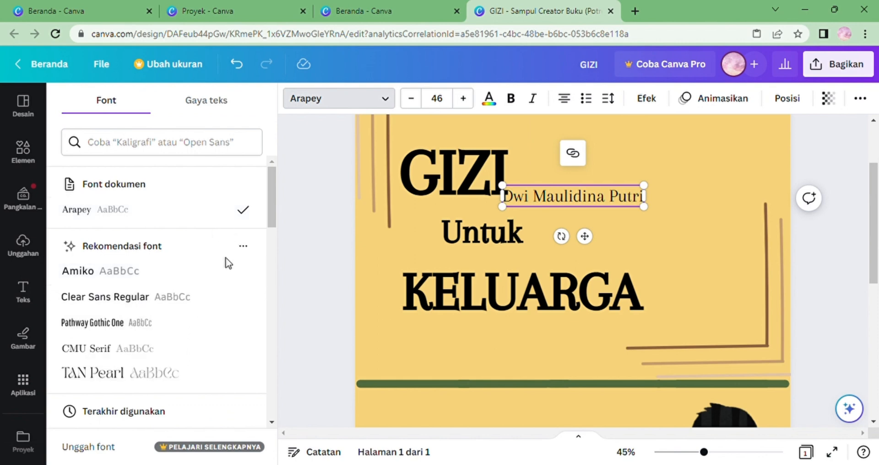
{"action": "left_click_drag", "start_coordinate": [274, 205], "coordinate": [275, 242]}
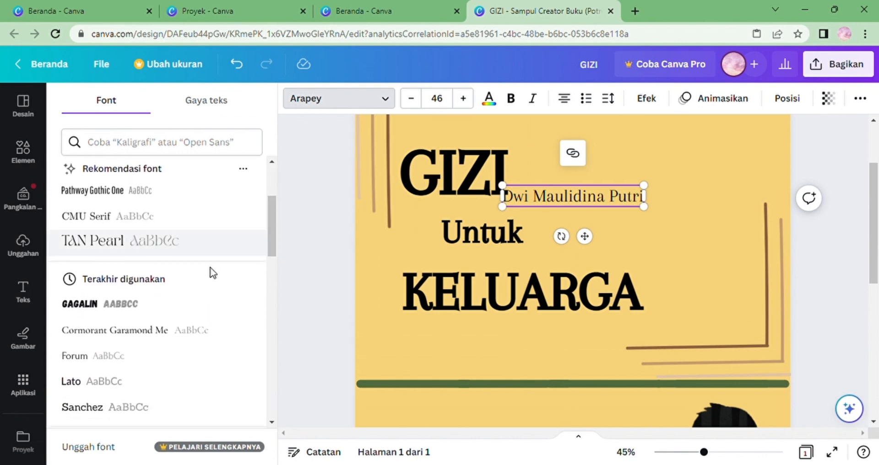
{"action": "left_click", "coordinate": [173, 306]}
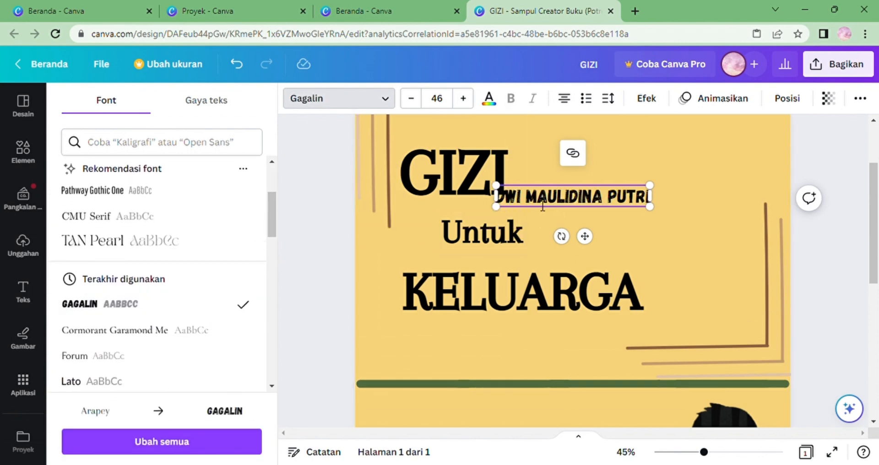
{"action": "left_click_drag", "start_coordinate": [650, 207], "coordinate": [597, 195]}
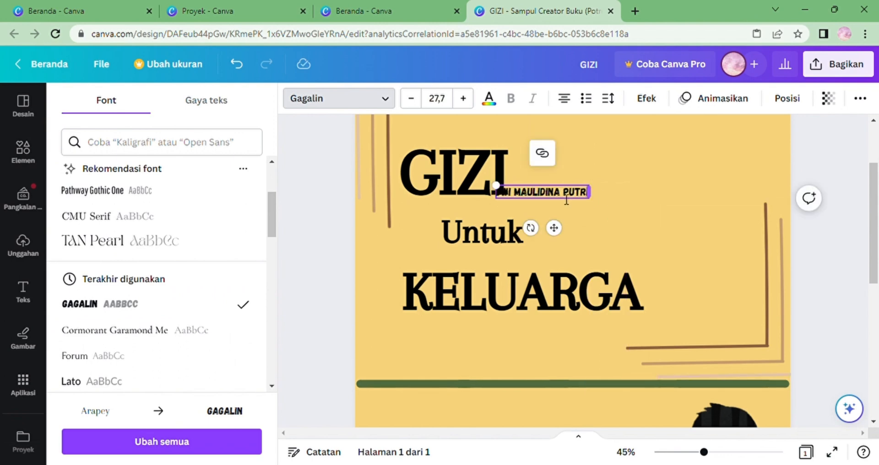
Move the author name to the lower right of the title area, just inside the right corner lines.
{"action": "left_click", "coordinate": [683, 453]}
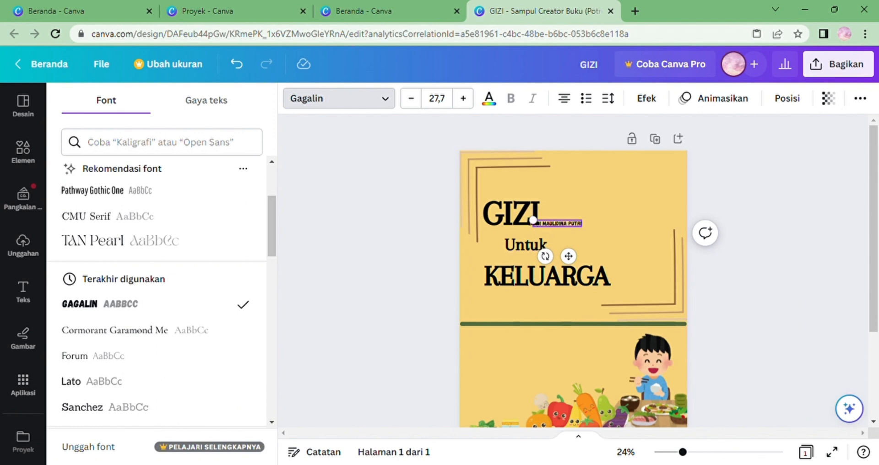
{"action": "left_click", "coordinate": [713, 455]}
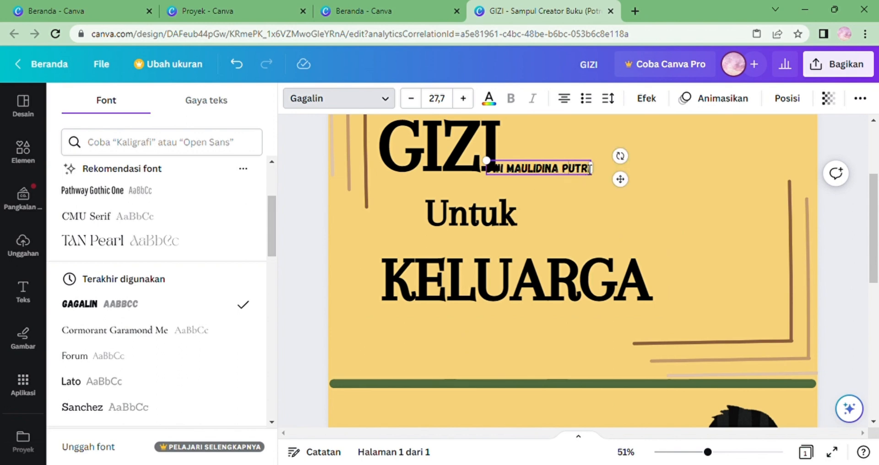
{"action": "left_click_drag", "start_coordinate": [625, 187], "coordinate": [811, 351]}
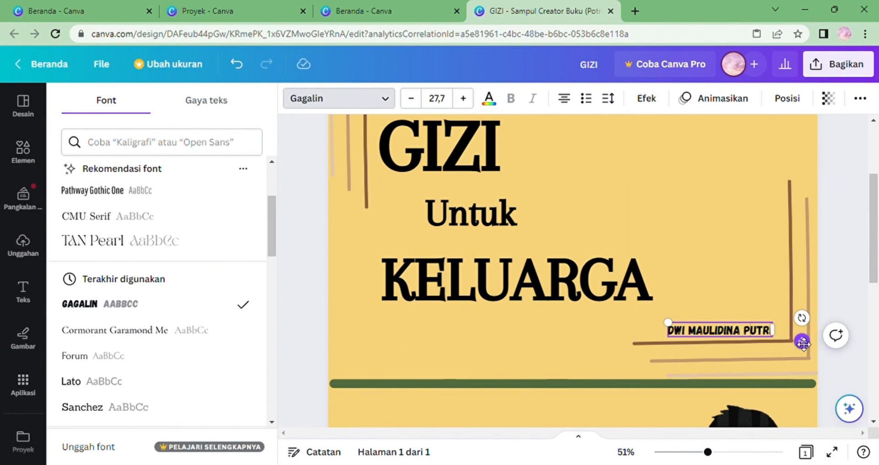
{"action": "left_click_drag", "start_coordinate": [802, 341], "coordinate": [820, 346]}
{"action": "left_click", "coordinate": [670, 232]}
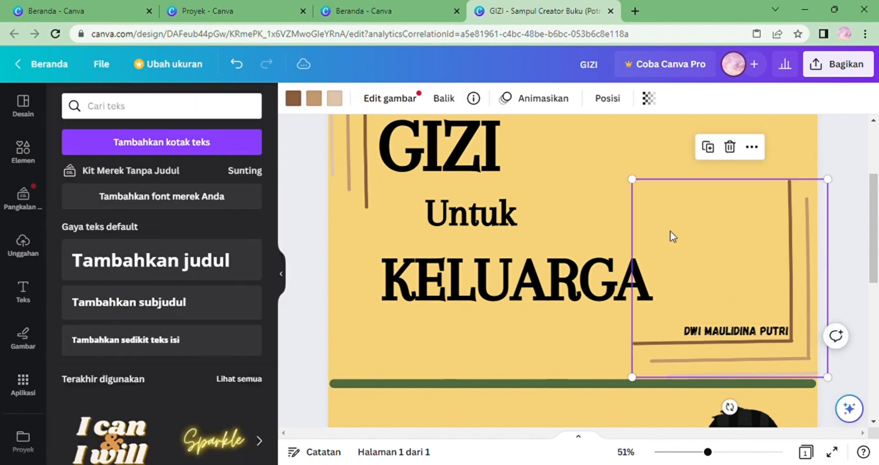
Change the text colour of the GIZI, KELUARGA and Untuk title lines to dark green.
{"action": "left_click", "coordinate": [441, 175]}
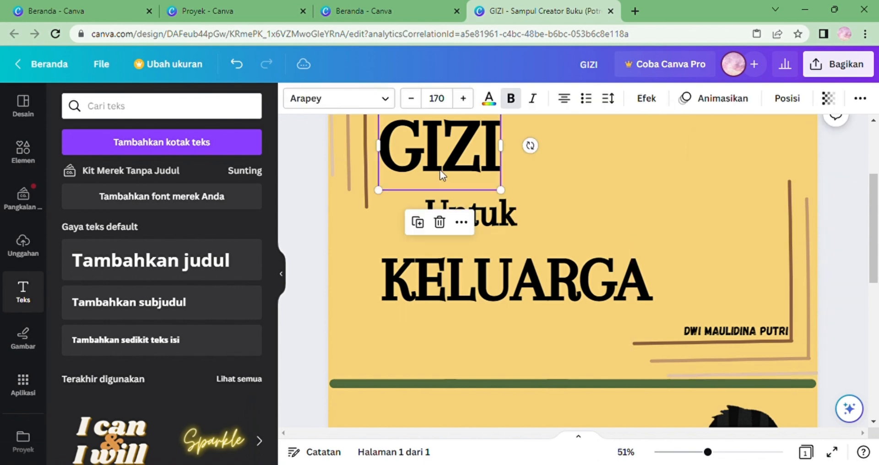
{"action": "left_click", "coordinate": [489, 99]}
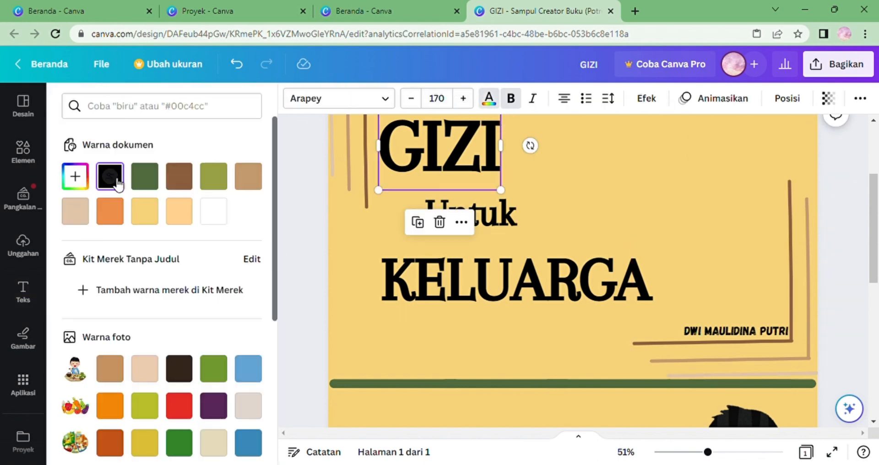
{"action": "left_click", "coordinate": [145, 183]}
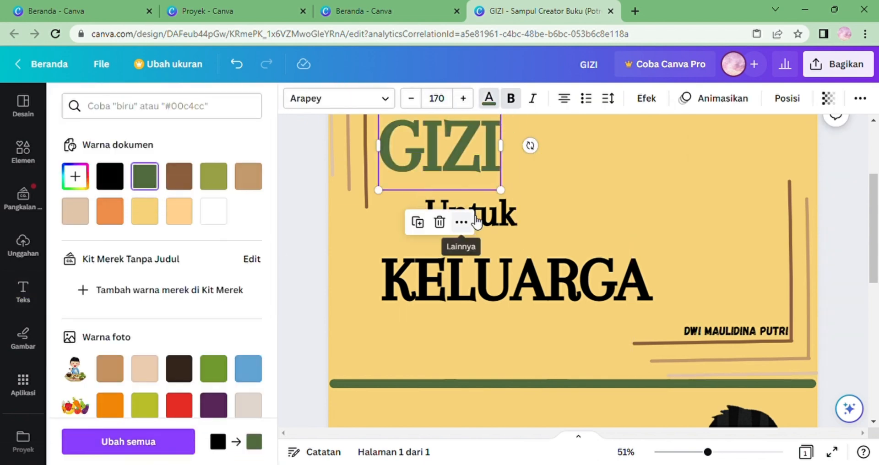
{"action": "left_click", "coordinate": [461, 222]}
{"action": "left_click", "coordinate": [413, 250]}
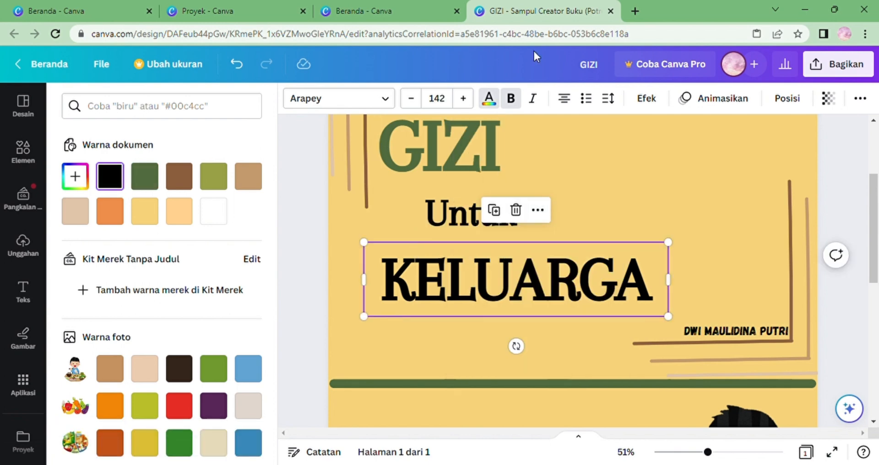
{"action": "left_click", "coordinate": [489, 105]}
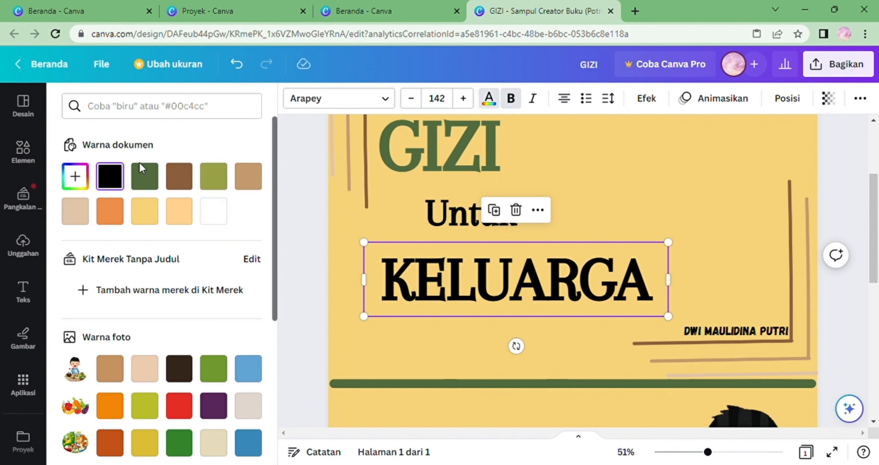
{"action": "left_click", "coordinate": [146, 177]}
{"action": "left_click", "coordinate": [440, 228]}
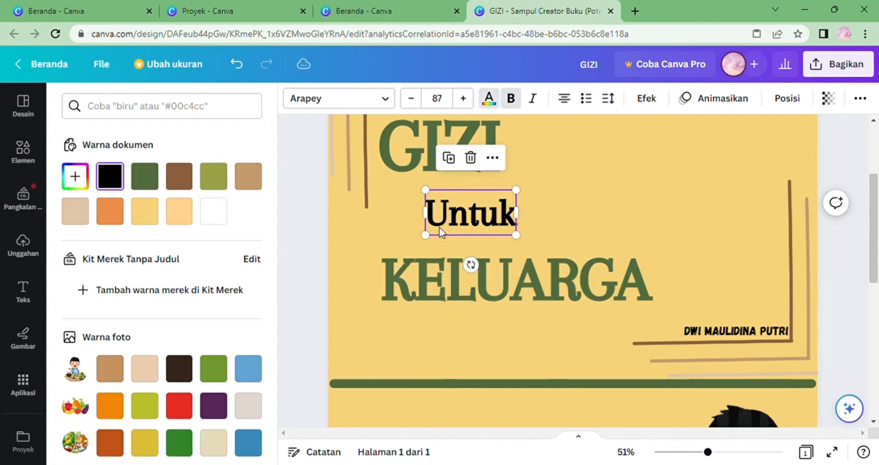
{"action": "left_click", "coordinate": [695, 453]}
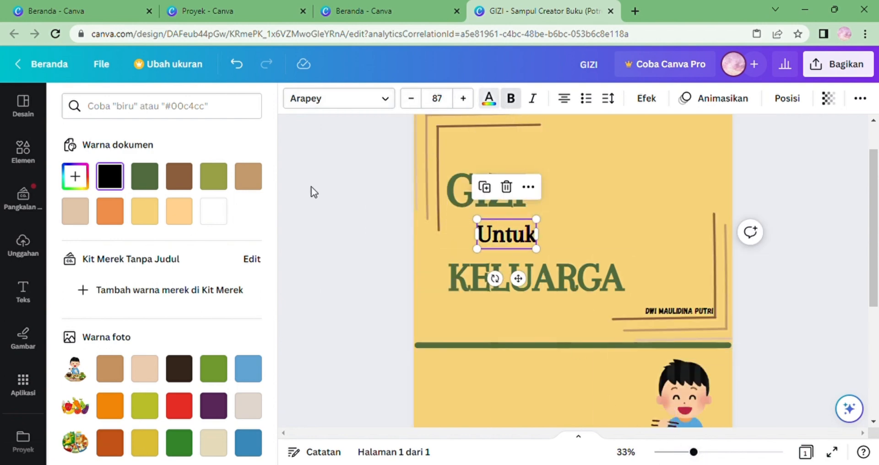
{"action": "left_click", "coordinate": [144, 176]}
Search the elements for garis and add the pink brush-stroke graphic to the cover.
{"action": "left_click", "coordinate": [619, 221]}
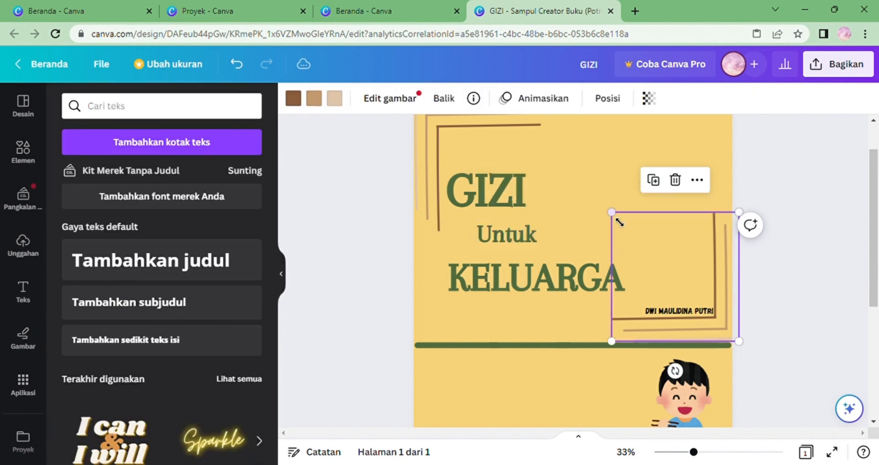
{"action": "left_click", "coordinate": [550, 216]}
{"action": "left_click_drag", "start_coordinate": [875, 255], "coordinate": [877, 289]}
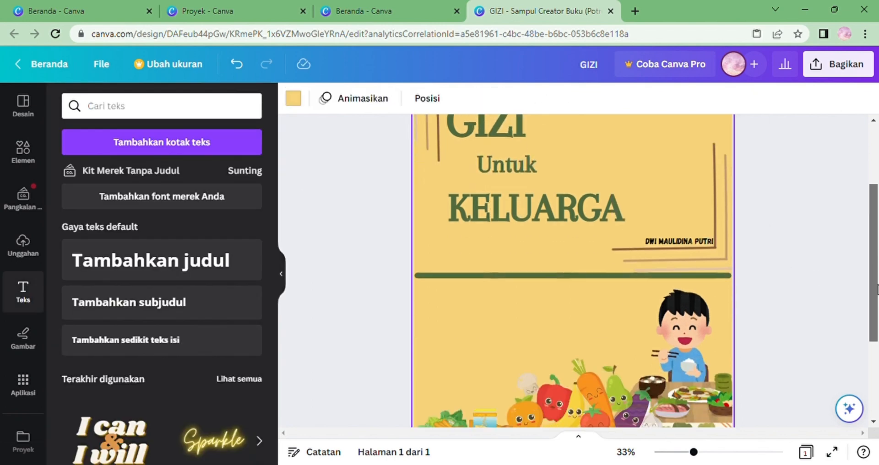
{"action": "left_click", "coordinate": [679, 452]}
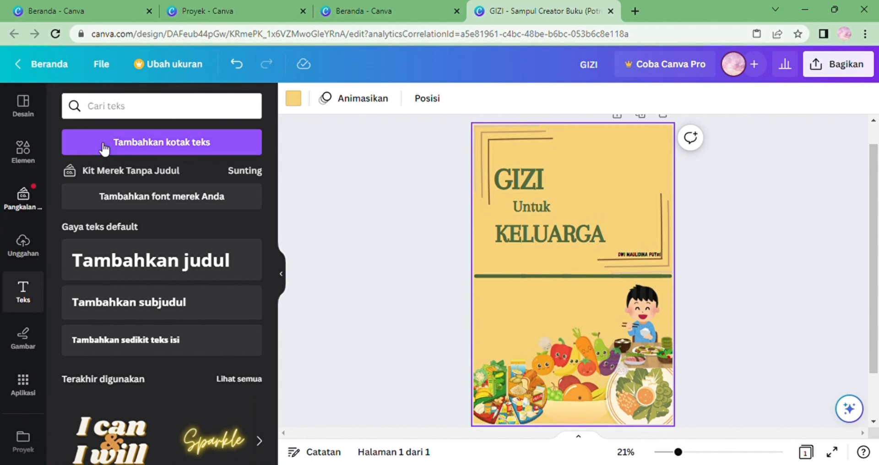
{"action": "left_click", "coordinate": [180, 115]}
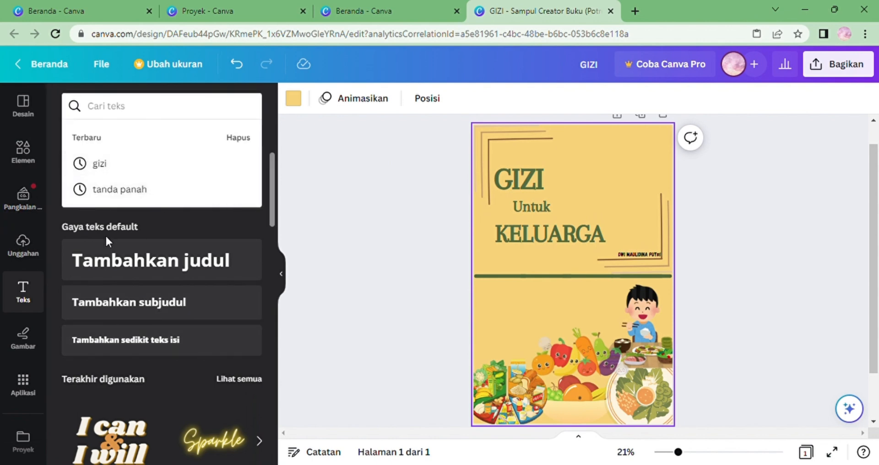
{"action": "left_click", "coordinate": [22, 169]}
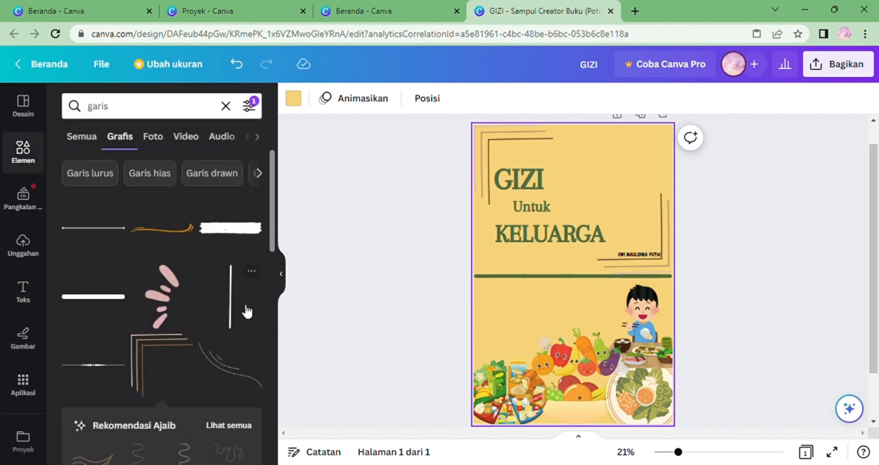
{"action": "left_click", "coordinate": [180, 313]}
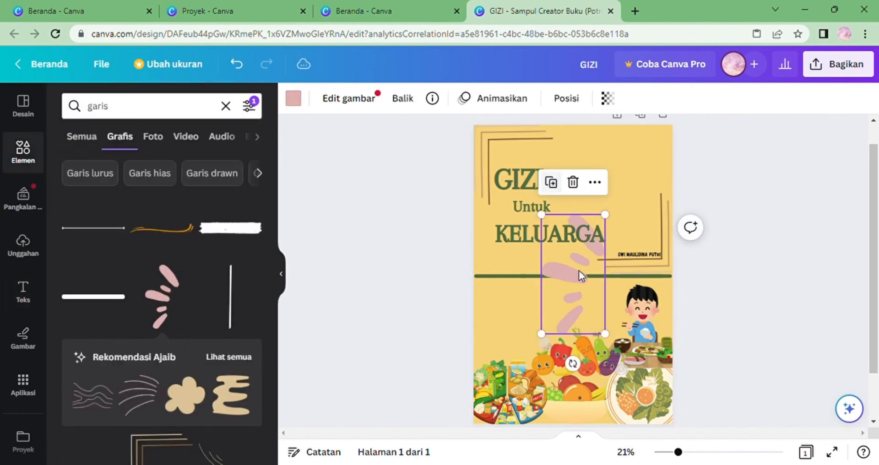
Flip the brush-stroke graphic horizontally and move it into the cover's top right corner.
{"action": "left_click_drag", "start_coordinate": [584, 283], "coordinate": [636, 175]}
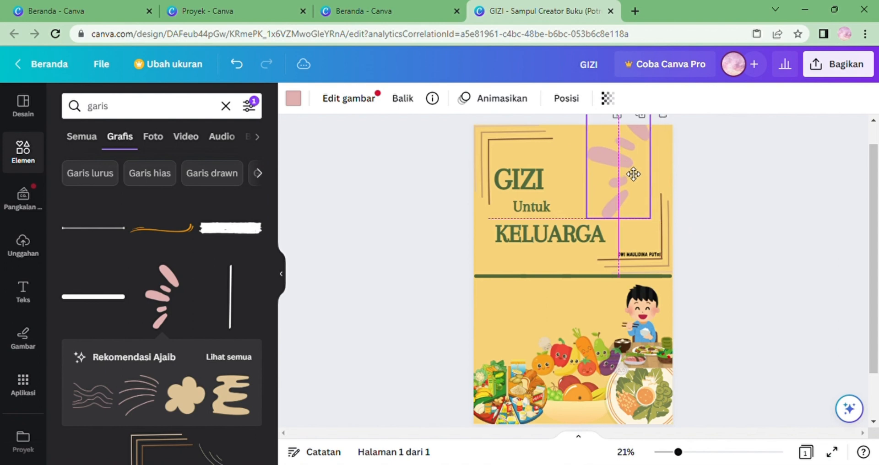
{"action": "left_click", "coordinate": [575, 98]}
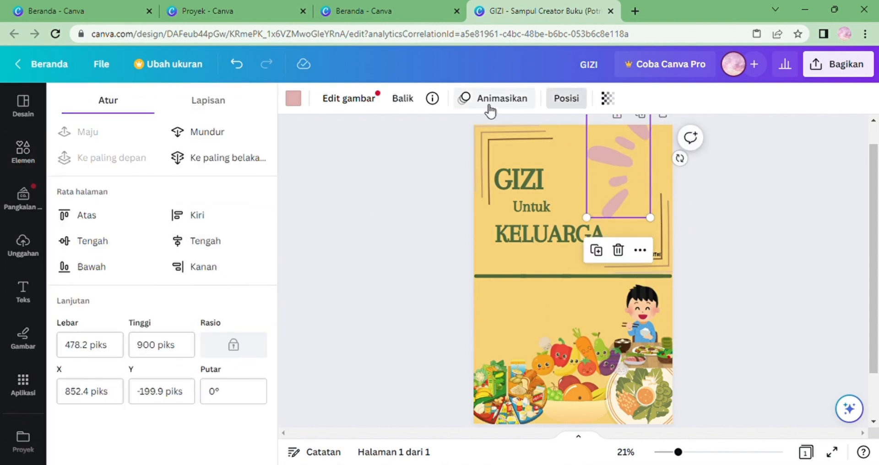
{"action": "left_click", "coordinate": [417, 104]}
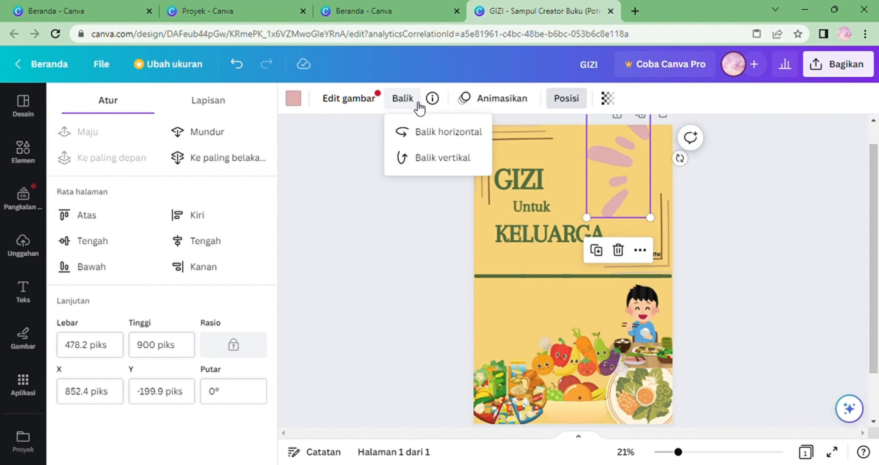
{"action": "left_click", "coordinate": [448, 135]}
{"action": "left_click_drag", "start_coordinate": [622, 172], "coordinate": [652, 159]}
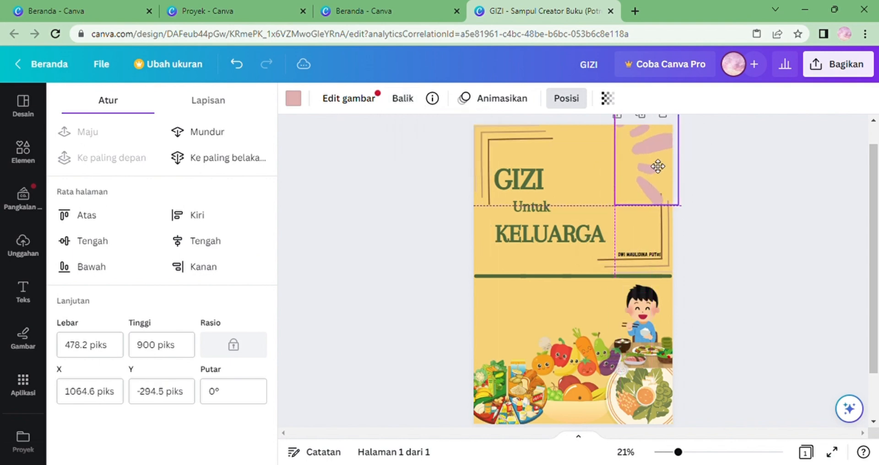
Try rotating the brush-stroke graphic to 100° and then 50°.
{"action": "left_click", "coordinate": [255, 392]}
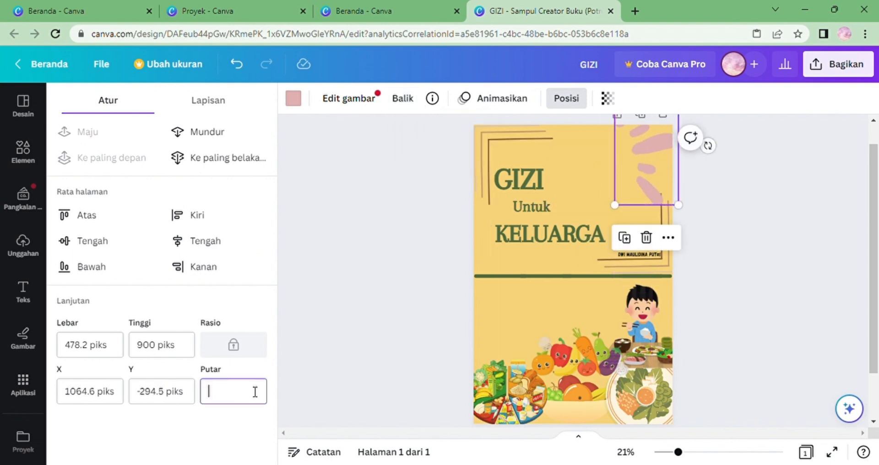
{"action": "type", "text": "100"}
{"action": "key", "text": "Return"}
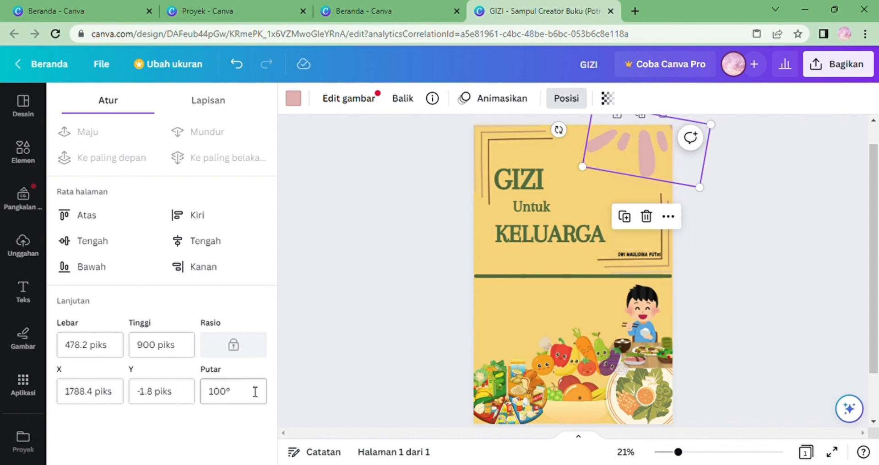
{"action": "left_click", "coordinate": [240, 403]}
{"action": "key", "text": "Return"}
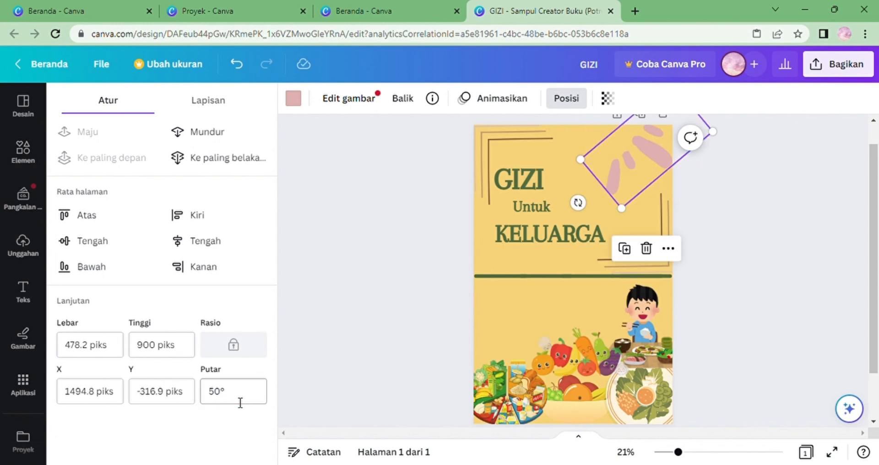
{"action": "key", "text": "Delete"}
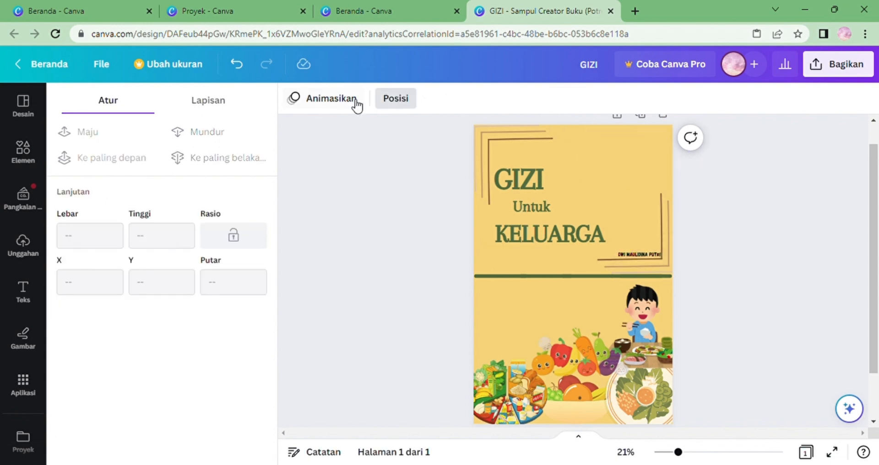
{"action": "left_click", "coordinate": [236, 64]}
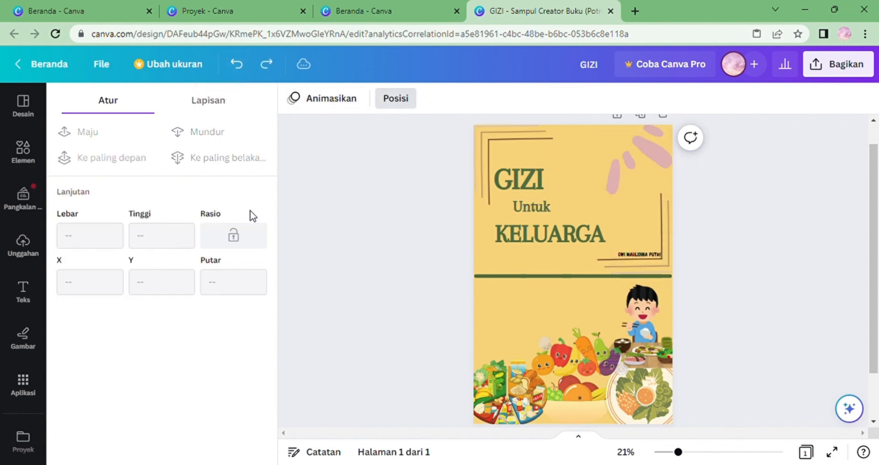
Reselect the brush-stroke graphic through the layers list and set its rotation to 10°.
{"action": "left_click", "coordinate": [401, 102]}
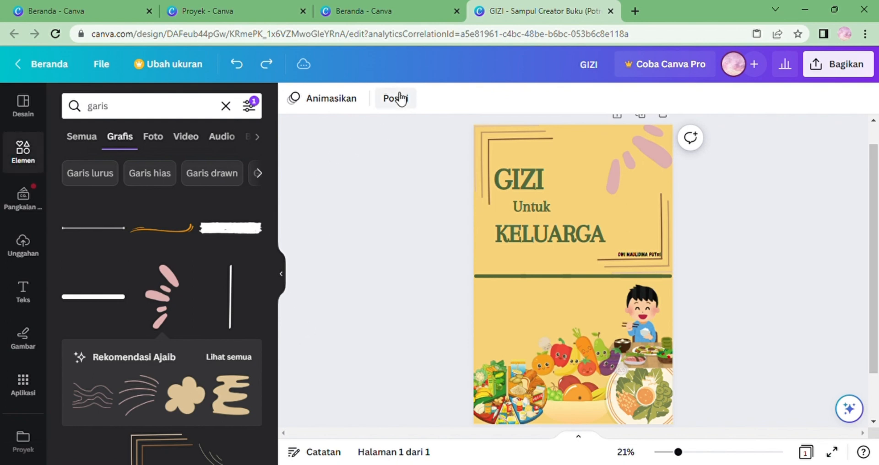
{"action": "left_click", "coordinate": [399, 97]}
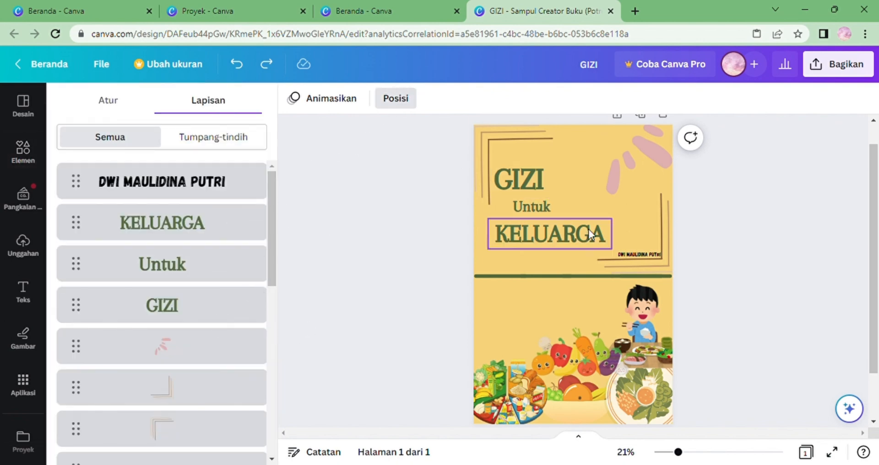
{"action": "left_click", "coordinate": [646, 150]}
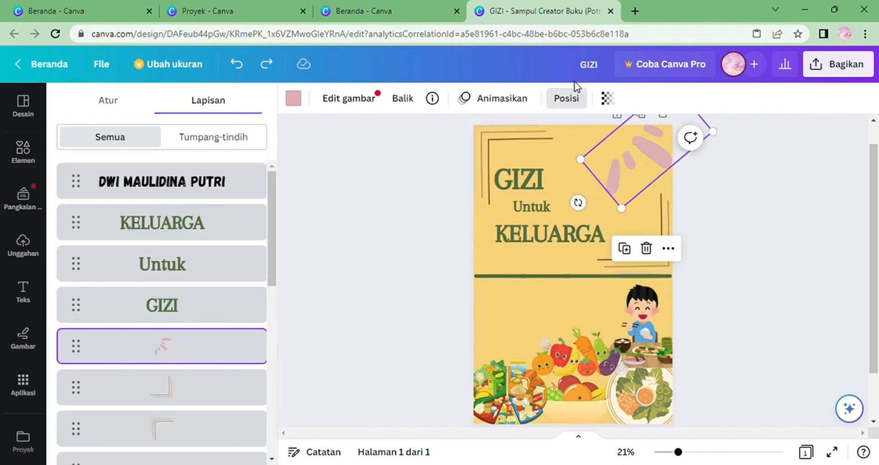
{"action": "left_click", "coordinate": [572, 98]}
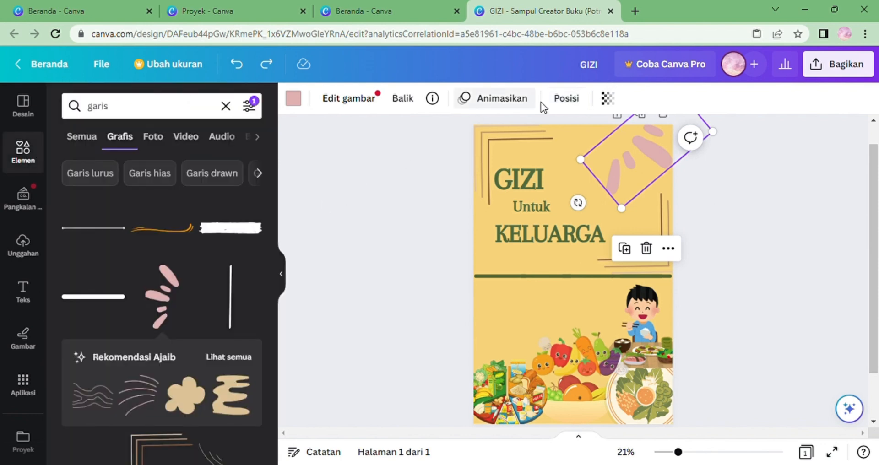
{"action": "left_click", "coordinate": [569, 101]}
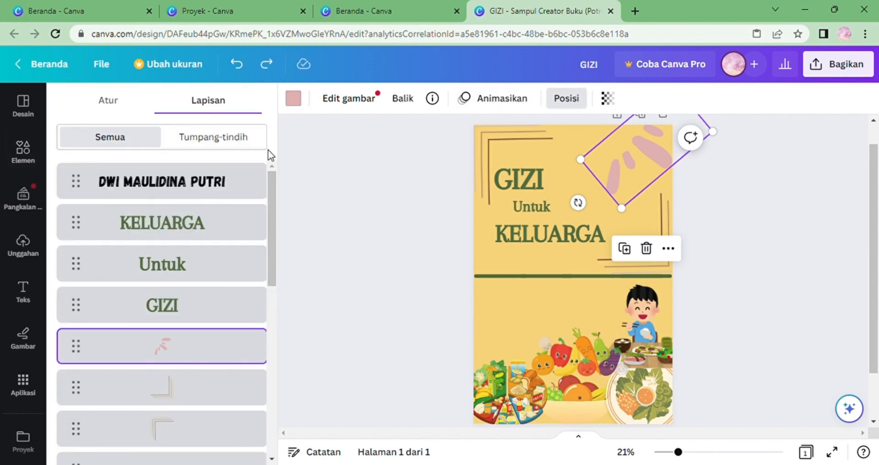
{"action": "left_click", "coordinate": [131, 103]}
{"action": "left_click", "coordinate": [241, 393]}
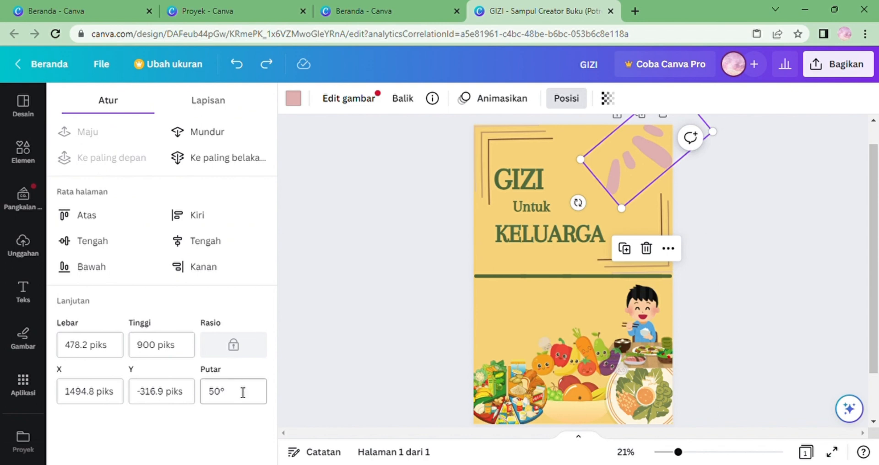
{"action": "type", "text": "50"}
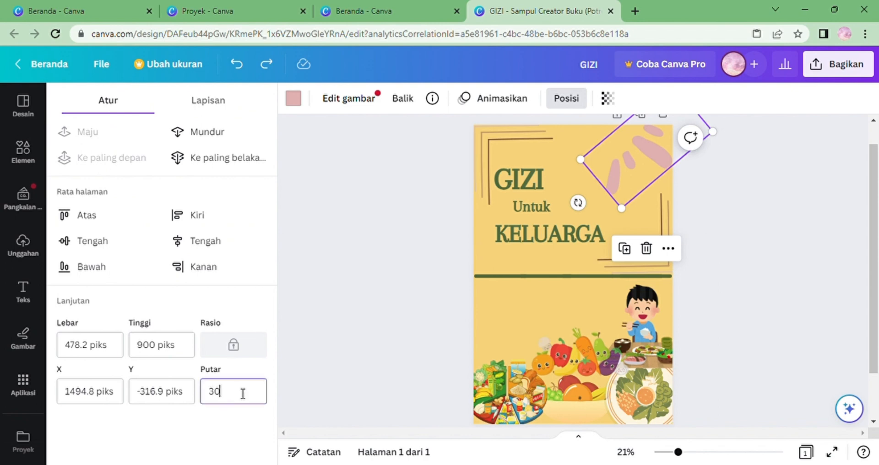
{"action": "key", "text": "Return"}
{"action": "left_click", "coordinate": [243, 394]}
{"action": "type", "text": "3"}
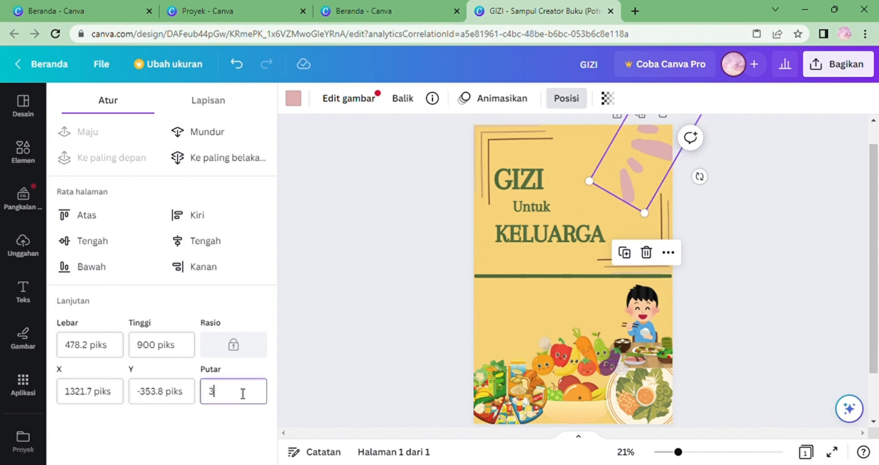
{"action": "type", "text": "10"}
{"action": "key", "text": "Return"}
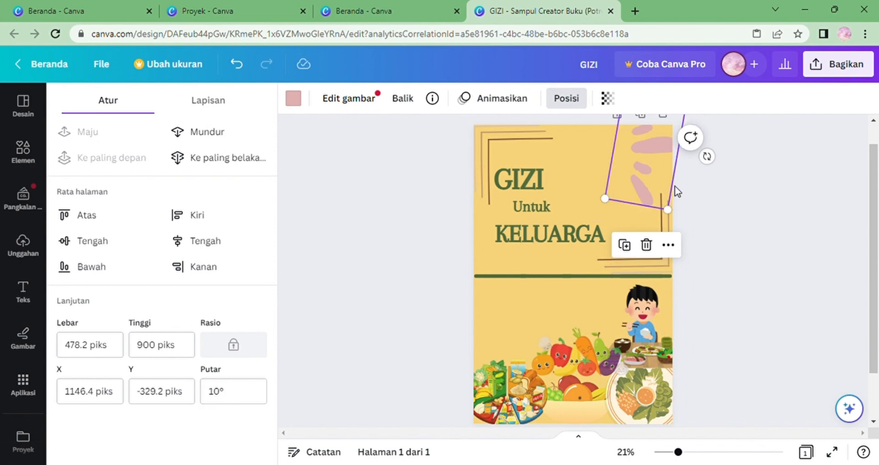
Scale the brush-stroke graphic down to about 332 by 625 px in the top right corner.
{"action": "mouse_move", "coordinate": [652, 180]}
{"action": "left_mouse_down"}
{"action": "mouse_move", "coordinate": [636, 189]}
{"action": "mouse_move", "coordinate": [634, 165]}
{"action": "mouse_move", "coordinate": [660, 185]}
{"action": "left_mouse_up"}
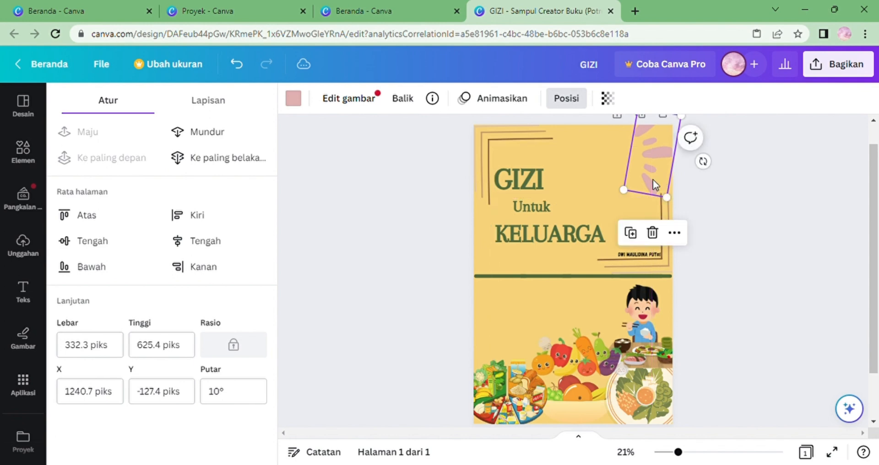
{"action": "left_click", "coordinate": [207, 392]}
Return to the home page and open the other GIZI book cover design from the recent designs.
{"action": "left_click", "coordinate": [39, 63]}
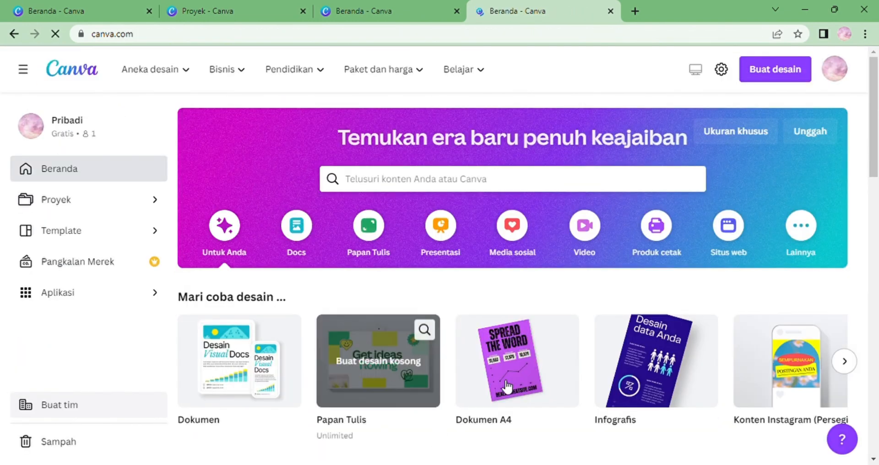
{"action": "left_click_drag", "start_coordinate": [875, 169], "coordinate": [876, 268]}
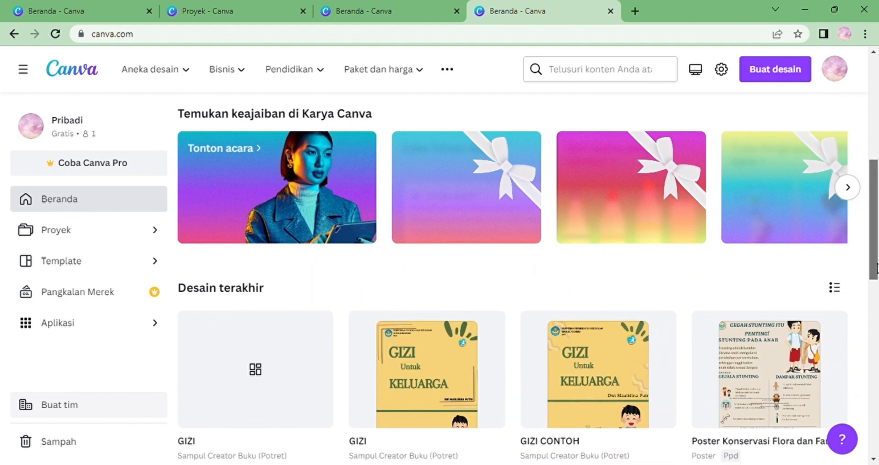
{"action": "left_click", "coordinate": [414, 393]}
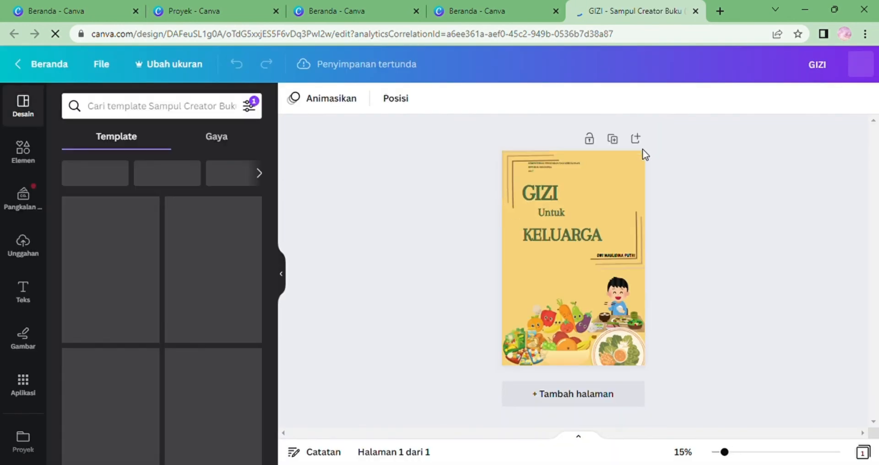
Inspect the leaf graphic's position settings in the reference GIZI design and return to the home page.
{"action": "left_click", "coordinate": [622, 167]}
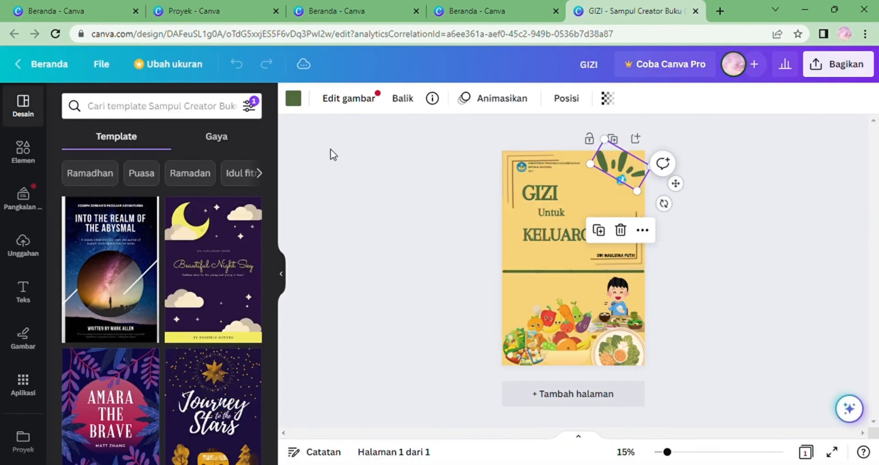
{"action": "left_click", "coordinate": [566, 102]}
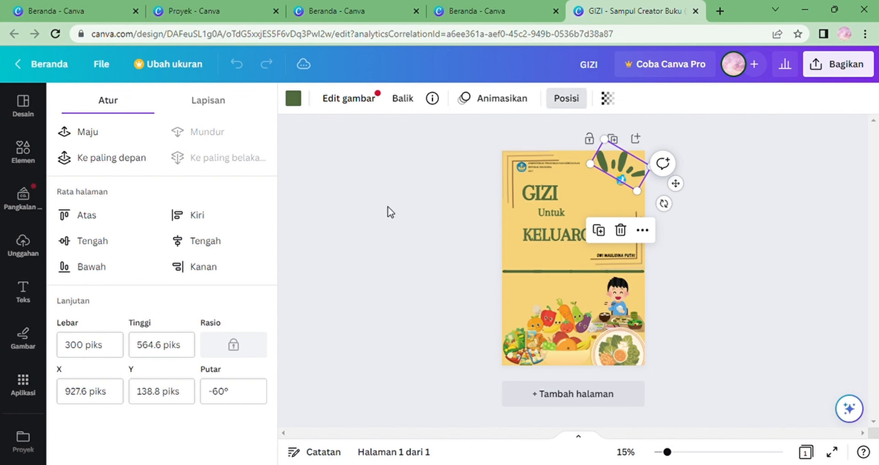
{"action": "left_click", "coordinate": [387, 210]}
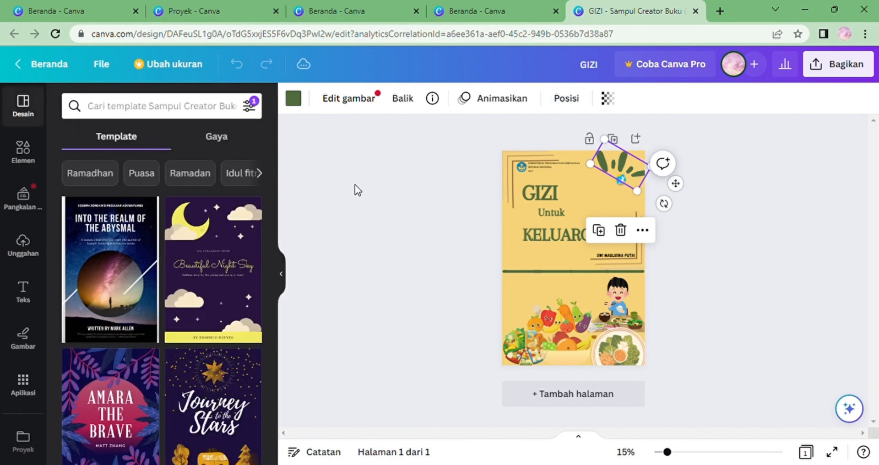
{"action": "left_click", "coordinate": [43, 65]}
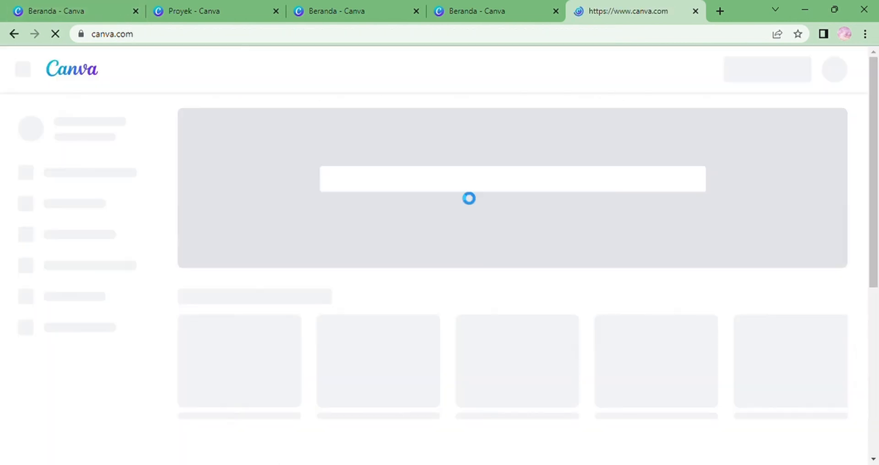
Reopen the working GIZI cover design and set the brush-stroke graphic's rotation to -60°.
{"action": "left_click_drag", "start_coordinate": [877, 100], "coordinate": [878, 214]}
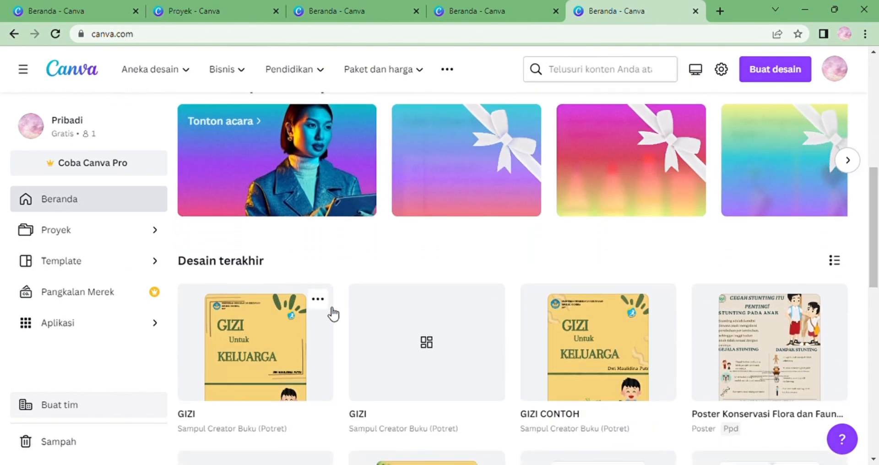
{"action": "left_click", "coordinate": [421, 355]}
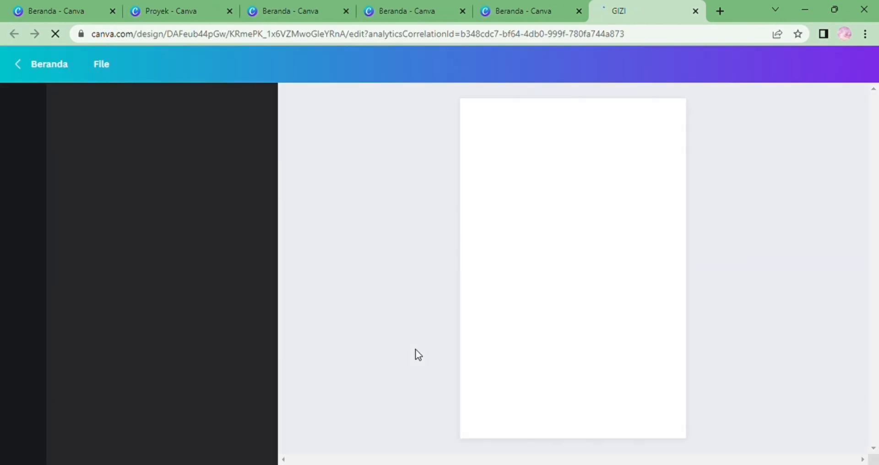
{"action": "left_click", "coordinate": [634, 187]}
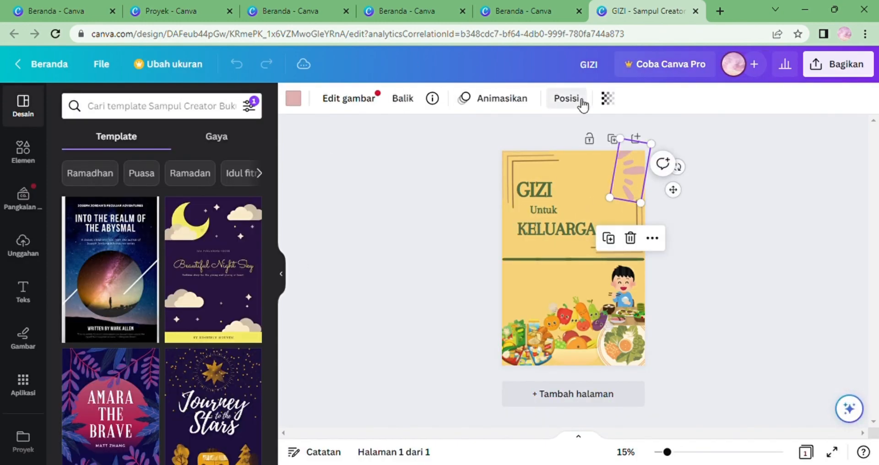
{"action": "left_click", "coordinate": [568, 99]}
{"action": "left_click", "coordinate": [241, 390]}
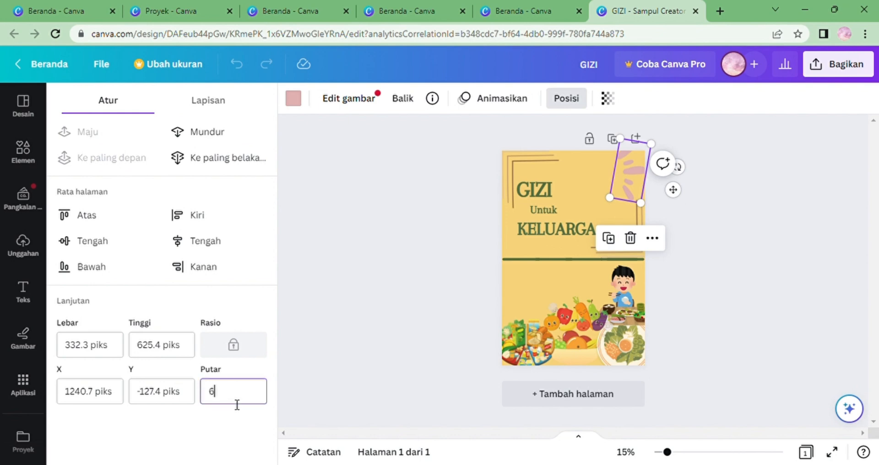
{"action": "key", "text": "Return"}
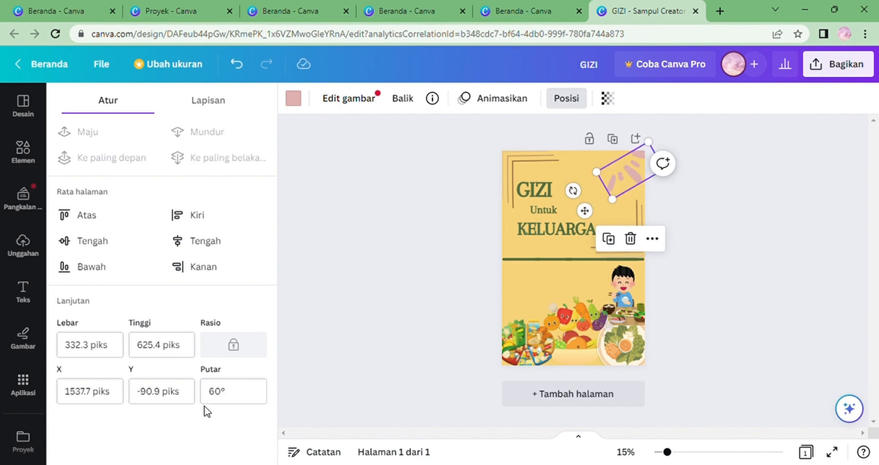
{"action": "left_click", "coordinate": [213, 399]}
{"action": "type", "text": "-"}
{"action": "key", "text": "Return"}
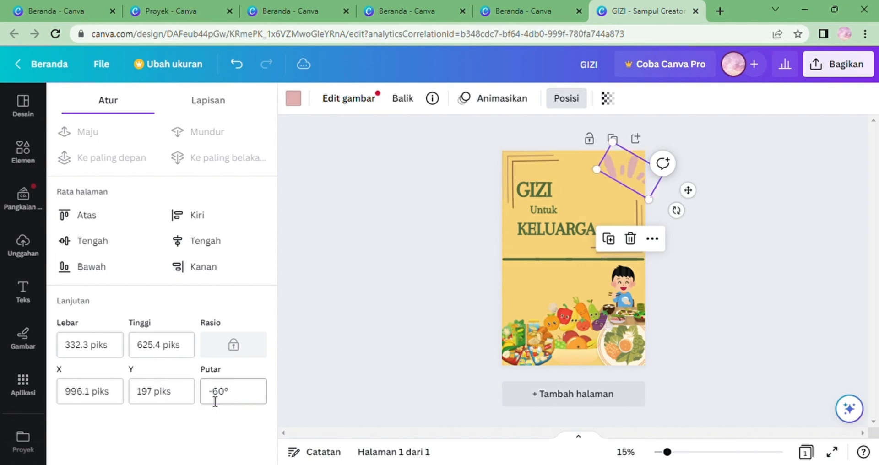
Flip the brush-stroke graphic vertically and nudge it into the top right corner.
{"action": "left_click_drag", "start_coordinate": [611, 168], "coordinate": [597, 166]}
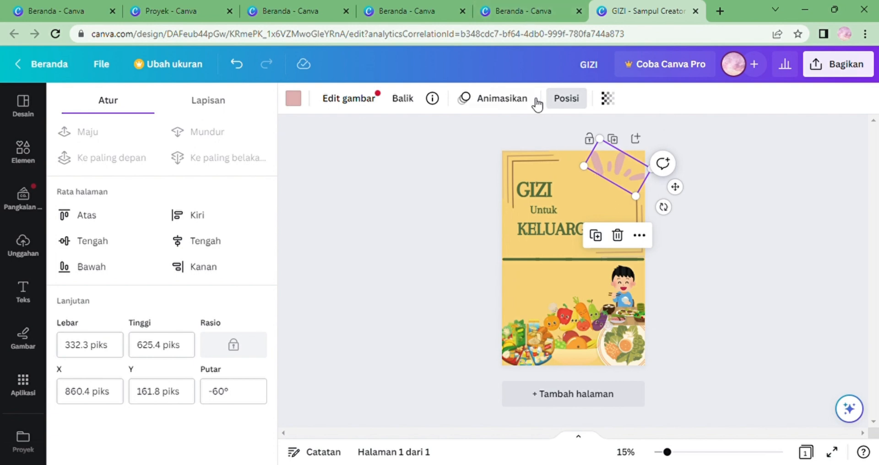
{"action": "left_click", "coordinate": [421, 101]}
{"action": "left_click", "coordinate": [413, 157]}
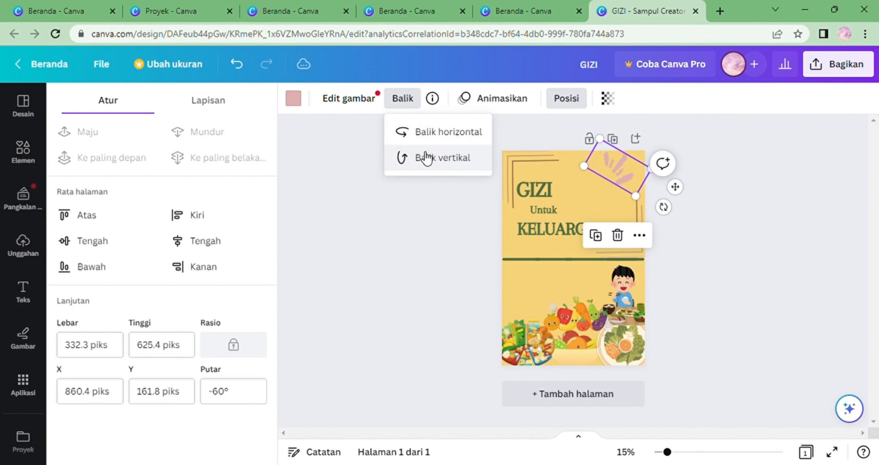
{"action": "mouse_move", "coordinate": [624, 170]}
{"action": "left_mouse_down"}
{"action": "mouse_move", "coordinate": [637, 176]}
{"action": "mouse_move", "coordinate": [637, 166]}
{"action": "mouse_move", "coordinate": [637, 174]}
{"action": "left_mouse_up"}
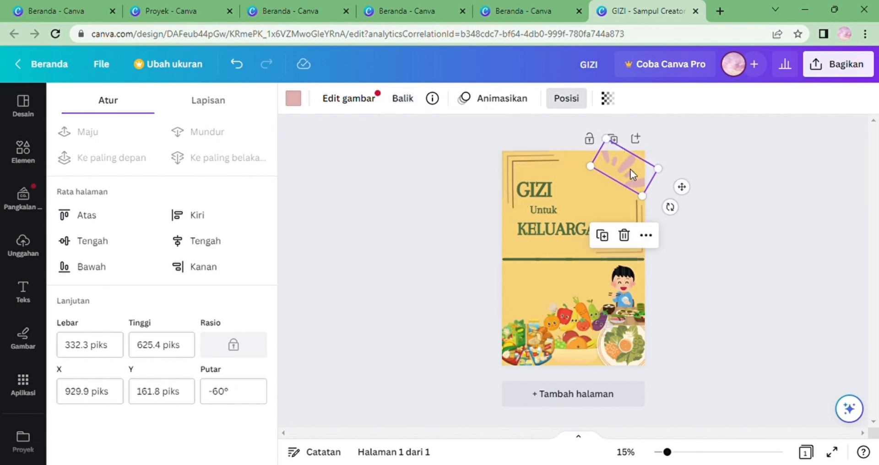
Recolor the brush-stroke graphic to the dark green document color.
{"action": "left_click", "coordinate": [293, 98]}
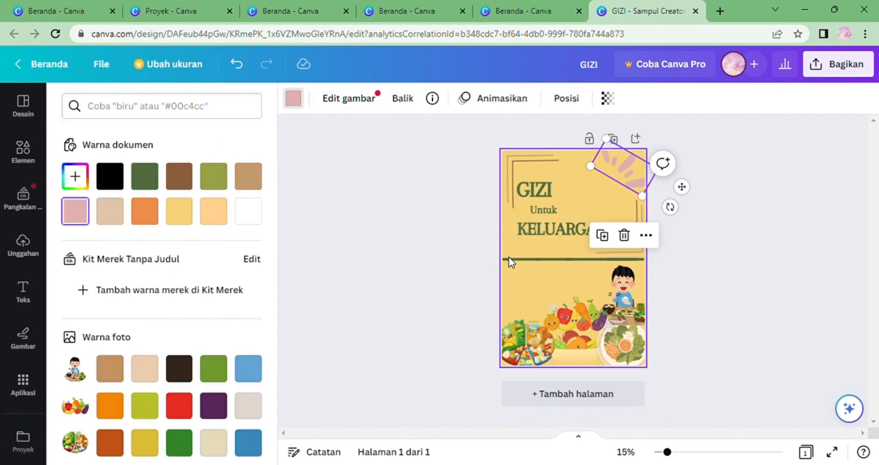
{"action": "left_click", "coordinate": [144, 176]}
{"action": "key", "text": "Escape"}
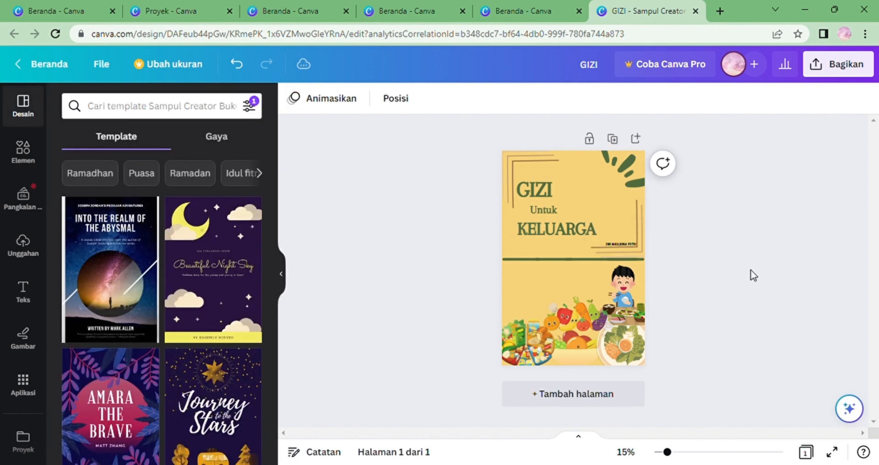
Reposition and slightly resize the brush-stroke graphic in the cover's top right corner.
{"action": "mouse_move", "coordinate": [631, 172]}
{"action": "left_mouse_down"}
{"action": "mouse_move", "coordinate": [643, 178]}
{"action": "mouse_move", "coordinate": [628, 175]}
{"action": "left_mouse_up"}
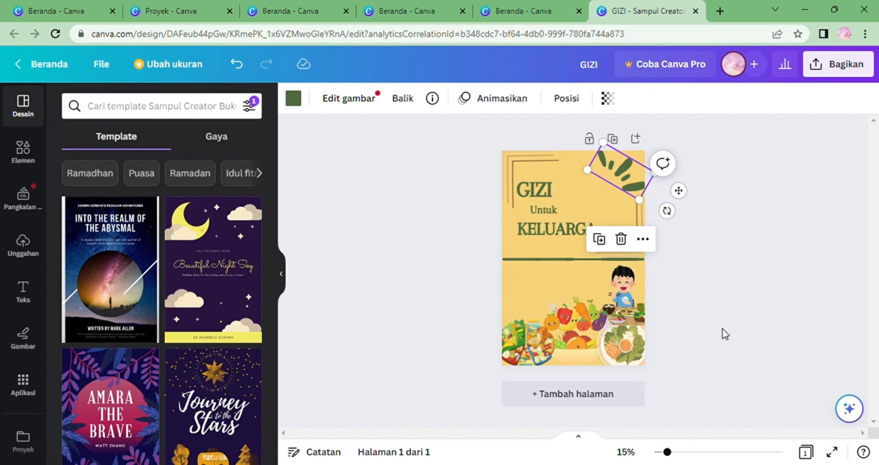
{"action": "left_click_drag", "start_coordinate": [647, 210], "coordinate": [646, 185]}
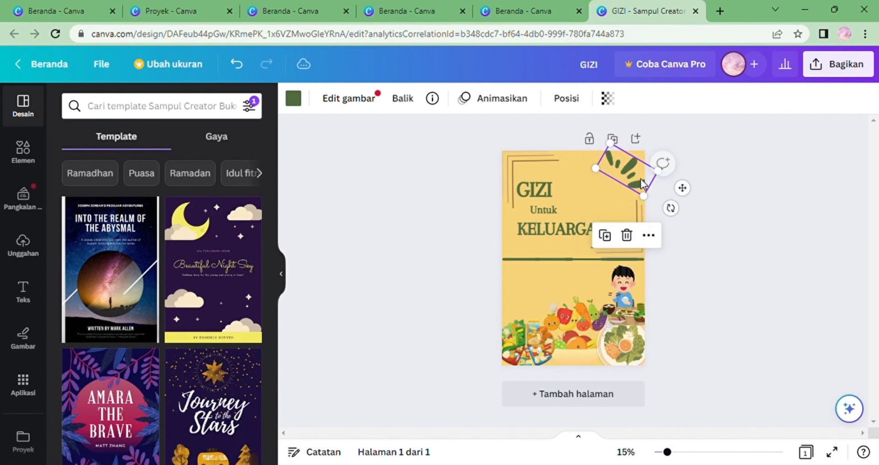
{"action": "left_click", "coordinate": [684, 453]}
{"action": "left_click_drag", "start_coordinate": [875, 339], "coordinate": [855, 271]}
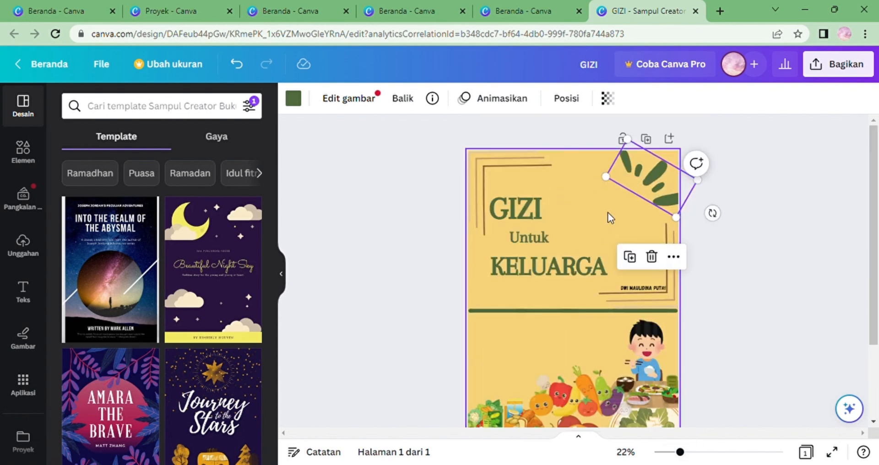
{"action": "left_click", "coordinate": [608, 212]}
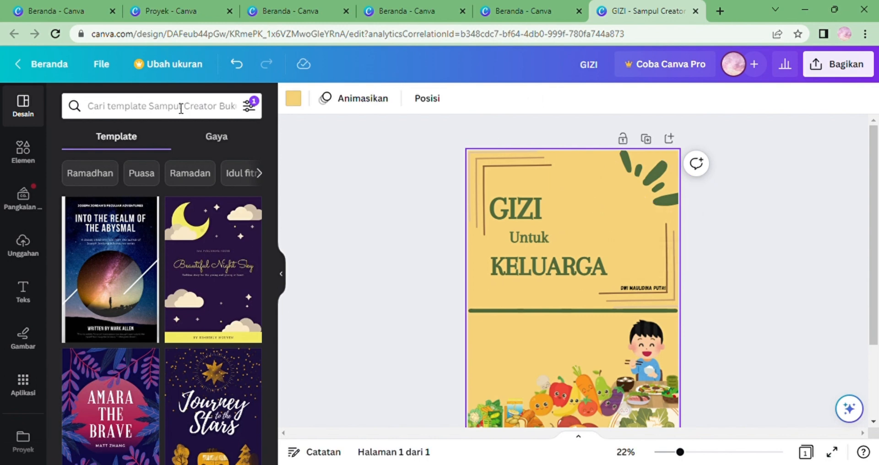
Add the Kurikulum 2013 logo from uploads and shrink it onto the brush-stroke graphic at top right.
{"action": "left_click", "coordinate": [23, 245]}
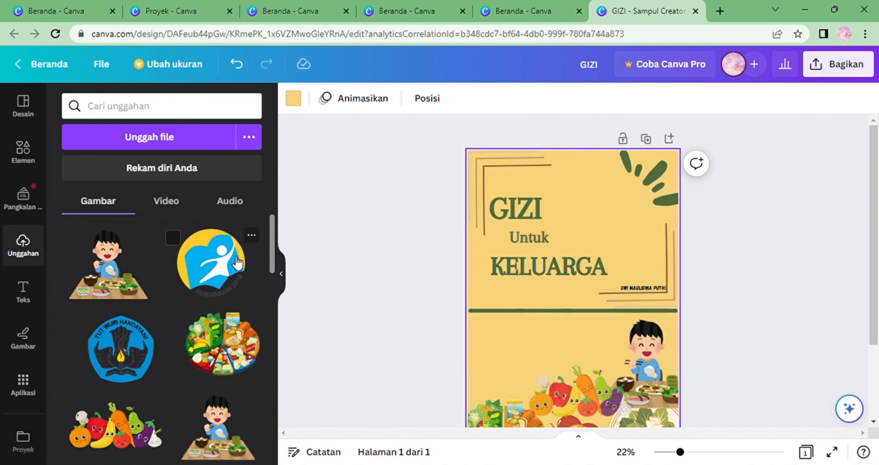
{"action": "left_click", "coordinate": [173, 237]}
{"action": "left_click_drag", "start_coordinate": [206, 250], "coordinate": [591, 187]}
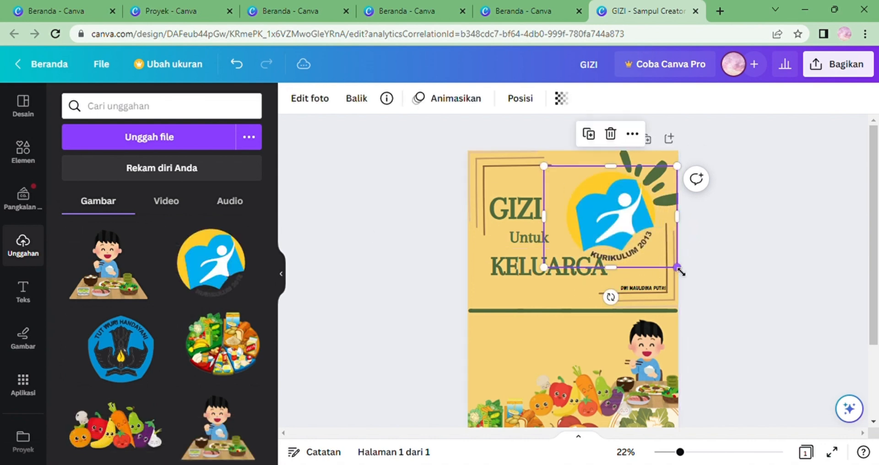
{"action": "left_click_drag", "start_coordinate": [677, 267], "coordinate": [635, 197]}
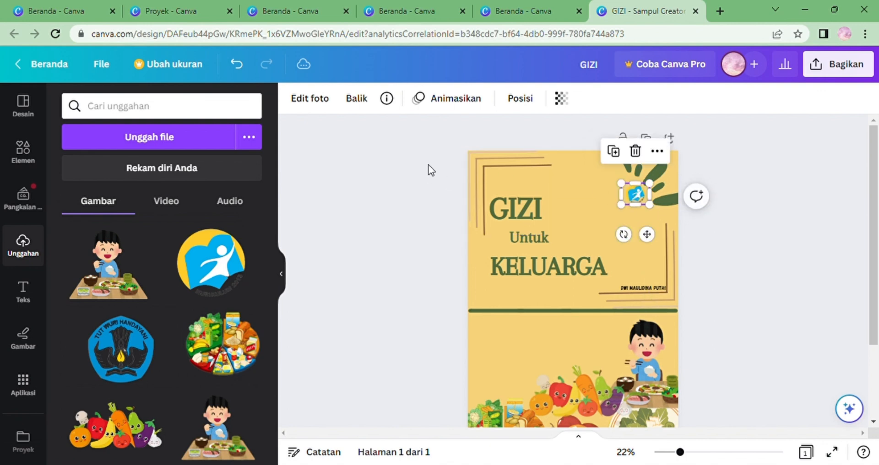
Add the Tut Wuri Handayani logo from uploads and shrink it into the cover's top left corner.
{"action": "left_click_drag", "start_coordinate": [126, 341], "coordinate": [501, 174]}
{"action": "left_click_drag", "start_coordinate": [570, 232], "coordinate": [521, 191]}
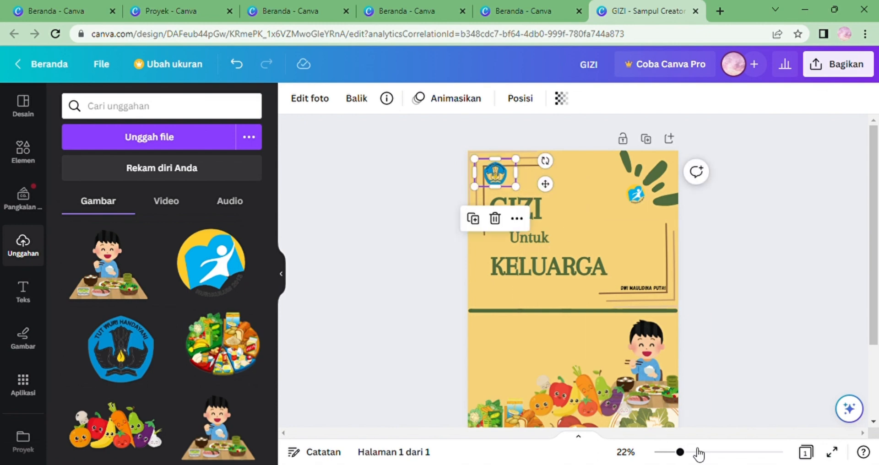
{"action": "left_click", "coordinate": [699, 453]}
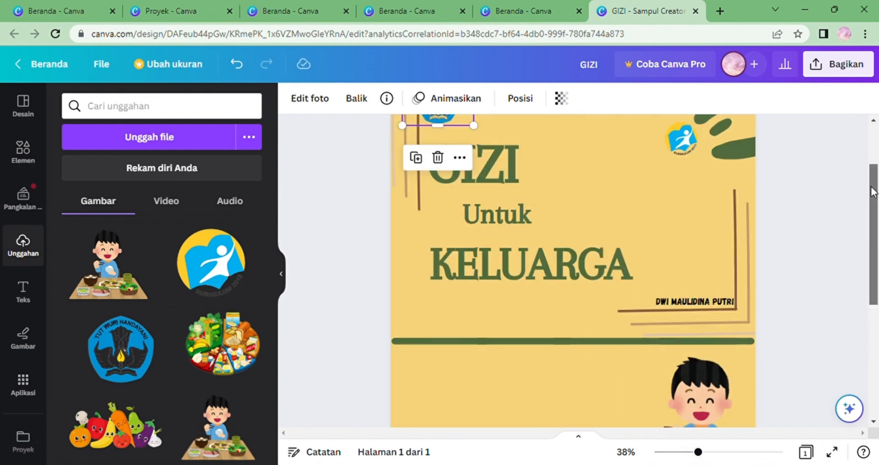
{"action": "scroll", "coordinate": [867, 169], "scroll_direction": "up", "scroll_amount": 1}
{"action": "scroll", "coordinate": [866, 169], "scroll_direction": "up", "scroll_amount": 1}
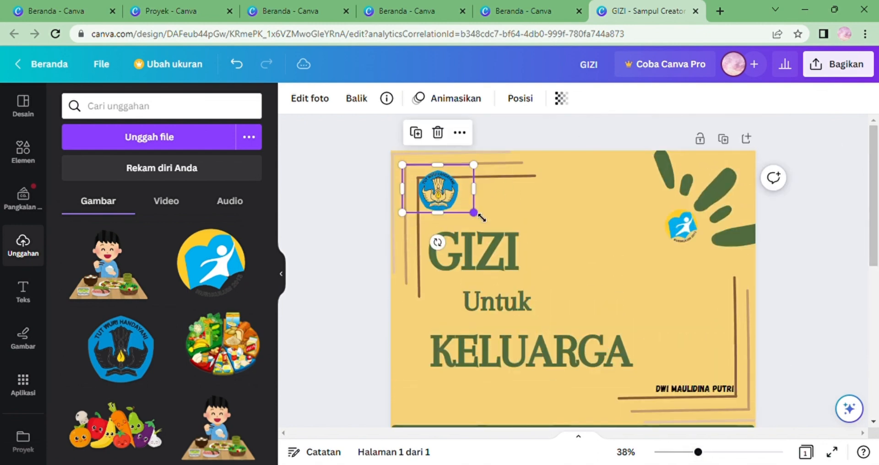
{"action": "left_click_drag", "start_coordinate": [479, 219], "coordinate": [446, 202]}
{"action": "left_click", "coordinate": [551, 199]}
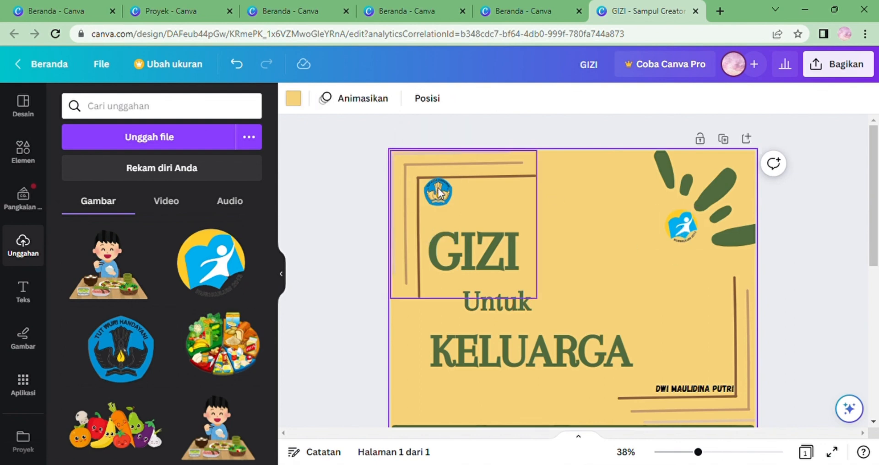
Add a text box to the cover and set its font size to 30.
{"action": "left_click", "coordinate": [33, 291]}
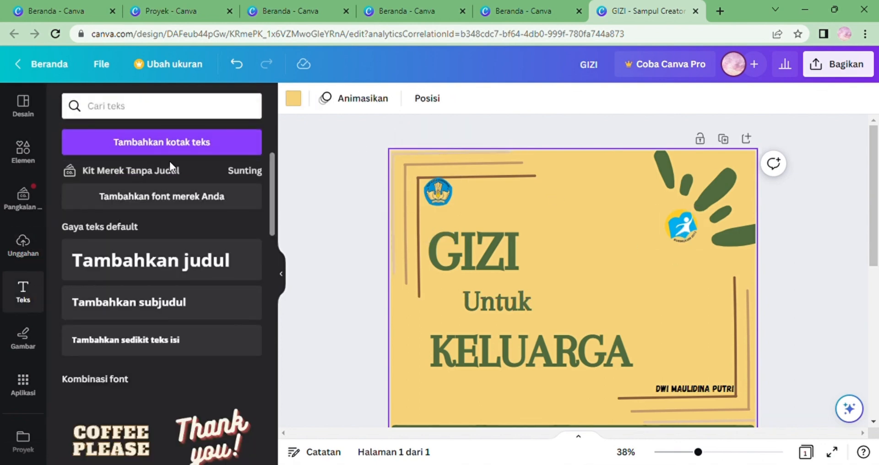
{"action": "left_click", "coordinate": [209, 143]}
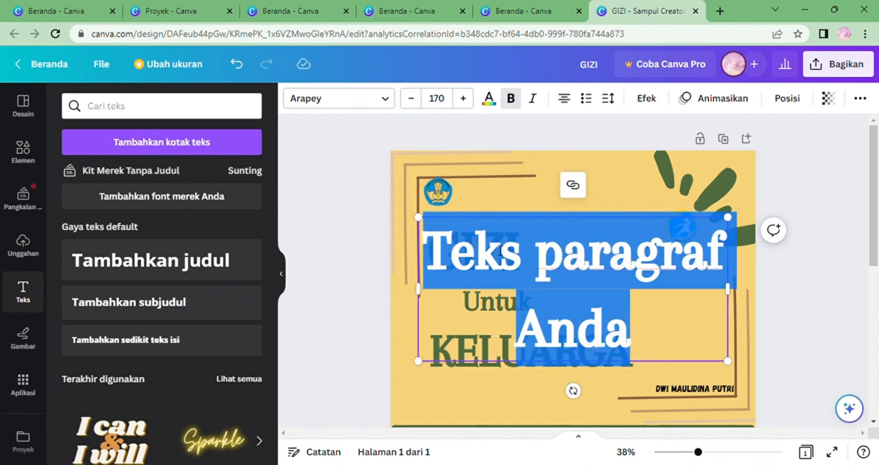
{"action": "left_click", "coordinate": [450, 104]}
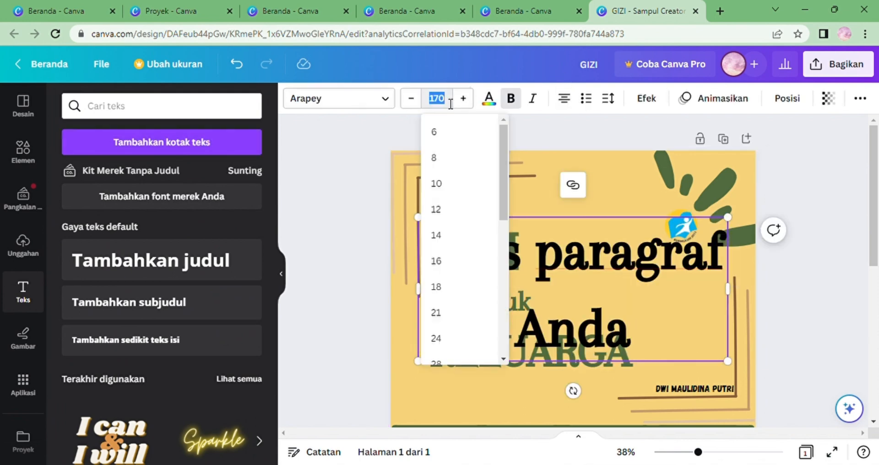
{"action": "type", "text": "30"}
{"action": "key", "text": "Return"}
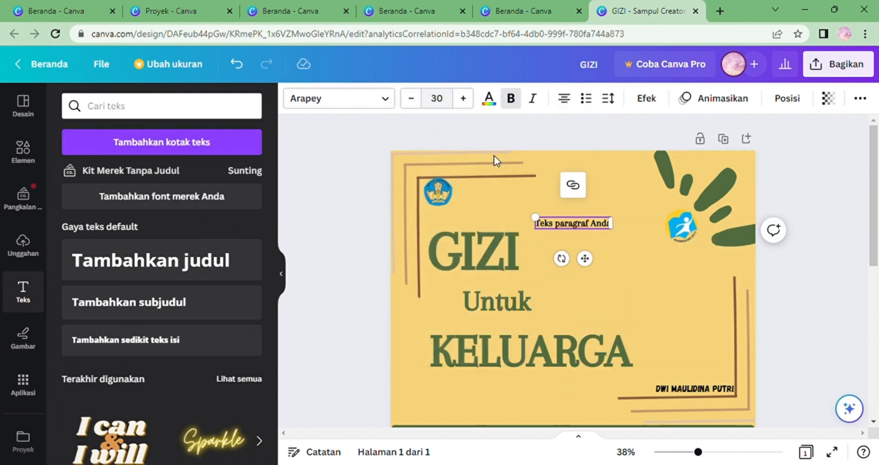
{"action": "key", "text": "Delete"}
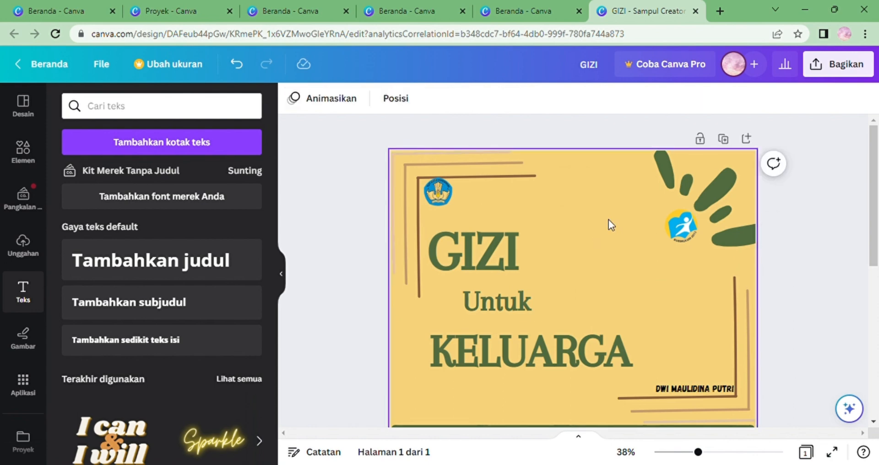
{"action": "left_click", "coordinate": [236, 64]}
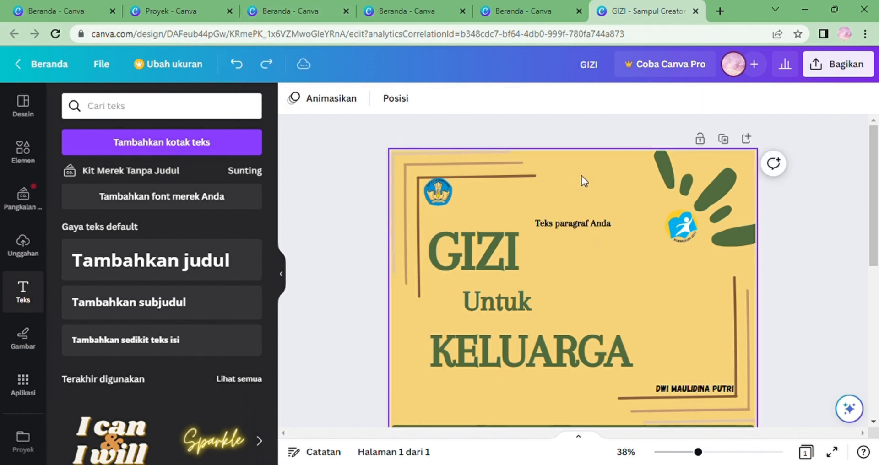
Clear the placeholder text inside the new text box.
{"action": "left_click", "coordinate": [608, 223]}
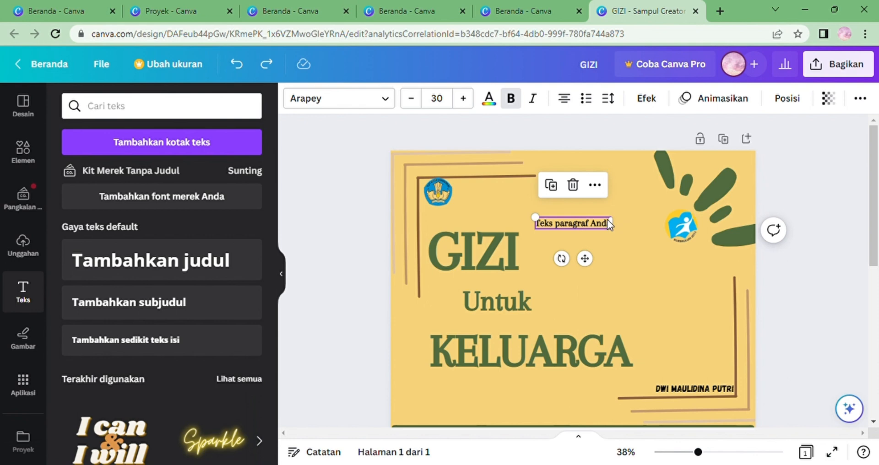
{"action": "left_click", "coordinate": [608, 220]}
{"action": "key", "text": "BackSpace"}
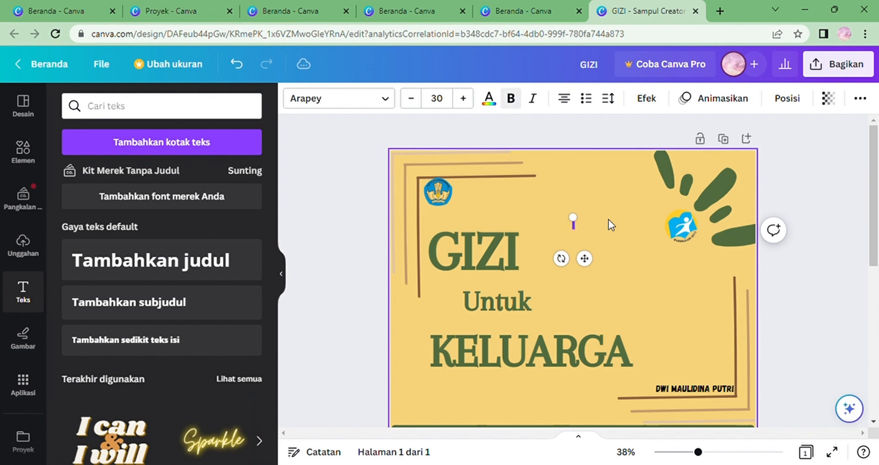
Enter KEMENTERIAN PENDIDIKAN DAN KEBUDAYAAN, REPUBLIK INDONESIA and 2017 as three lines in the new text box.
{"action": "type", "text": "KEMENTE"}
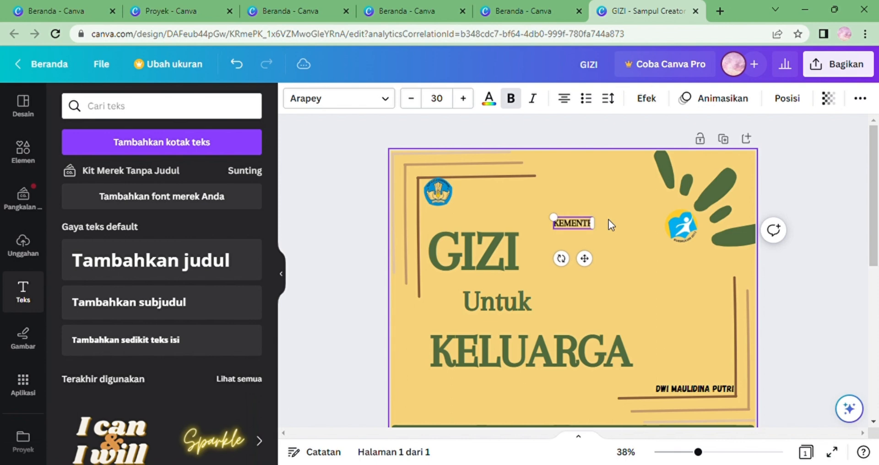
{"action": "type", "text": "RI"}
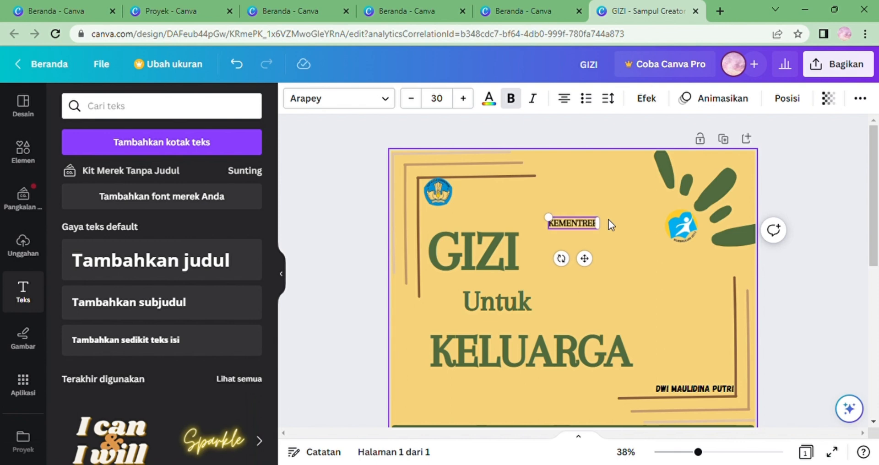
{"action": "key", "text": "BackSpace"}
{"action": "key", "text": "BackSpace"}
{"action": "type", "text": "RIAN"}
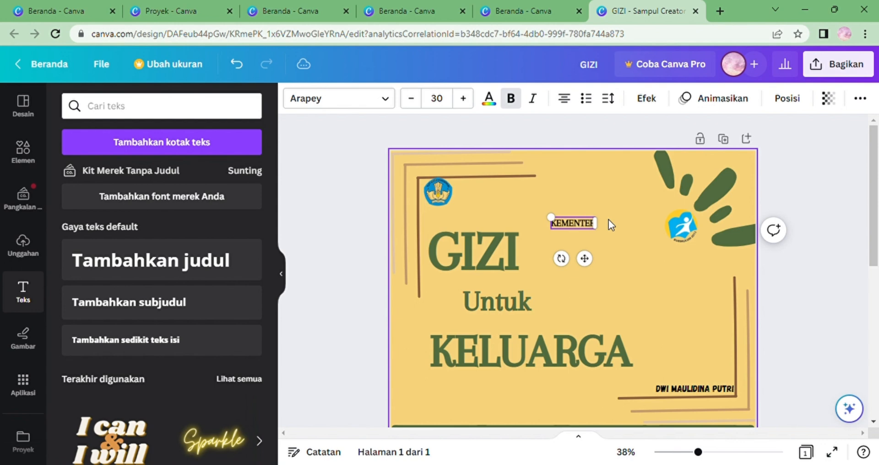
{"action": "type", "text": " PEND"}
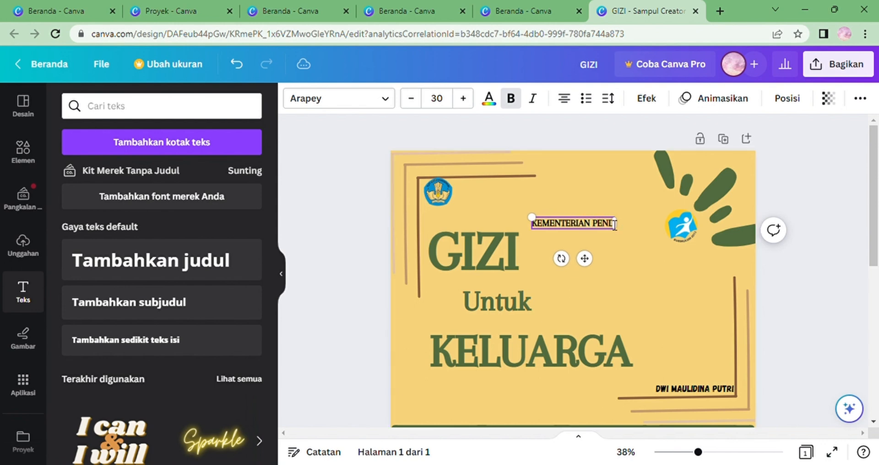
{"action": "type", "text": "IDIKAN"}
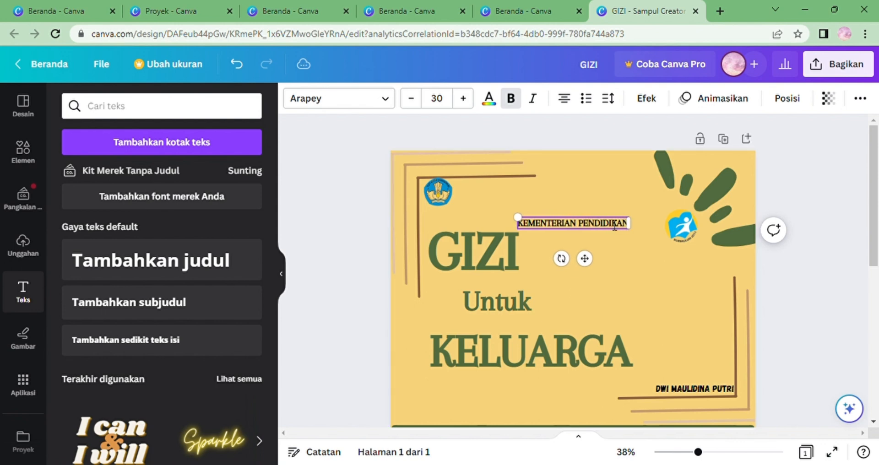
{"action": "type", "text": " DAN KEBUDAYAAN"}
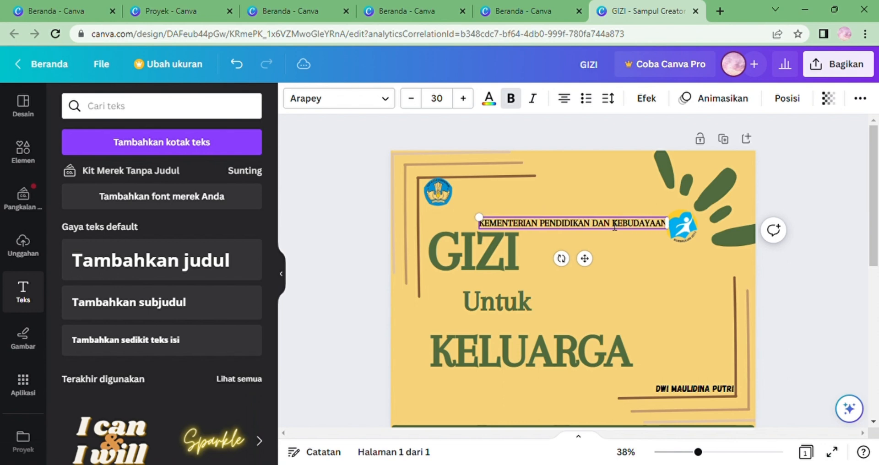
{"action": "key", "text": "Return"}
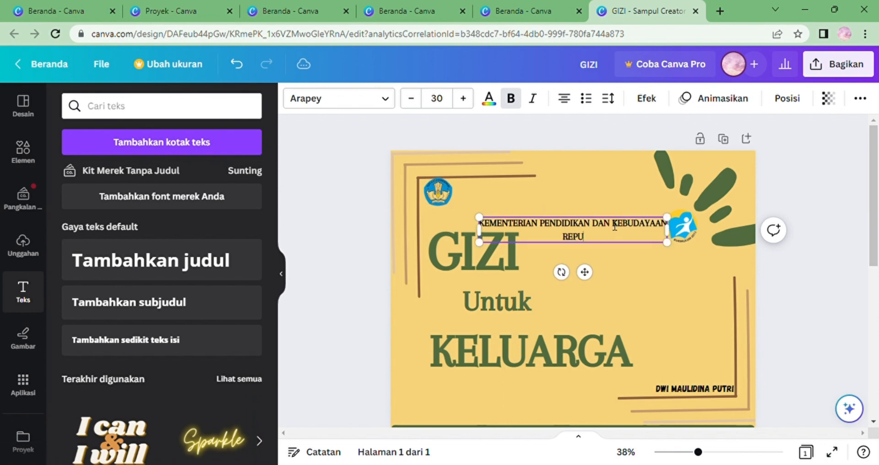
{"action": "type", "text": "REPUBLIK INDO"}
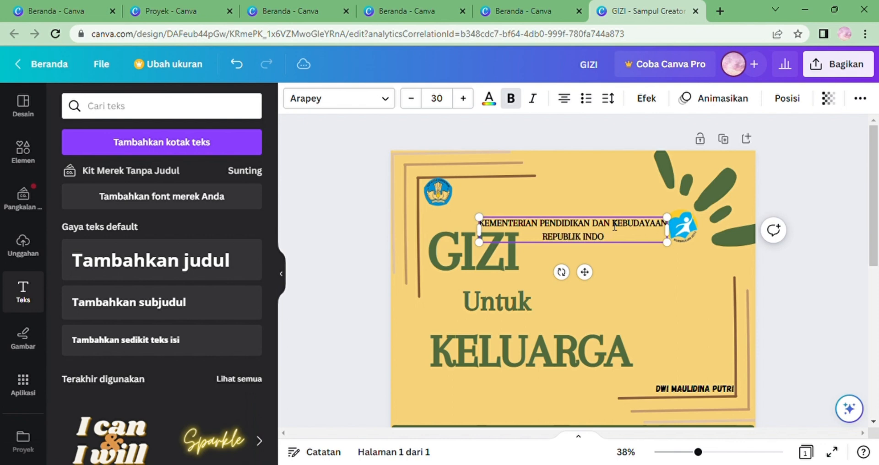
{"action": "type", "text": "NESIA"}
{"action": "key", "text": "Return"}
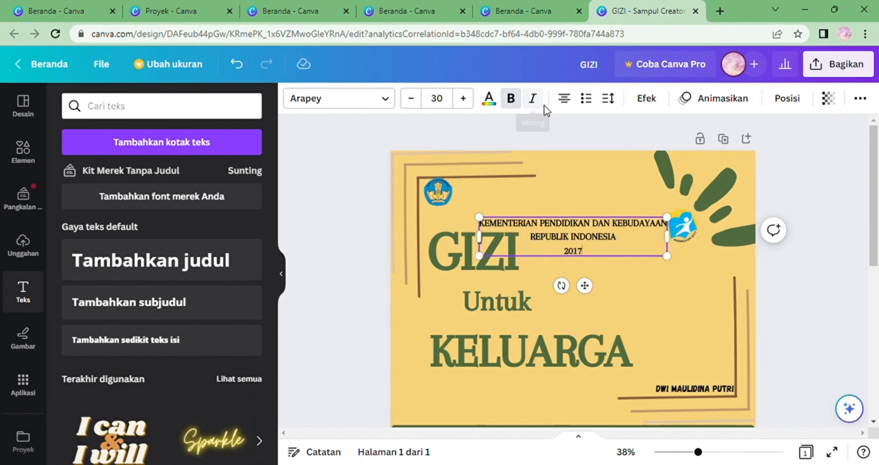
Select all the ministry text and left-align its three lines.
{"action": "left_click", "coordinate": [564, 103]}
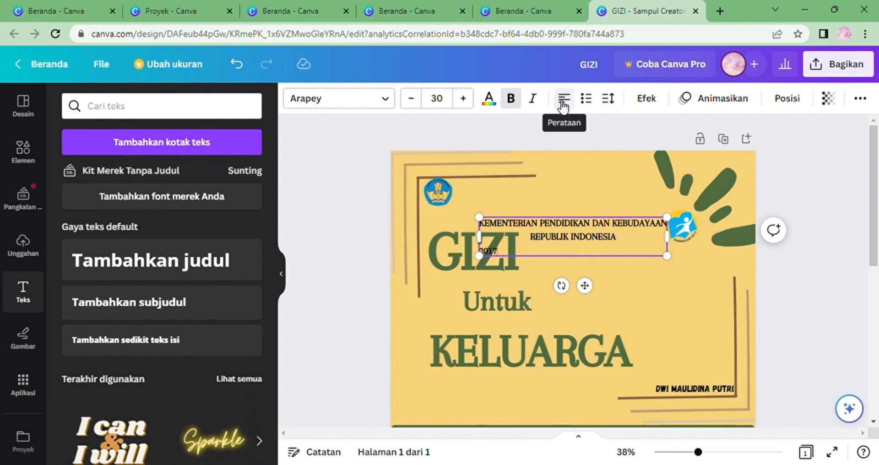
{"action": "left_click", "coordinate": [563, 103]}
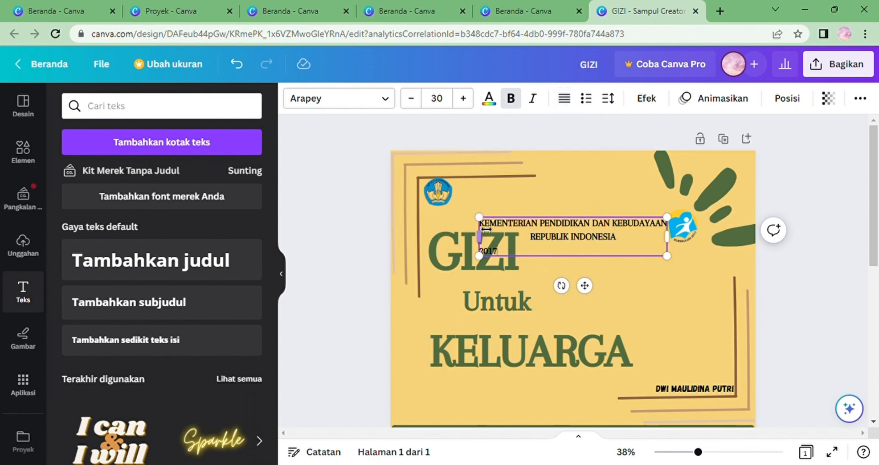
{"action": "left_click_drag", "start_coordinate": [489, 231], "coordinate": [539, 248]}
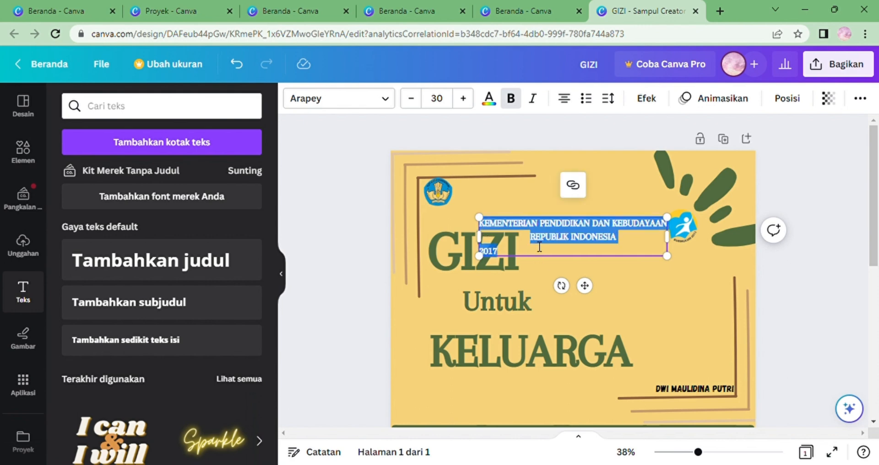
{"action": "left_click", "coordinate": [563, 99]}
{"action": "left_click", "coordinate": [564, 99]}
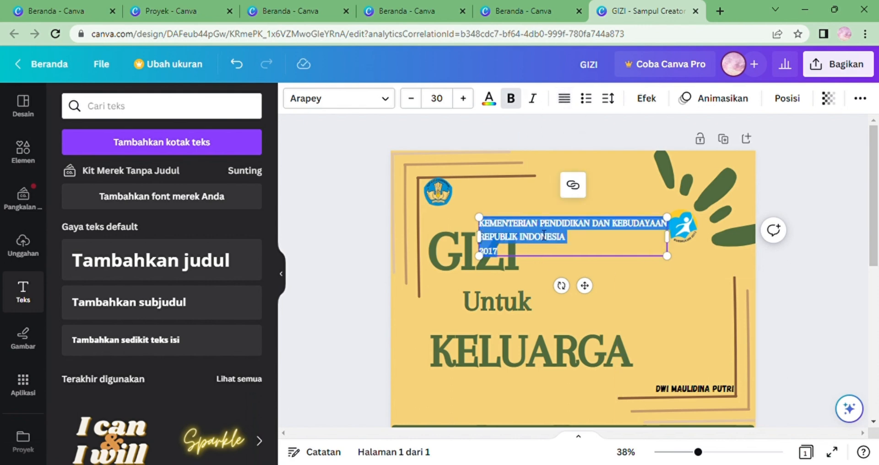
Move the ministry text box up beside the Tut Wuri Handayani logo in the top left corner.
{"action": "left_click", "coordinate": [540, 206]}
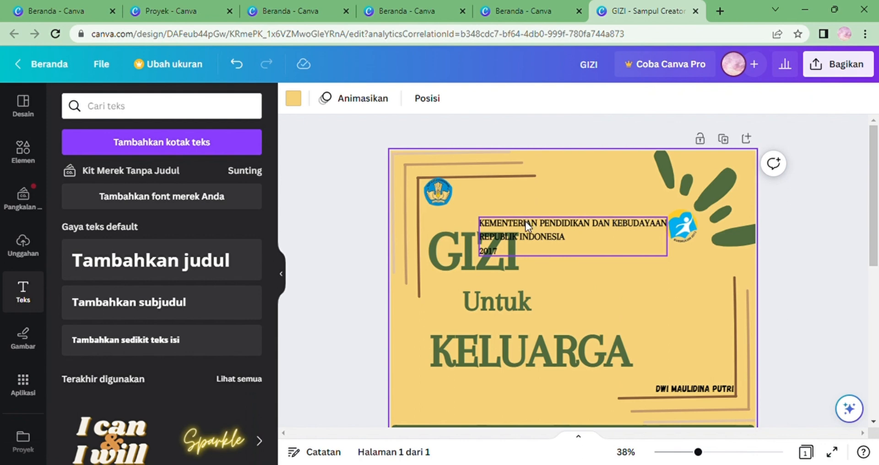
{"action": "left_click_drag", "start_coordinate": [525, 222], "coordinate": [502, 183]}
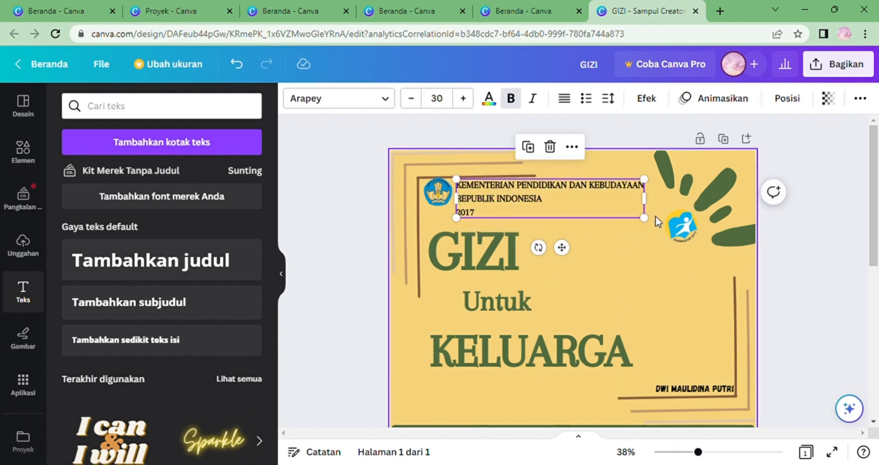
Shrink the ministry text box to about 22.3 font size and nudge it next to the logo.
{"action": "mouse_move", "coordinate": [643, 218]}
{"action": "left_mouse_down"}
{"action": "mouse_move", "coordinate": [621, 197]}
{"action": "mouse_move", "coordinate": [579, 196]}
{"action": "mouse_move", "coordinate": [609, 216]}
{"action": "mouse_move", "coordinate": [583, 194]}
{"action": "left_mouse_up"}
{"action": "left_click", "coordinate": [631, 235]}
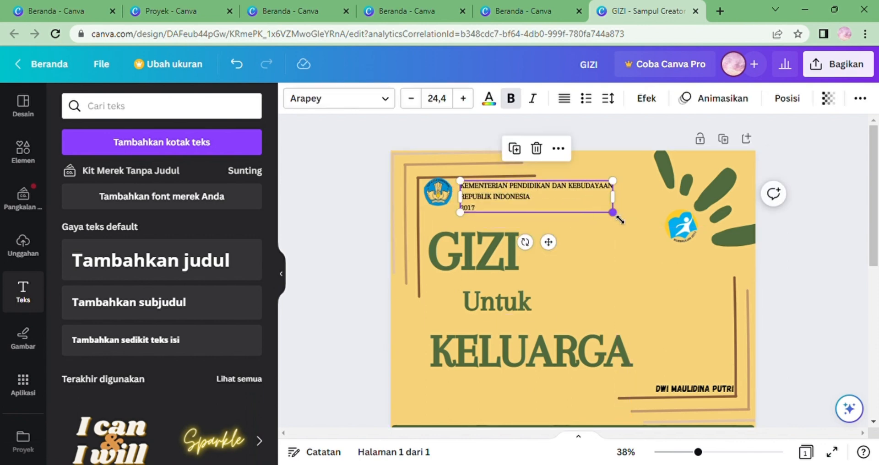
{"action": "left_click_drag", "start_coordinate": [618, 219], "coordinate": [605, 217]}
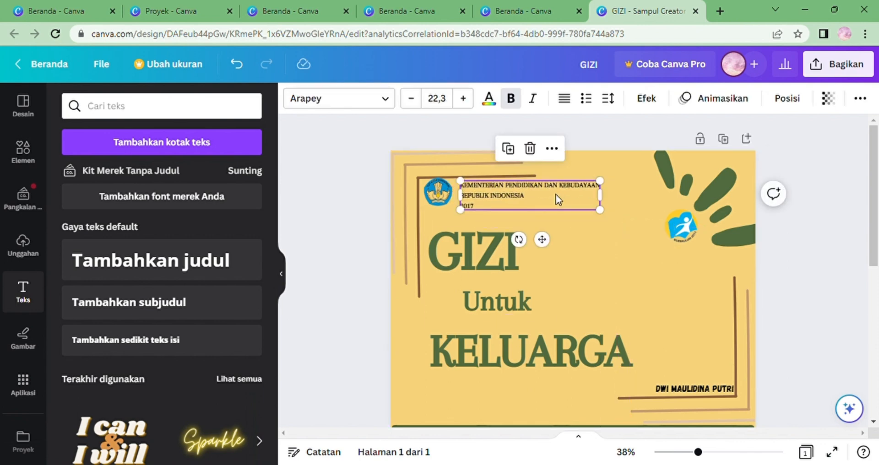
{"action": "left_click_drag", "start_coordinate": [556, 195], "coordinate": [555, 199]}
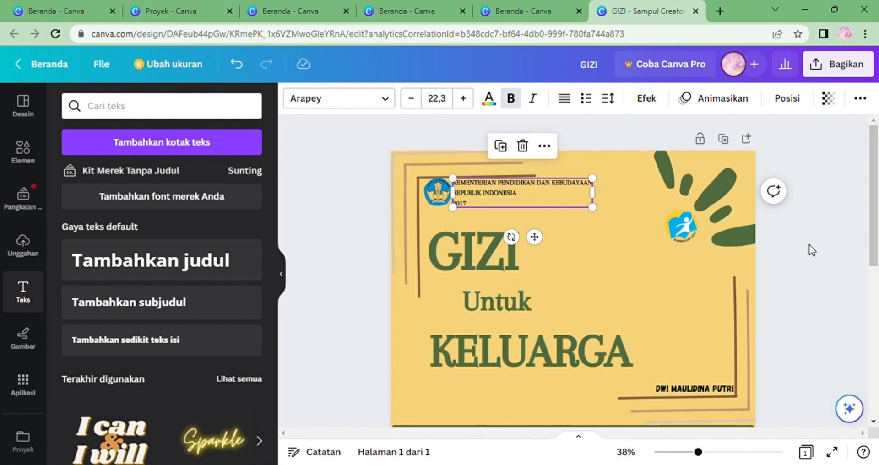
{"action": "left_click", "coordinate": [809, 244]}
Zoom out to view the whole cover design.
{"action": "left_click", "coordinate": [683, 453]}
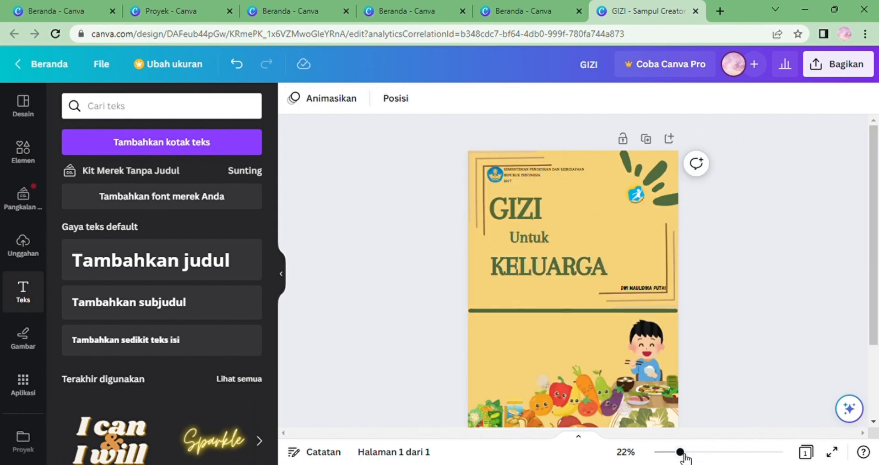
{"action": "left_click_drag", "start_coordinate": [680, 454], "coordinate": [677, 455]}
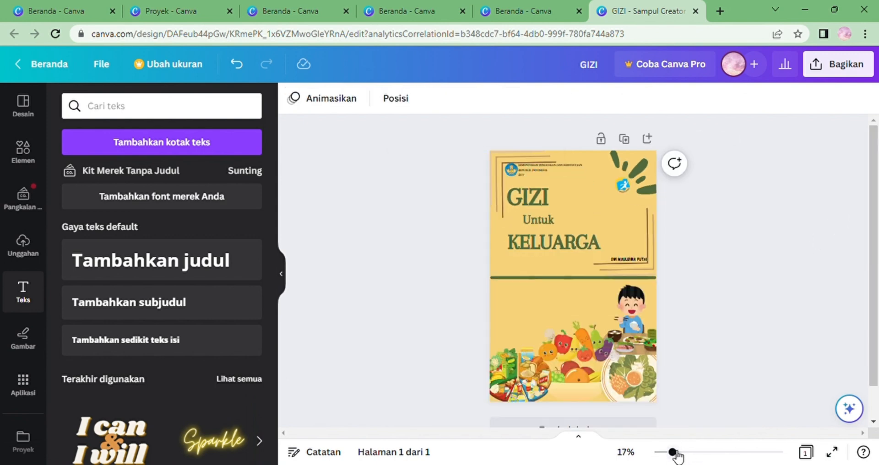
{"action": "left_click_drag", "start_coordinate": [674, 455], "coordinate": [693, 453]}
{"action": "left_click_drag", "start_coordinate": [686, 452], "coordinate": [704, 452]}
{"action": "left_click_drag", "start_coordinate": [877, 282], "coordinate": [853, 247]}
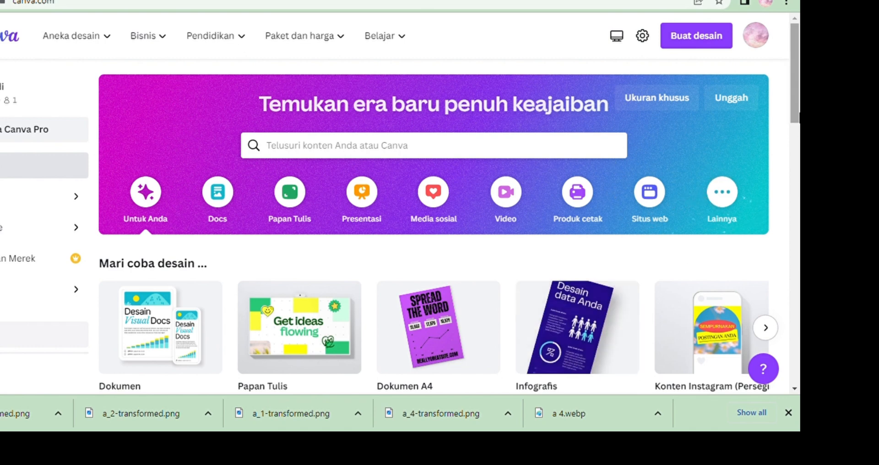
Open the GIZI UTS TIK design from the Projects page.
{"action": "scroll", "coordinate": [433, 206], "scroll_direction": "down", "scroll_amount": 3}
{"action": "scroll", "coordinate": [434, 206], "scroll_direction": "up", "scroll_amount": 2}
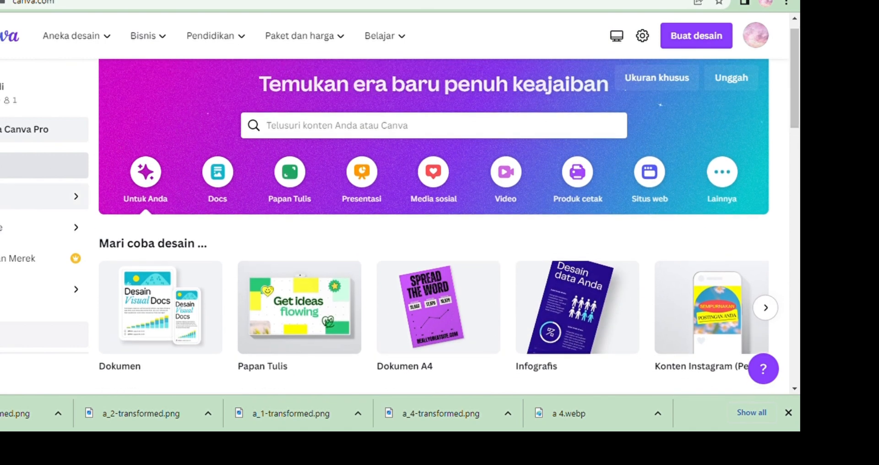
{"action": "left_click", "coordinate": [28, 196]}
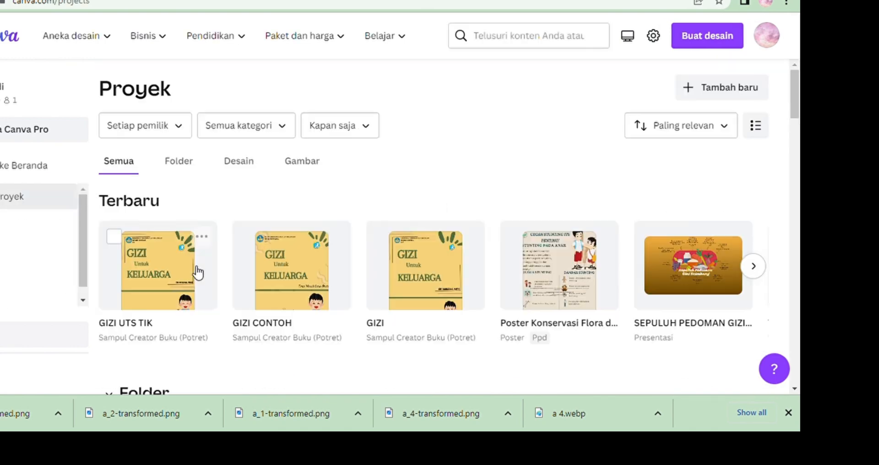
{"action": "left_click", "coordinate": [169, 288]}
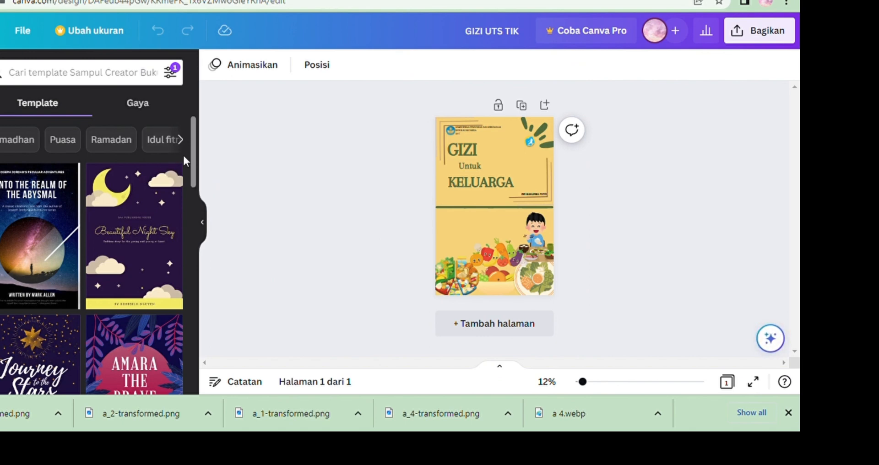
Add a second page to the design.
{"action": "left_click", "coordinate": [524, 326]}
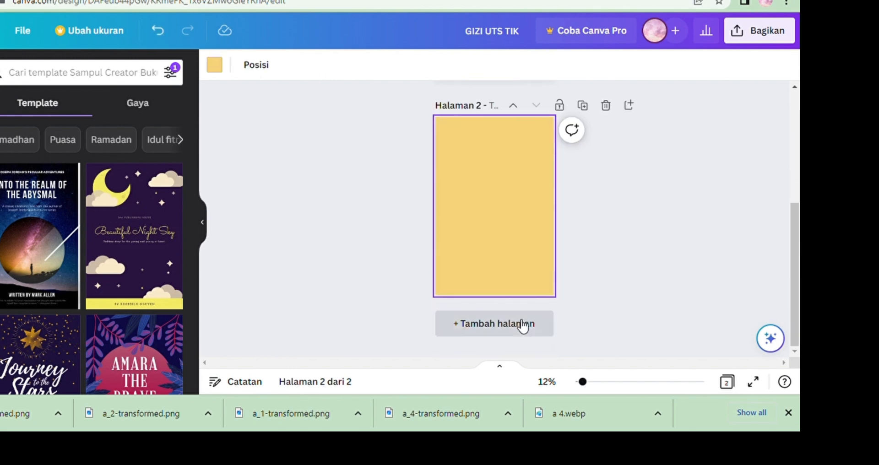
{"action": "left_click_drag", "start_coordinate": [610, 387], "coordinate": [588, 388]}
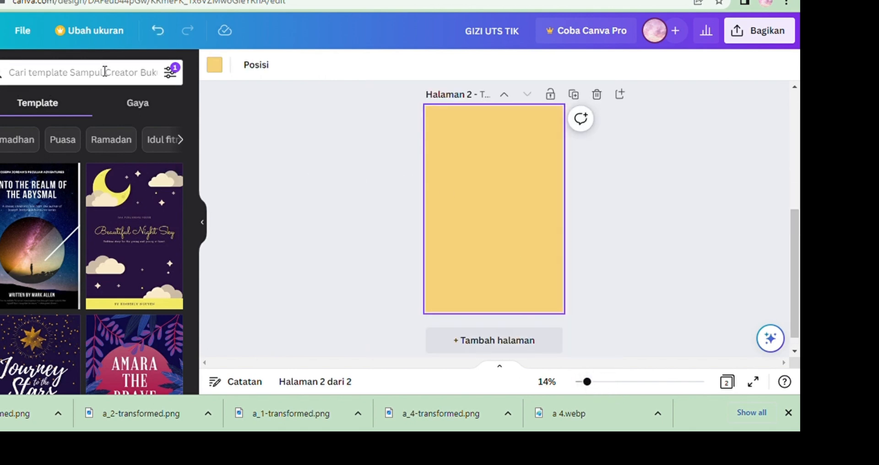
Add a Lingkaran circle shape to the new page from the elements search.
{"action": "left_click", "coordinate": [1, 123]}
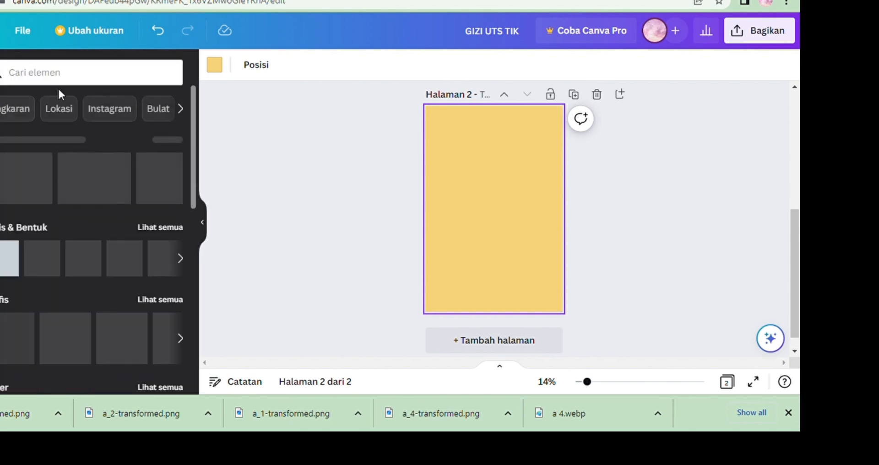
{"action": "left_click", "coordinate": [81, 77]}
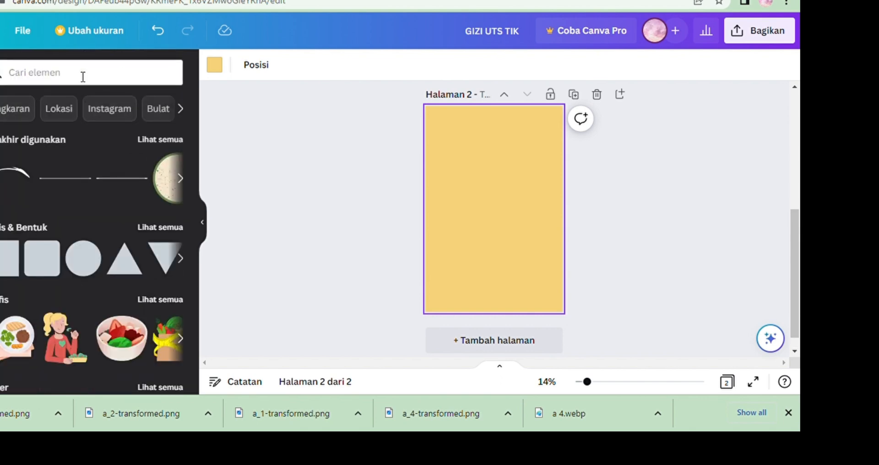
{"action": "type", "text": "ling"}
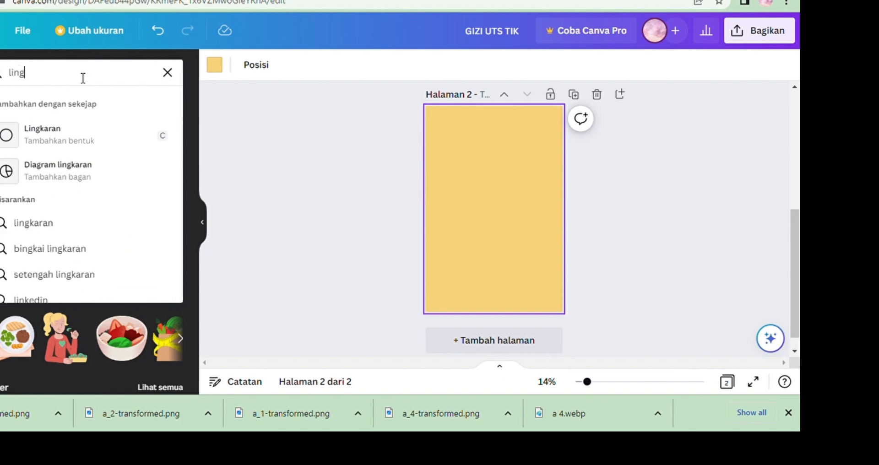
{"action": "left_click", "coordinate": [72, 142]}
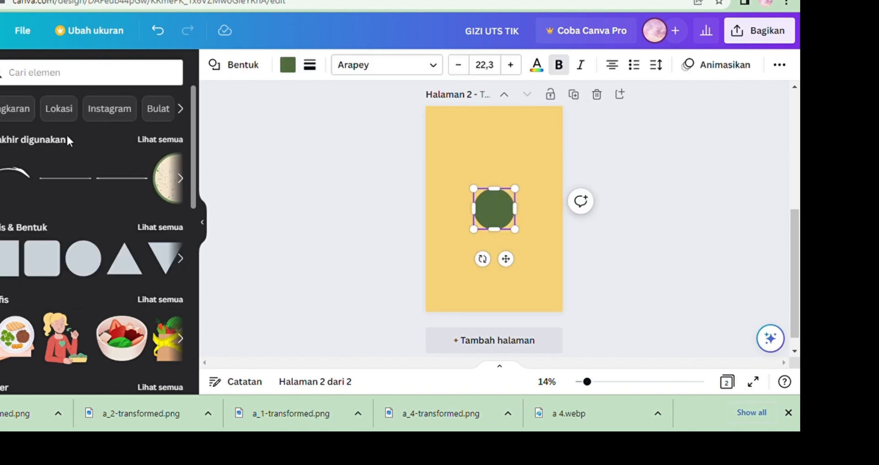
Search the elements for lingkaran and browse the circle graphics.
{"action": "left_click", "coordinate": [64, 80]}
{"action": "type", "text": "lingkar"}
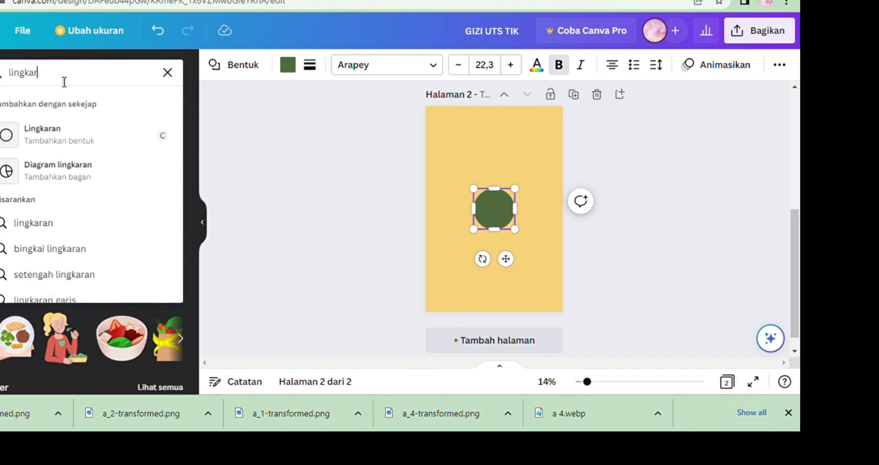
{"action": "type", "text": "an"}
{"action": "key", "text": "Return"}
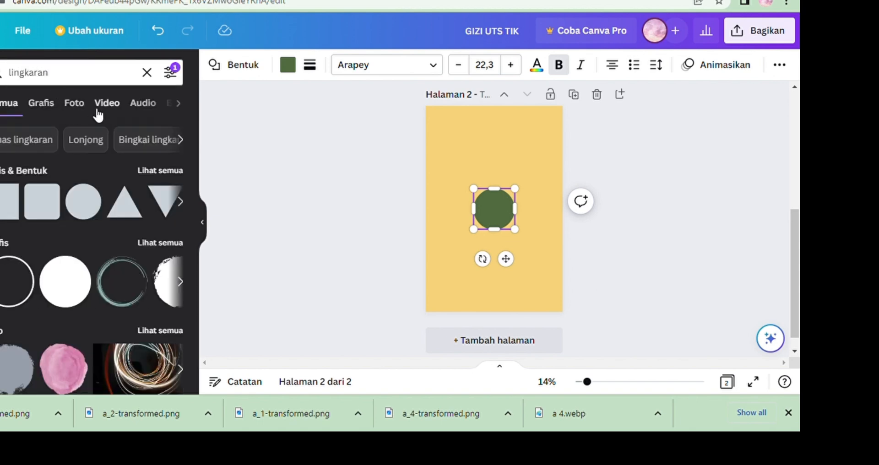
{"action": "left_click", "coordinate": [41, 103]}
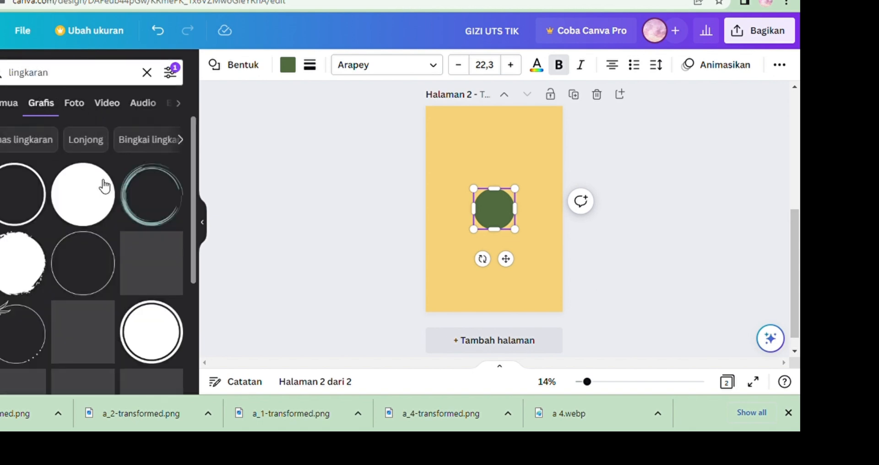
{"action": "scroll", "coordinate": [191, 227], "scroll_direction": "down", "scroll_amount": 5}
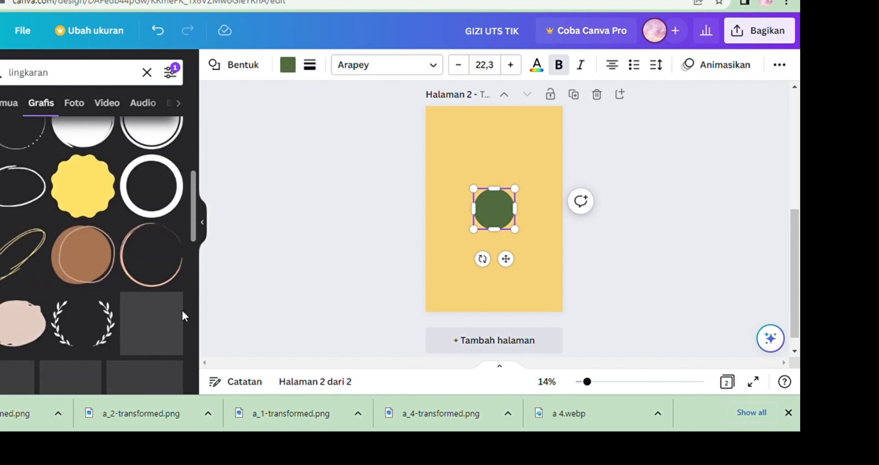
Search elements for piring, place the Speckled Kintsugi Plate graphic on the page, and delete the green circle.
{"action": "left_click", "coordinate": [62, 77]}
{"action": "key", "text": "BackSpace"}
{"action": "key", "text": "BackSpace"}
{"action": "key", "text": "BackSpace"}
{"action": "key", "text": "BackSpace"}
{"action": "key", "text": "BackSpace"}
{"action": "key", "text": "BackSpace"}
{"action": "key", "text": "BackSpace"}
{"action": "key", "text": "BackSpace"}
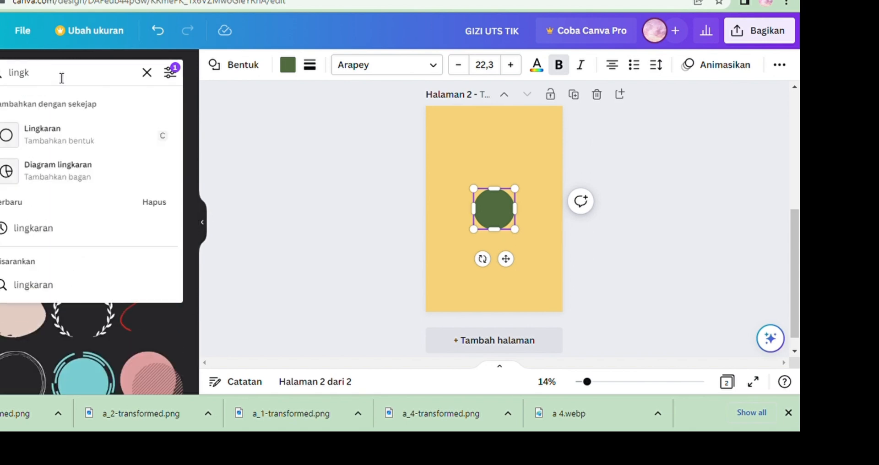
{"action": "key", "text": "BackSpace"}
{"action": "type", "text": "p"}
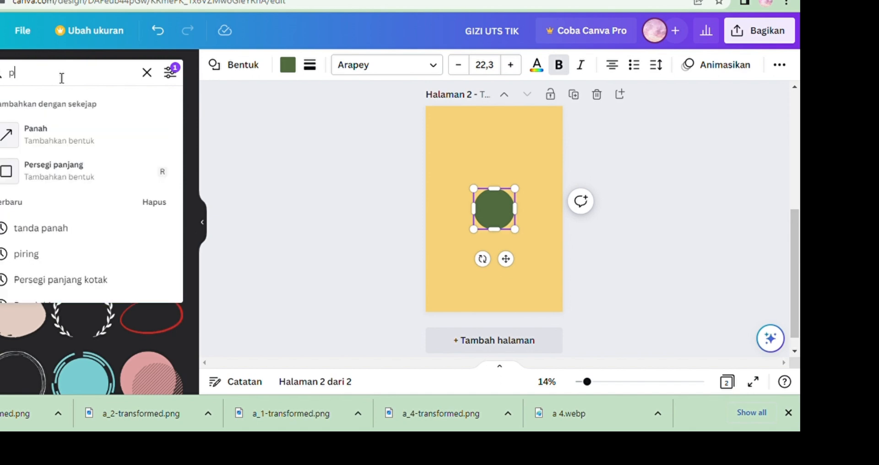
{"action": "type", "text": "iring"}
{"action": "key", "text": "Return"}
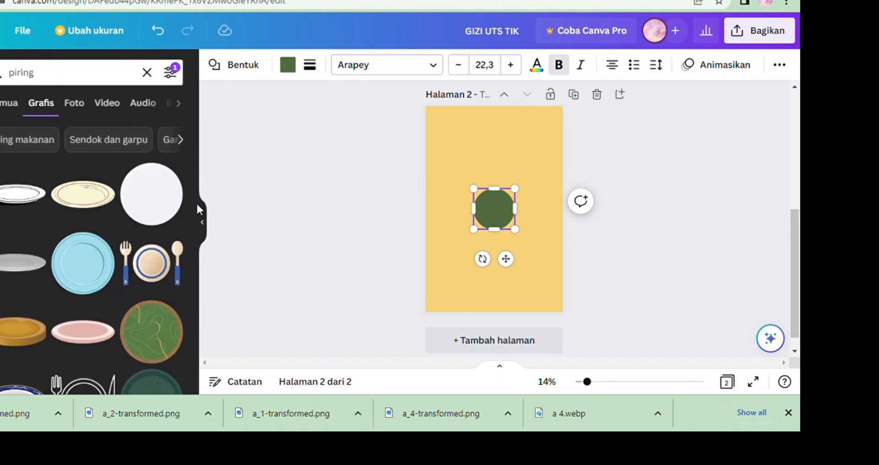
{"action": "scroll", "coordinate": [195, 205], "scroll_direction": "down", "scroll_amount": 3}
{"action": "left_click", "coordinate": [104, 316]}
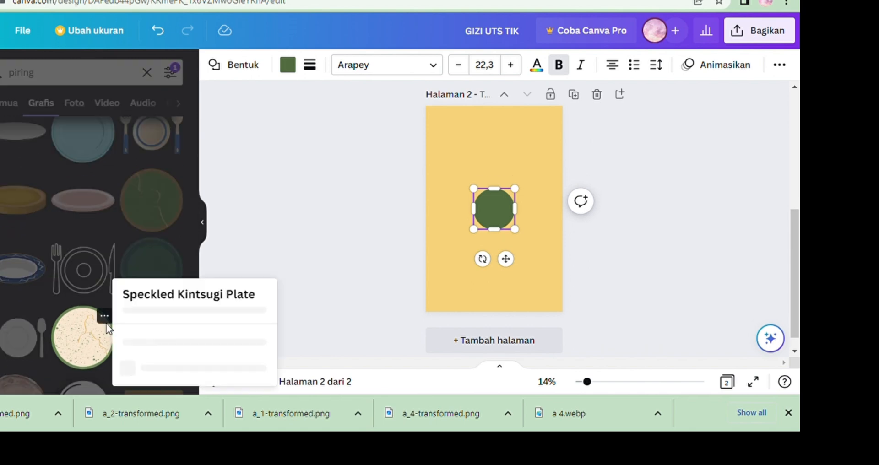
{"action": "left_click", "coordinate": [61, 341]}
{"action": "left_click_drag", "start_coordinate": [63, 348], "coordinate": [508, 242]}
{"action": "left_click", "coordinate": [484, 201]}
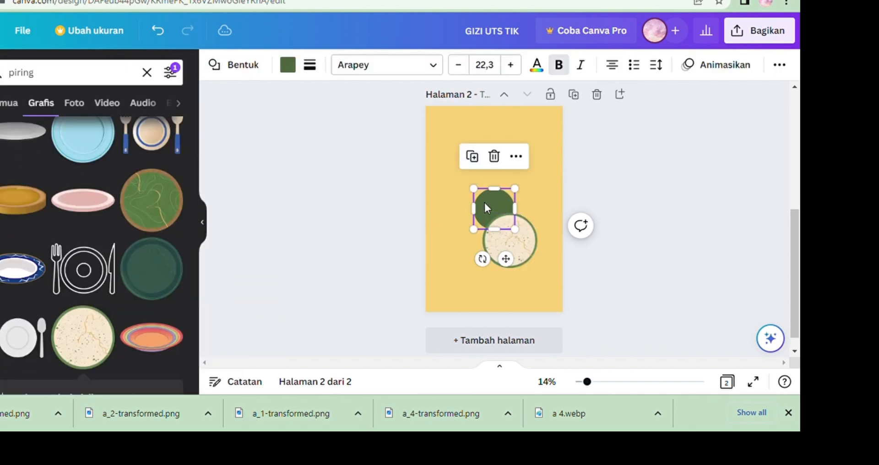
{"action": "left_click", "coordinate": [495, 154]}
Enlarge the plate to nearly the page width and centre it in the page's upper half.
{"action": "left_click", "coordinate": [518, 240]}
{"action": "left_click_drag", "start_coordinate": [518, 240], "coordinate": [506, 220]}
{"action": "left_click_drag", "start_coordinate": [551, 261], "coordinate": [557, 266]}
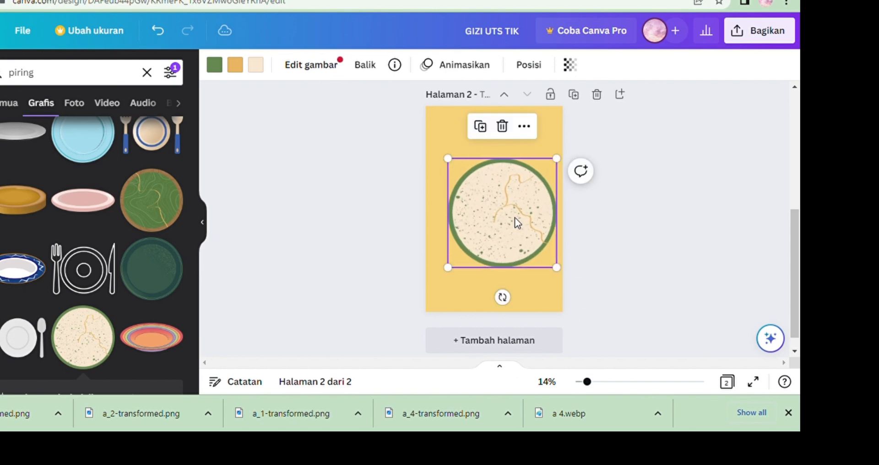
{"action": "left_click_drag", "start_coordinate": [514, 221], "coordinate": [517, 204]}
{"action": "left_click", "coordinate": [631, 221]}
{"action": "left_click", "coordinate": [678, 226]}
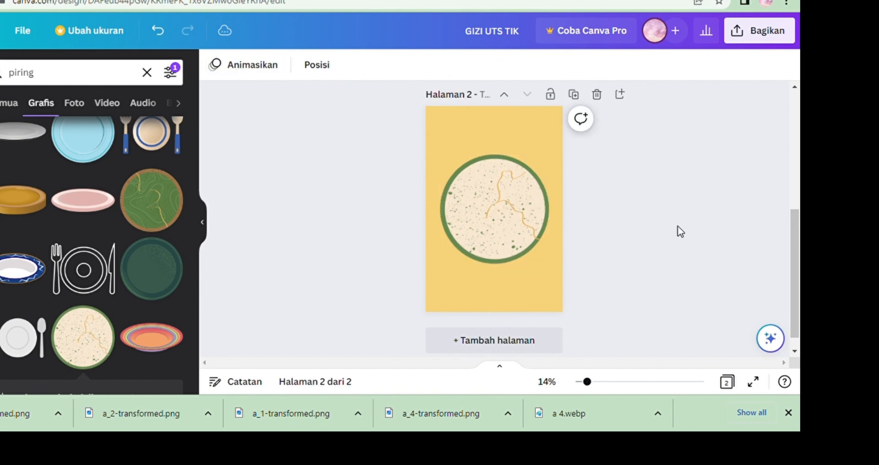
Search elements for garis and add a straight line onto the plate.
{"action": "left_click", "coordinate": [98, 84]}
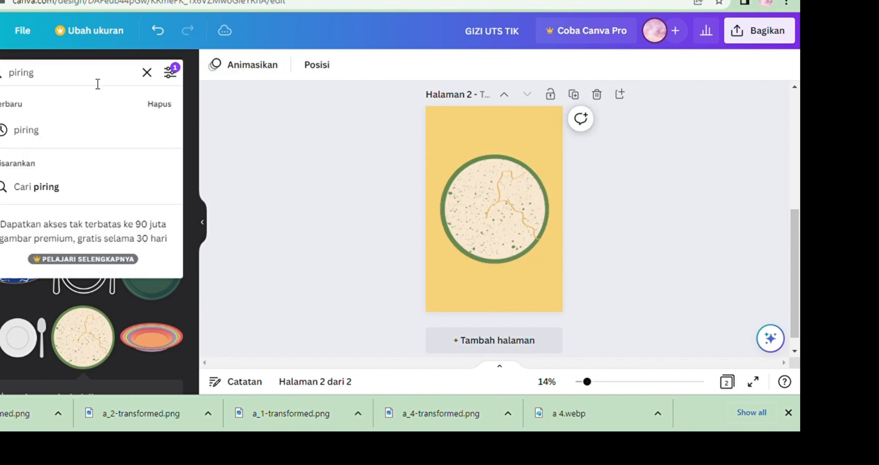
{"action": "key", "text": "BackSpace"}
{"action": "key", "text": "BackSpace"}
{"action": "key", "text": "BackSpace"}
{"action": "key", "text": "BackSpace"}
{"action": "key", "text": "BackSpace"}
{"action": "key", "text": "BackSpace"}
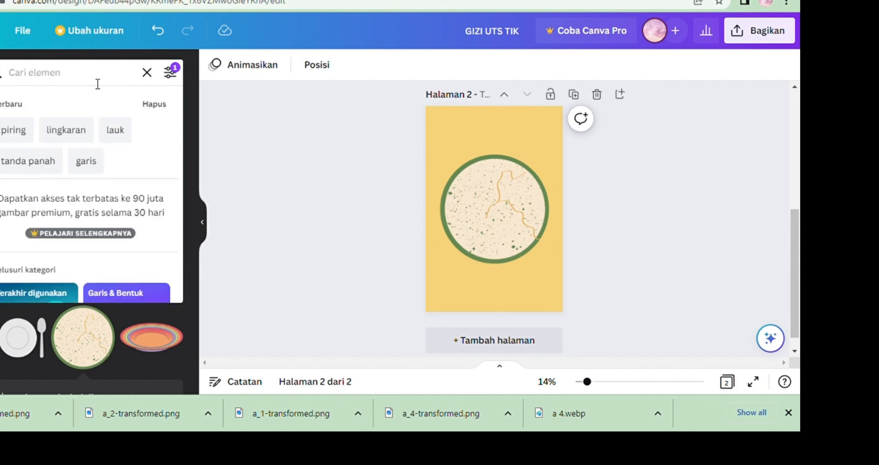
{"action": "left_click", "coordinate": [86, 162]}
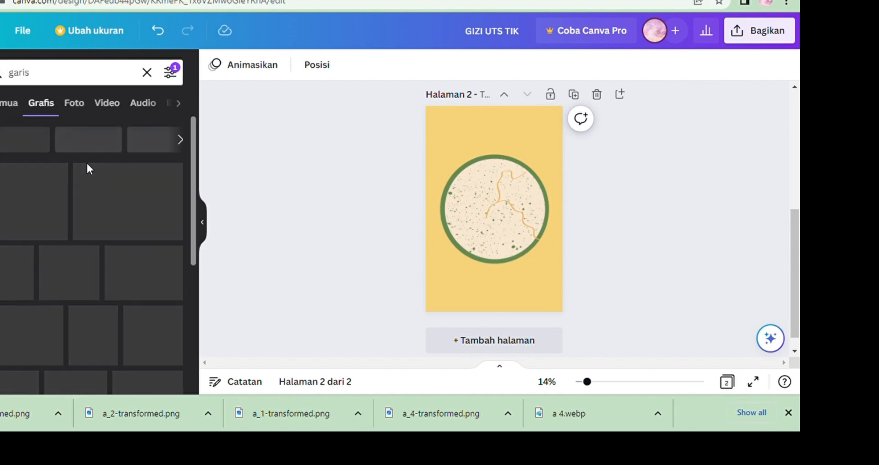
{"action": "left_click", "coordinate": [42, 196]}
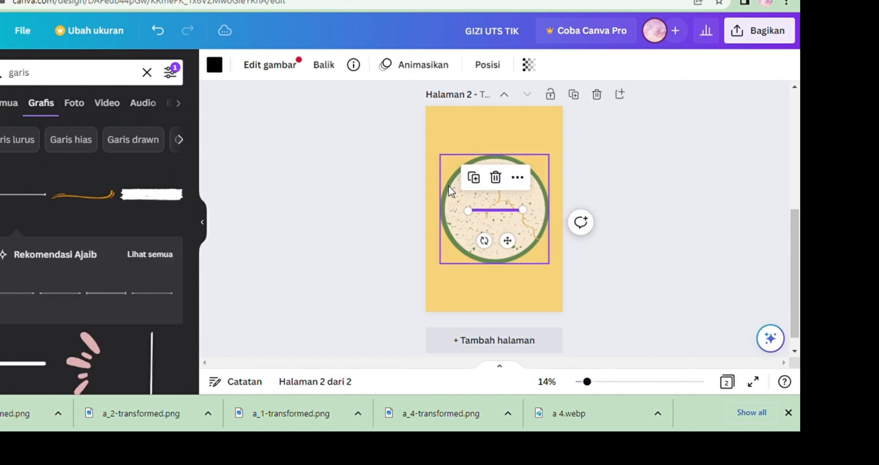
Move the line down to the plate's lower rim and delete the leftover line in the centre.
{"action": "left_click", "coordinate": [598, 382]}
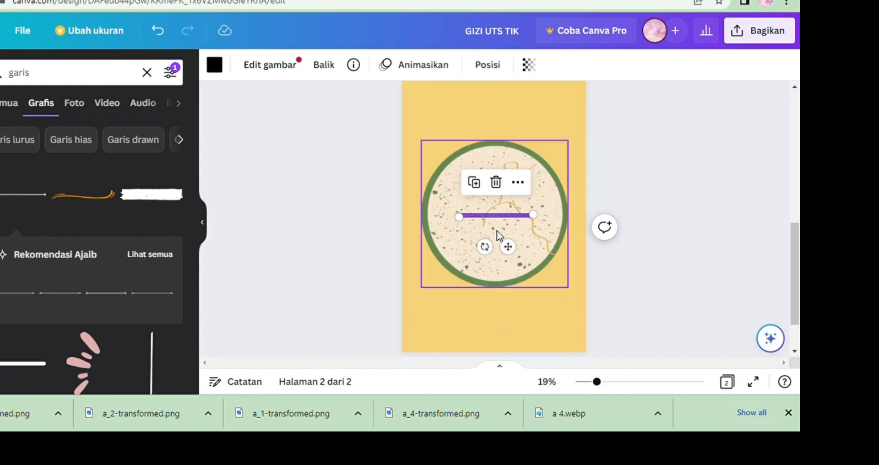
{"action": "left_click_drag", "start_coordinate": [496, 216], "coordinate": [499, 238]}
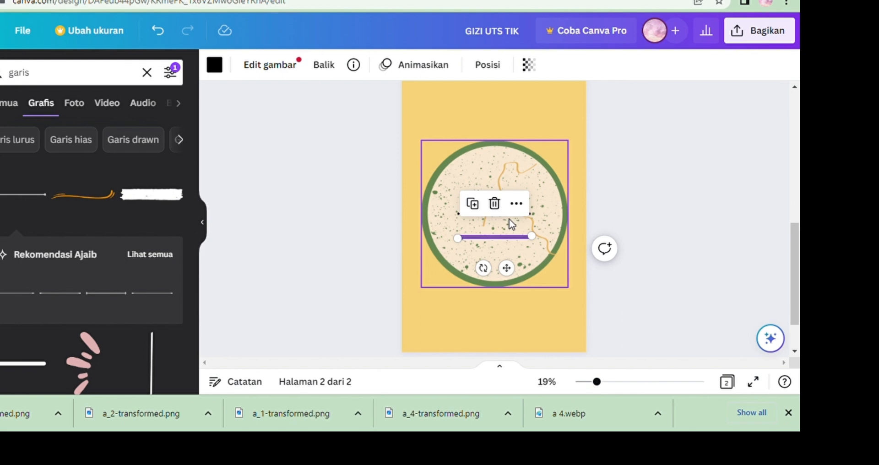
{"action": "left_click_drag", "start_coordinate": [506, 239], "coordinate": [514, 284]}
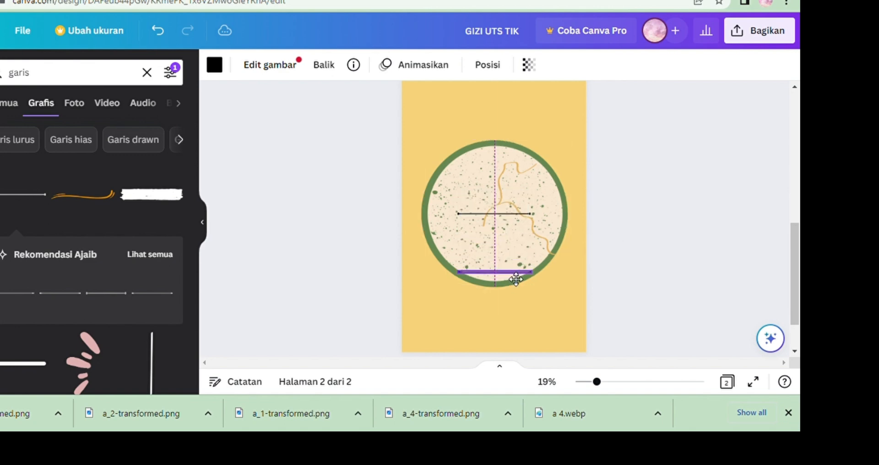
{"action": "left_click", "coordinate": [478, 215]}
{"action": "left_click", "coordinate": [480, 213]}
{"action": "right_click", "coordinate": [480, 214]}
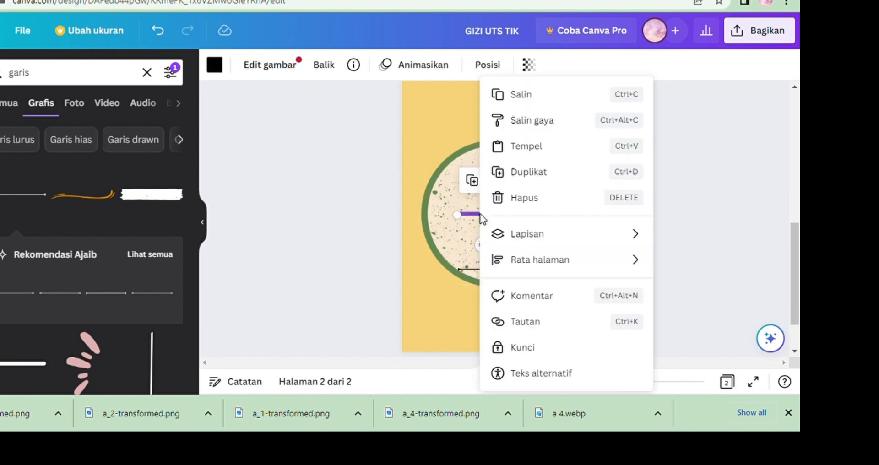
{"action": "left_click", "coordinate": [473, 216]}
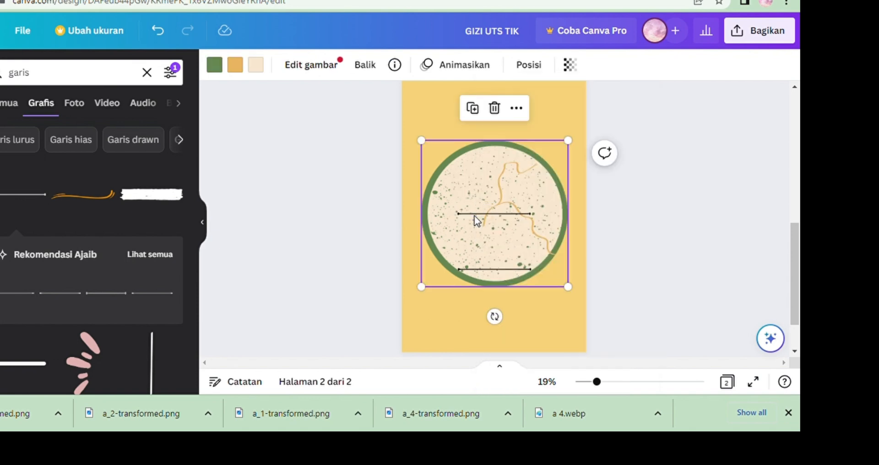
{"action": "left_click", "coordinate": [476, 214]}
{"action": "left_click", "coordinate": [495, 180]}
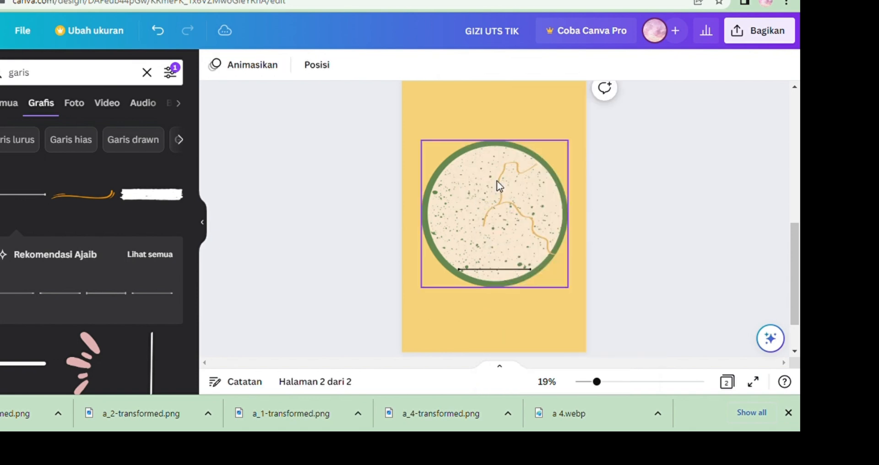
Set the bottom line's rotation to 300 degrees.
{"action": "left_click", "coordinate": [490, 270]}
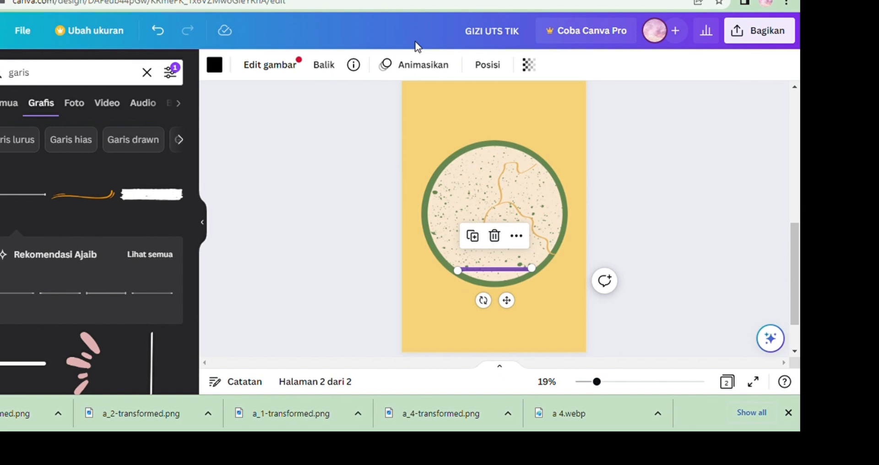
{"action": "left_click", "coordinate": [481, 70]}
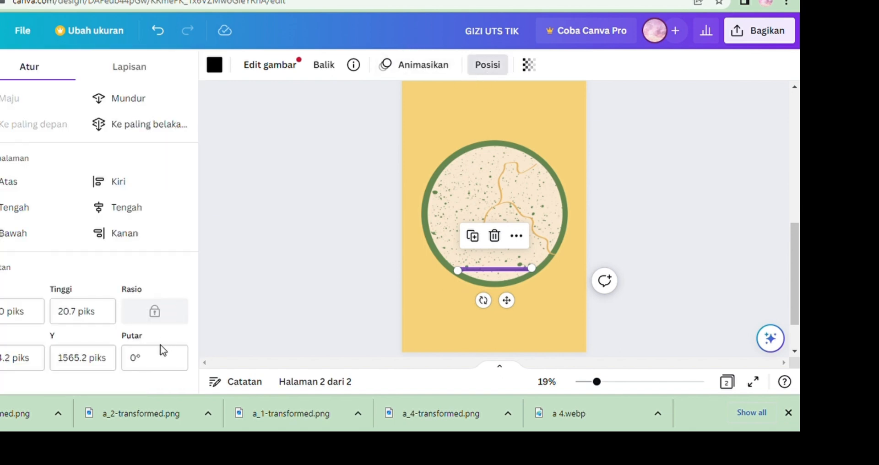
{"action": "left_click", "coordinate": [162, 358]}
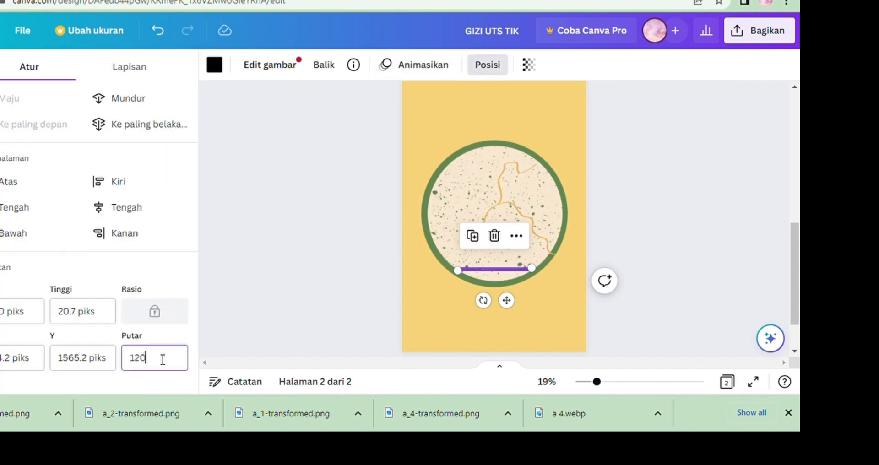
{"action": "type", "text": "120"}
{"action": "key", "text": "Return"}
{"action": "left_click", "coordinate": [163, 361]}
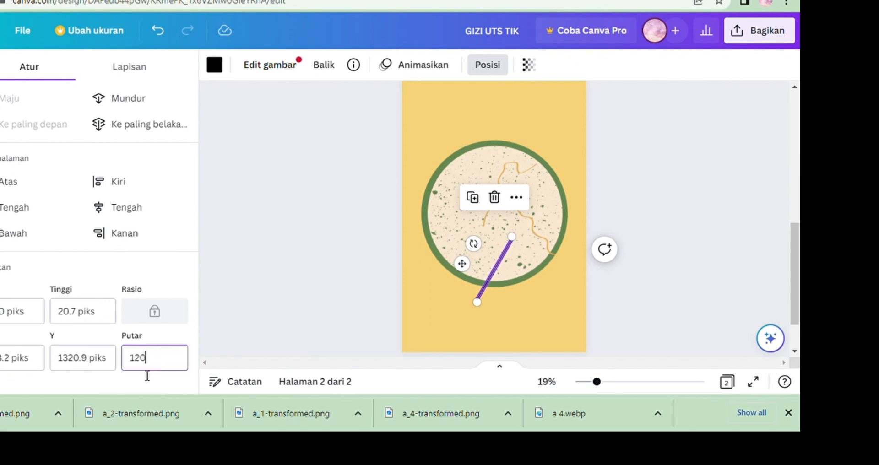
{"action": "type", "text": "300"}
{"action": "key", "text": "Return"}
{"action": "left_click", "coordinate": [164, 363]}
{"action": "key", "text": "BackSpace"}
{"action": "key", "text": "BackSpace"}
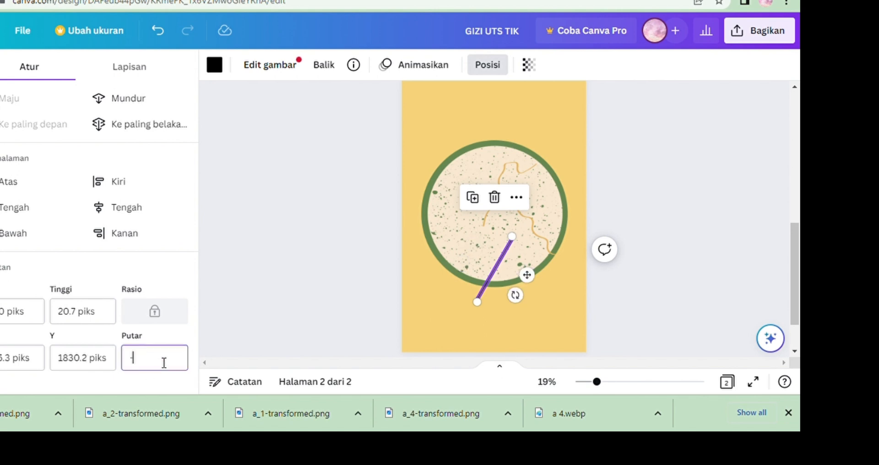
{"action": "type", "text": "300"}
{"action": "key", "text": "Return"}
{"action": "left_click", "coordinate": [160, 363]}
{"action": "key", "text": "Return"}
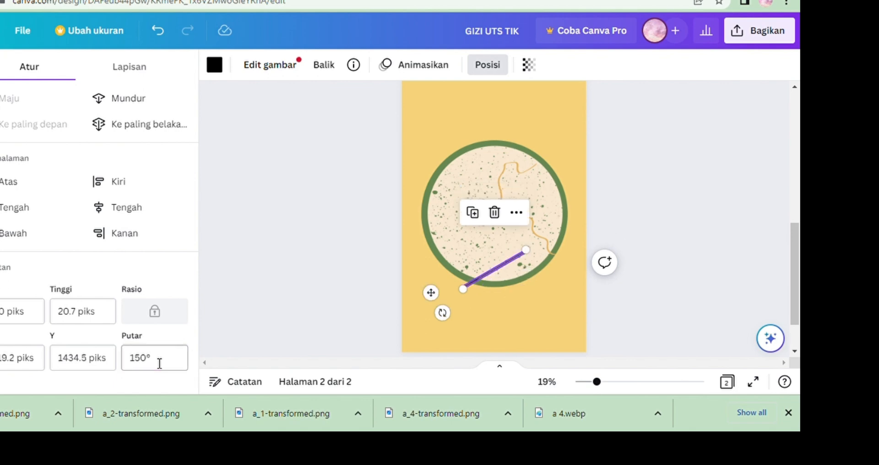
{"action": "left_click", "coordinate": [159, 363]}
{"action": "key", "text": "Return"}
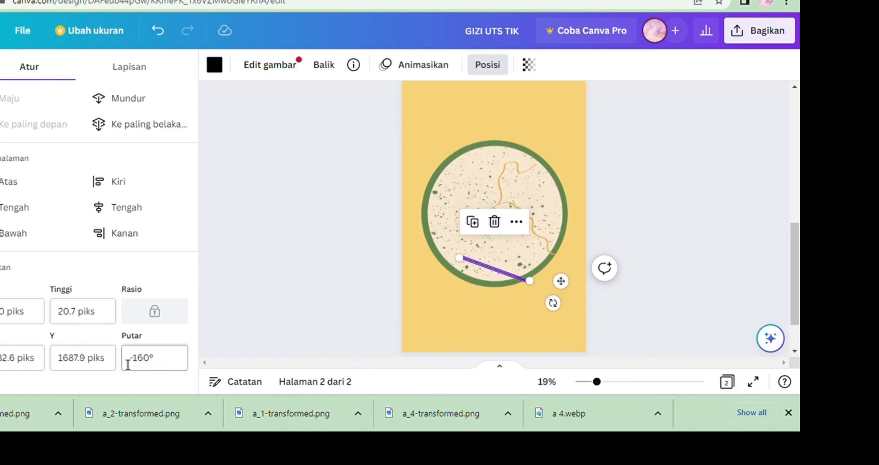
{"action": "left_click", "coordinate": [160, 363]}
{"action": "type", "text": "300"}
{"action": "key", "text": "Return"}
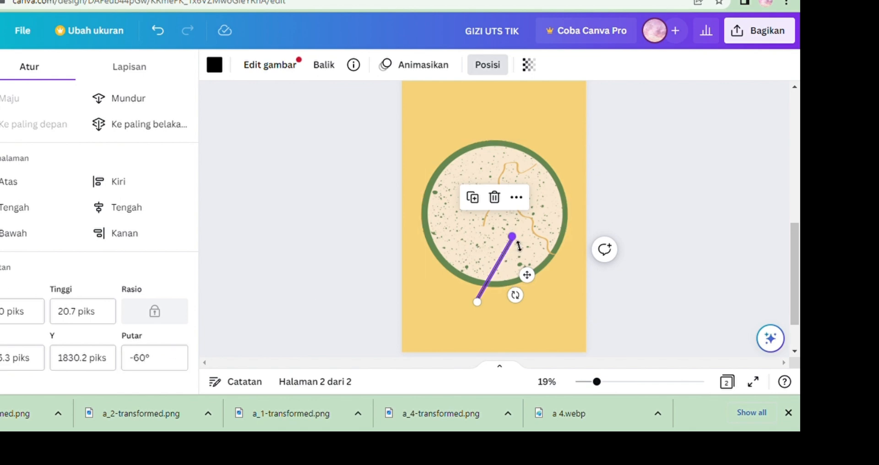
Try moving the line inward and rotating it to 50 degrees, then delete the line.
{"action": "left_click_drag", "start_coordinate": [518, 245], "coordinate": [491, 258]}
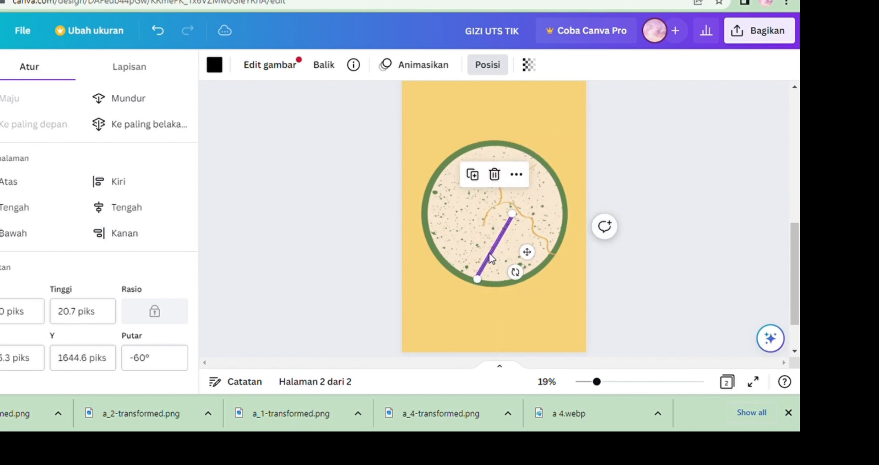
{"action": "left_click", "coordinate": [158, 361]}
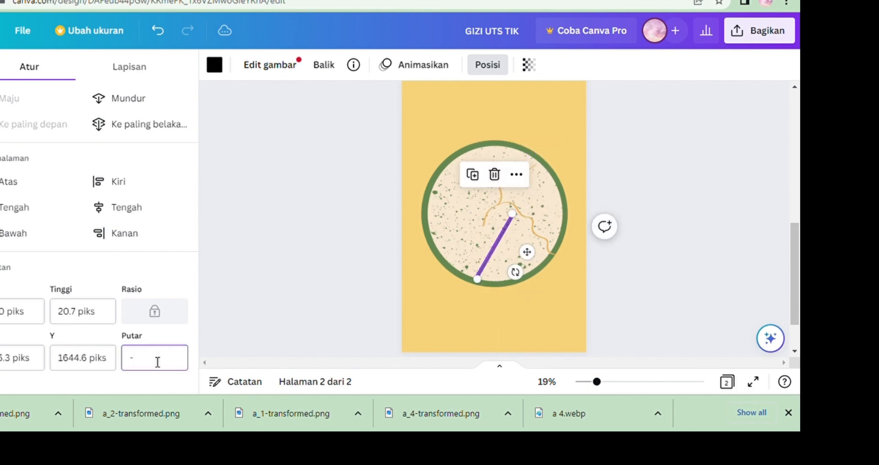
{"action": "type", "text": "50"}
{"action": "key", "text": "Return"}
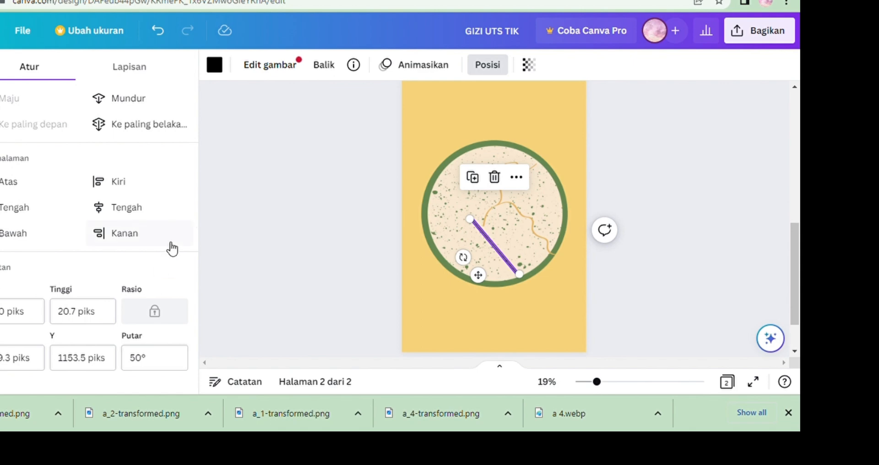
{"action": "left_click", "coordinate": [495, 177]}
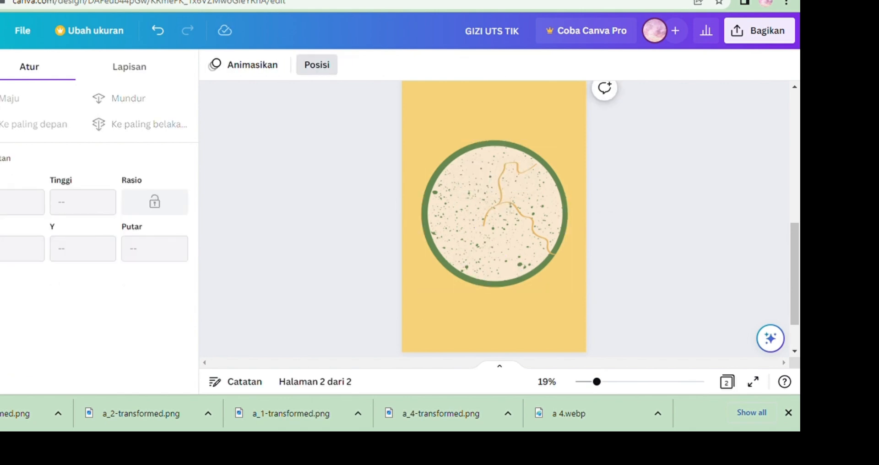
Add the straight line from the recently used elements onto the plate.
{"action": "left_click", "coordinate": [0, 119]}
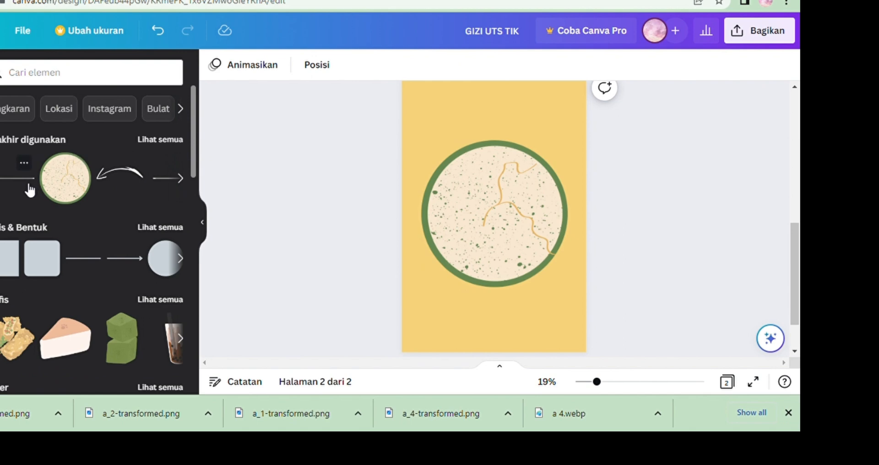
{"action": "left_click", "coordinate": [29, 189]}
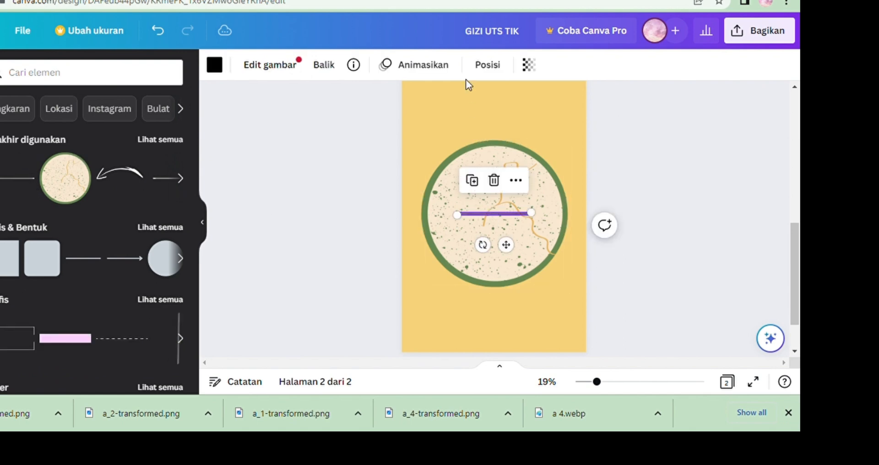
Flip the new line horizontally and vertically, then set its rotation to 90 degrees.
{"action": "left_click", "coordinate": [324, 68]}
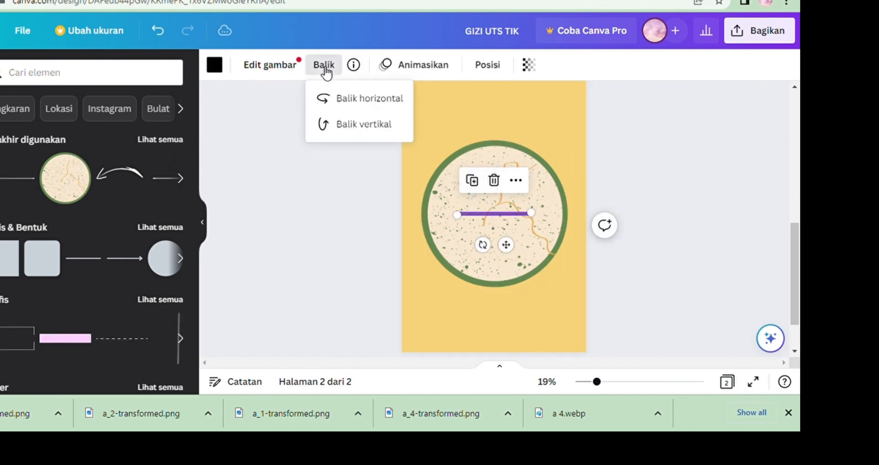
{"action": "left_click", "coordinate": [351, 128]}
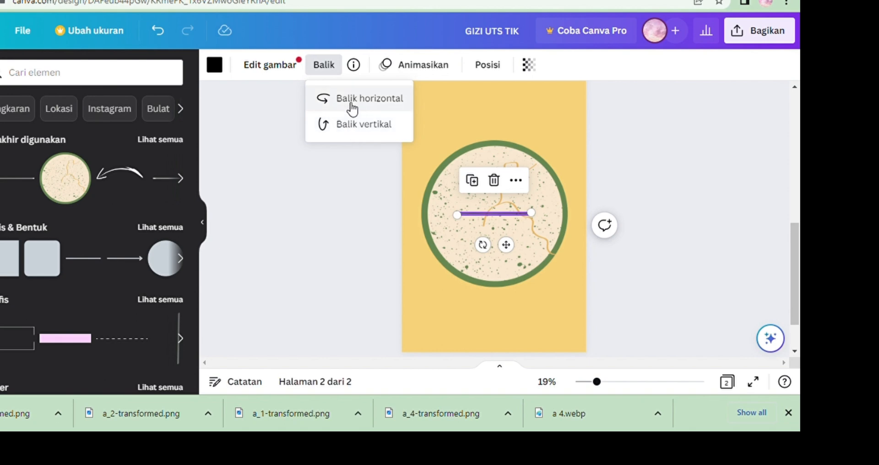
{"action": "left_click", "coordinate": [352, 108]}
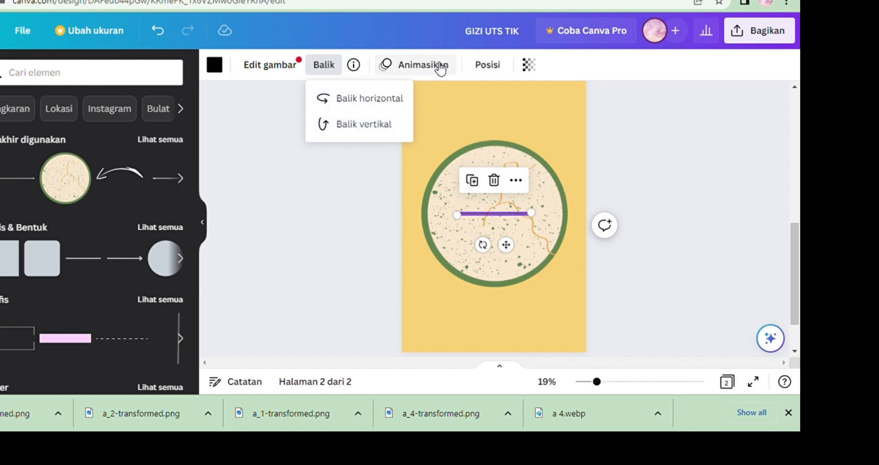
{"action": "left_click", "coordinate": [487, 66]}
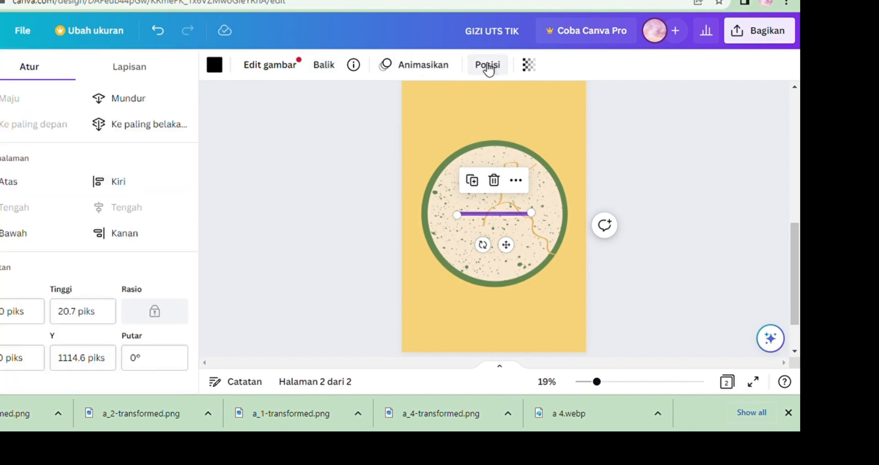
{"action": "left_click", "coordinate": [155, 358]}
{"action": "key", "text": "BackSpace"}
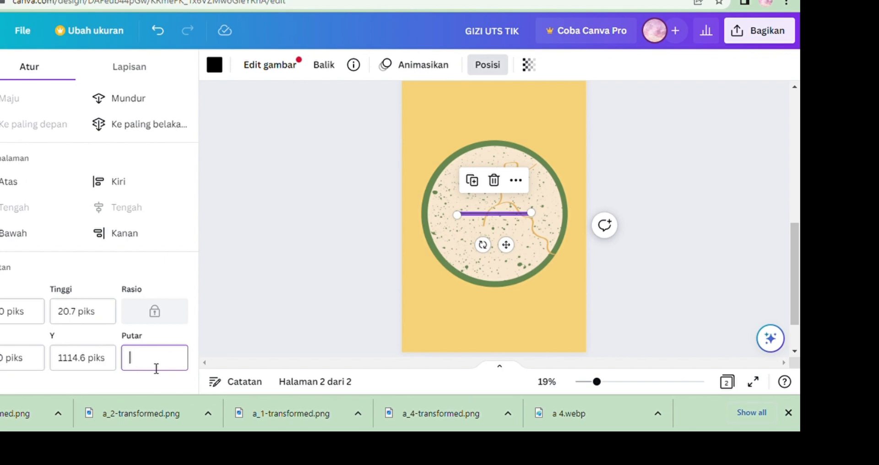
{"action": "type", "text": "90"}
{"action": "key", "text": "Return"}
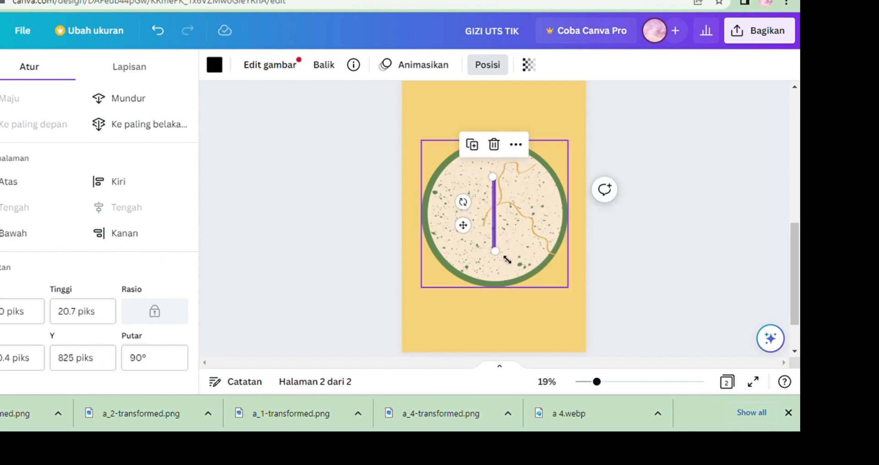
Move the vertical line down into the plate's lower half and copy it.
{"action": "left_click_drag", "start_coordinate": [506, 261], "coordinate": [504, 244]}
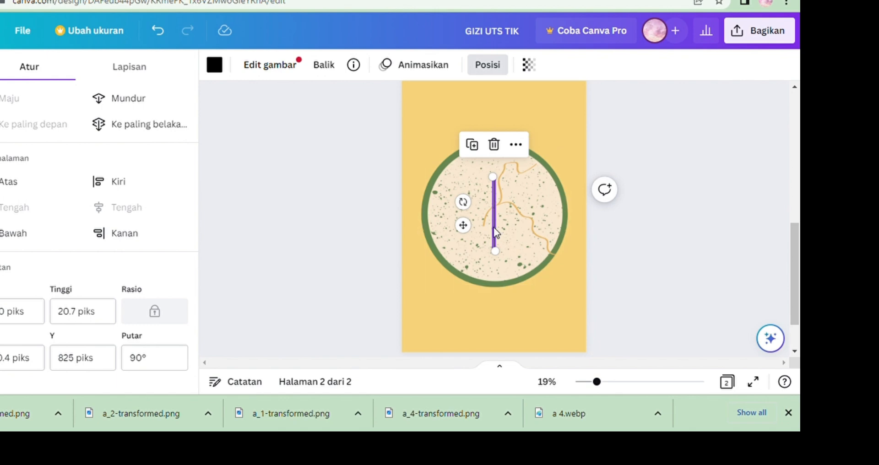
{"action": "left_click_drag", "start_coordinate": [498, 234], "coordinate": [505, 266]}
{"action": "right_click", "coordinate": [500, 261]}
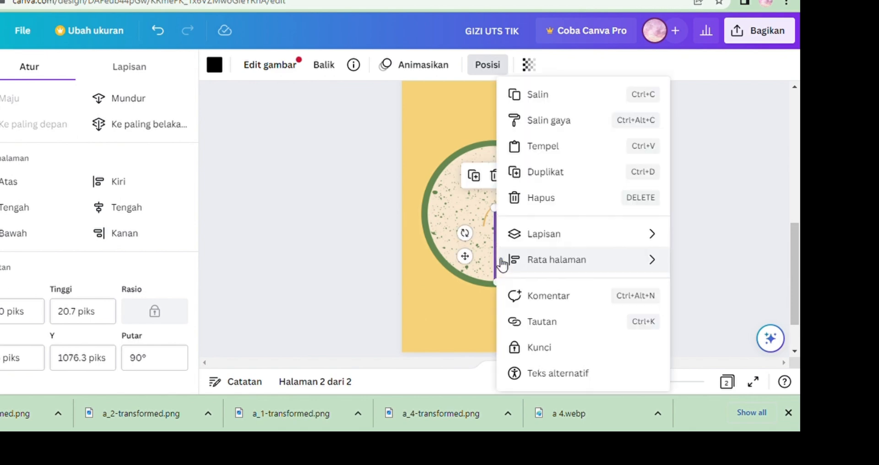
{"action": "left_click", "coordinate": [533, 99]}
Paste the copied line and move it into the upper half of the plate.
{"action": "right_click", "coordinate": [493, 246]}
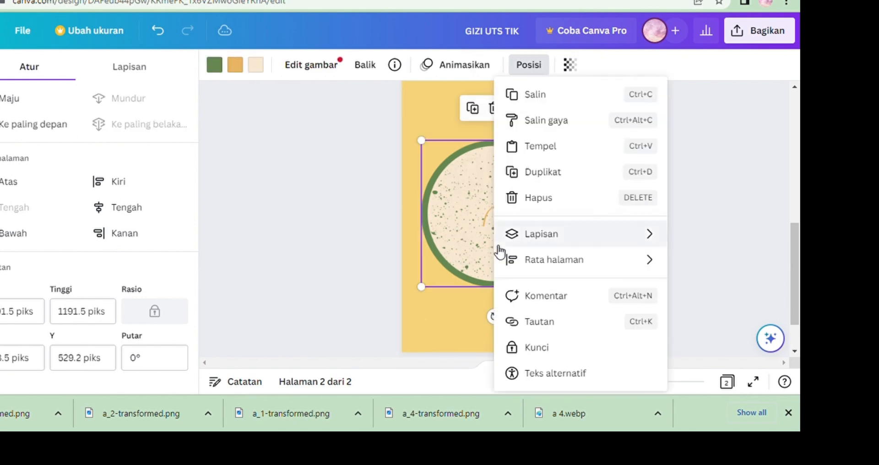
{"action": "left_click", "coordinate": [555, 145]}
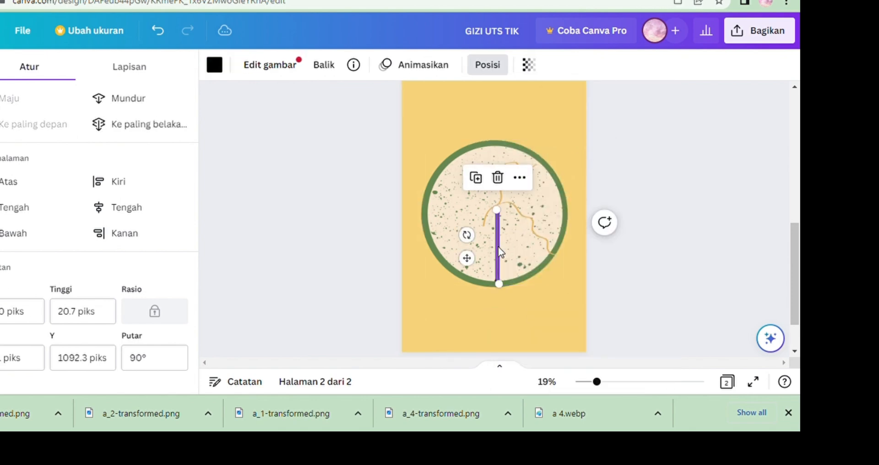
{"action": "left_click_drag", "start_coordinate": [507, 248], "coordinate": [501, 191]}
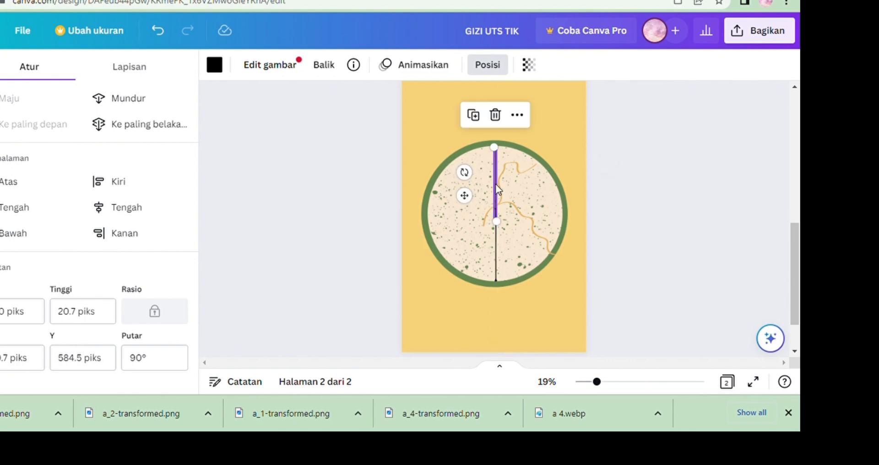
Adjust the two vertical lines so they join into one divider spanning the plate from rim to rim.
{"action": "left_click", "coordinate": [632, 382]}
{"action": "left_click", "coordinate": [626, 265]}
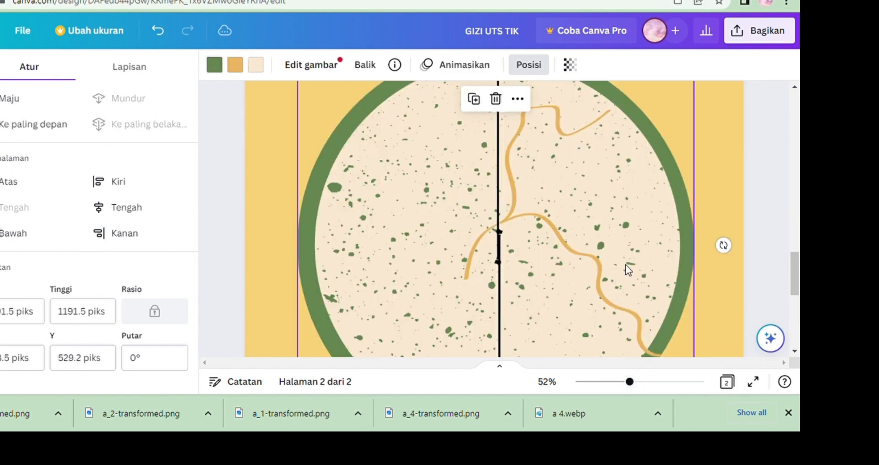
{"action": "mouse_move", "coordinate": [798, 259]}
{"action": "left_mouse_down"}
{"action": "mouse_move", "coordinate": [798, 242]}
{"action": "mouse_move", "coordinate": [799, 281]}
{"action": "mouse_move", "coordinate": [798, 248]}
{"action": "mouse_move", "coordinate": [799, 255]}
{"action": "left_mouse_up"}
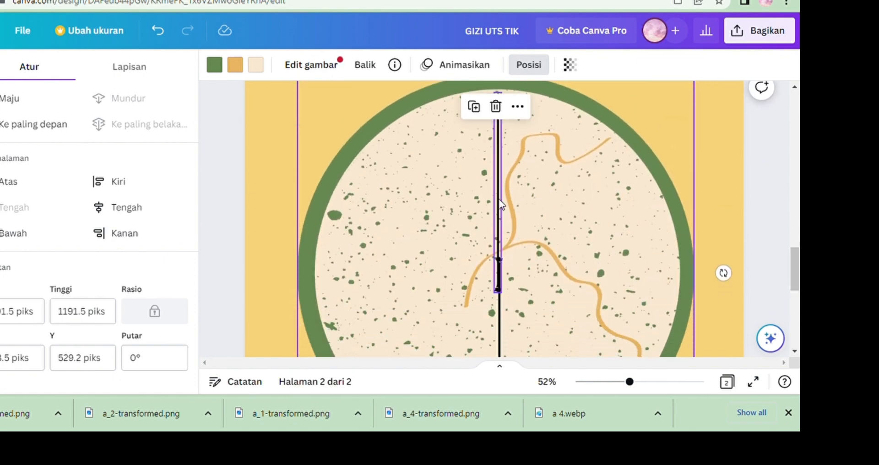
{"action": "mouse_move", "coordinate": [504, 204]}
{"action": "left_mouse_down"}
{"action": "mouse_move", "coordinate": [506, 197]}
{"action": "mouse_move", "coordinate": [508, 210]}
{"action": "left_mouse_up"}
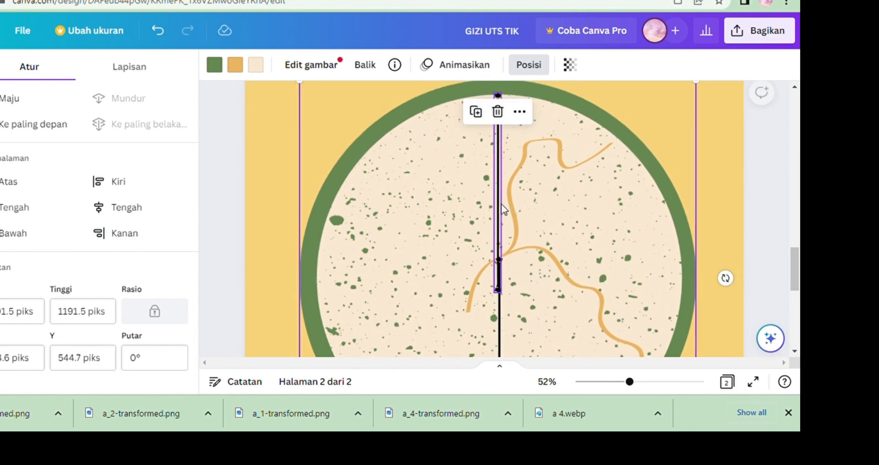
{"action": "scroll", "coordinate": [499, 289], "scroll_direction": "down", "scroll_amount": 5}
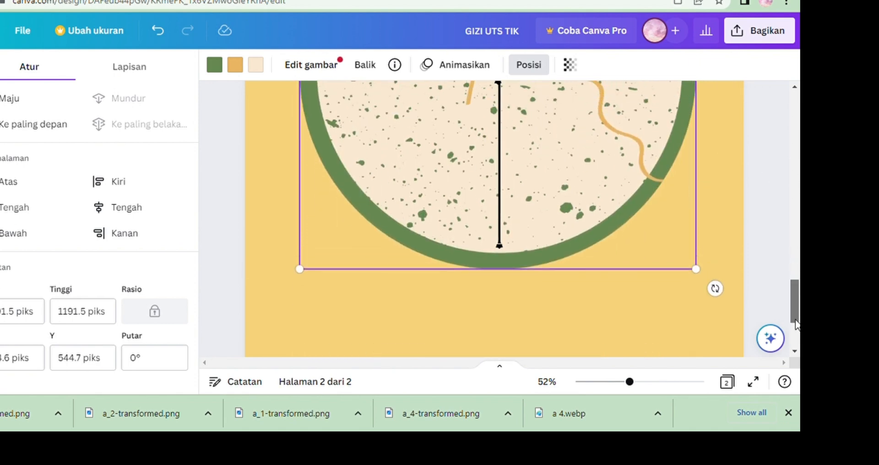
{"action": "mouse_move", "coordinate": [502, 227]}
{"action": "left_mouse_down"}
{"action": "mouse_move", "coordinate": [503, 241]}
{"action": "mouse_move", "coordinate": [507, 230]}
{"action": "left_mouse_up"}
{"action": "left_click", "coordinate": [501, 230]}
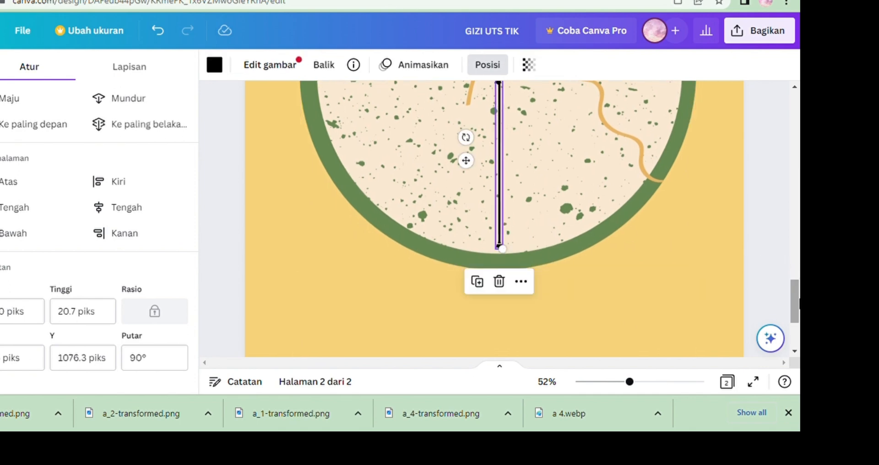
{"action": "mouse_move", "coordinate": [799, 309]}
{"action": "left_mouse_down"}
{"action": "mouse_move", "coordinate": [799, 243]}
{"action": "mouse_move", "coordinate": [799, 307]}
{"action": "left_mouse_up"}
{"action": "mouse_move", "coordinate": [503, 229]}
{"action": "left_mouse_down"}
{"action": "mouse_move", "coordinate": [506, 243]}
{"action": "mouse_move", "coordinate": [502, 235]}
{"action": "left_mouse_up"}
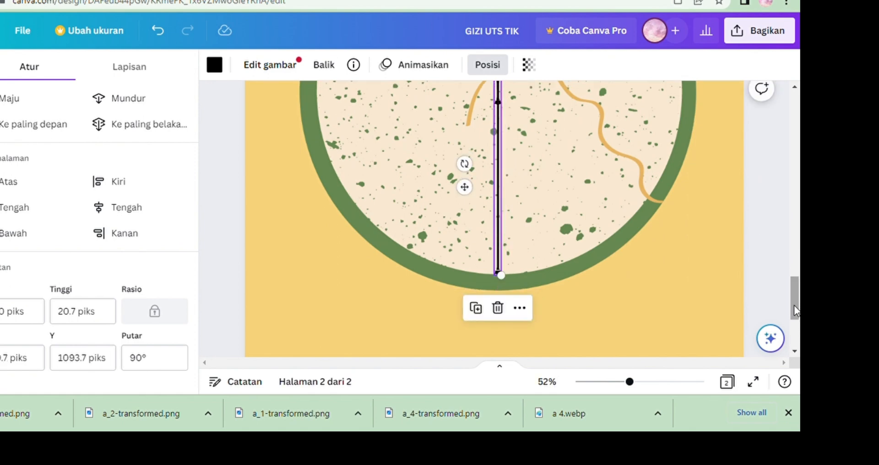
{"action": "left_click_drag", "start_coordinate": [794, 306], "coordinate": [779, 266]}
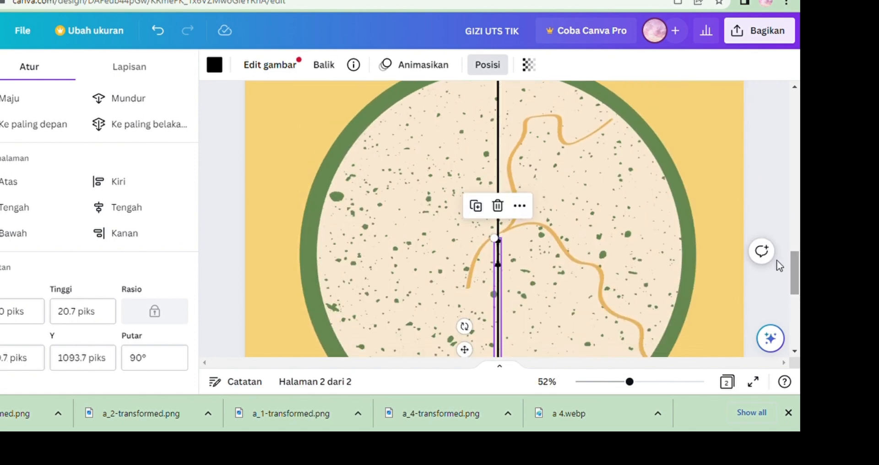
{"action": "left_click", "coordinate": [719, 180]}
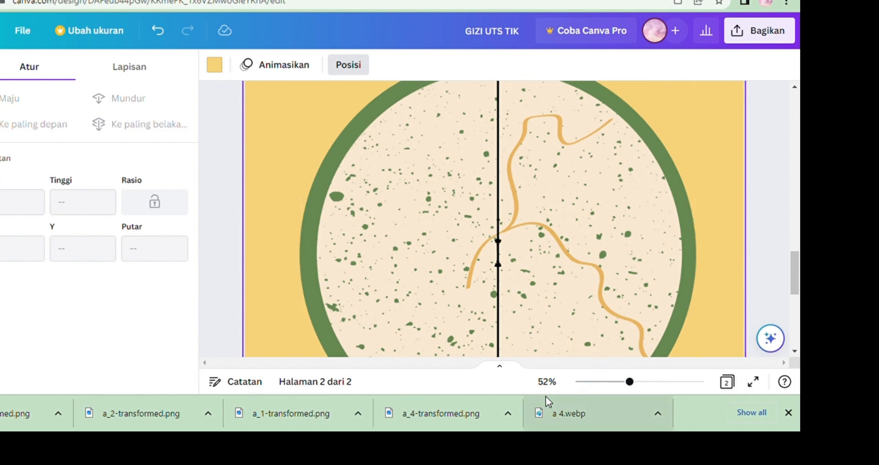
{"action": "left_click", "coordinate": [606, 383]}
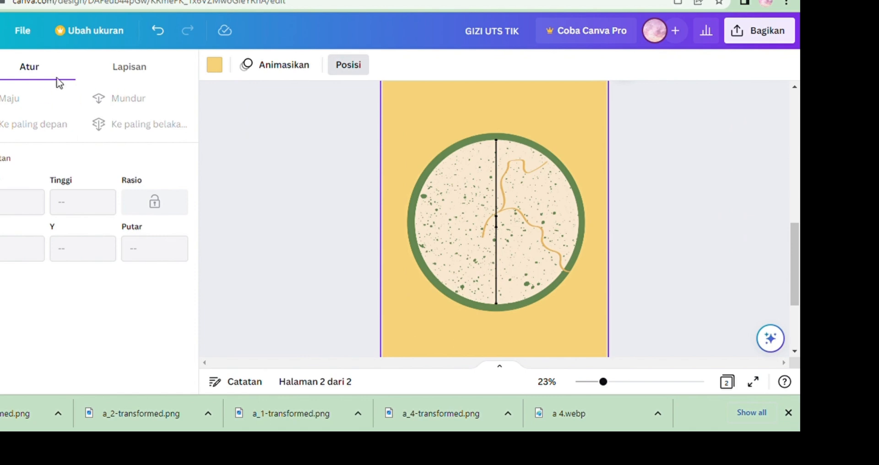
Duplicate the upper vertical line and move the copy into the plate's left half.
{"action": "right_click", "coordinate": [495, 169]}
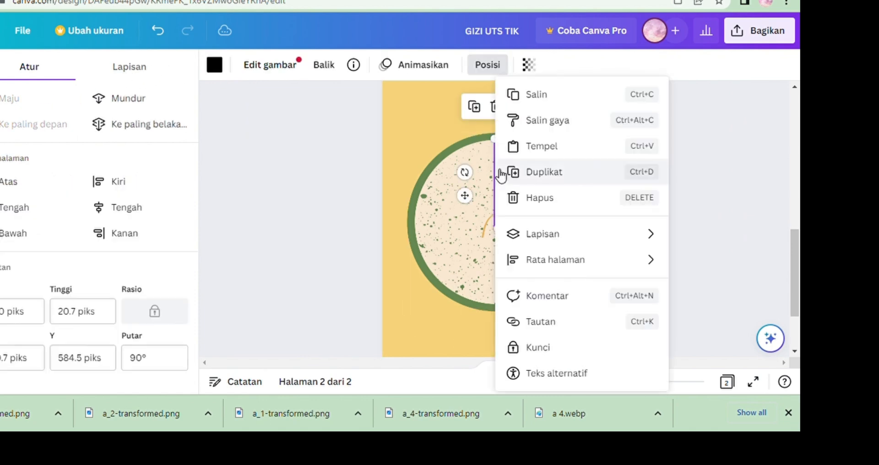
{"action": "left_click", "coordinate": [511, 147]}
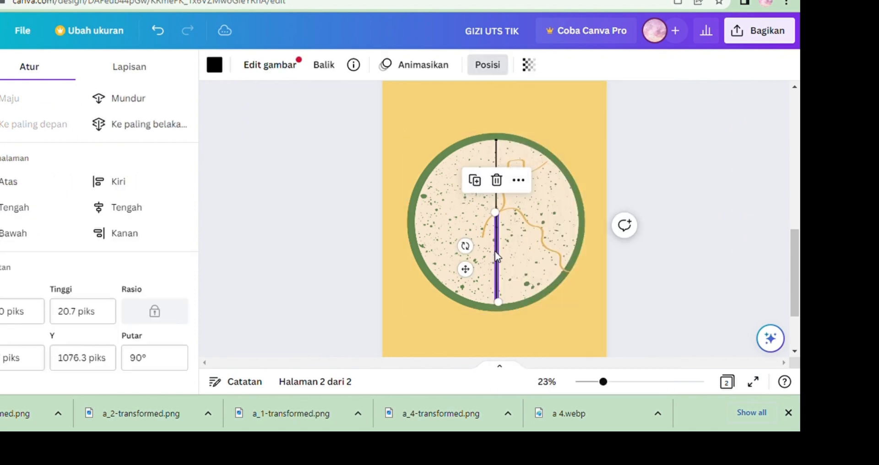
{"action": "left_click_drag", "start_coordinate": [497, 257], "coordinate": [460, 196]}
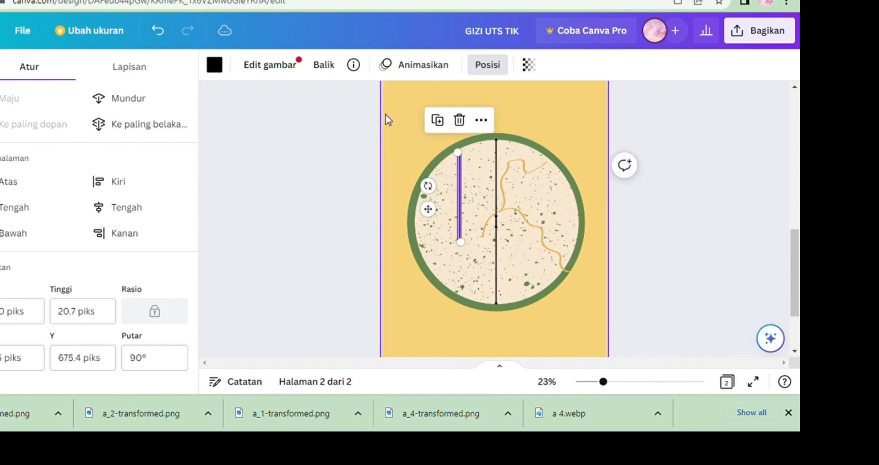
Set the copied line's rotation to 30 degrees and place it between the plate's centre and upper-left rim.
{"action": "left_click", "coordinate": [153, 369]}
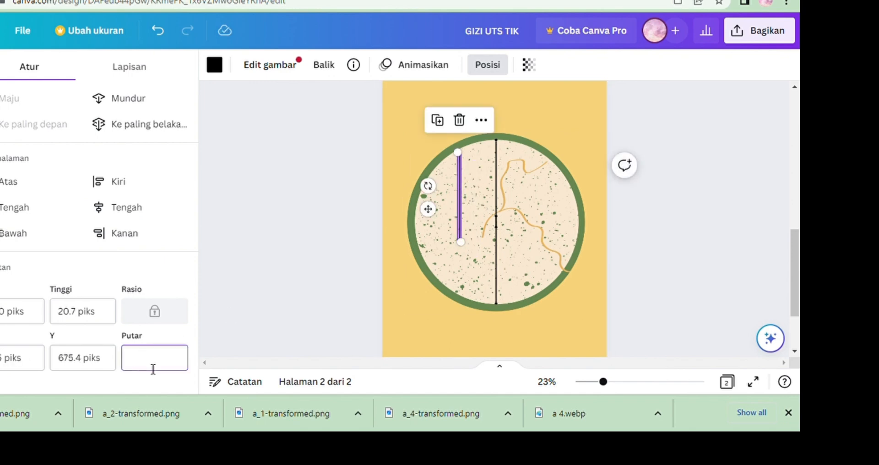
{"action": "type", "text": "30"}
{"action": "key", "text": "Return"}
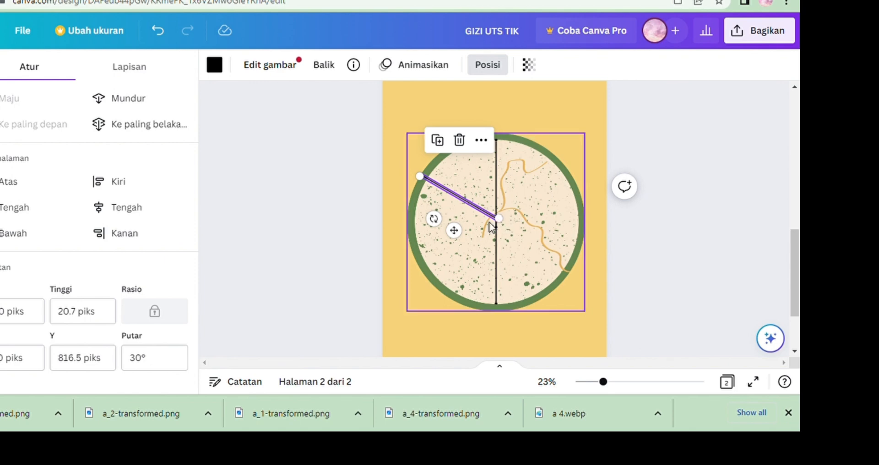
{"action": "left_click_drag", "start_coordinate": [493, 222], "coordinate": [495, 229]}
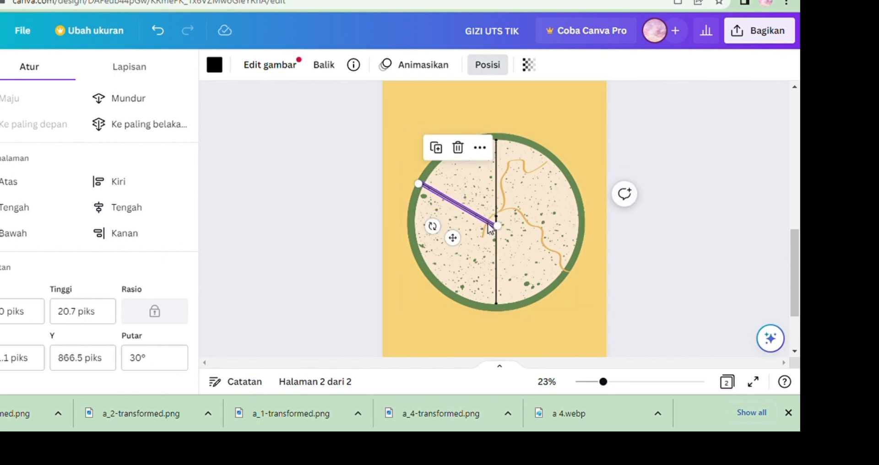
Nudge the diagonal line so its outer end meets the plate's inner rim.
{"action": "left_click", "coordinate": [633, 382]}
{"action": "left_click", "coordinate": [656, 227]}
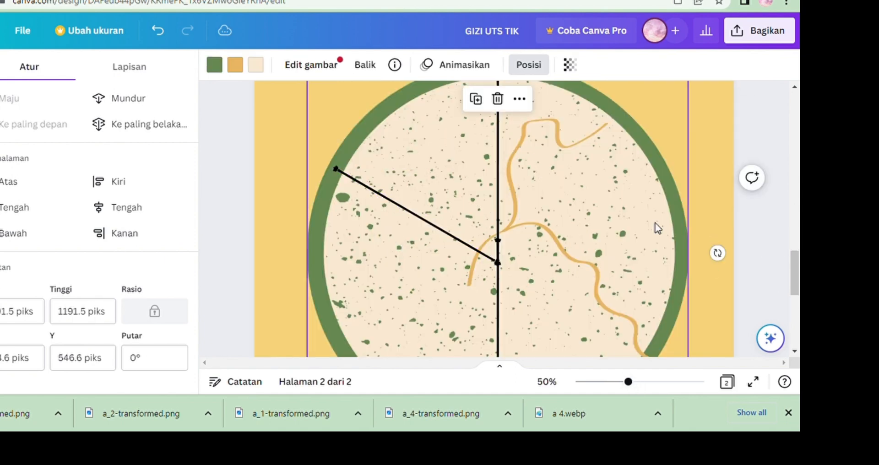
{"action": "left_click", "coordinate": [339, 173]}
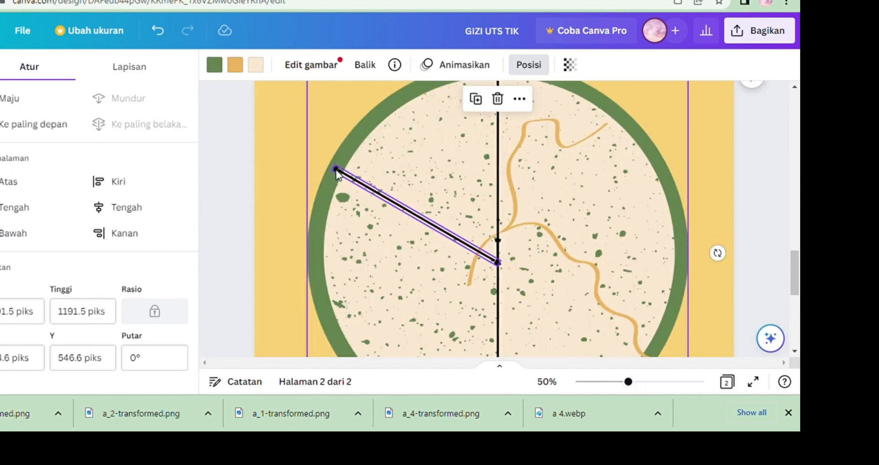
{"action": "left_click_drag", "start_coordinate": [339, 178], "coordinate": [339, 174]}
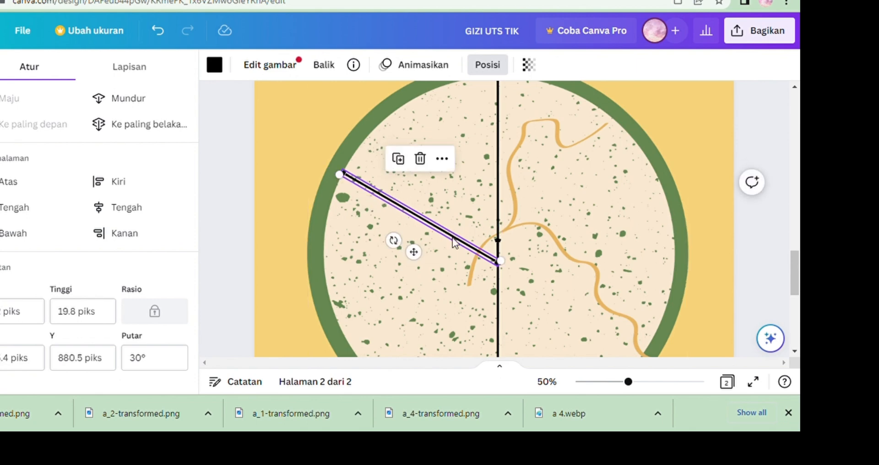
Copy the upper vertical line, paste it, and move the copy into the plate's right half.
{"action": "left_click", "coordinate": [500, 222]}
{"action": "right_click", "coordinate": [499, 223]}
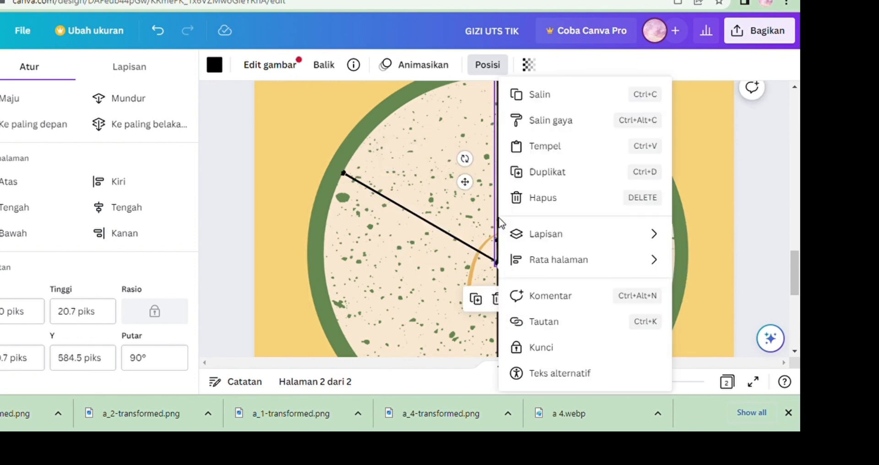
{"action": "left_click", "coordinate": [585, 104]}
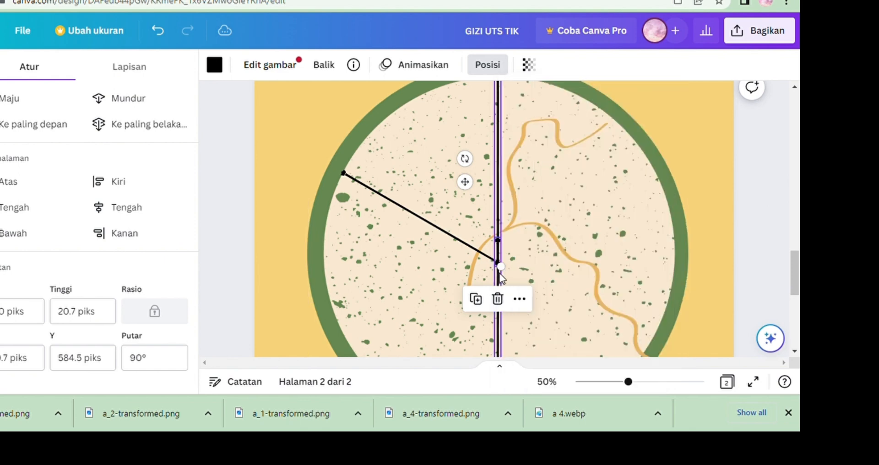
{"action": "left_click", "coordinate": [512, 258]}
{"action": "right_click", "coordinate": [512, 258]}
{"action": "left_click", "coordinate": [558, 146]}
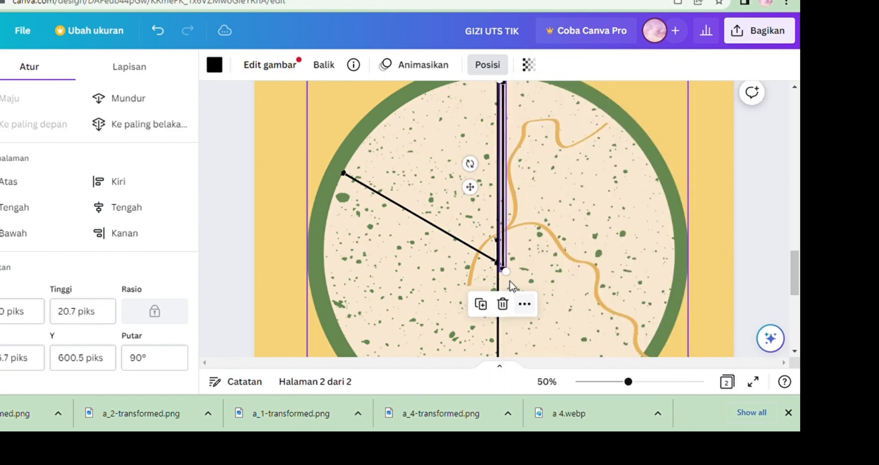
{"action": "left_click_drag", "start_coordinate": [502, 255], "coordinate": [546, 264]}
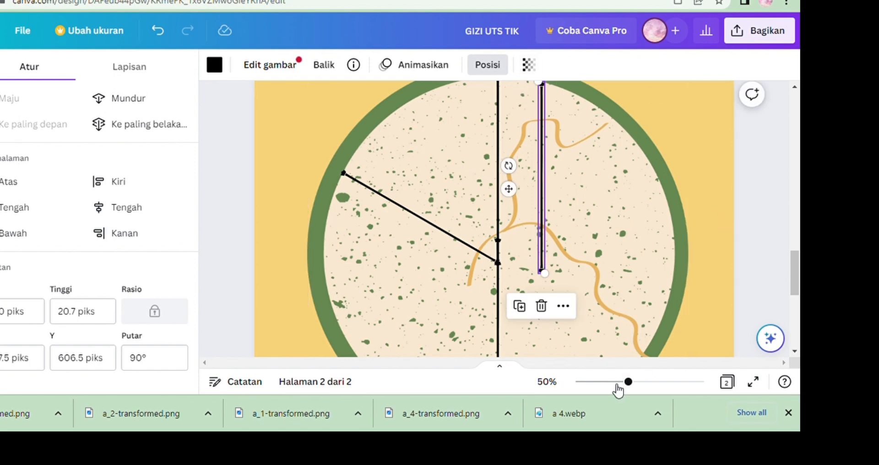
Rotate the copied line to 150 degrees and place it between the plate's centre and upper-right rim.
{"action": "left_click", "coordinate": [614, 383]}
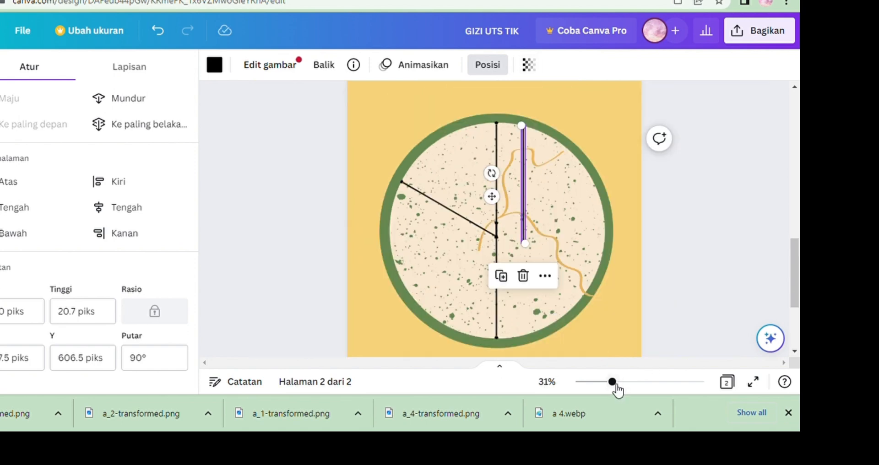
{"action": "left_click", "coordinate": [157, 370]}
{"action": "type", "text": "9"}
{"action": "type", "text": "2"}
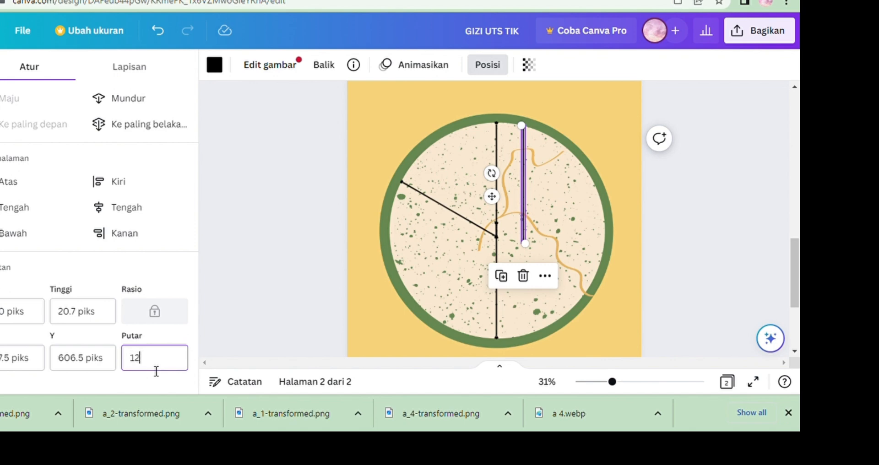
{"action": "type", "text": "0"}
{"action": "key", "text": "Return"}
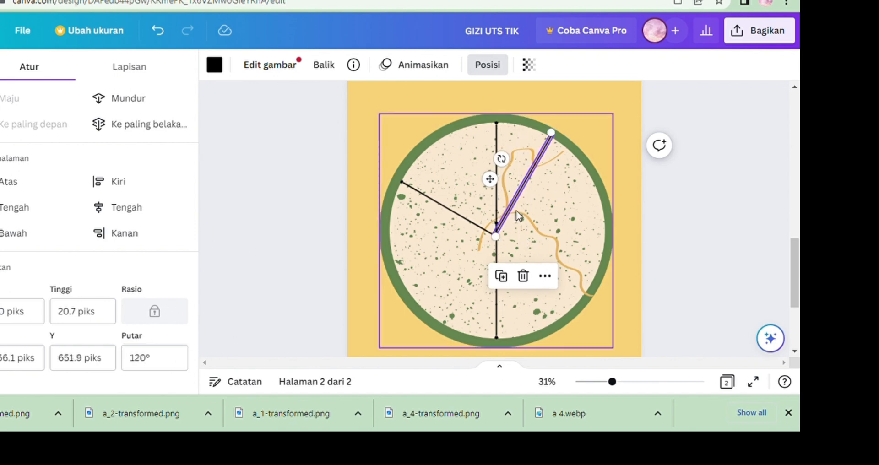
{"action": "mouse_move", "coordinate": [516, 213]}
{"action": "left_mouse_down"}
{"action": "mouse_move", "coordinate": [532, 221]}
{"action": "mouse_move", "coordinate": [523, 225]}
{"action": "left_mouse_up"}
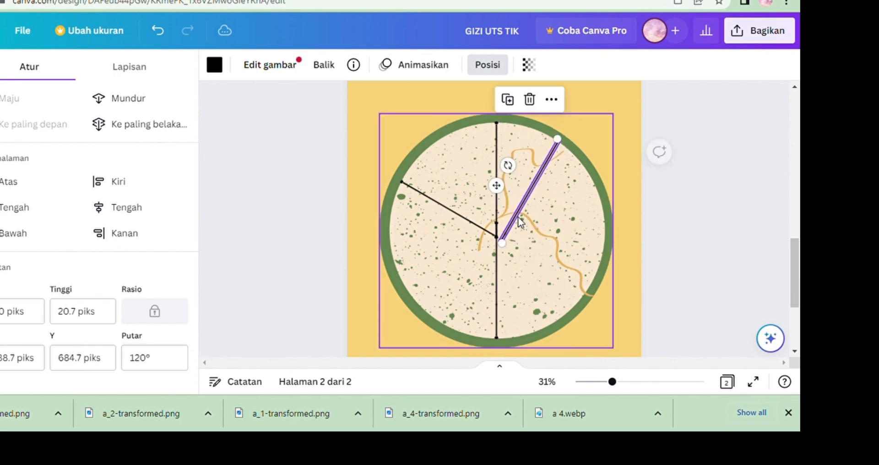
{"action": "left_click", "coordinate": [173, 360]}
{"action": "type", "text": "150"}
{"action": "key", "text": "Return"}
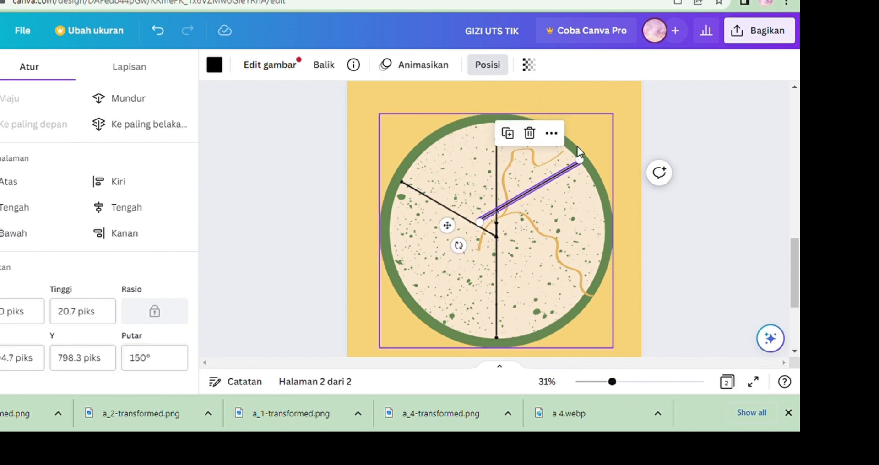
{"action": "left_click_drag", "start_coordinate": [533, 191], "coordinate": [559, 216]}
Shorten the diagonal line so its outer end meets the plate's inner rim, then deselect it.
{"action": "left_click", "coordinate": [628, 383]}
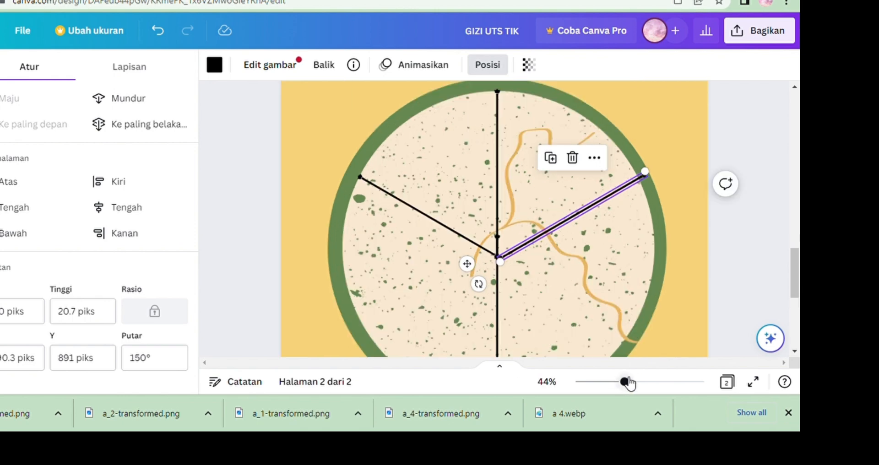
{"action": "left_click_drag", "start_coordinate": [651, 179], "coordinate": [616, 187]}
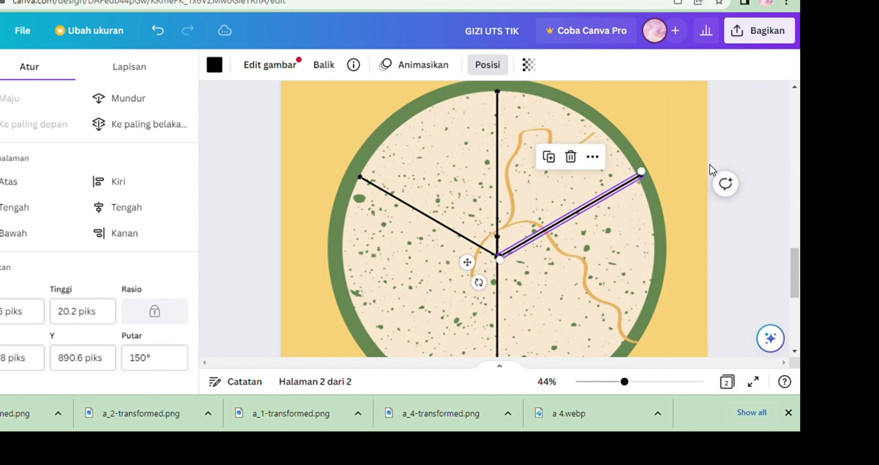
{"action": "left_click", "coordinate": [709, 164]}
{"action": "left_click", "coordinate": [762, 150]}
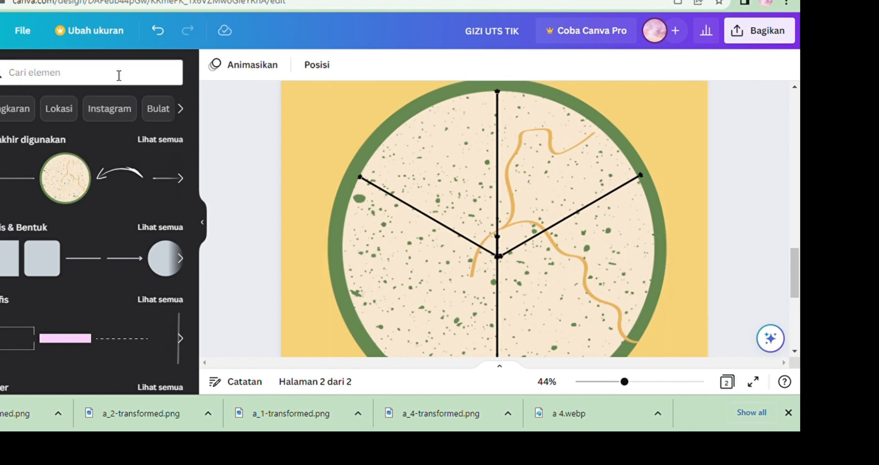
Search the graphics for "panah" and add a curved hand-drawn arrow above the plate's upper-left rim.
{"action": "left_click", "coordinate": [611, 382]}
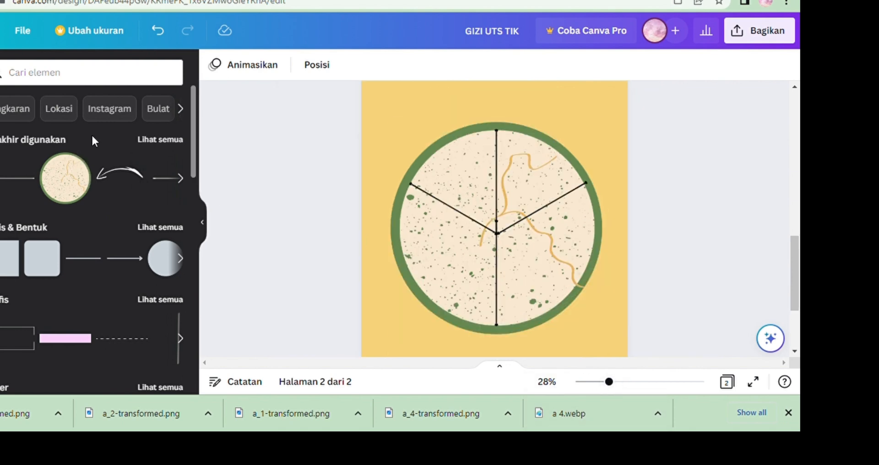
{"action": "left_click", "coordinate": [112, 82]}
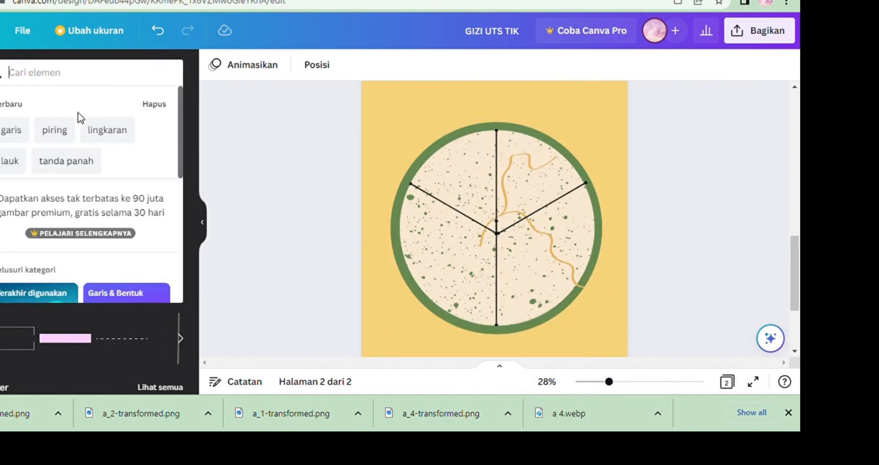
{"action": "left_click", "coordinate": [61, 163]}
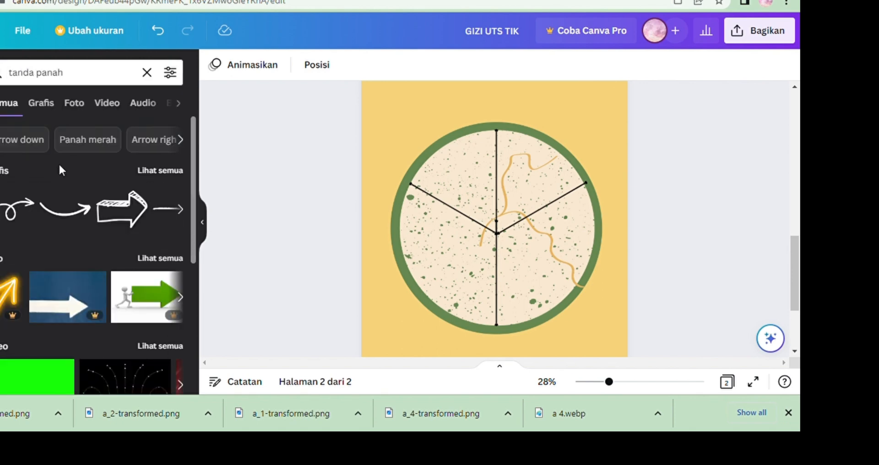
{"action": "left_click", "coordinate": [52, 110]}
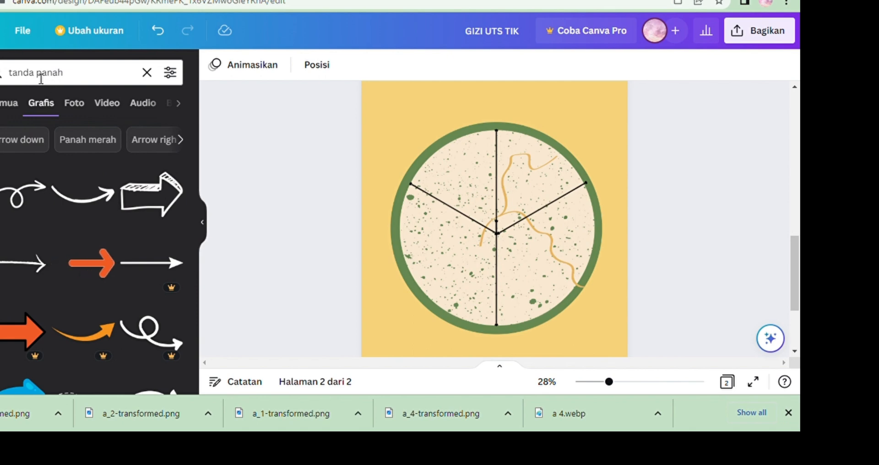
{"action": "left_click", "coordinate": [35, 73]}
{"action": "key", "text": "BackSpace"}
{"action": "key", "text": "BackSpace"}
{"action": "key", "text": "BackSpace"}
{"action": "key", "text": "BackSpace"}
{"action": "key", "text": "BackSpace"}
{"action": "key", "text": "Return"}
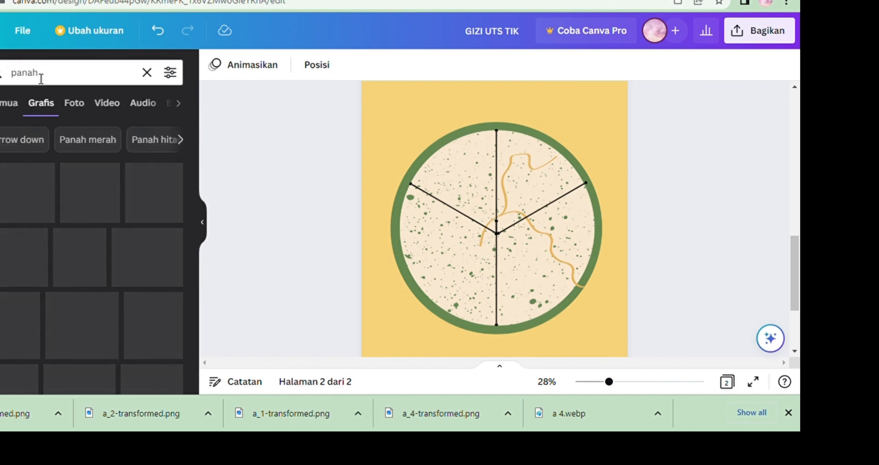
{"action": "scroll", "coordinate": [195, 204], "scroll_direction": "down", "scroll_amount": 5}
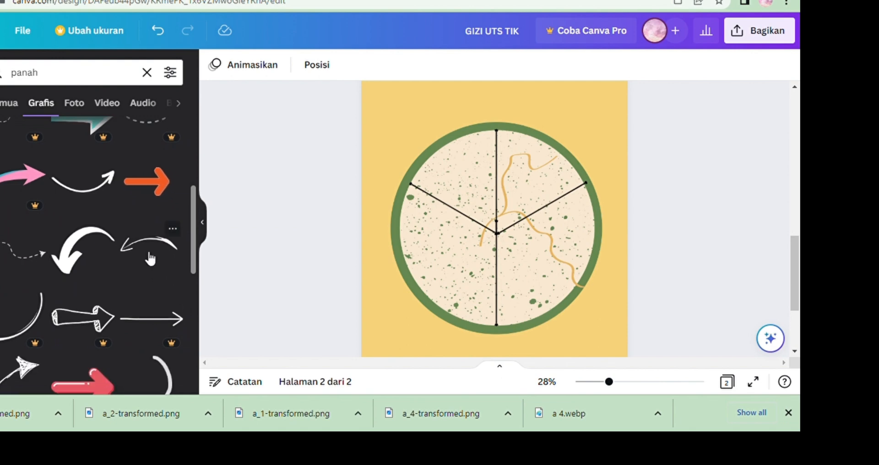
{"action": "left_click_drag", "start_coordinate": [147, 245], "coordinate": [416, 126]}
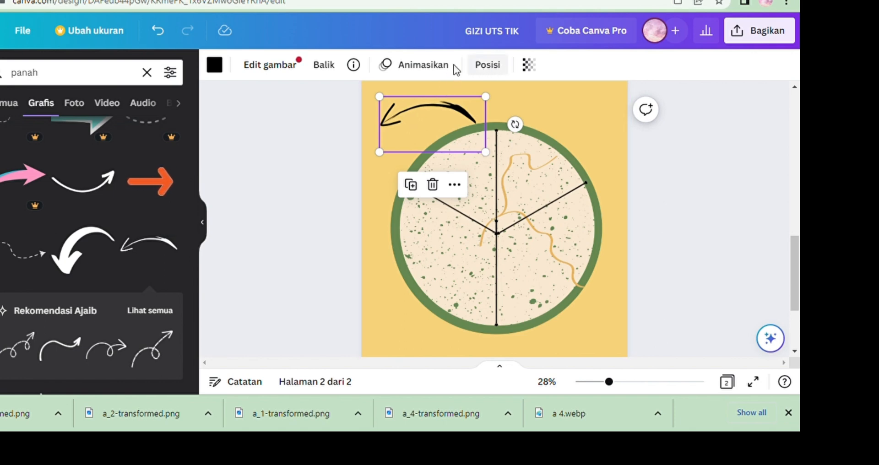
Set the arrow's rotation to 120 degrees and flip it vertically and horizontally so it curves upward.
{"action": "left_click", "coordinate": [488, 65]}
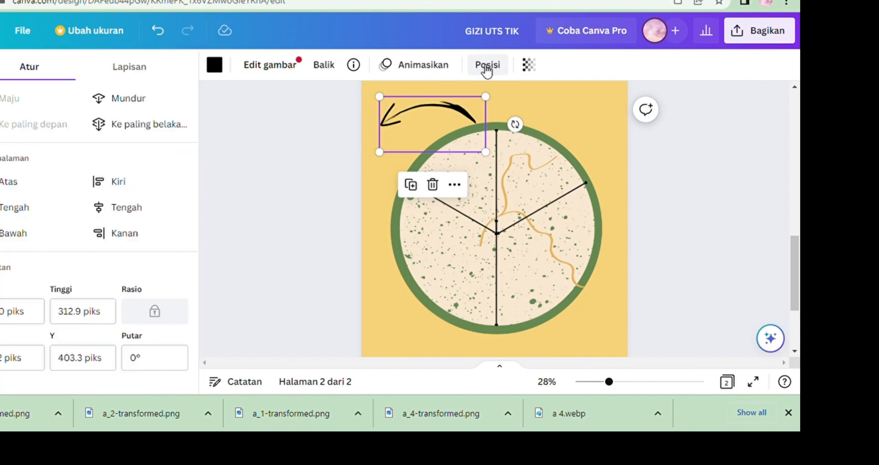
{"action": "left_click", "coordinate": [180, 361]}
{"action": "type", "text": "120"}
{"action": "key", "text": "Return"}
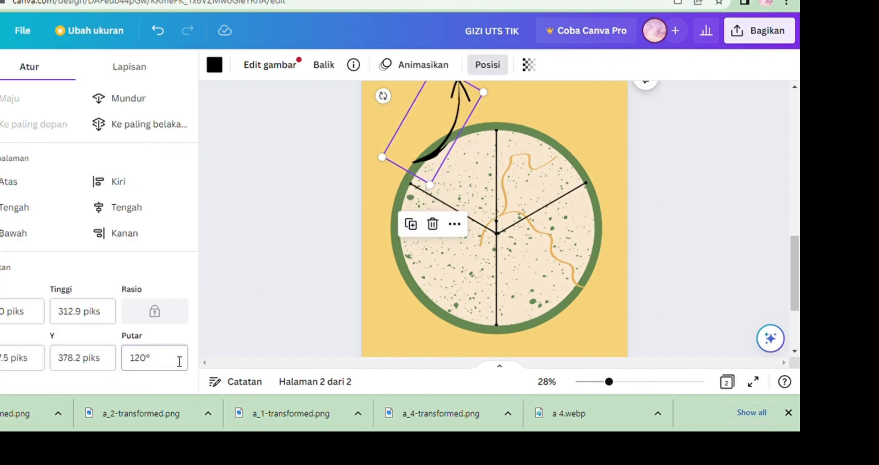
{"action": "left_click", "coordinate": [336, 72]}
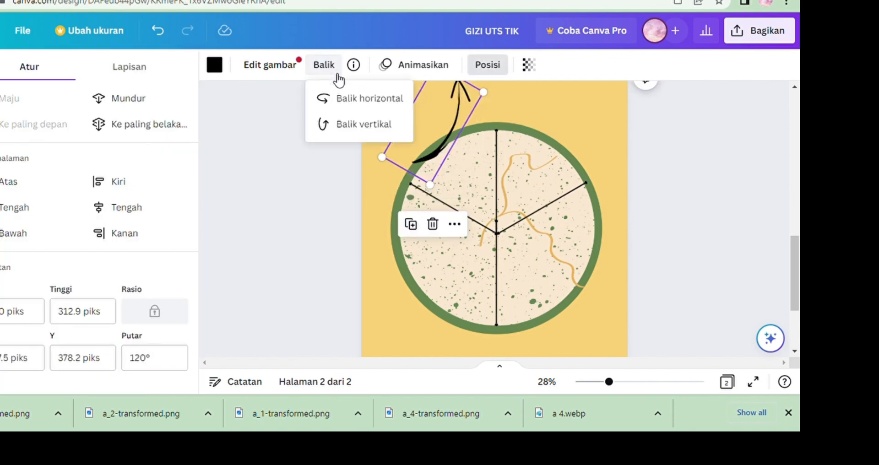
{"action": "left_click", "coordinate": [347, 124]}
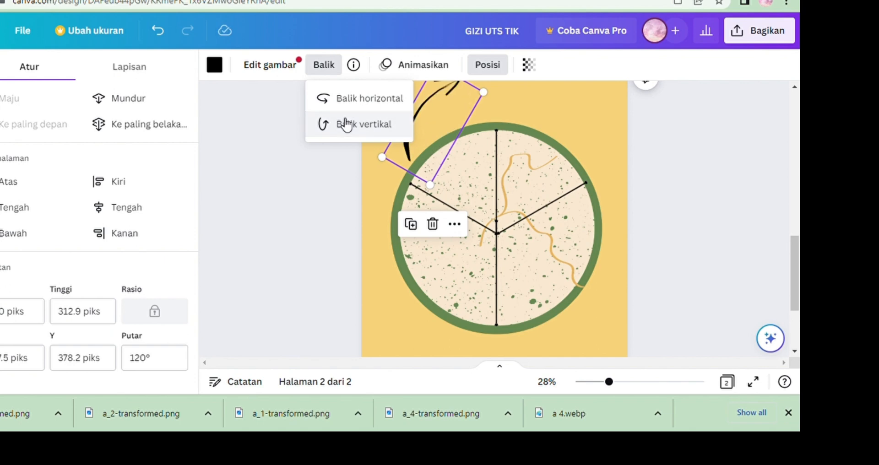
{"action": "left_click", "coordinate": [348, 103]}
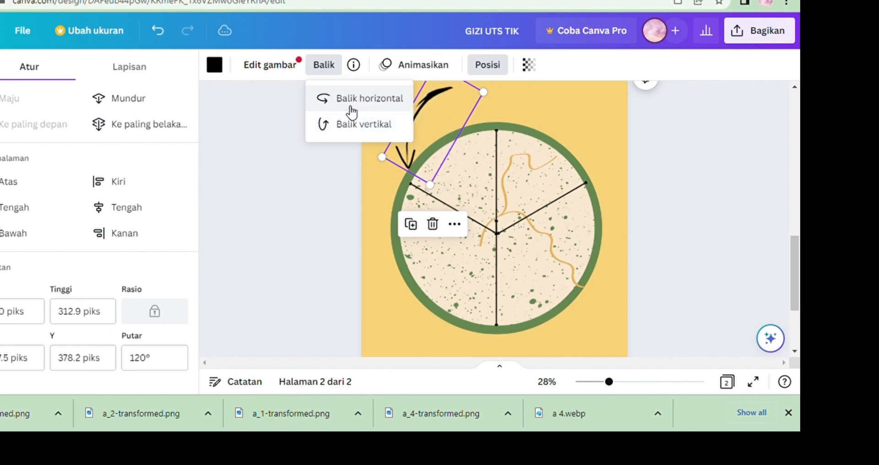
{"action": "left_click", "coordinate": [351, 125]}
{"action": "left_click", "coordinate": [352, 127]}
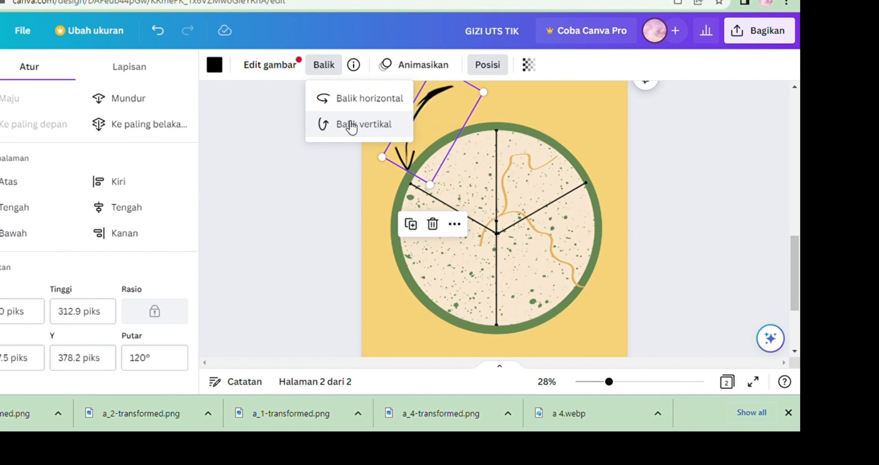
{"action": "left_click", "coordinate": [352, 109]}
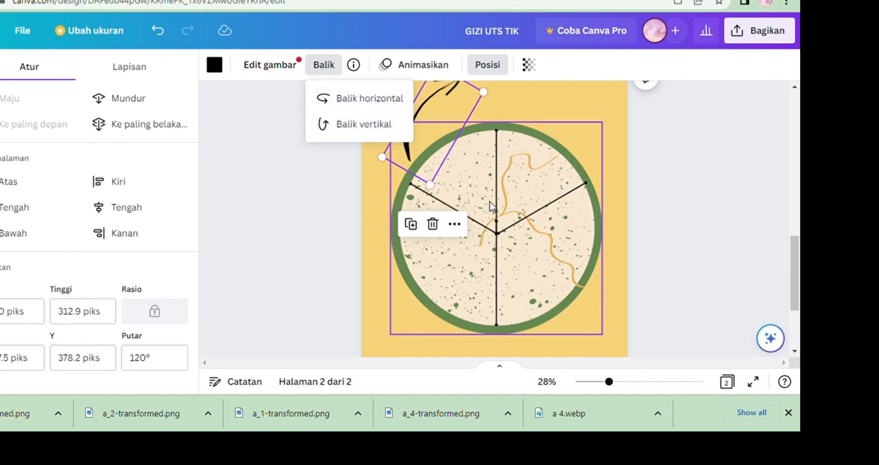
Shrink the arrow, set its rotation to 100 degrees, and place it just outside the plate's upper-left rim.
{"action": "scroll", "coordinate": [566, 223], "scroll_direction": "up", "scroll_amount": 3}
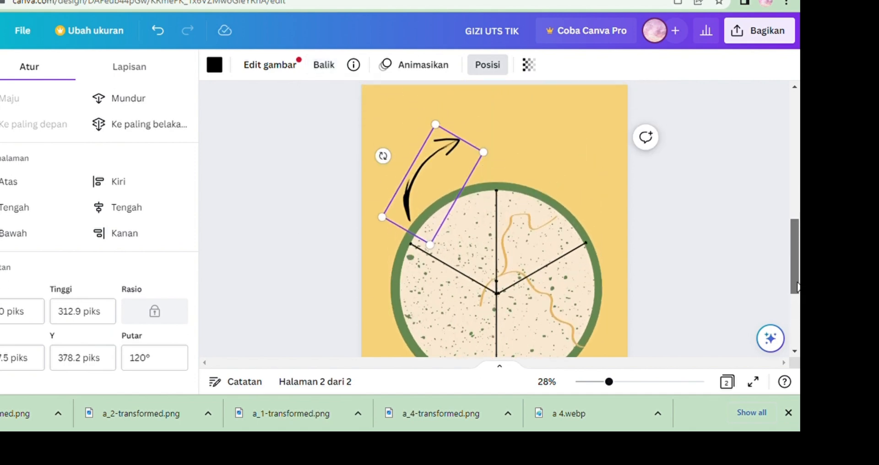
{"action": "left_click_drag", "start_coordinate": [435, 248], "coordinate": [434, 197]}
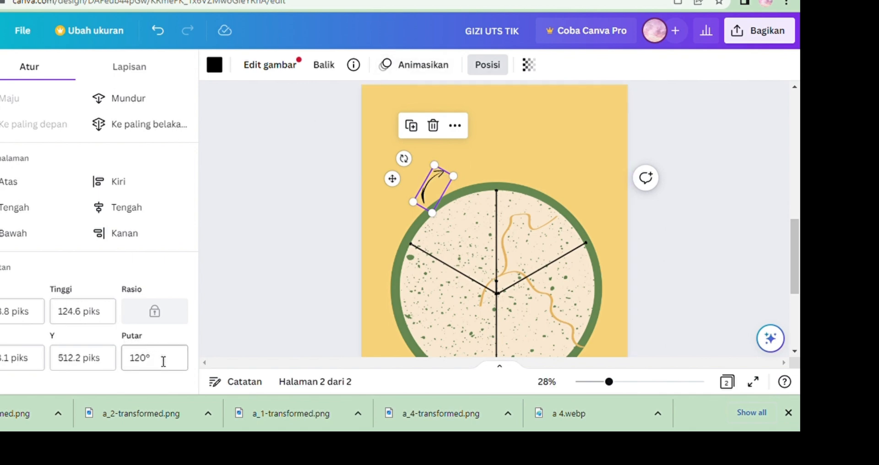
{"action": "key", "text": "Return"}
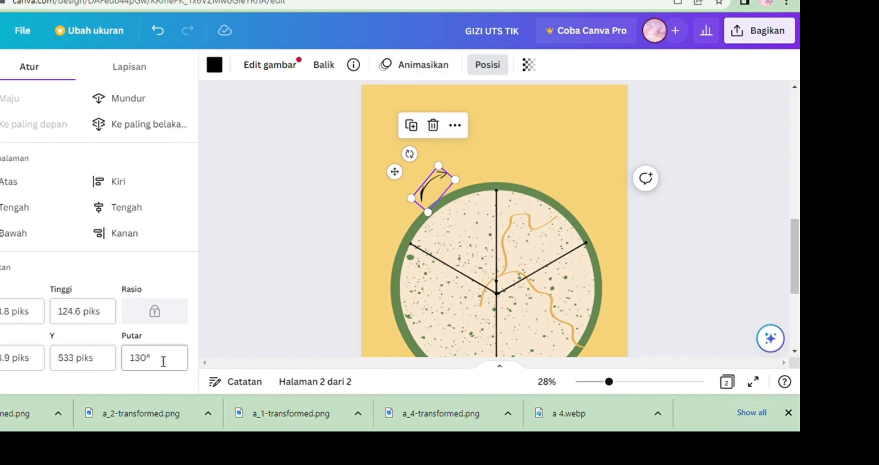
{"action": "type", "text": "00"}
{"action": "key", "text": "Return"}
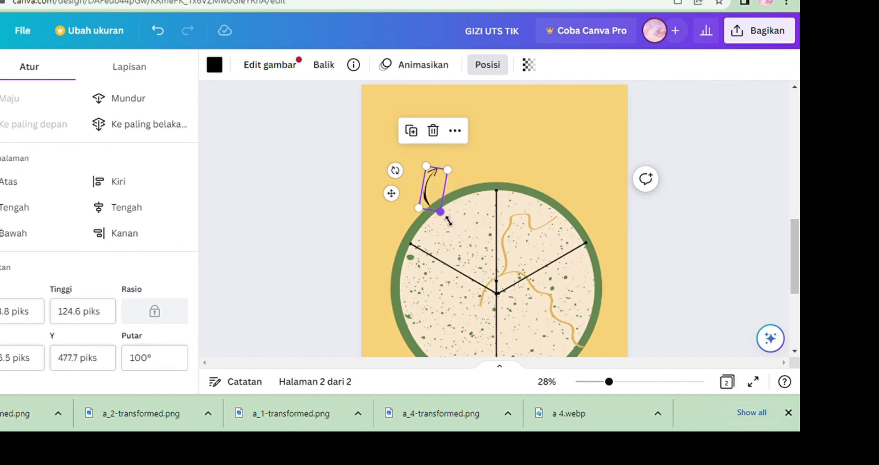
{"action": "left_click_drag", "start_coordinate": [446, 220], "coordinate": [435, 190]}
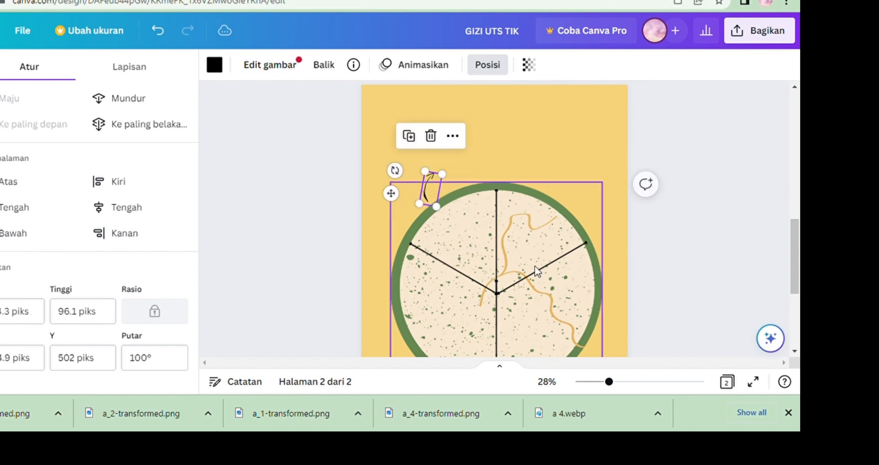
Copy the arrow, paste it, and move the copy beside the plate's upper-right rim.
{"action": "left_click", "coordinate": [640, 382]}
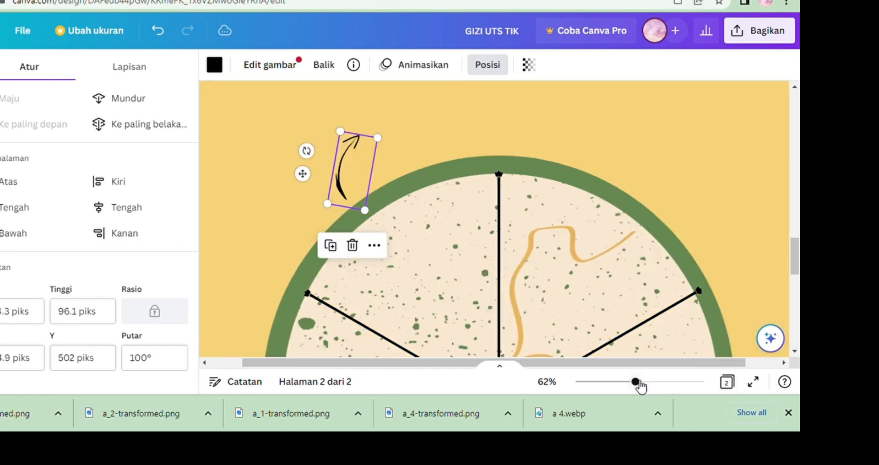
{"action": "right_click", "coordinate": [353, 171]}
{"action": "left_click", "coordinate": [411, 101]}
{"action": "left_click", "coordinate": [684, 189]}
{"action": "right_click", "coordinate": [659, 184]}
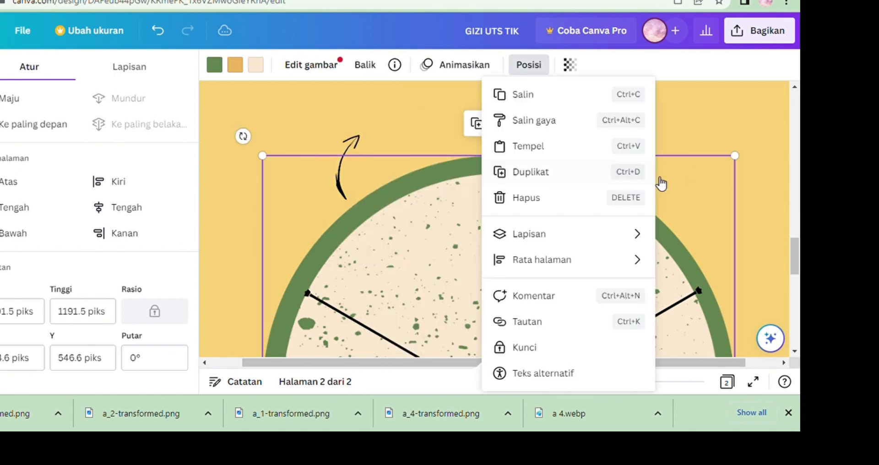
{"action": "left_click", "coordinate": [543, 148]}
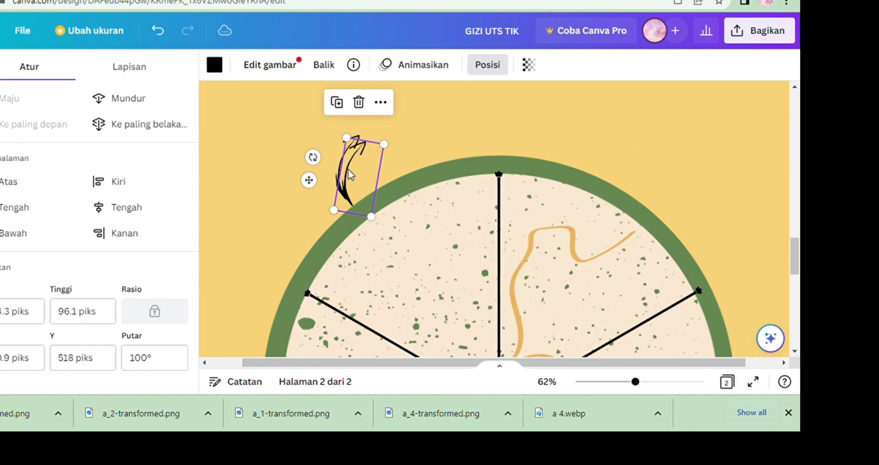
{"action": "left_click_drag", "start_coordinate": [348, 169], "coordinate": [639, 173]}
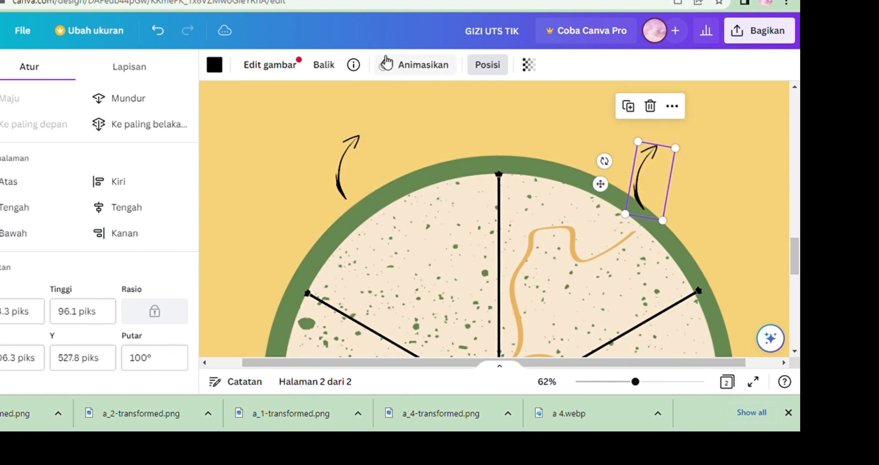
Flip the copied arrow vertically and horizontally, then shrink it and align it with the upper-right rim.
{"action": "left_click", "coordinate": [329, 64]}
{"action": "left_click", "coordinate": [351, 98]}
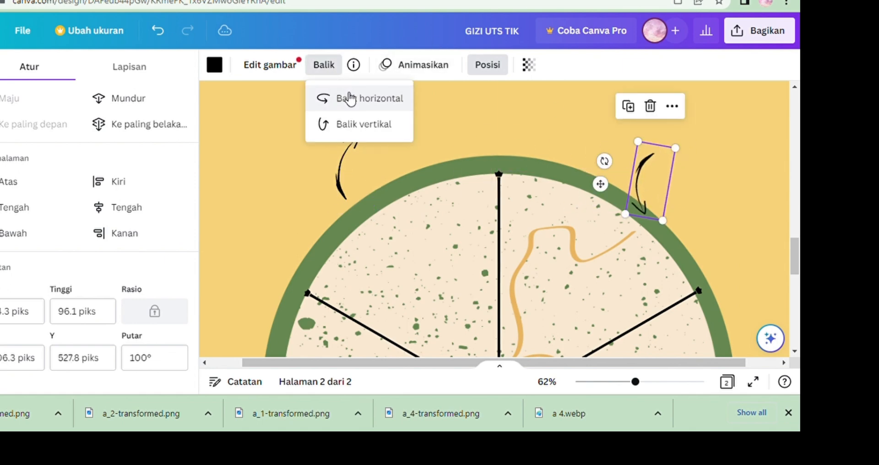
{"action": "left_click", "coordinate": [354, 125]}
{"action": "left_click", "coordinate": [357, 112]}
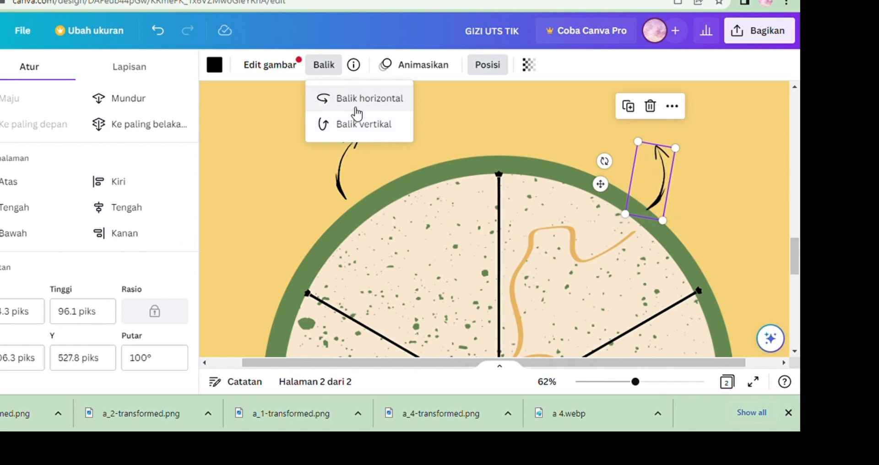
{"action": "left_click_drag", "start_coordinate": [646, 169], "coordinate": [646, 161]}
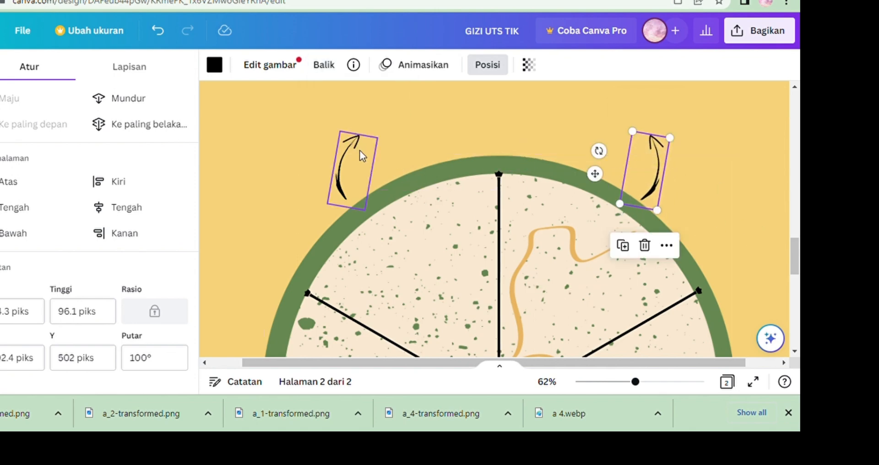
{"action": "left_click_drag", "start_coordinate": [658, 211], "coordinate": [655, 187]}
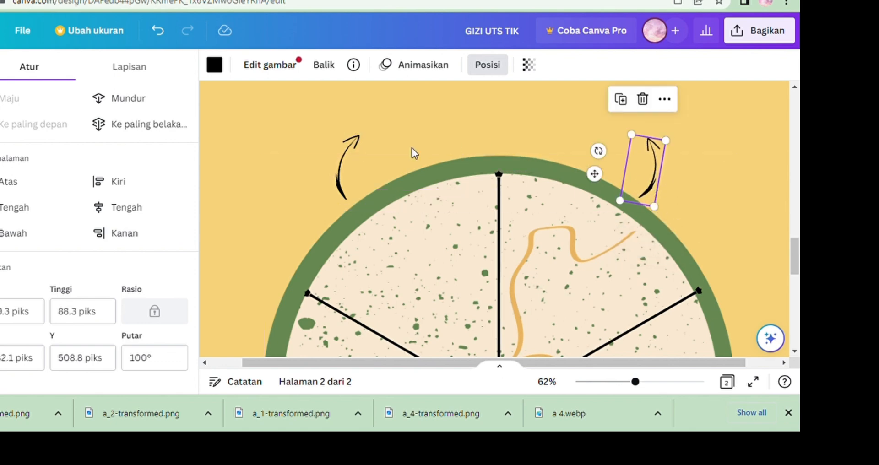
Copy the upper-left arrow, paste the copy, and move it below the plate's lower-left rim.
{"action": "scroll", "coordinate": [795, 257], "scroll_direction": "down", "scroll_amount": 1}
{"action": "scroll", "coordinate": [668, 333], "scroll_direction": "down", "scroll_amount": 1}
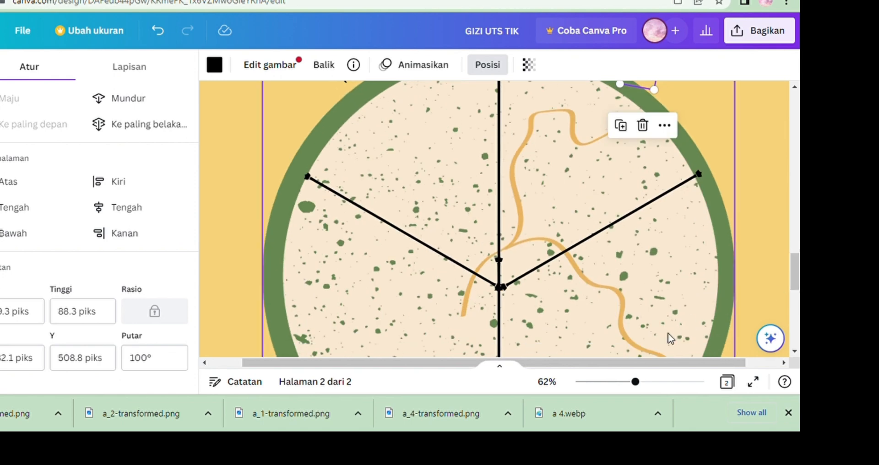
{"action": "left_click", "coordinate": [597, 381]}
{"action": "left_click", "coordinate": [613, 253]}
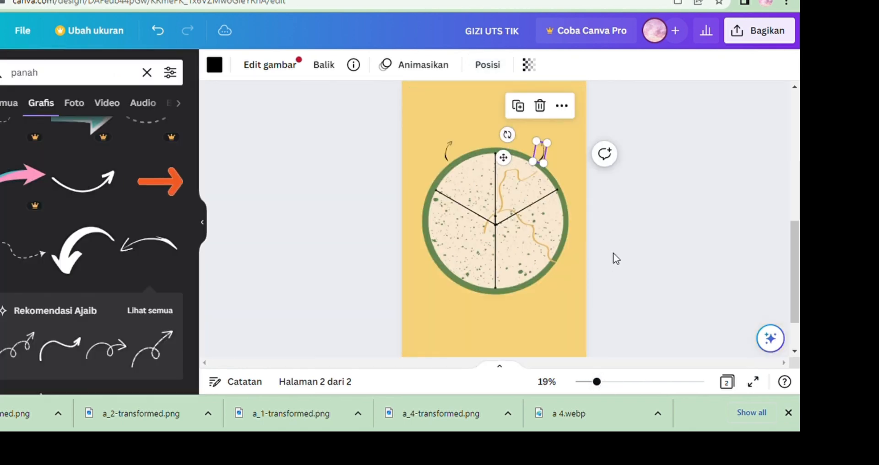
{"action": "left_click", "coordinate": [664, 259]}
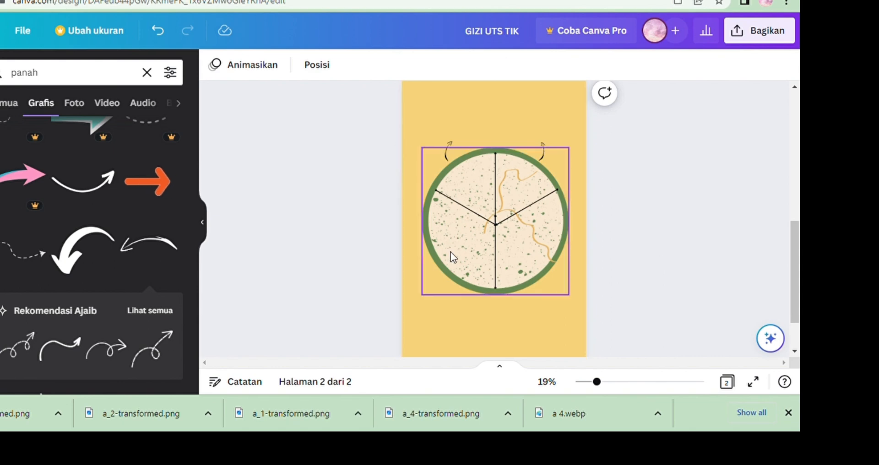
{"action": "left_click", "coordinate": [448, 153]}
{"action": "right_click", "coordinate": [446, 153]}
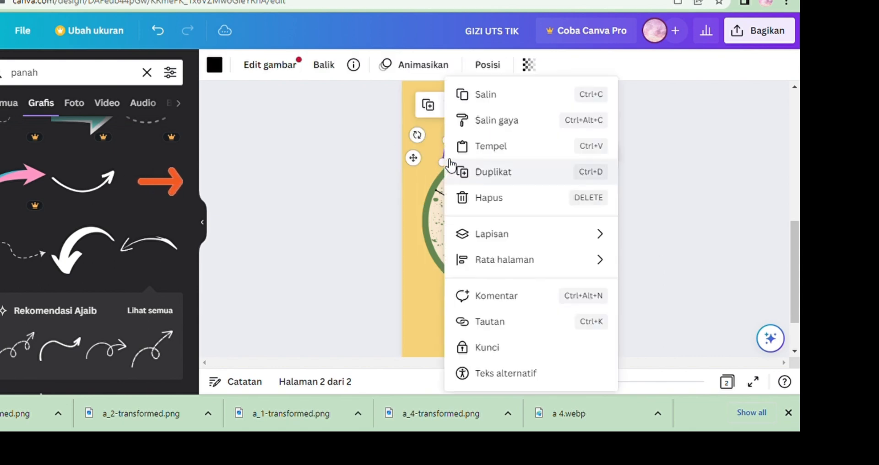
{"action": "left_click", "coordinate": [503, 96]}
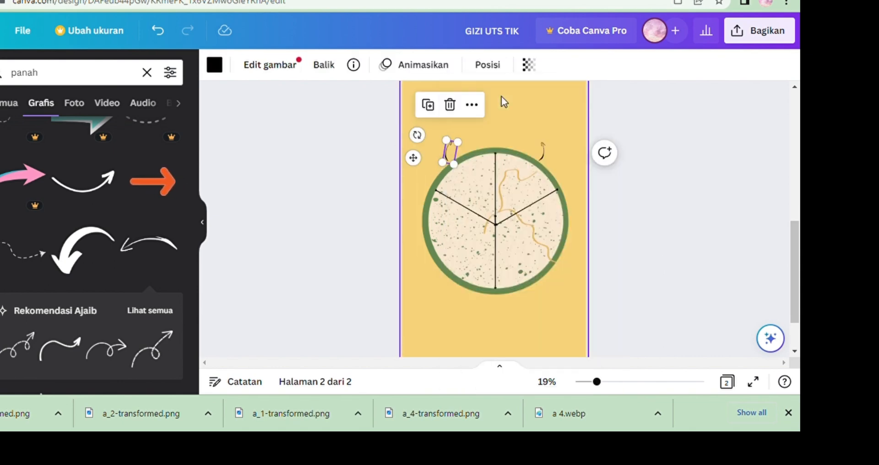
{"action": "right_click", "coordinate": [449, 286]}
{"action": "left_click", "coordinate": [516, 156]}
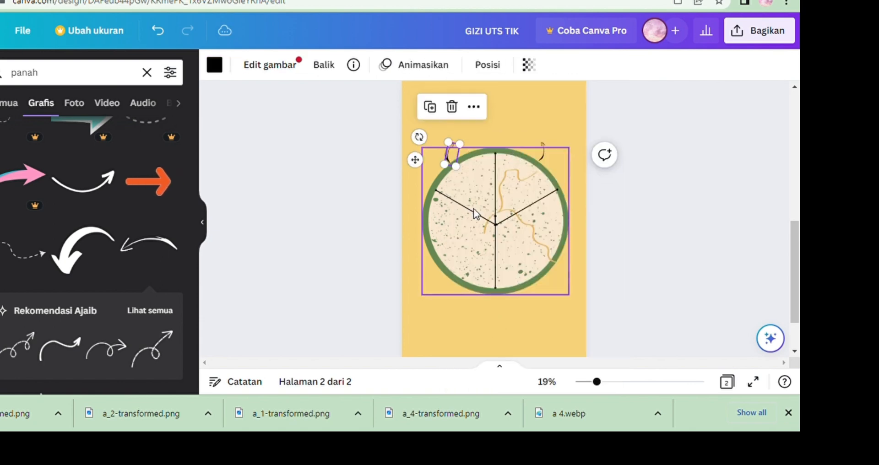
{"action": "left_click_drag", "start_coordinate": [450, 152], "coordinate": [441, 288]}
Flip the lower-left arrow horizontally and nudge it into place beside the rim.
{"action": "left_click", "coordinate": [417, 67]}
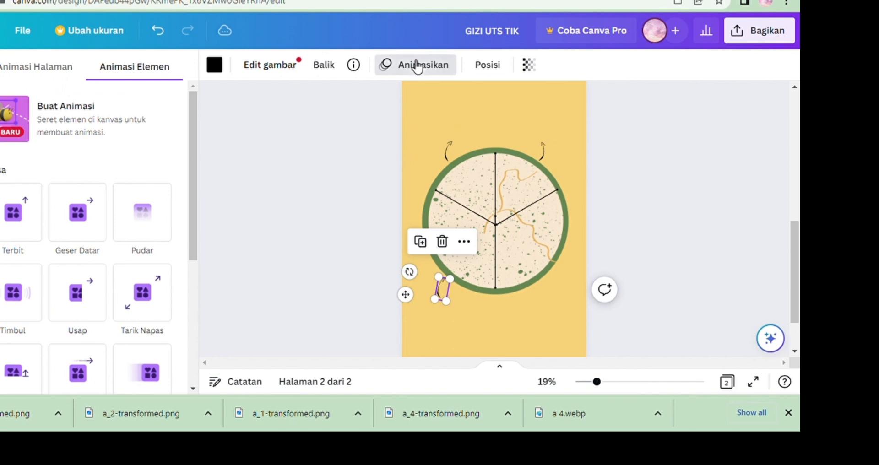
{"action": "left_click", "coordinate": [414, 65]}
{"action": "left_click", "coordinate": [332, 67]}
{"action": "left_click", "coordinate": [353, 98]}
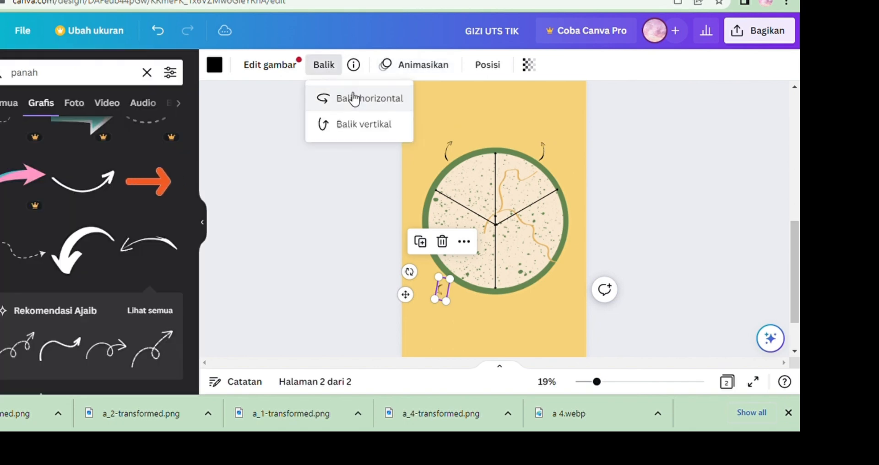
{"action": "mouse_move", "coordinate": [443, 284]}
{"action": "left_mouse_down"}
{"action": "mouse_move", "coordinate": [460, 299]}
{"action": "mouse_move", "coordinate": [452, 297]}
{"action": "left_mouse_up"}
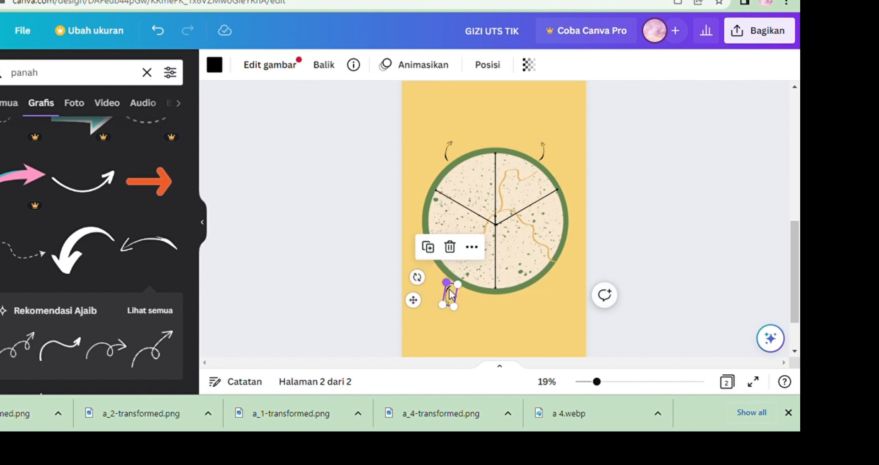
Copy the lower-left arrow, paste it, and move the copy beside the plate's lower-right rim.
{"action": "right_click", "coordinate": [451, 295]}
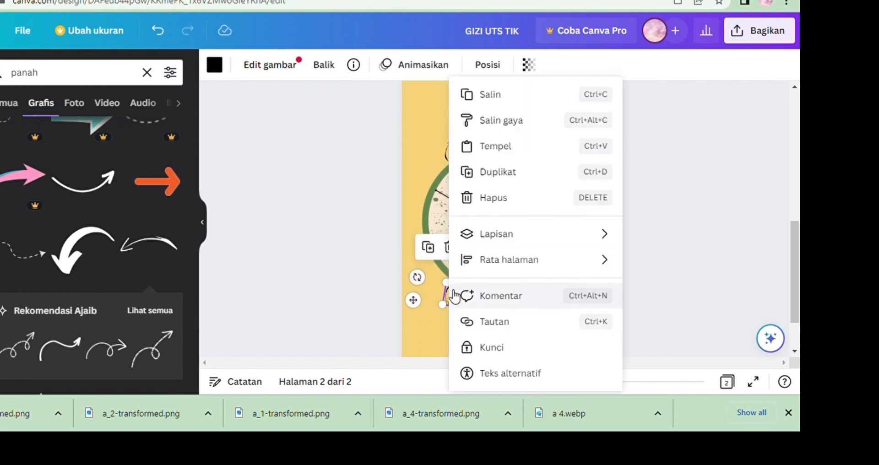
{"action": "left_click", "coordinate": [523, 99]}
{"action": "left_click", "coordinate": [515, 273]}
{"action": "right_click", "coordinate": [543, 294]}
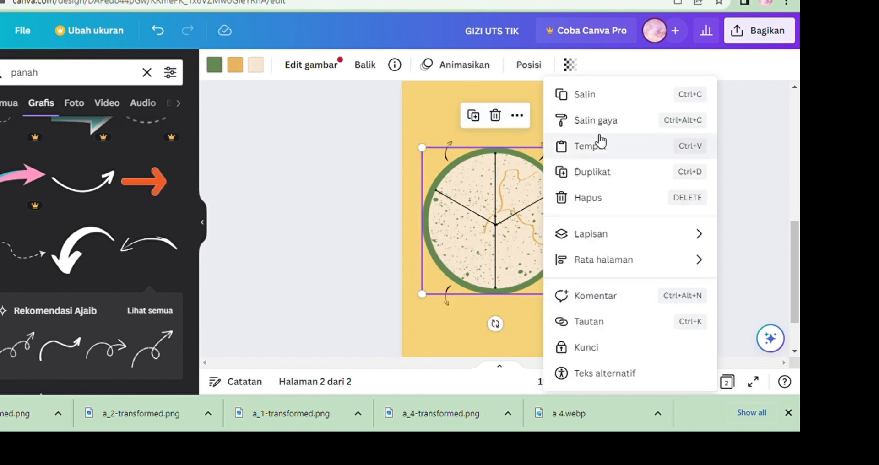
{"action": "left_click", "coordinate": [591, 146]}
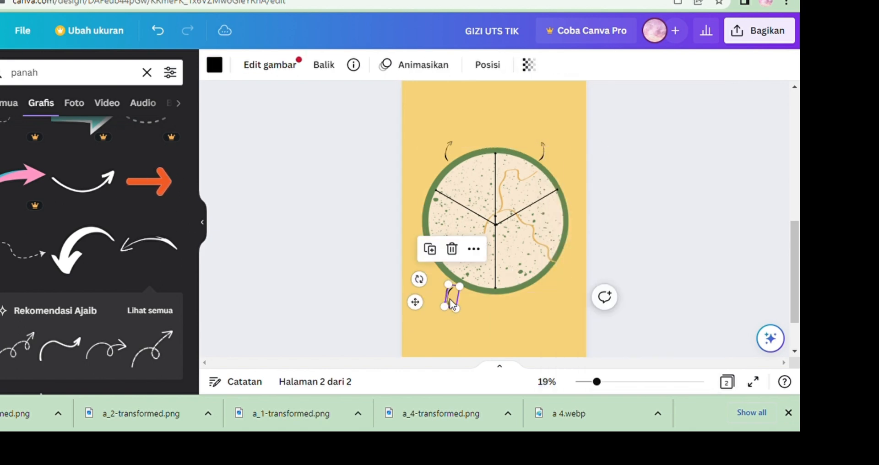
{"action": "left_click_drag", "start_coordinate": [452, 304], "coordinate": [543, 302]}
Flip the lower-right arrow so it curves outward and adjust its position next to the lower-right rim.
{"action": "left_click", "coordinate": [326, 67]}
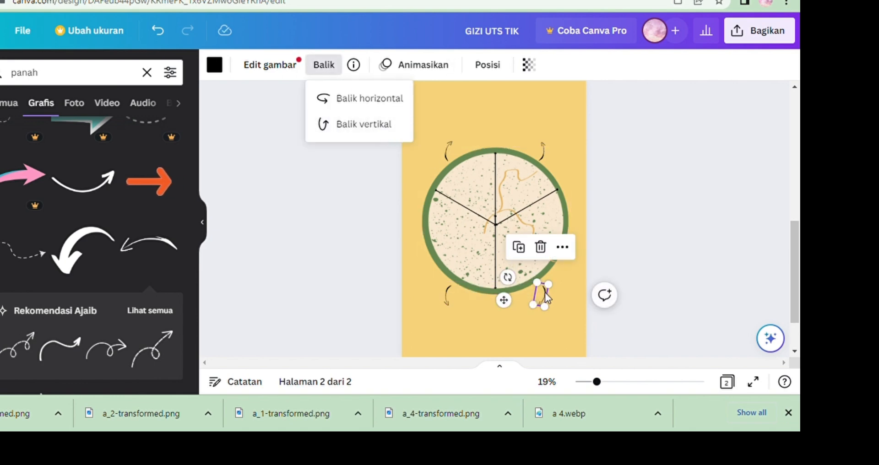
{"action": "mouse_move", "coordinate": [547, 299]}
{"action": "left_mouse_down"}
{"action": "mouse_move", "coordinate": [561, 288]}
{"action": "mouse_move", "coordinate": [549, 284]}
{"action": "mouse_move", "coordinate": [553, 296]}
{"action": "left_mouse_up"}
{"action": "left_click", "coordinate": [617, 384]}
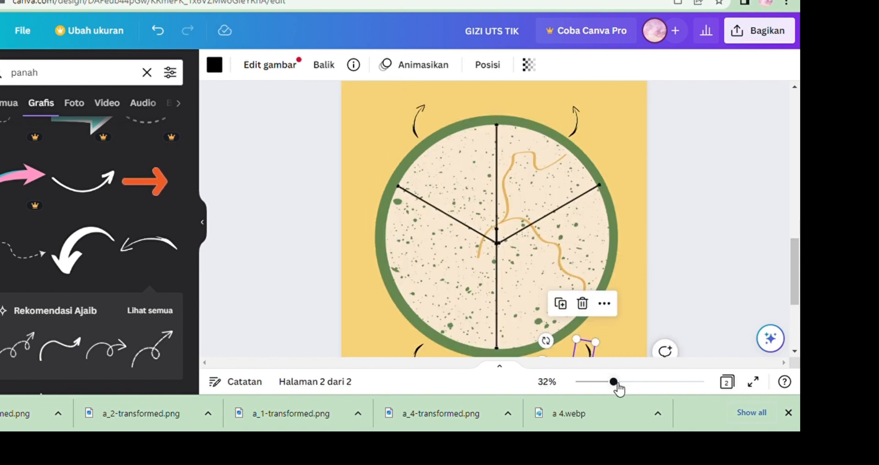
{"action": "scroll", "coordinate": [795, 284], "scroll_direction": "up", "scroll_amount": 2}
{"action": "left_click", "coordinate": [736, 249]}
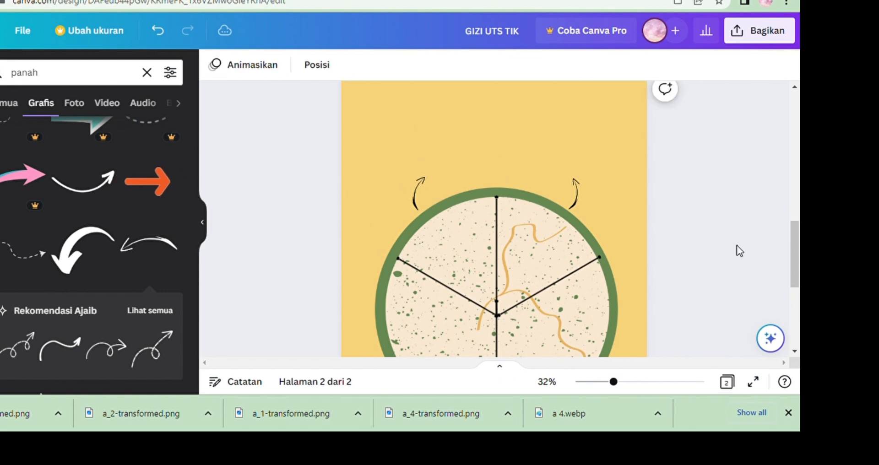
{"action": "left_click_drag", "start_coordinate": [799, 247], "coordinate": [799, 282]}
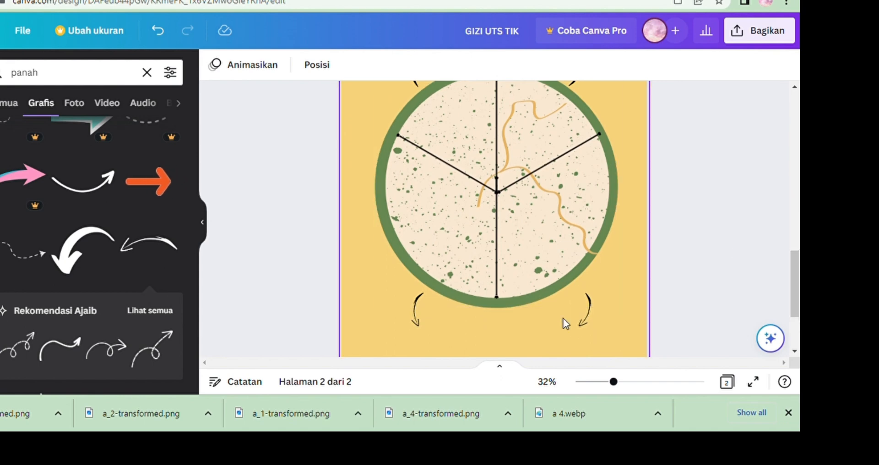
{"action": "left_click_drag", "start_coordinate": [578, 323], "coordinate": [585, 325]}
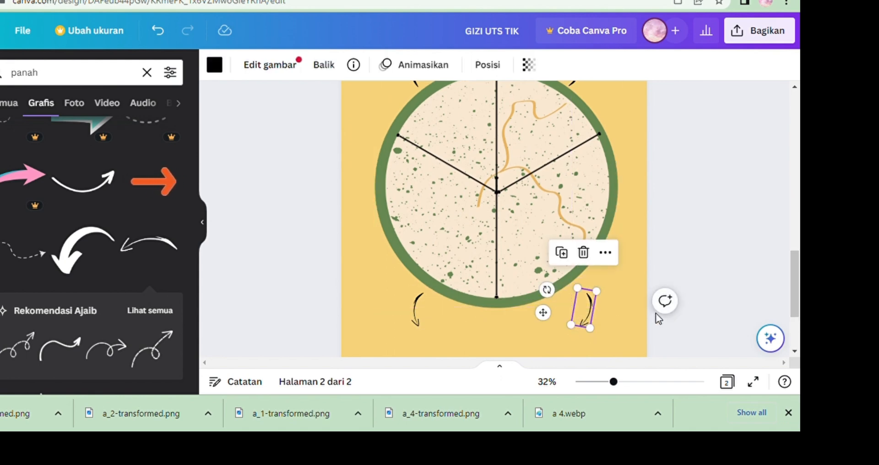
{"action": "left_click", "coordinate": [732, 295]}
{"action": "left_click_drag", "start_coordinate": [799, 297], "coordinate": [799, 291]}
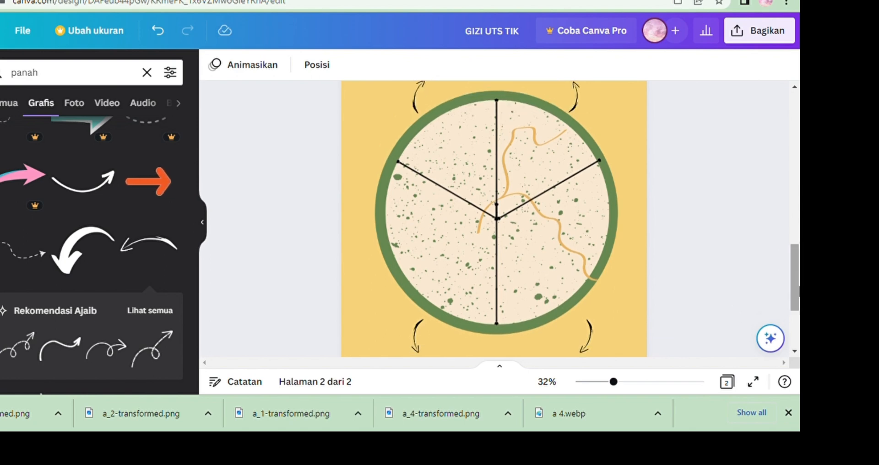
{"action": "left_click", "coordinate": [586, 332]}
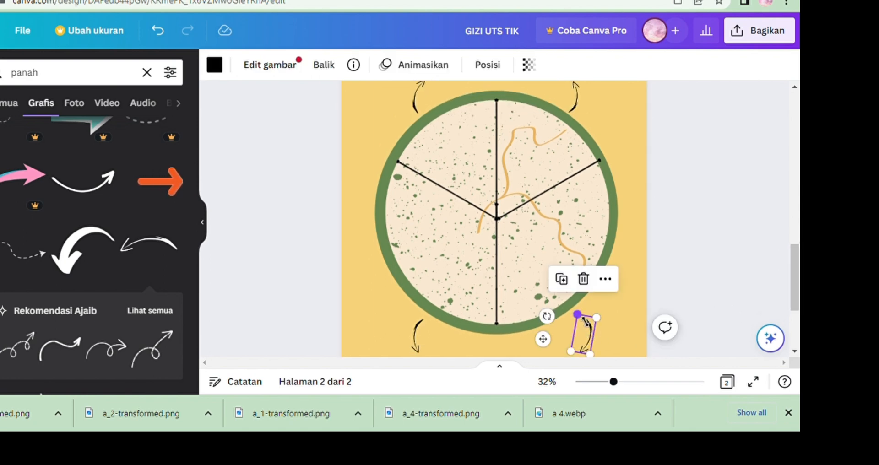
{"action": "left_click_drag", "start_coordinate": [585, 321], "coordinate": [582, 319]}
{"action": "left_click", "coordinate": [743, 272]}
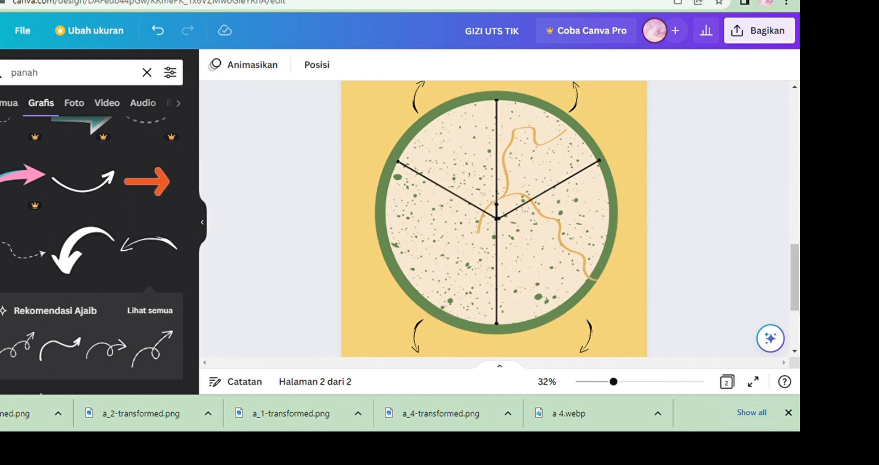
Add the uploaded meat-and-egg image to the plate, shrink it and place it in the upper-left section.
{"action": "left_click", "coordinate": [1, 171]}
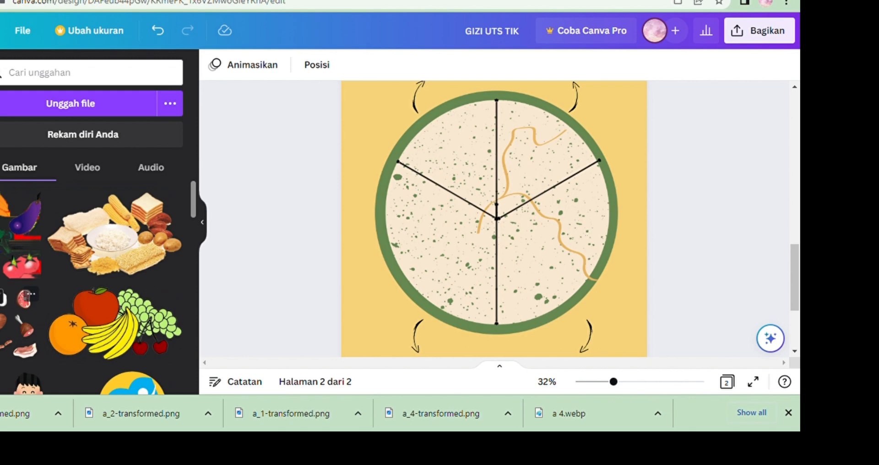
{"action": "left_click", "coordinate": [2, 300]}
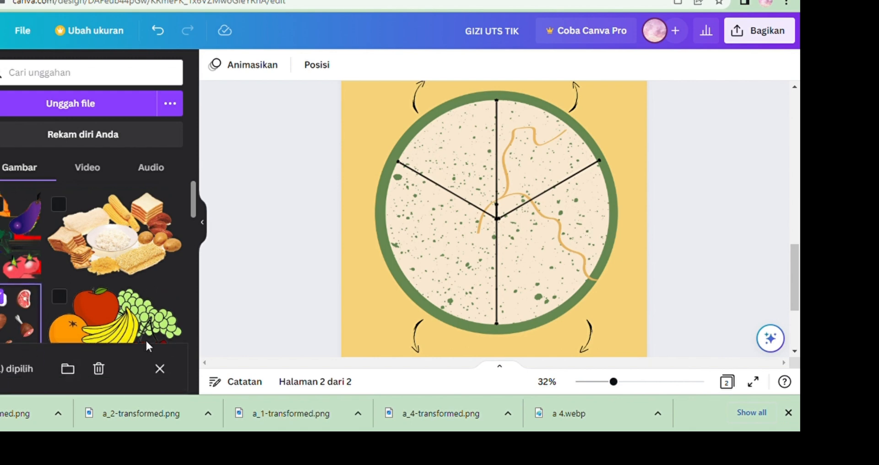
{"action": "left_click", "coordinate": [5, 212]}
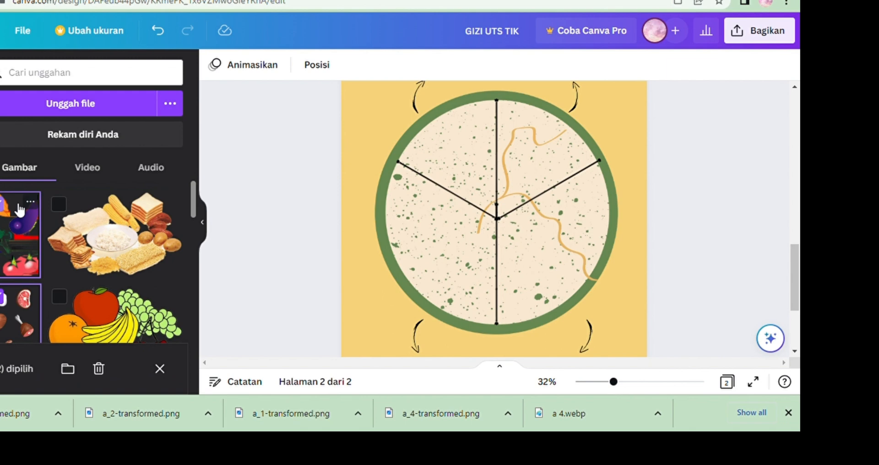
{"action": "left_click", "coordinate": [59, 205]}
{"action": "key", "text": "Escape"}
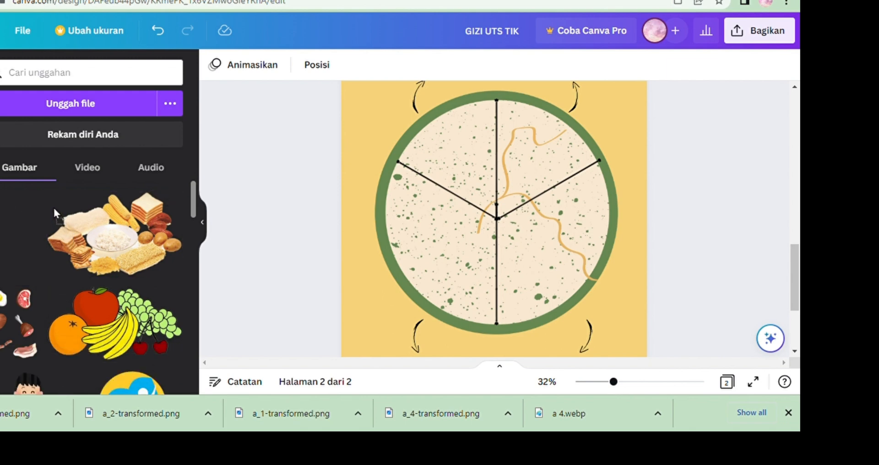
{"action": "left_click_drag", "start_coordinate": [14, 284], "coordinate": [438, 157]}
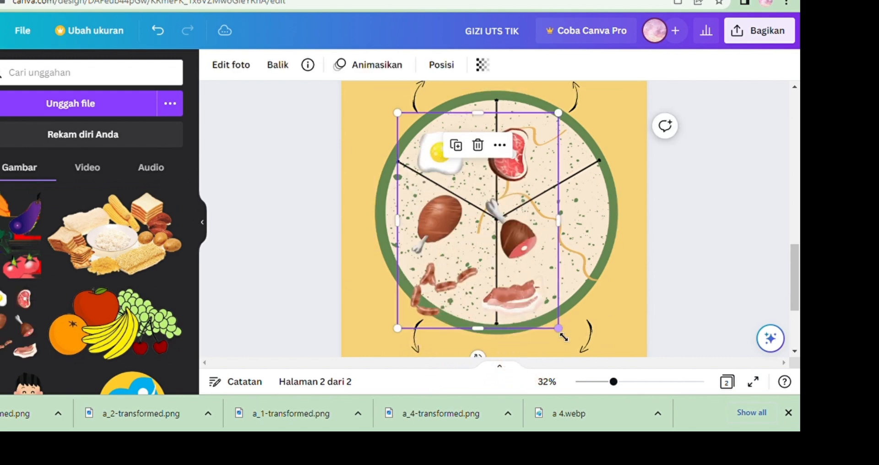
{"action": "left_click_drag", "start_coordinate": [559, 325], "coordinate": [473, 192]}
{"action": "left_click_drag", "start_coordinate": [436, 171], "coordinate": [473, 180]}
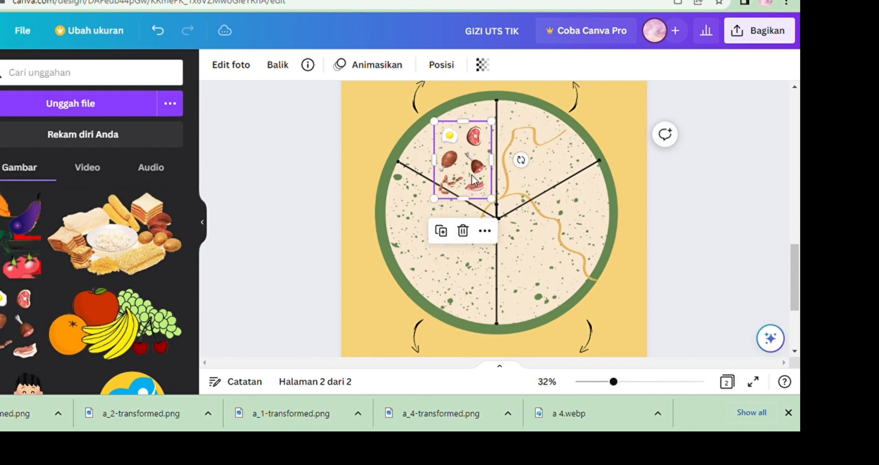
Set the meat image's rotation to -40 degrees and resize and reposition it within the upper-left section.
{"action": "left_click", "coordinate": [441, 68]}
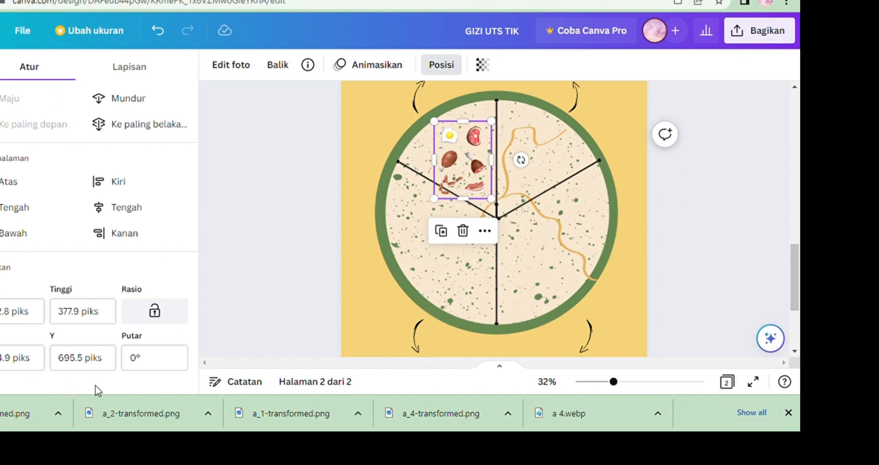
{"action": "left_click", "coordinate": [152, 370]}
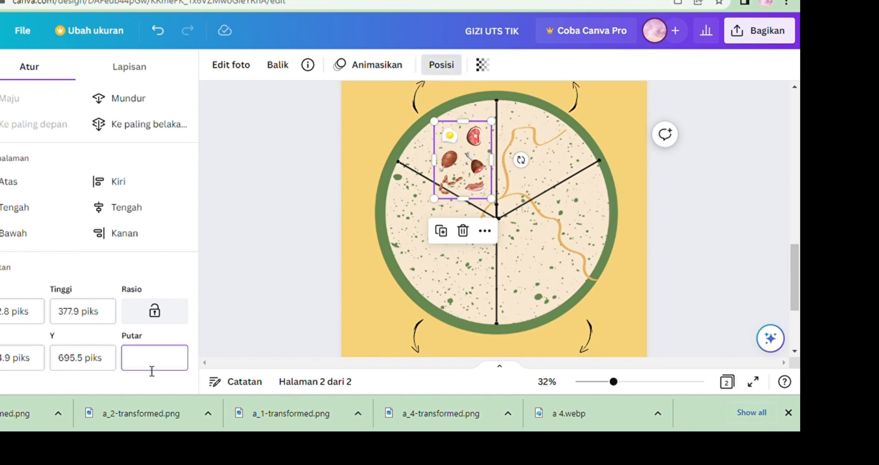
{"action": "key", "text": "Return"}
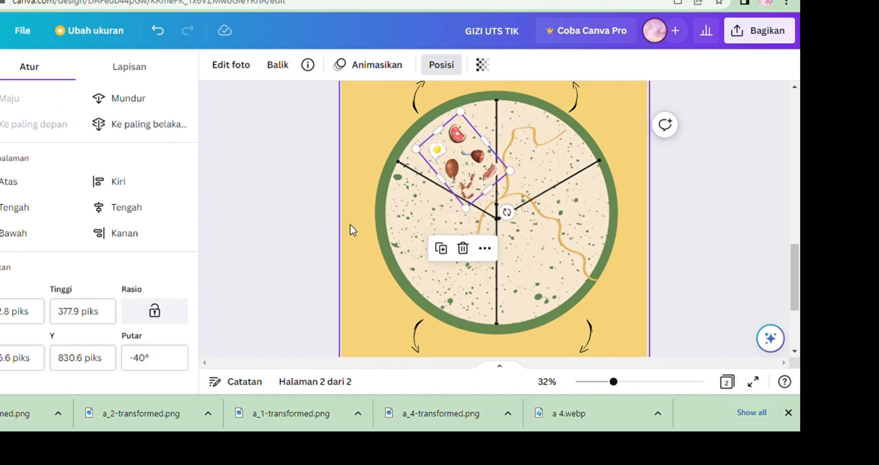
{"action": "left_click_drag", "start_coordinate": [470, 176], "coordinate": [513, 182]}
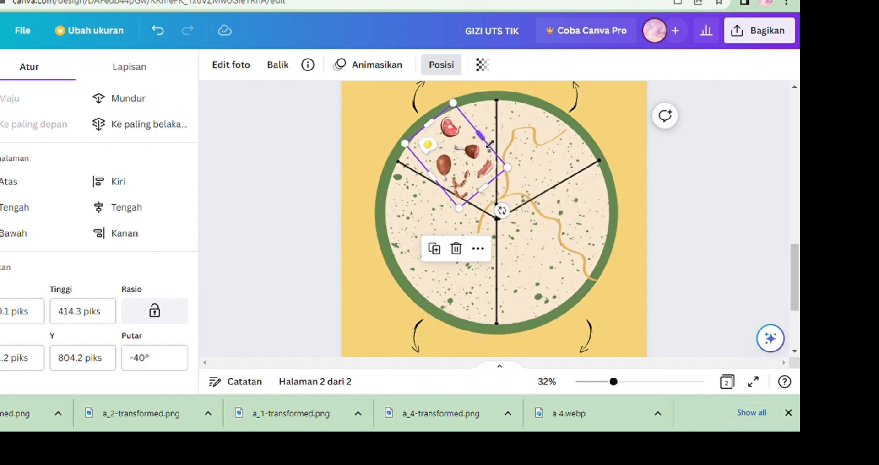
{"action": "left_click_drag", "start_coordinate": [492, 144], "coordinate": [486, 149]}
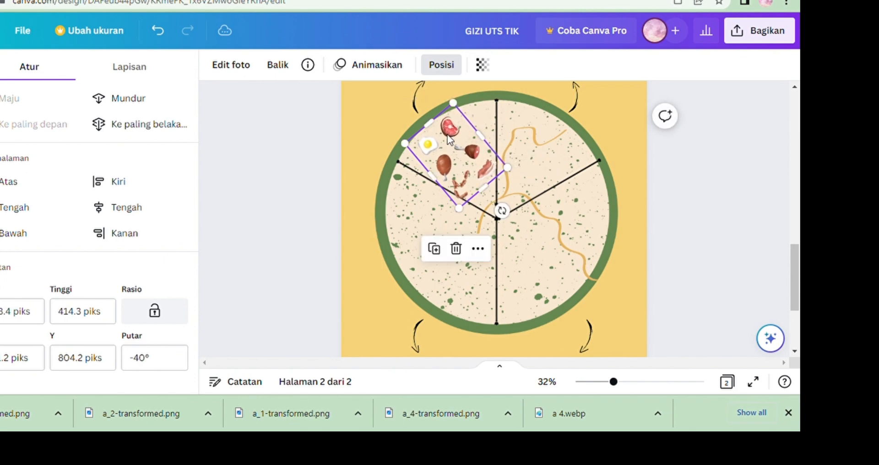
{"action": "left_click", "coordinate": [349, 203]}
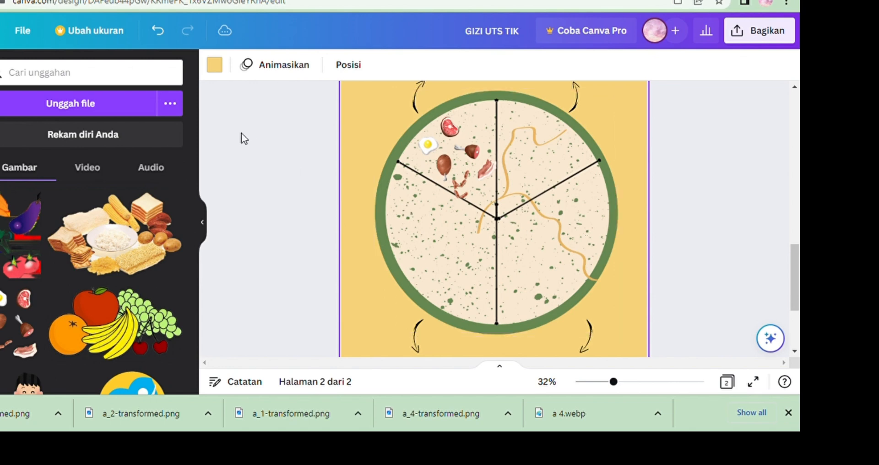
Add the uploaded fruit image onto the plate's right section and set its rotation to 120 degrees.
{"action": "left_click", "coordinate": [66, 303]}
{"action": "left_click_drag", "start_coordinate": [68, 306], "coordinate": [521, 160]}
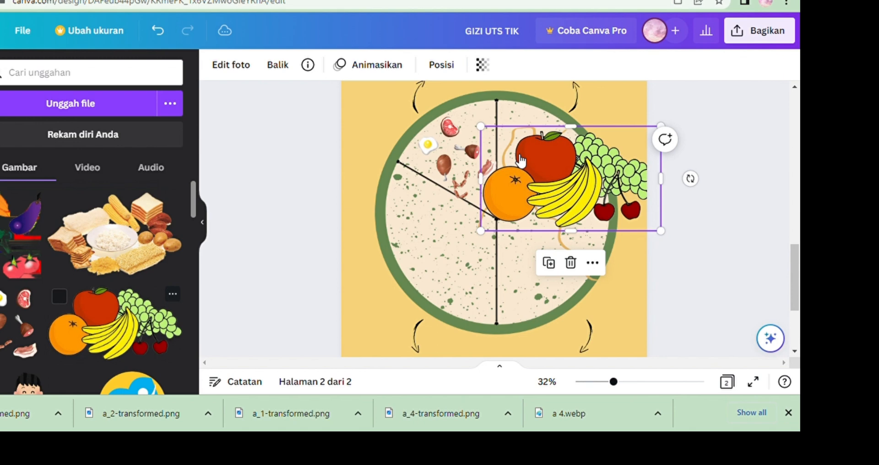
{"action": "left_click", "coordinate": [441, 64]}
{"action": "left_click", "coordinate": [179, 364]}
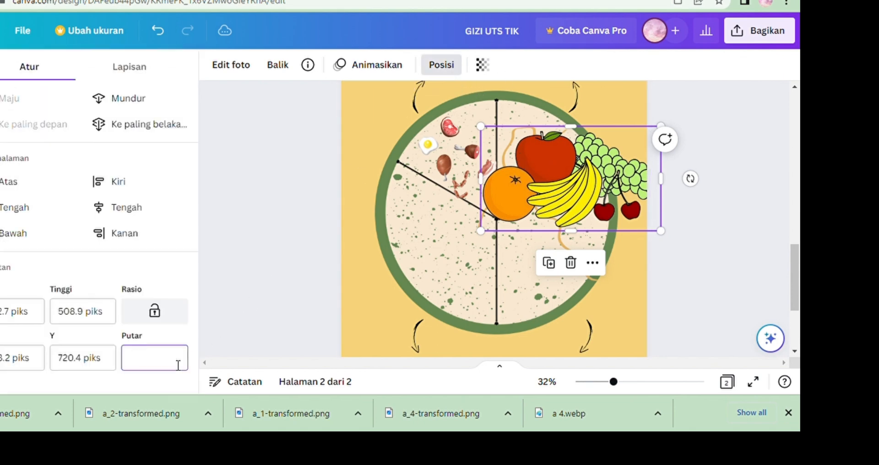
{"action": "type", "text": "120"}
{"action": "key", "text": "Return"}
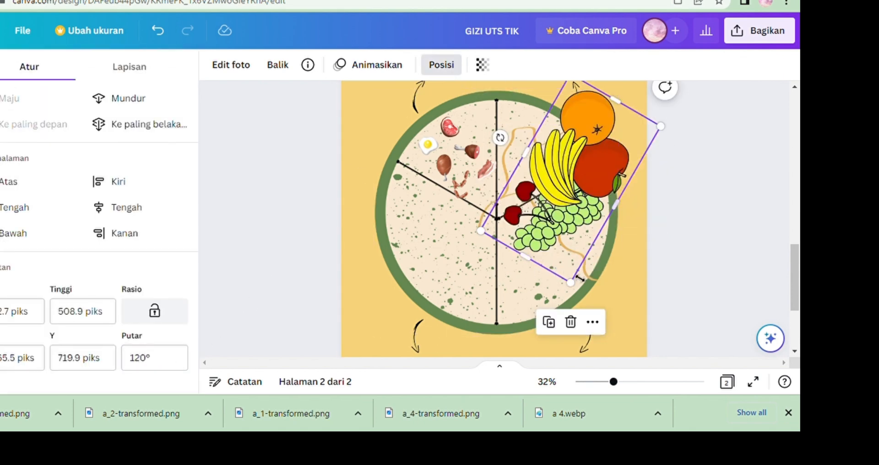
Shrink the fruit image and fit it into the plate's upper-right section.
{"action": "left_click_drag", "start_coordinate": [579, 292], "coordinate": [526, 186]}
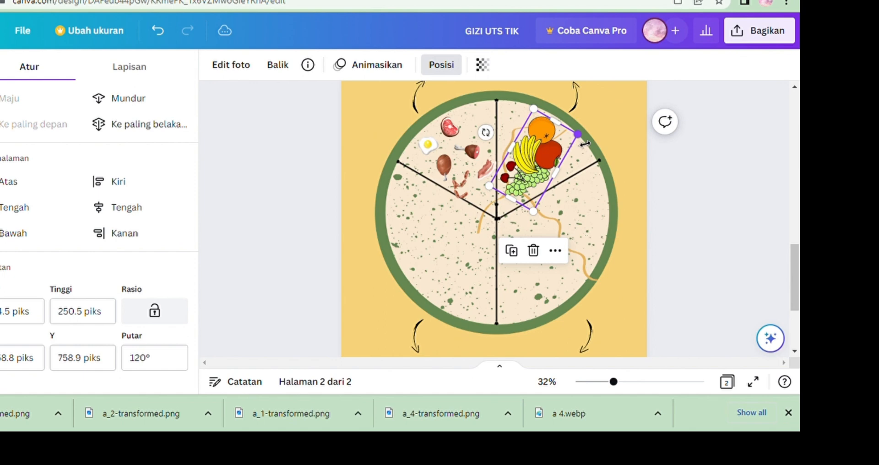
{"action": "left_click_drag", "start_coordinate": [585, 143], "coordinate": [554, 140]}
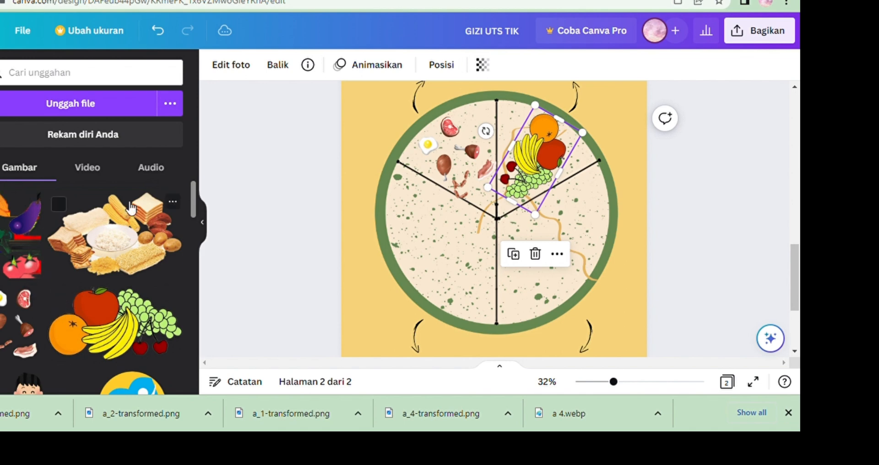
Add the uploaded carbohydrate image to the plate and set its rotation to 30 degrees.
{"action": "left_click", "coordinate": [65, 209]}
{"action": "left_click_drag", "start_coordinate": [73, 220], "coordinate": [438, 235]}
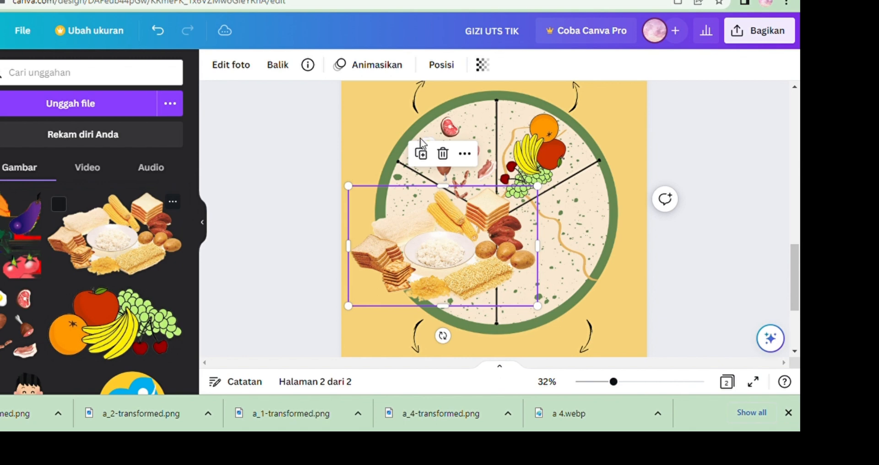
{"action": "left_click", "coordinate": [438, 67]}
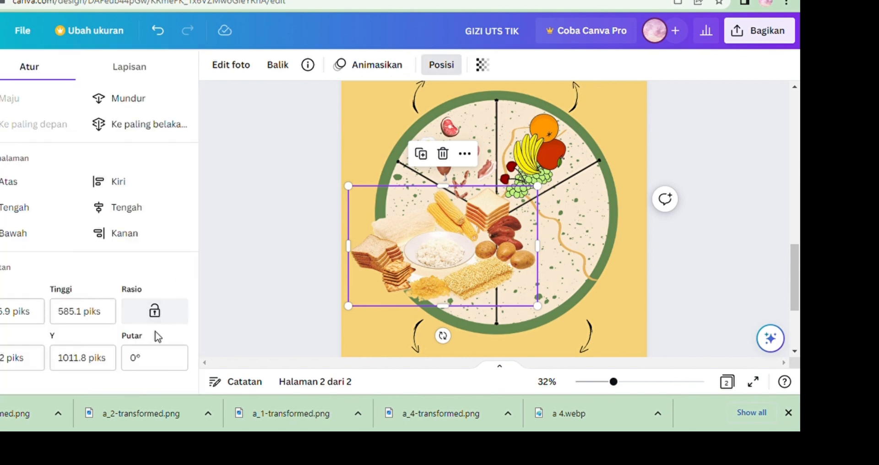
{"action": "left_click", "coordinate": [165, 362]}
{"action": "key", "text": "Return"}
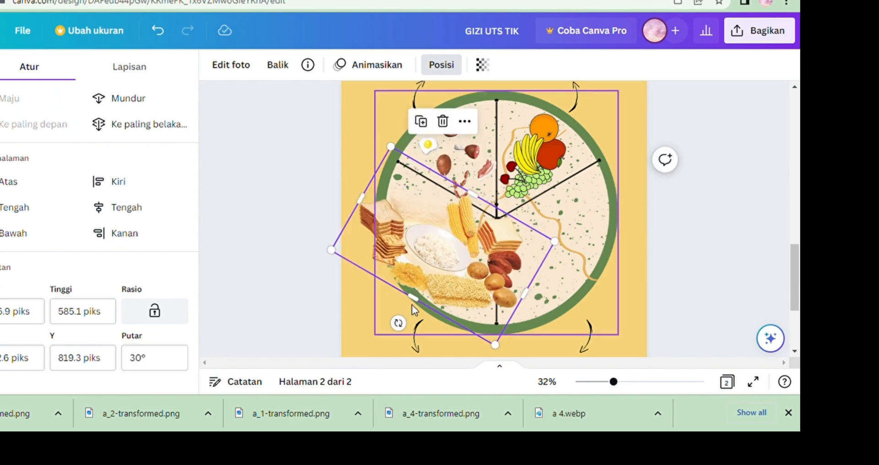
Shrink the carbohydrate image and place it within the plate's lower-left section.
{"action": "left_click_drag", "start_coordinate": [501, 356], "coordinate": [487, 327]}
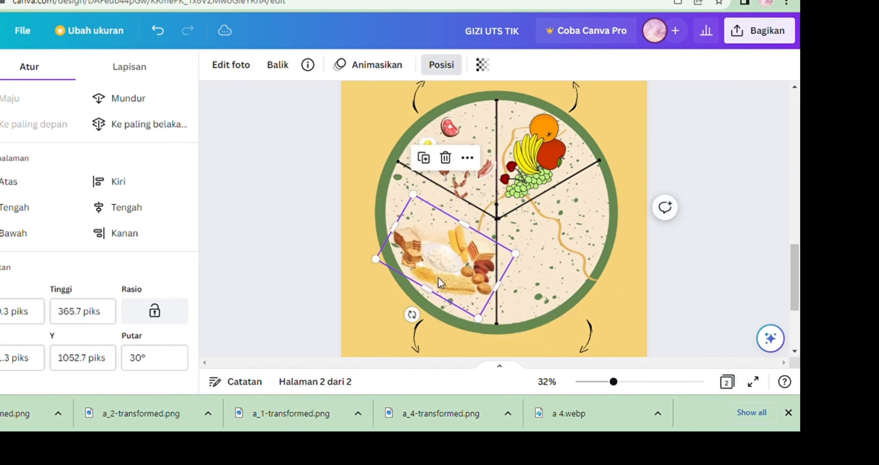
{"action": "left_click_drag", "start_coordinate": [438, 277], "coordinate": [441, 264]}
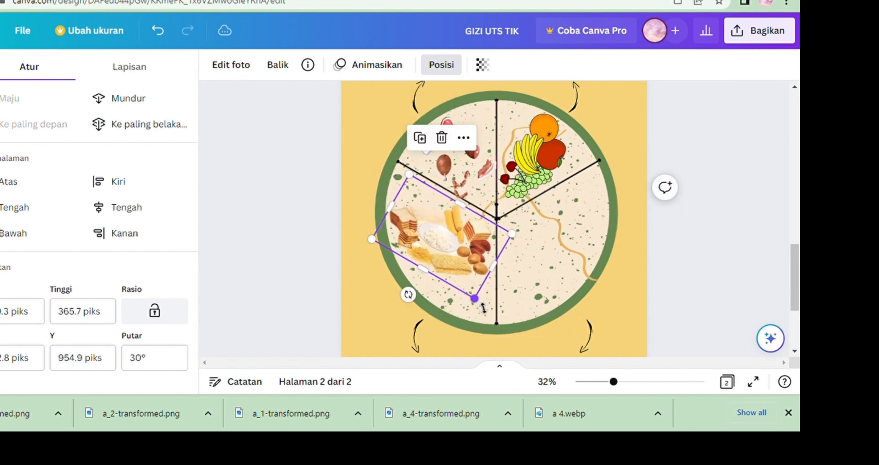
{"action": "left_click_drag", "start_coordinate": [483, 307], "coordinate": [487, 315]}
{"action": "left_click", "coordinate": [366, 299]}
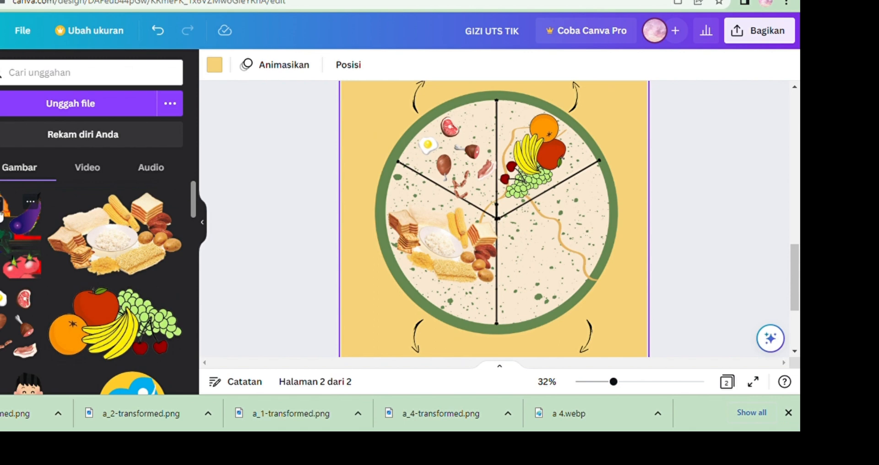
Add the uploaded vegetable image to the plate's lower-right section and set its rotation to 30 degrees.
{"action": "left_click", "coordinate": [2, 210]}
{"action": "left_click_drag", "start_coordinate": [21, 234], "coordinate": [616, 305]}
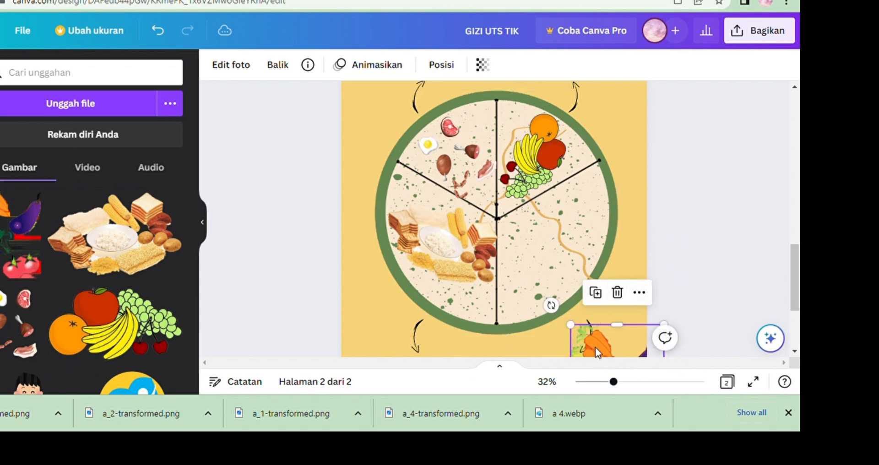
{"action": "left_click_drag", "start_coordinate": [604, 349], "coordinate": [531, 228]}
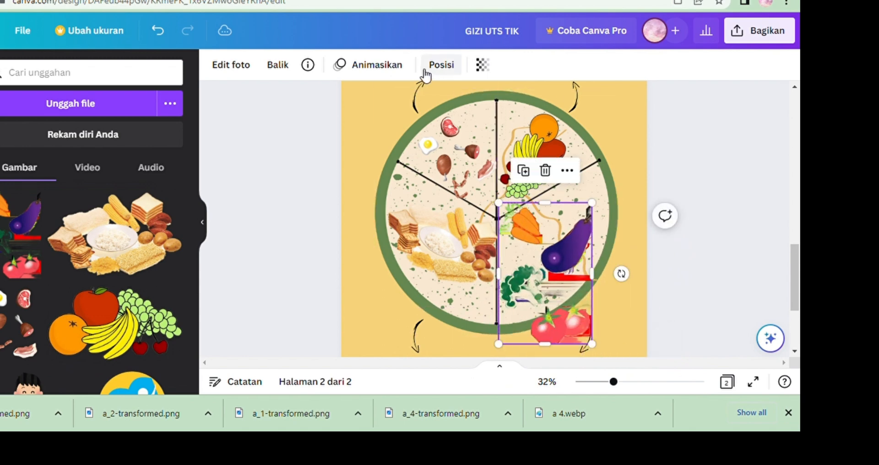
{"action": "left_click", "coordinate": [440, 65]}
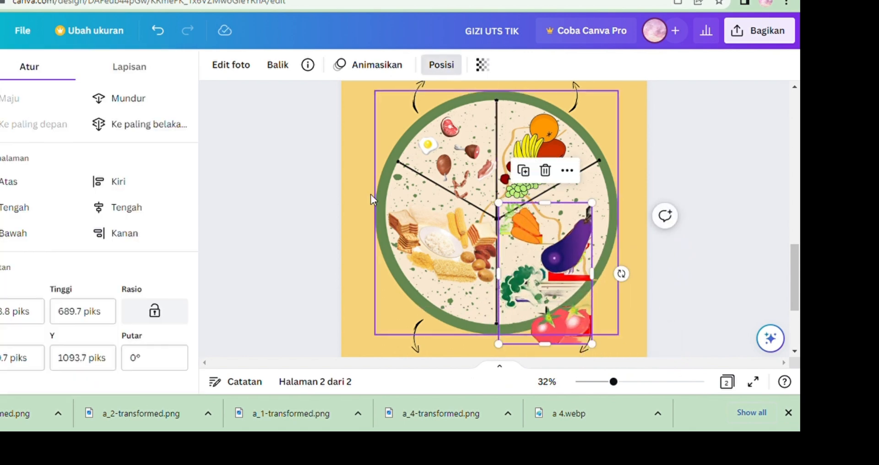
{"action": "left_click", "coordinate": [179, 359]}
{"action": "type", "text": "30"}
{"action": "key", "text": "Return"}
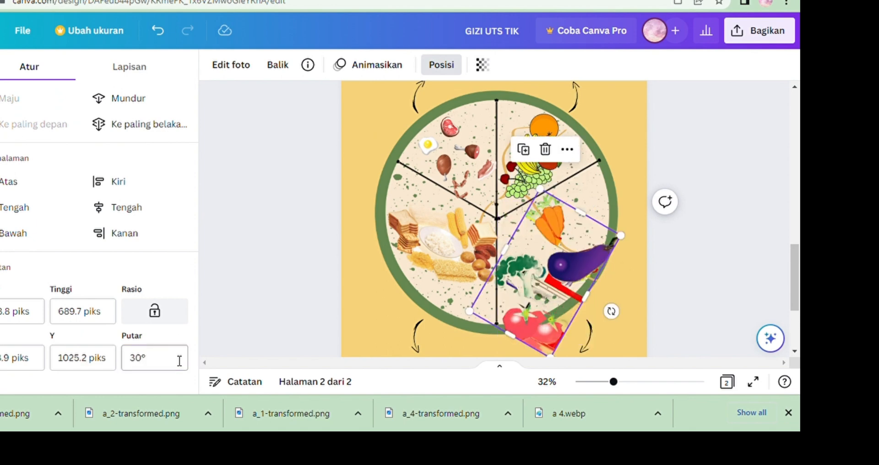
Shrink the vegetable image and fit it within the lower-right section of the plate.
{"action": "left_click_drag", "start_coordinate": [623, 246], "coordinate": [585, 262]}
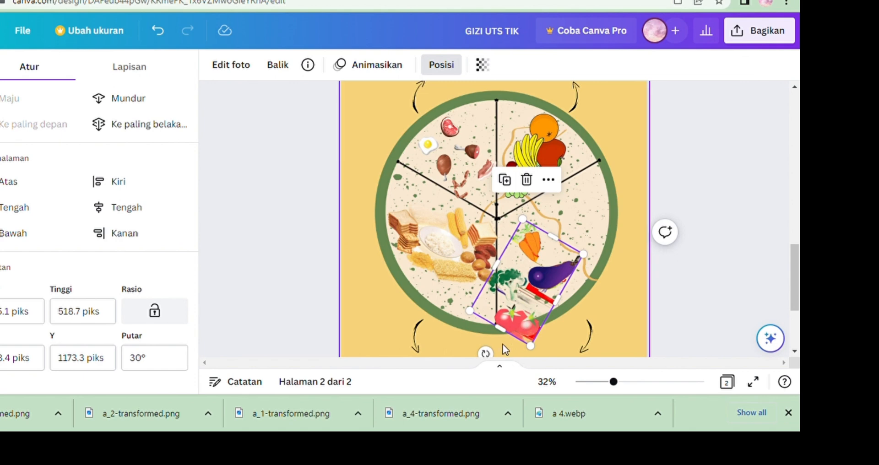
{"action": "left_click_drag", "start_coordinate": [526, 297], "coordinate": [557, 274]}
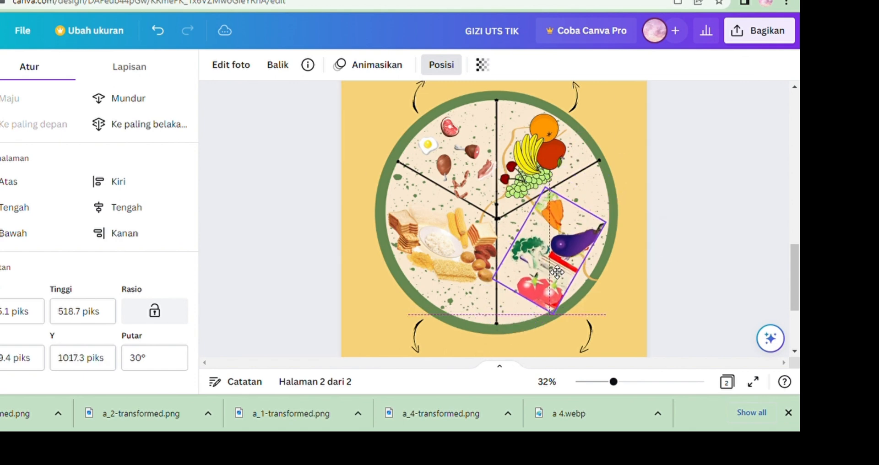
{"action": "left_click_drag", "start_coordinate": [562, 322], "coordinate": [563, 328]}
{"action": "left_click_drag", "start_coordinate": [548, 294], "coordinate": [548, 288]}
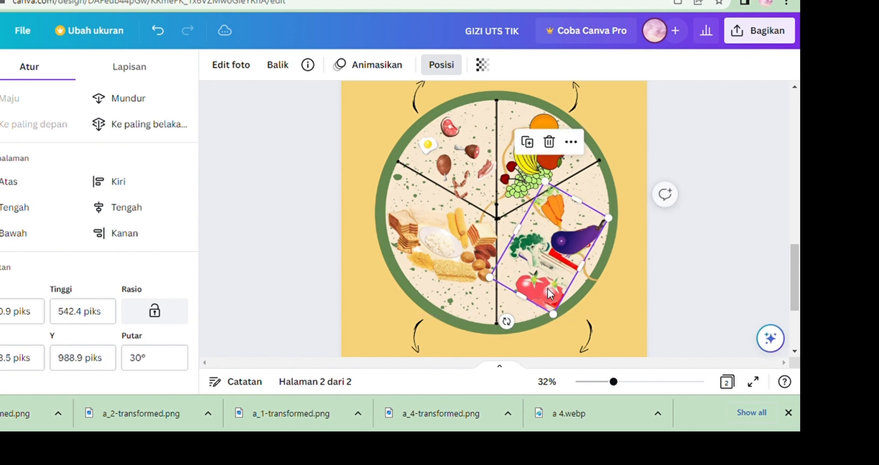
{"action": "left_click", "coordinate": [695, 269]}
{"action": "left_click", "coordinate": [695, 269]}
{"action": "mouse_move", "coordinate": [796, 276]}
{"action": "left_mouse_down"}
{"action": "mouse_move", "coordinate": [800, 257]}
{"action": "mouse_move", "coordinate": [799, 284]}
{"action": "left_mouse_up"}
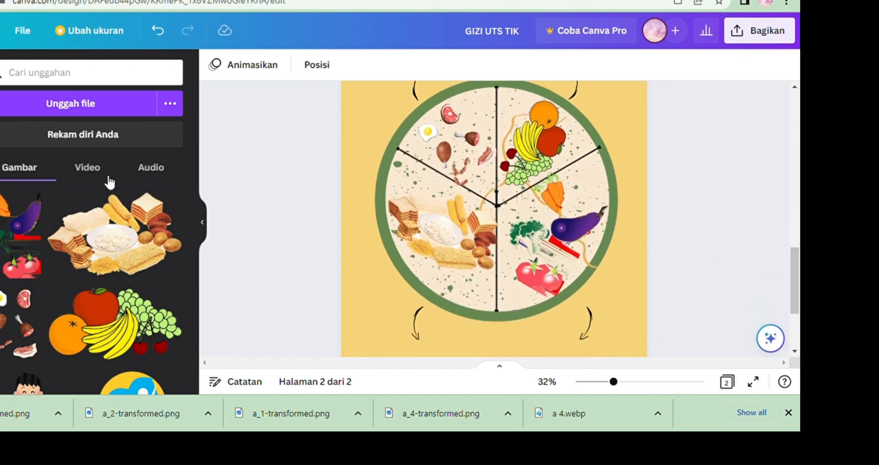
Add a body text box and move it above the plate near the upper-left arrow.
{"action": "left_click", "coordinate": [0, 220]}
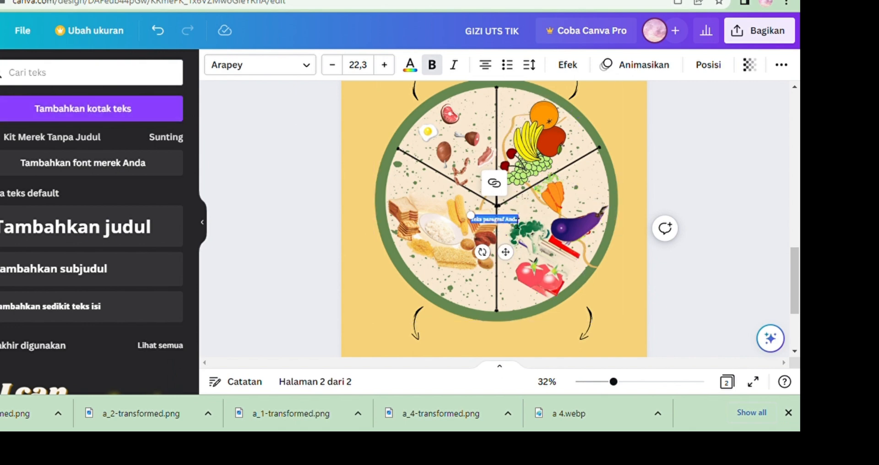
{"action": "left_click_drag", "start_coordinate": [477, 222], "coordinate": [445, 211]}
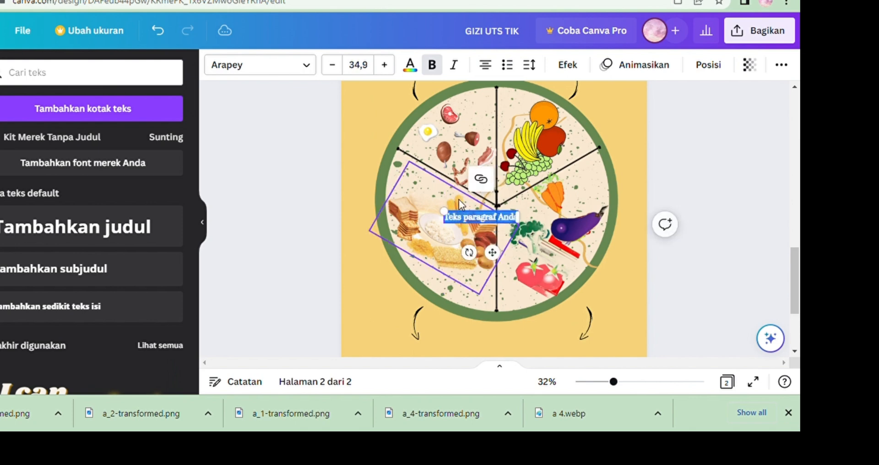
{"action": "left_click_drag", "start_coordinate": [506, 257], "coordinate": [404, 167]}
{"action": "scroll", "coordinate": [405, 265], "scroll_direction": "up", "scroll_amount": 3}
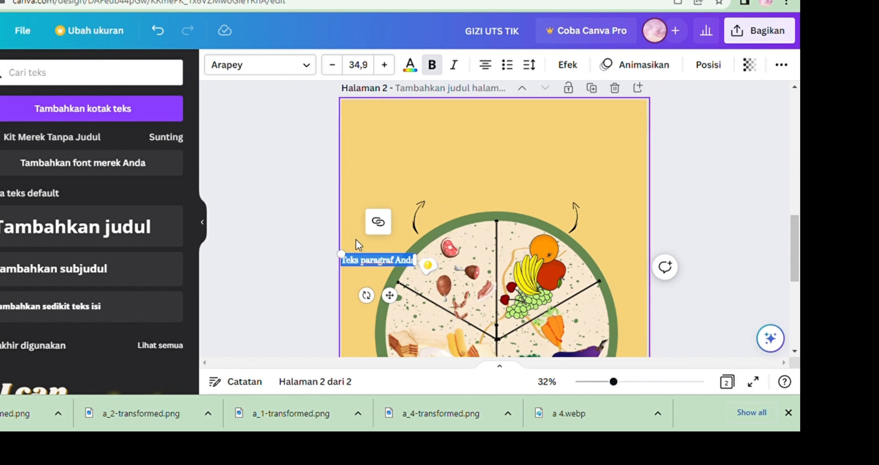
{"action": "left_click_drag", "start_coordinate": [393, 298], "coordinate": [431, 173]}
{"action": "key", "text": "Delete"}
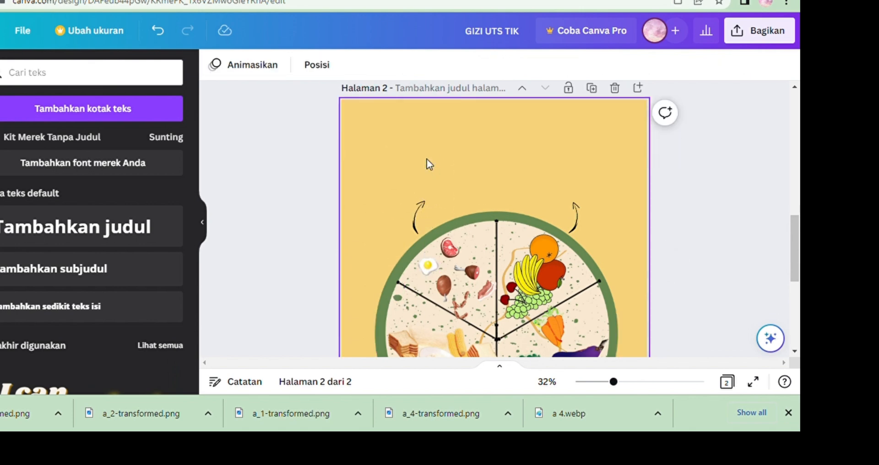
{"action": "left_click", "coordinate": [166, 36]}
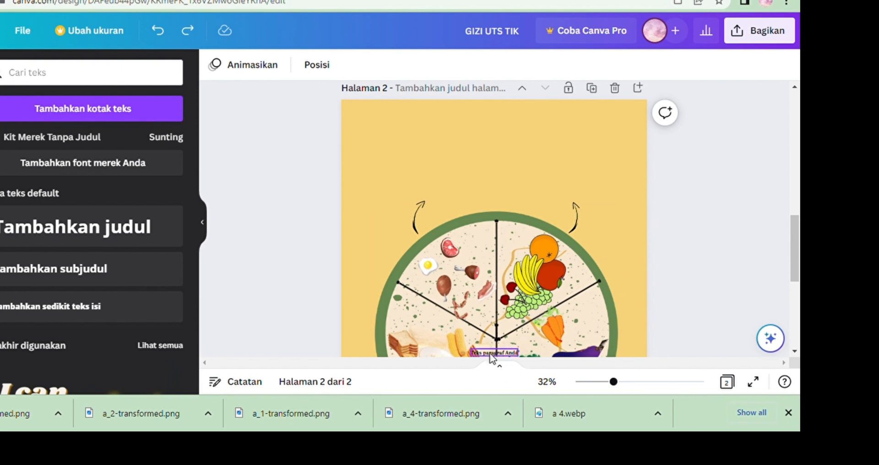
{"action": "left_click_drag", "start_coordinate": [490, 354], "coordinate": [369, 143]}
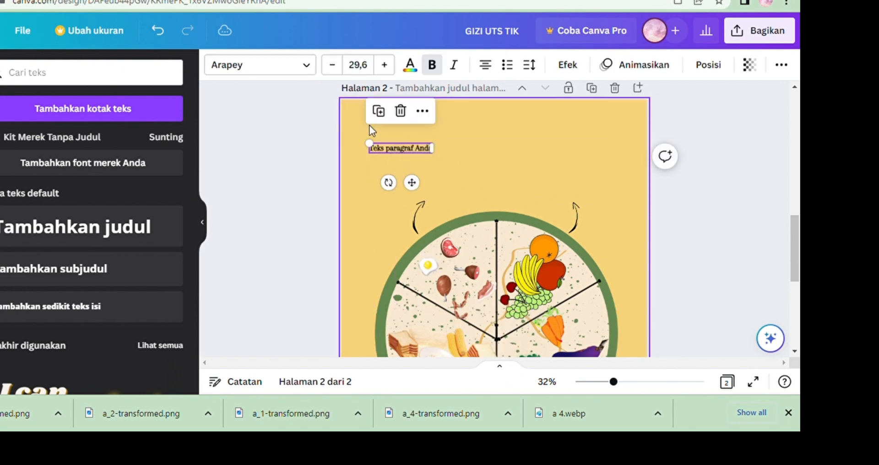
Replace the text with LAUK and set its font to Gagalin.
{"action": "double_click", "coordinate": [427, 151]}
{"action": "key", "text": "BackSpace"}
{"action": "type", "text": "LAUK"}
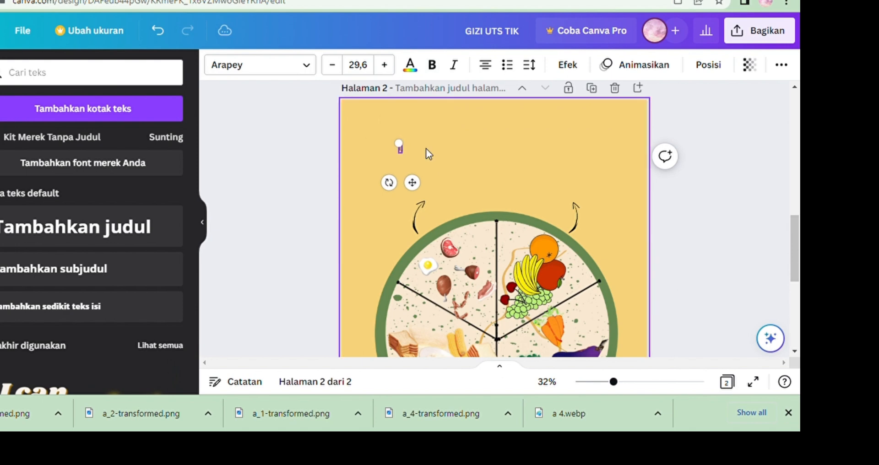
{"action": "left_click", "coordinate": [309, 68]}
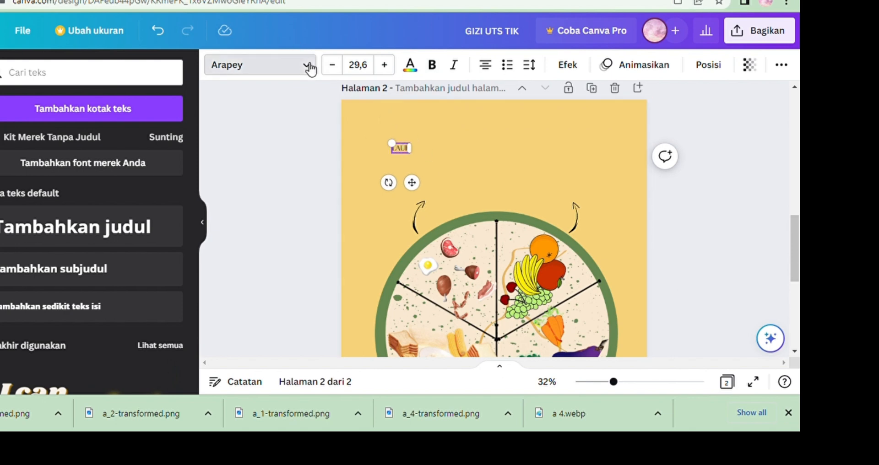
{"action": "left_click", "coordinate": [50, 202]}
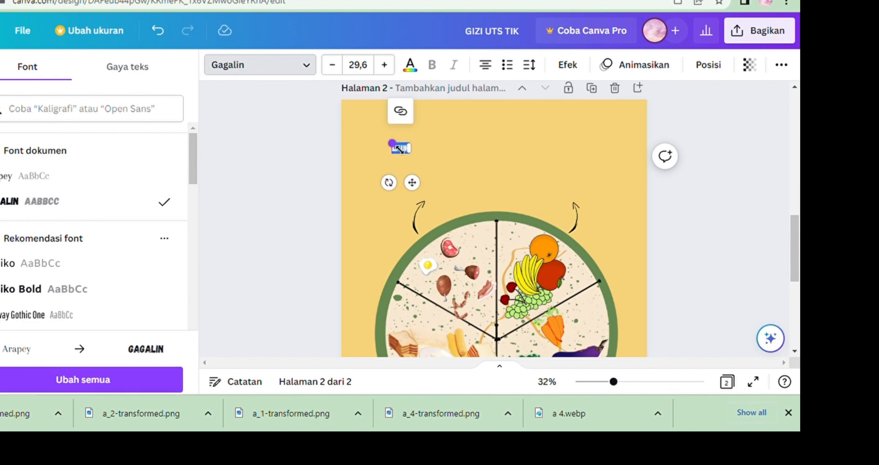
Enlarge the LAUK heading to about 75.7 and position it above the upper-left arrow.
{"action": "left_click_drag", "start_coordinate": [394, 140], "coordinate": [415, 129]}
{"action": "left_click_drag", "start_coordinate": [443, 159], "coordinate": [447, 161]}
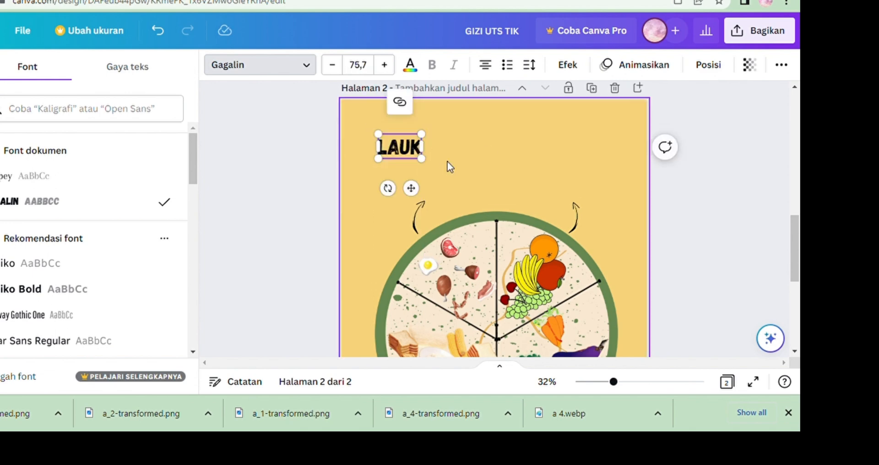
{"action": "left_click", "coordinate": [447, 161]}
{"action": "left_click", "coordinate": [412, 150]}
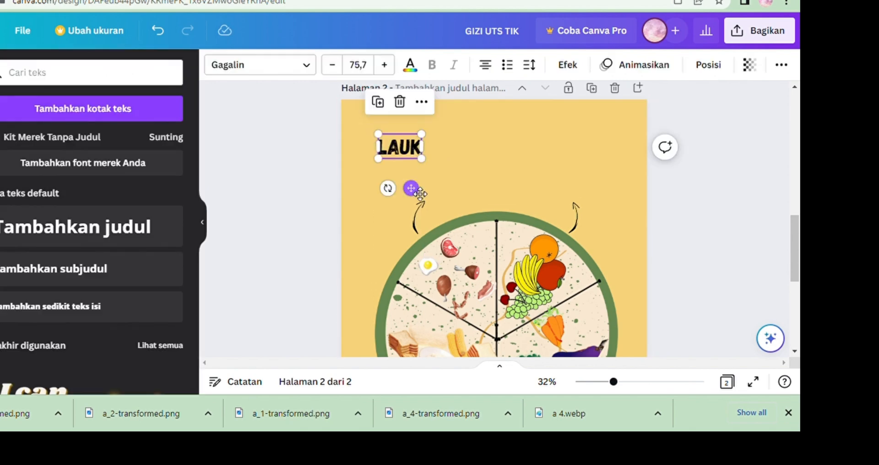
{"action": "left_click_drag", "start_coordinate": [412, 188], "coordinate": [445, 199]}
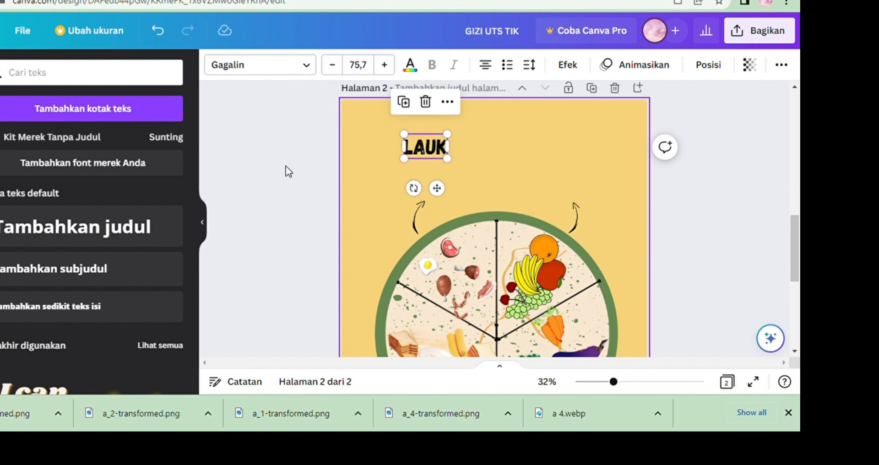
Add a body text below LAUK reading "1/3 dari setengah piring".
{"action": "left_click", "coordinate": [128, 117]}
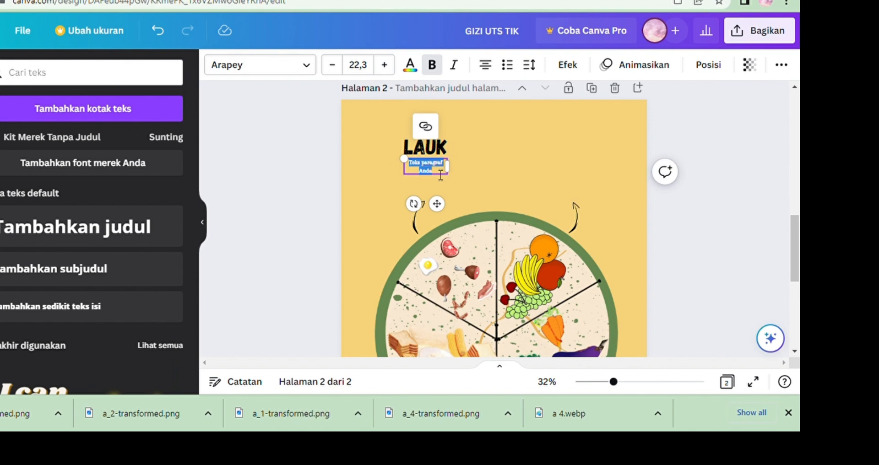
{"action": "key", "text": "BackSpace"}
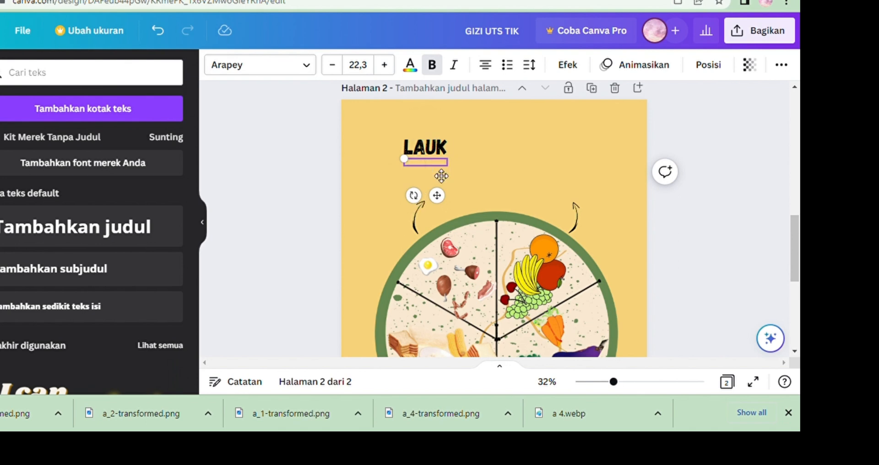
{"action": "type", "text": "1/3 dari"}
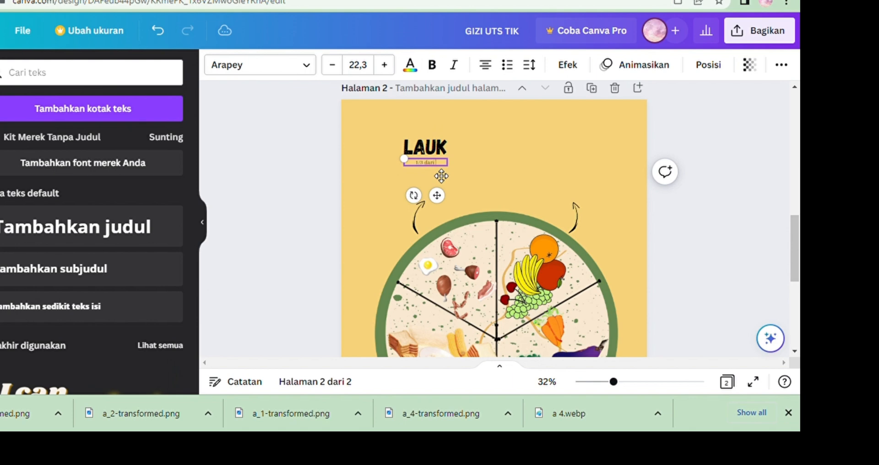
{"action": "type", "text": "setengah piring"}
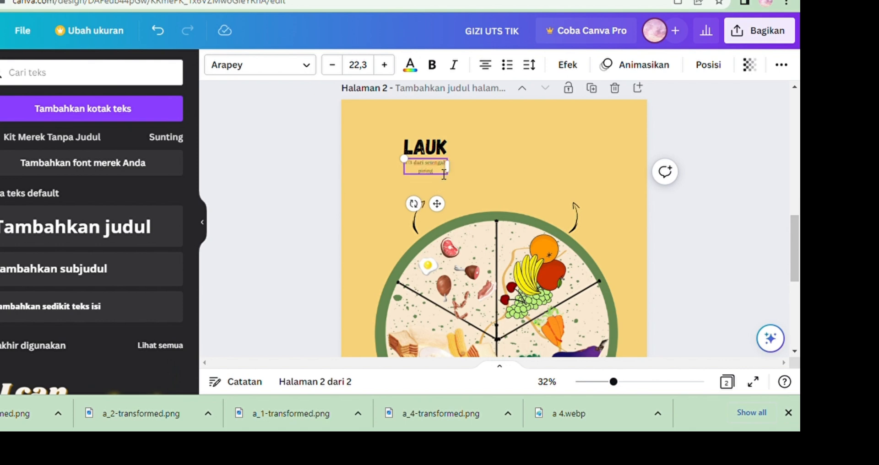
Make the subtitle text bold and increase its font size to 24.3.
{"action": "left_click", "coordinate": [432, 65]}
{"action": "left_click_drag", "start_coordinate": [455, 187], "coordinate": [449, 179]}
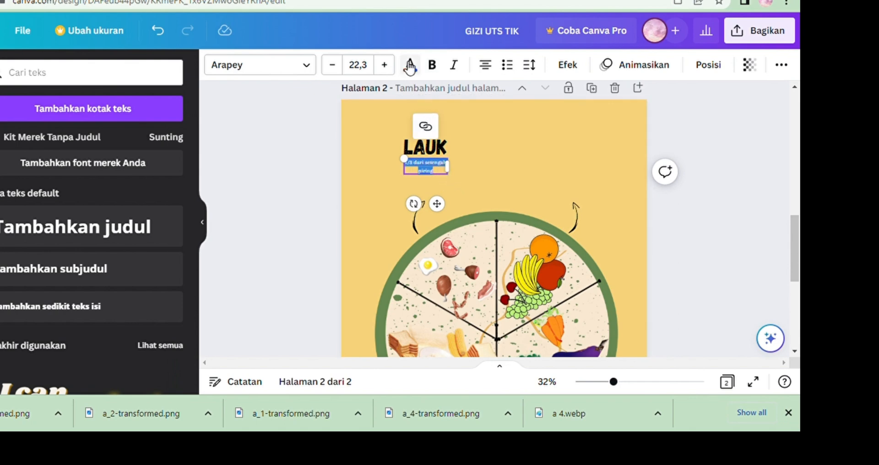
{"action": "left_click", "coordinate": [432, 66]}
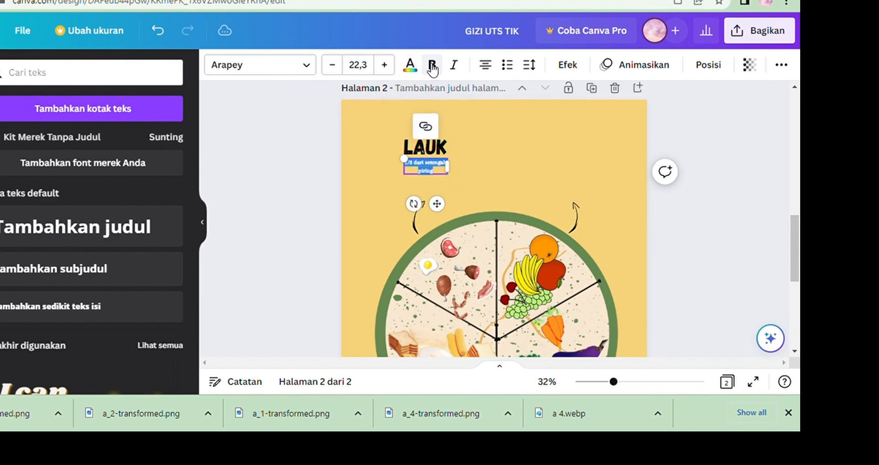
{"action": "left_click", "coordinate": [388, 70]}
{"action": "left_click", "coordinate": [390, 71]}
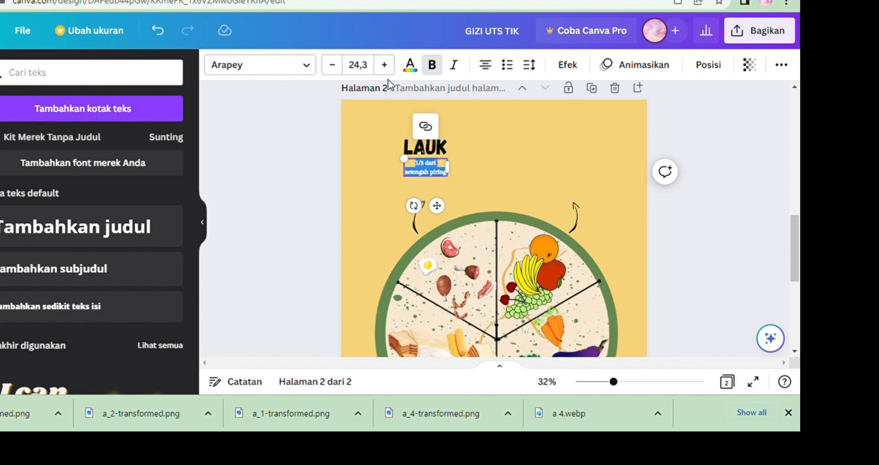
Increase the subtitle's font size to 25.3 and enlarge the LAUK heading to 90.7.
{"action": "left_click", "coordinate": [385, 67]}
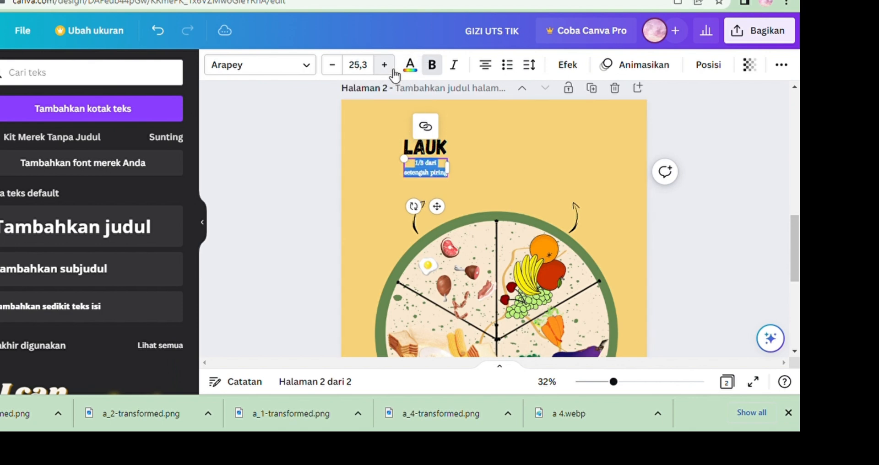
{"action": "left_click", "coordinate": [414, 146]}
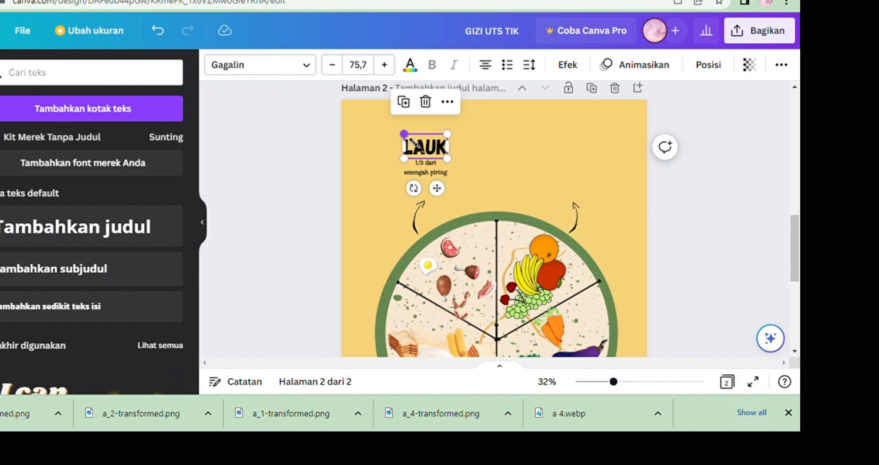
{"action": "mouse_move", "coordinate": [410, 141]}
{"action": "left_mouse_down"}
{"action": "mouse_move", "coordinate": [392, 126]}
{"action": "mouse_move", "coordinate": [405, 138]}
{"action": "left_mouse_up"}
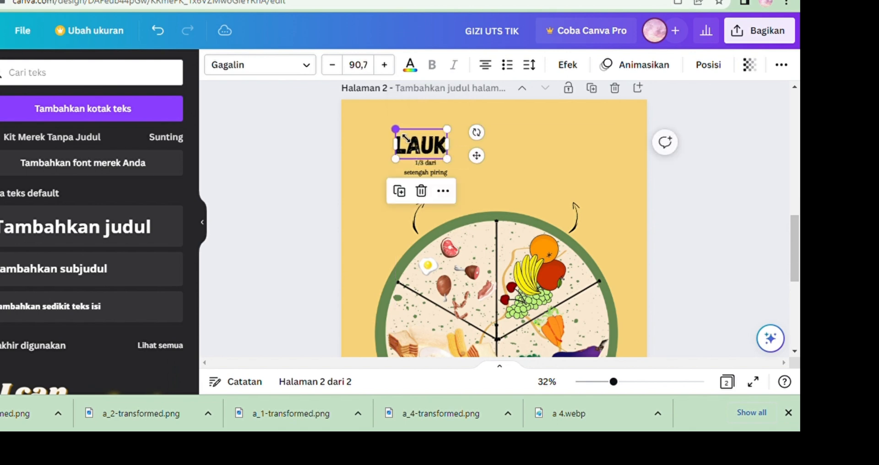
Reposition the subtitle and the LAUK heading so the subtitle sits just below the heading above the upper-left arrow.
{"action": "left_click", "coordinate": [422, 167]}
{"action": "left_click_drag", "start_coordinate": [422, 167], "coordinate": [428, 190]}
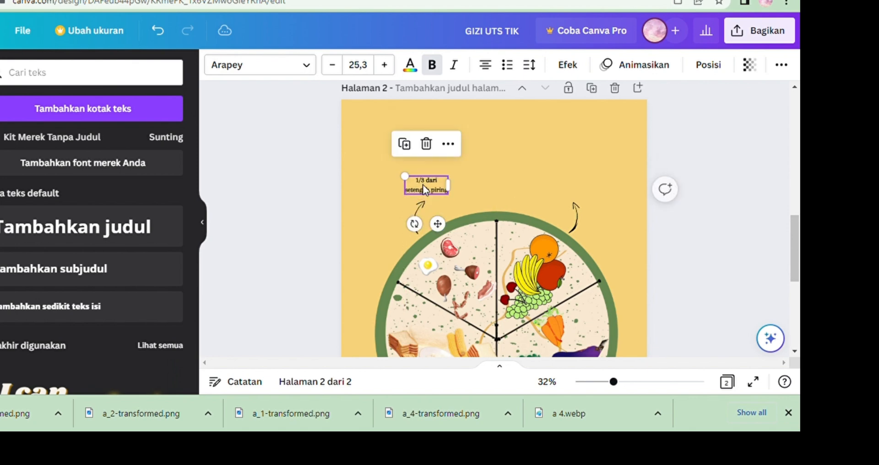
{"action": "left_click", "coordinate": [415, 157]}
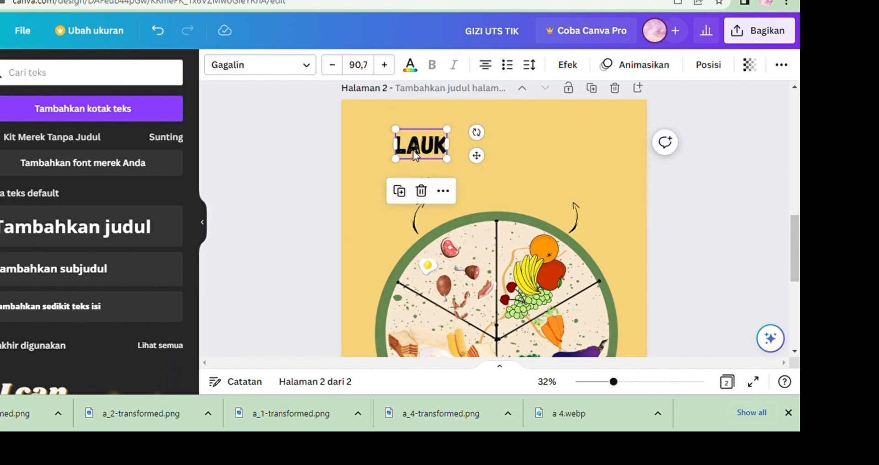
{"action": "left_click_drag", "start_coordinate": [423, 159], "coordinate": [426, 162]}
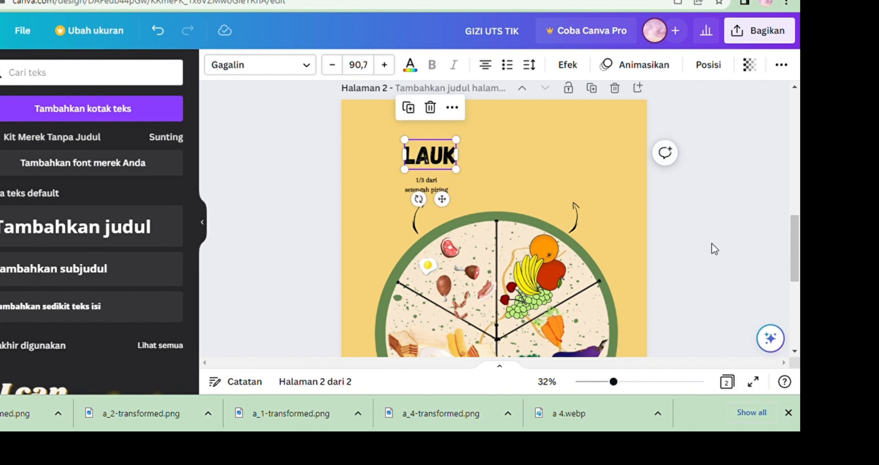
Set the subtitle's font size to 27.3 and widen its text box so the line wraps less.
{"action": "left_click", "coordinate": [604, 388]}
{"action": "left_click_drag", "start_coordinate": [796, 223], "coordinate": [796, 247]}
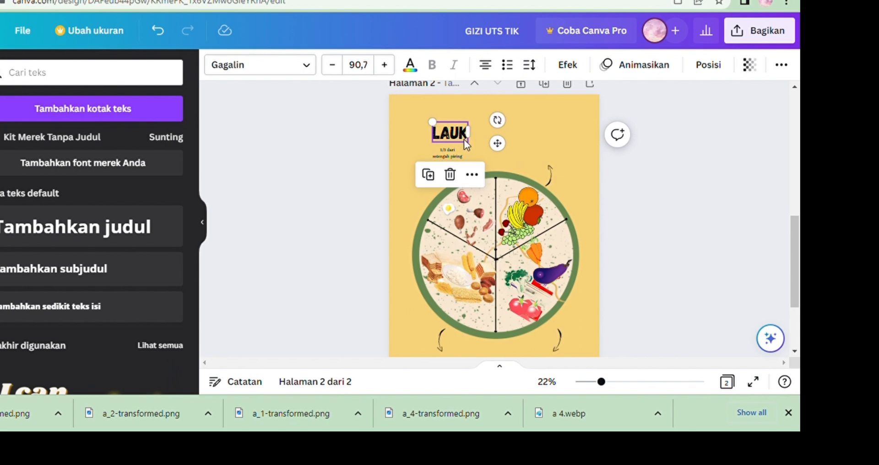
{"action": "left_click", "coordinate": [454, 152]}
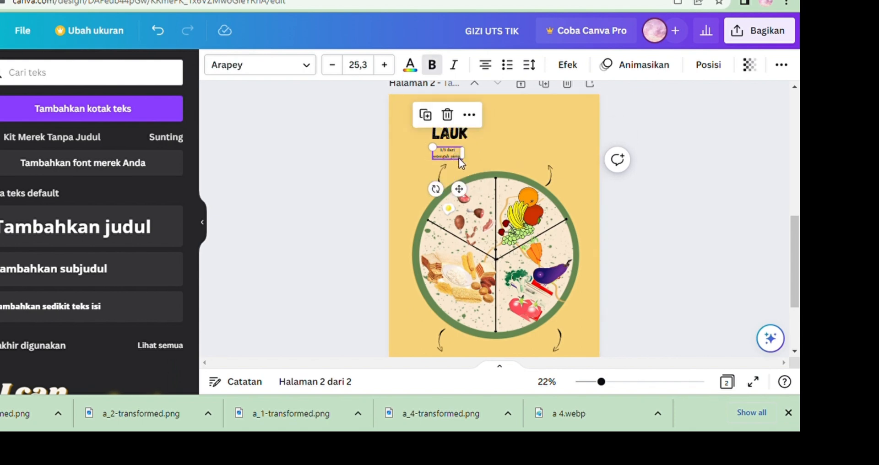
{"action": "left_click", "coordinate": [384, 65]}
{"action": "left_click", "coordinate": [384, 65]}
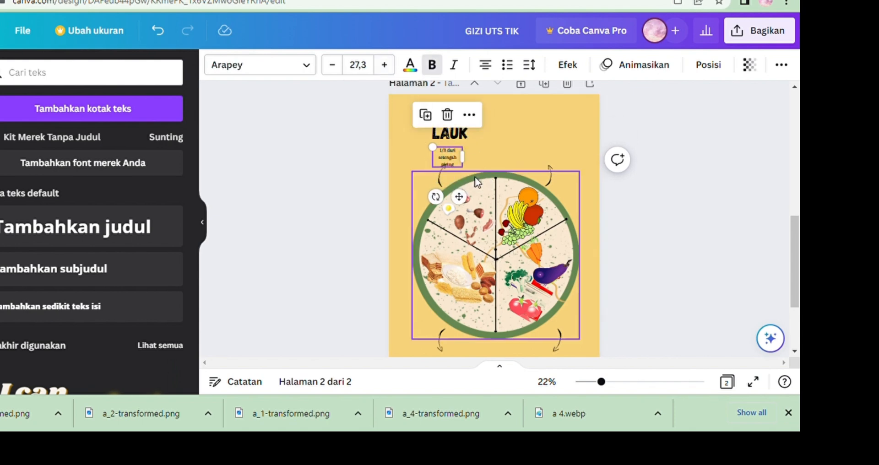
{"action": "left_click_drag", "start_coordinate": [462, 157], "coordinate": [474, 155]}
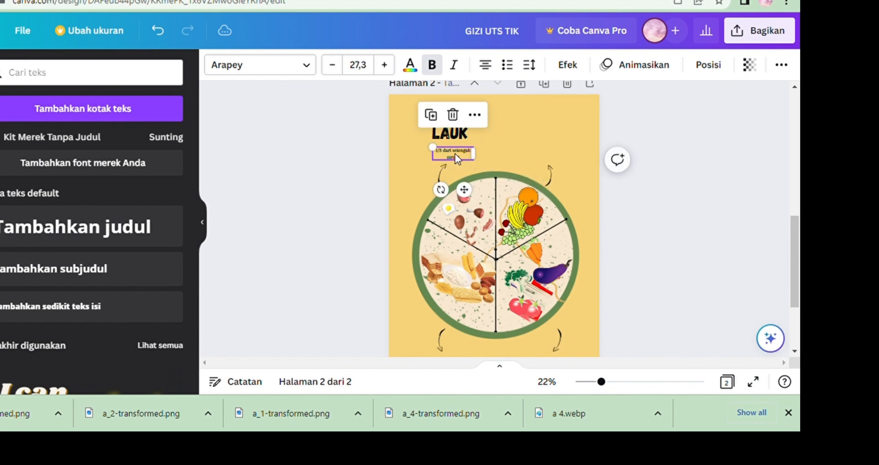
{"action": "left_click_drag", "start_coordinate": [464, 189], "coordinate": [472, 195]}
Copy the LAUK heading and paste a duplicate at the page's upper right, above the upper-right arrow.
{"action": "left_click", "coordinate": [450, 133]}
{"action": "right_click", "coordinate": [457, 127]}
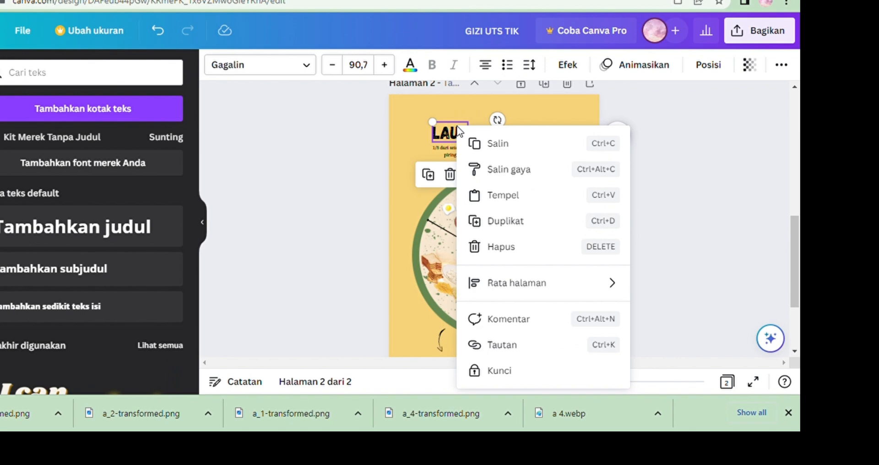
{"action": "left_click", "coordinate": [487, 146]}
{"action": "right_click", "coordinate": [552, 138]}
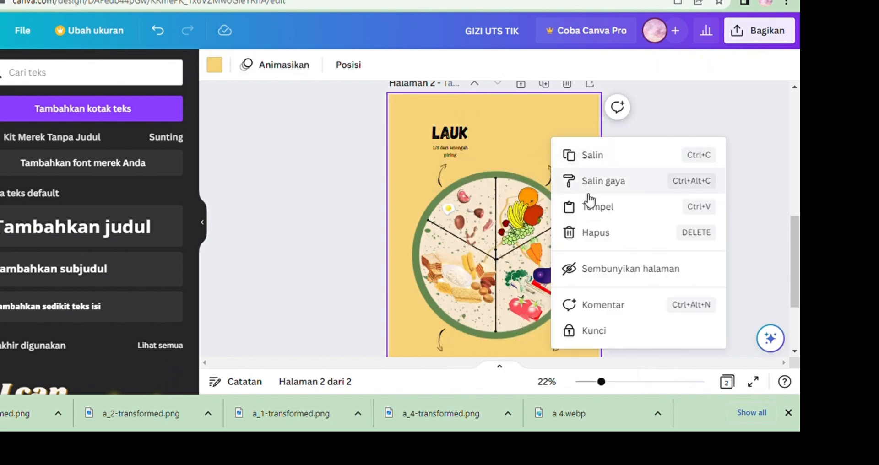
{"action": "left_click", "coordinate": [572, 205]}
{"action": "left_click_drag", "start_coordinate": [446, 131], "coordinate": [540, 134]}
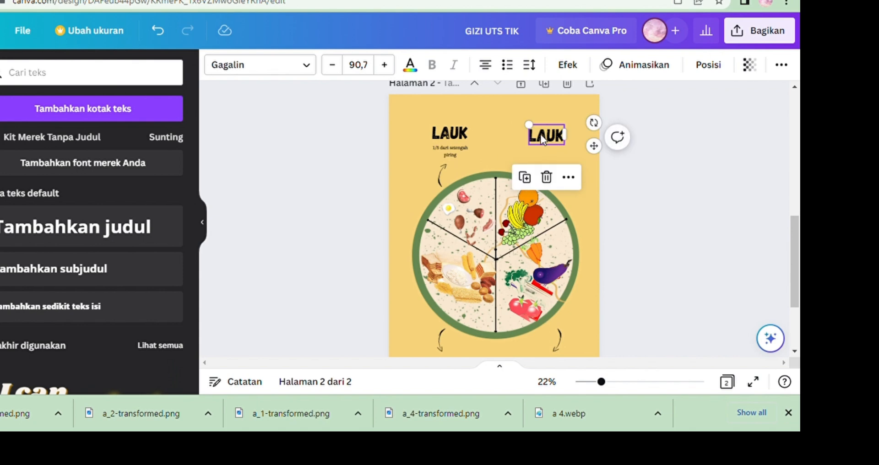
{"action": "key", "text": "Delete"}
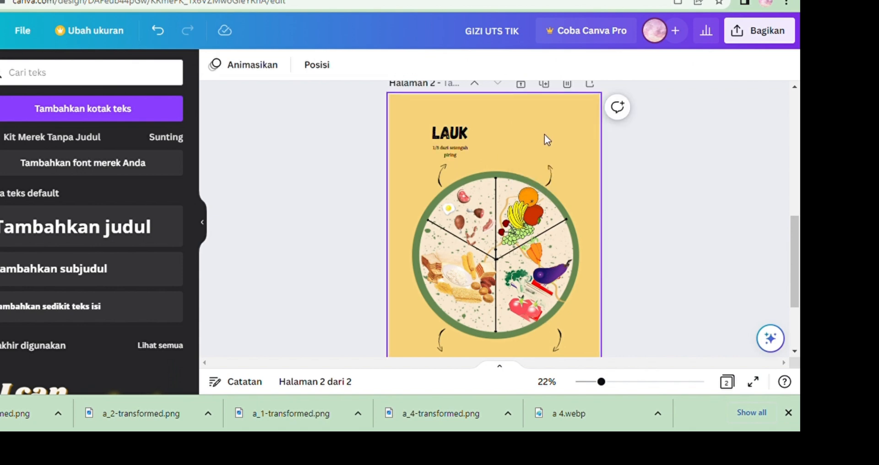
{"action": "left_click", "coordinate": [156, 31]}
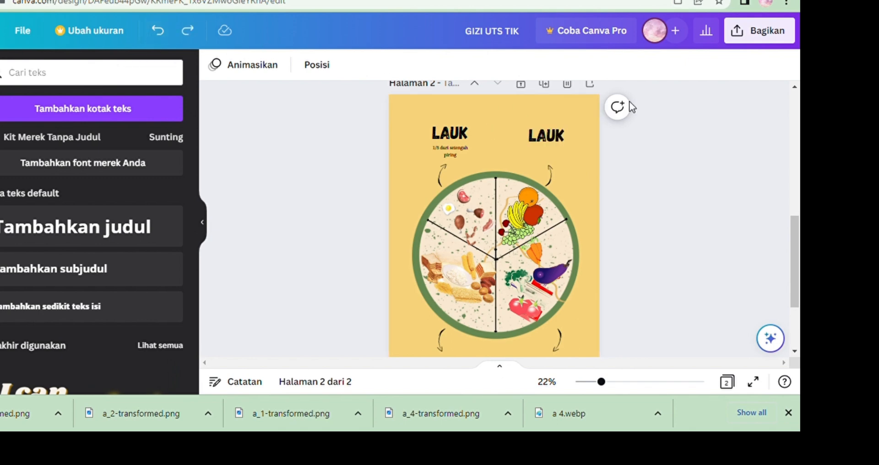
Change the duplicate heading's text to BUAH and align it level with LAUK.
{"action": "left_click", "coordinate": [553, 134]}
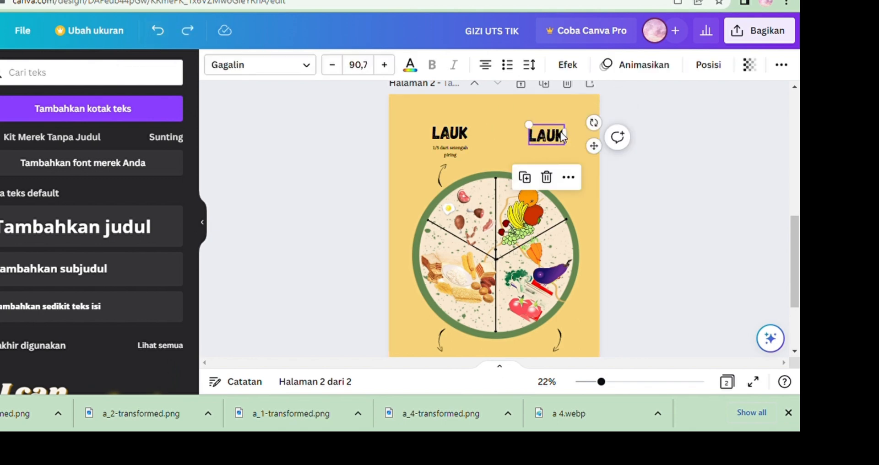
{"action": "left_click", "coordinate": [562, 136]}
{"action": "key", "text": "BackSpace"}
{"action": "key", "text": "BackSpace"}
{"action": "key", "text": "BackSpace"}
{"action": "key", "text": "BackSpace"}
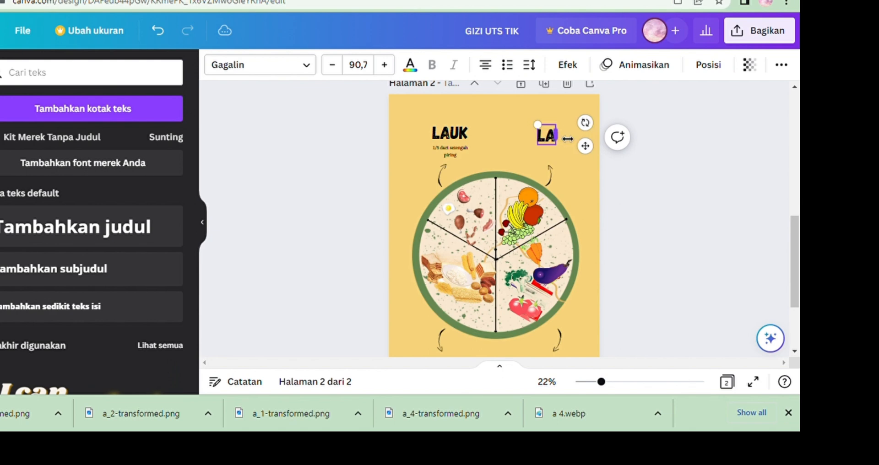
{"action": "type", "text": "BUAH"}
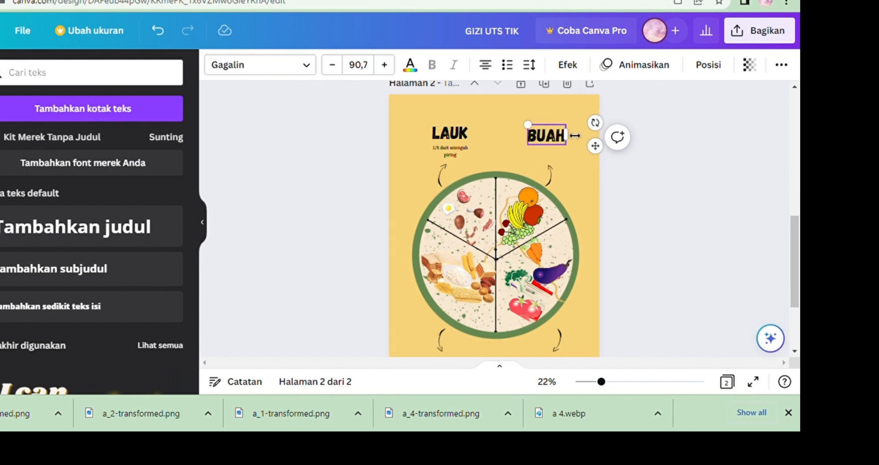
{"action": "left_click_drag", "start_coordinate": [595, 145], "coordinate": [610, 153]}
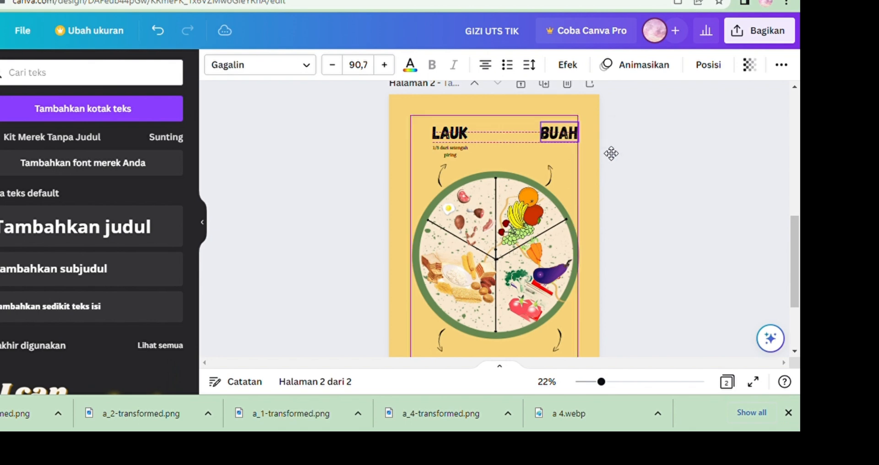
Copy the subtitle and place a duplicate below the BUAH heading.
{"action": "right_click", "coordinate": [455, 151]}
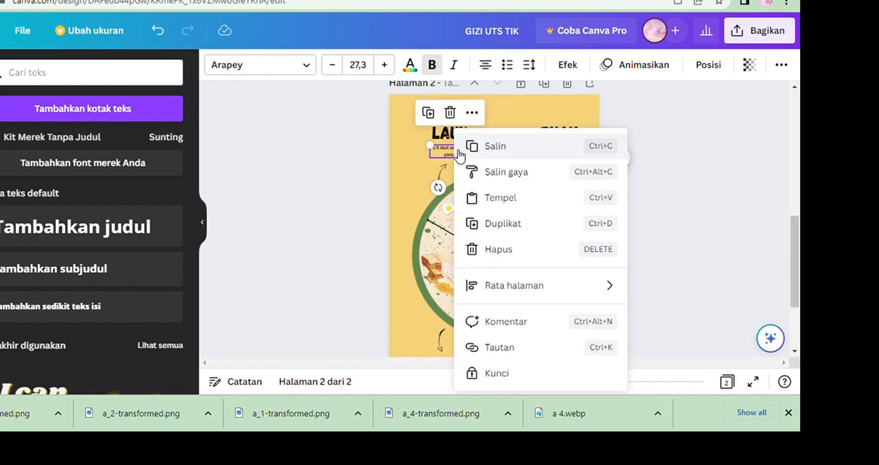
{"action": "left_click", "coordinate": [507, 149]}
{"action": "right_click", "coordinate": [552, 149]}
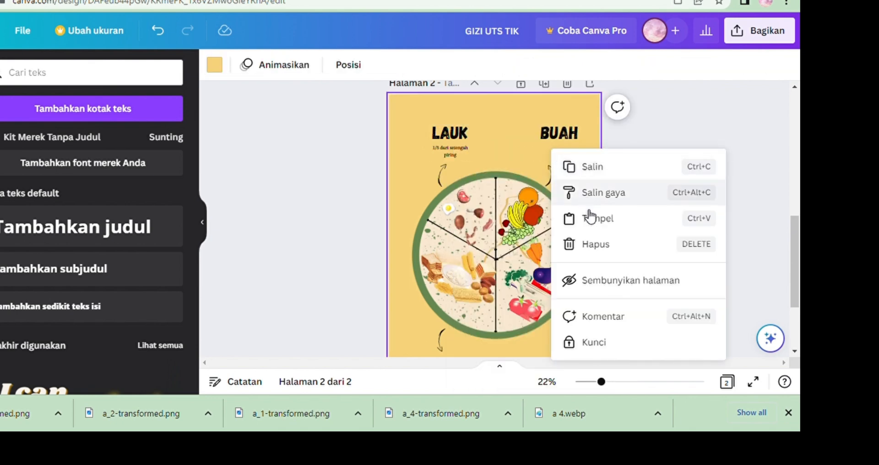
{"action": "left_click", "coordinate": [575, 219]}
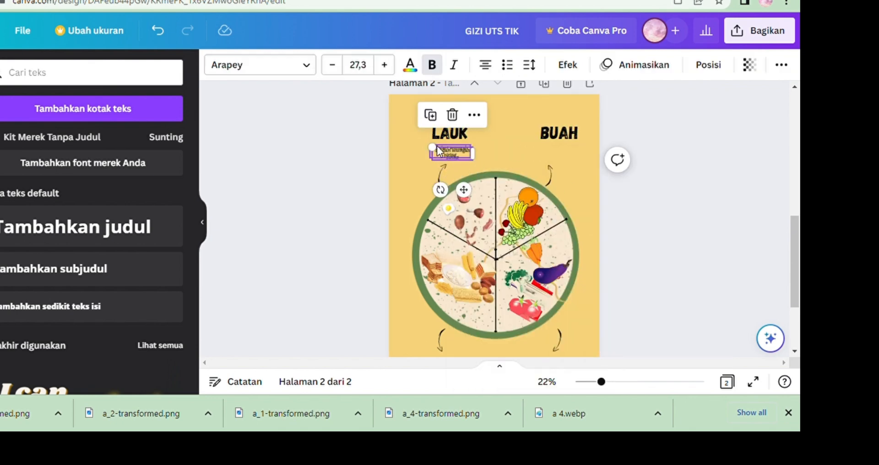
{"action": "left_click_drag", "start_coordinate": [444, 150], "coordinate": [556, 154]}
{"action": "left_click_drag", "start_coordinate": [795, 247], "coordinate": [799, 253]}
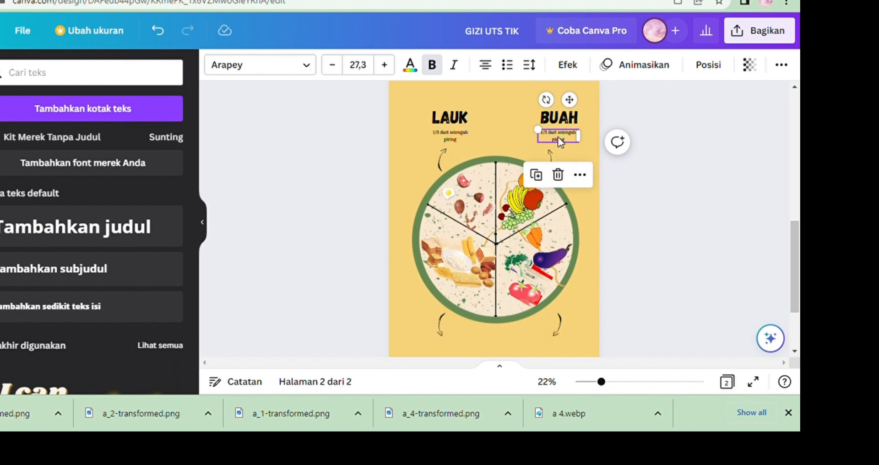
{"action": "left_click_drag", "start_coordinate": [557, 136], "coordinate": [555, 138]}
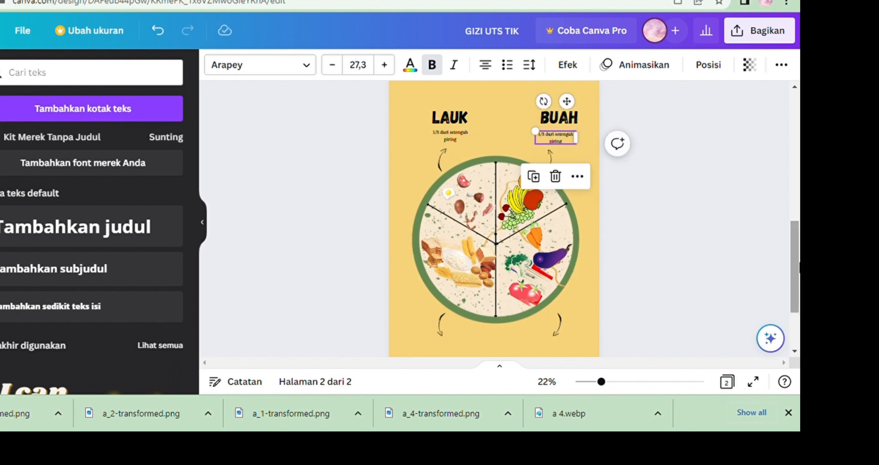
Paste another copy of the LAUK heading below the lower-left arrow of the plate.
{"action": "scroll", "coordinate": [545, 130], "scroll_direction": "down", "scroll_amount": 1}
{"action": "right_click", "coordinate": [446, 98]}
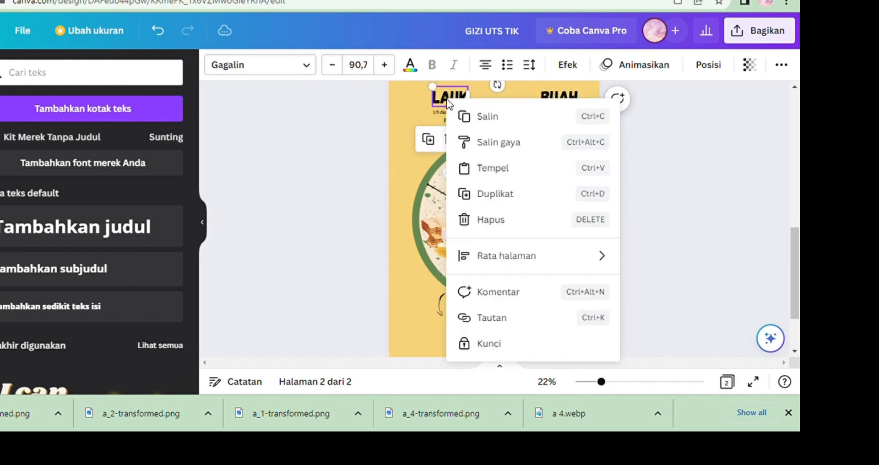
{"action": "left_click", "coordinate": [472, 117]}
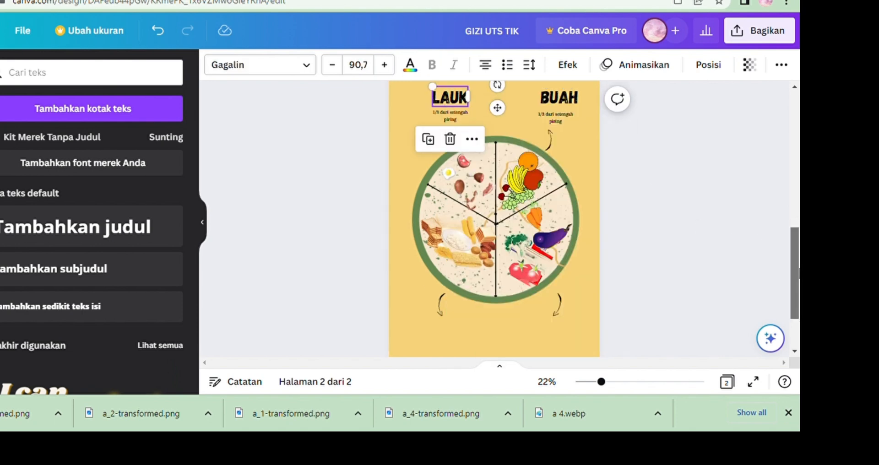
{"action": "scroll", "coordinate": [569, 262], "scroll_direction": "down", "scroll_amount": 2}
{"action": "right_click", "coordinate": [429, 310]}
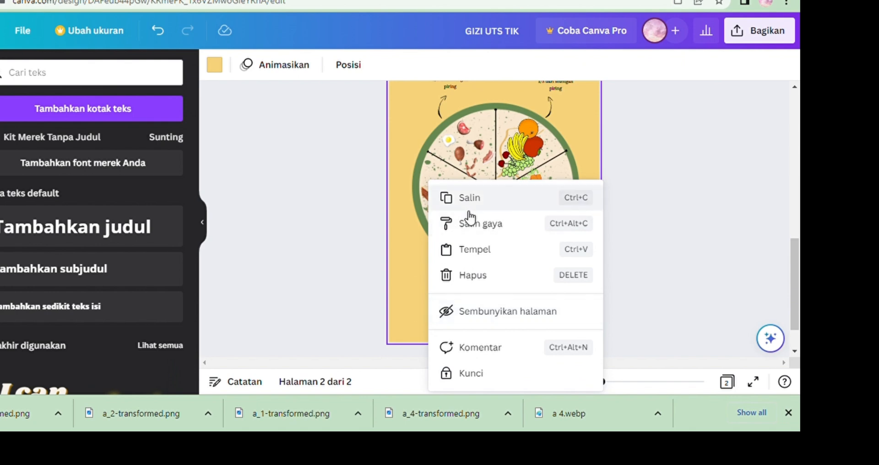
{"action": "left_click", "coordinate": [470, 250]}
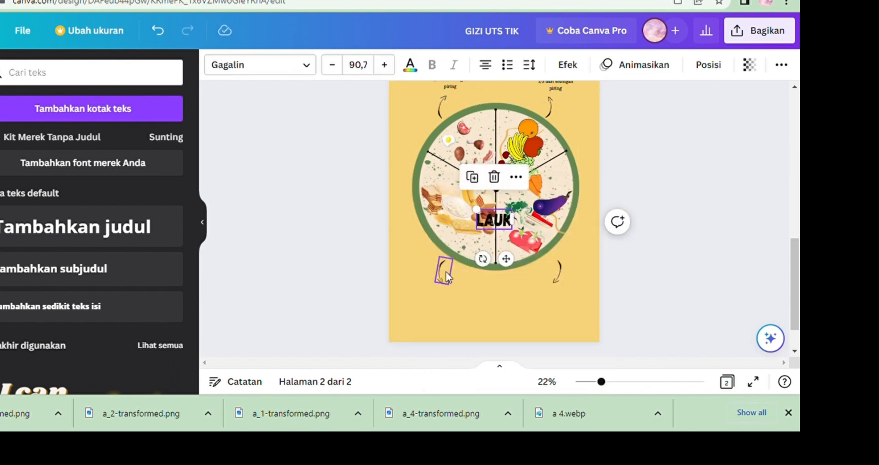
{"action": "left_click_drag", "start_coordinate": [500, 230], "coordinate": [448, 310]}
{"action": "left_click", "coordinate": [459, 303]}
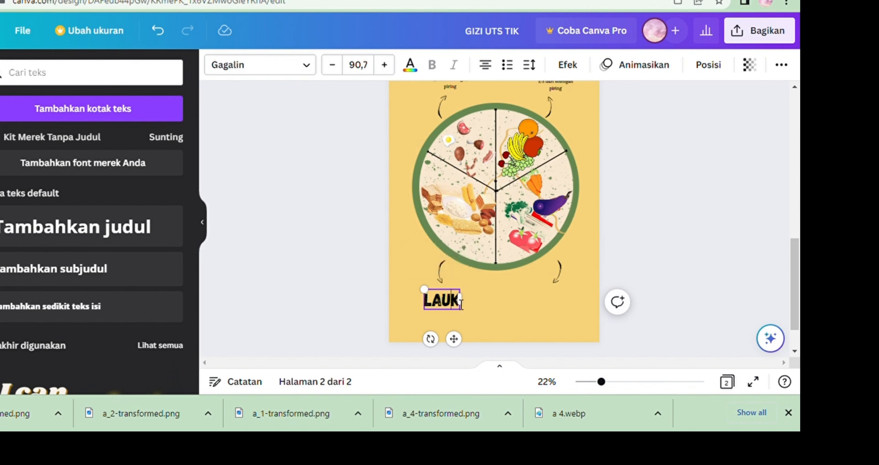
Change that heading's text to MAKANAN POKOK on two lines.
{"action": "key", "text": "BackSpace"}
{"action": "key", "text": "BackSpace"}
{"action": "key", "text": "BackSpace"}
{"action": "key", "text": "BackSpace"}
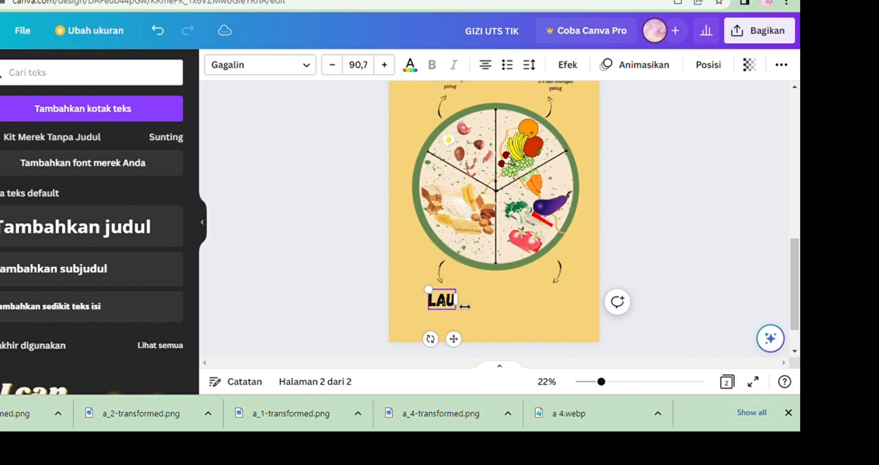
{"action": "type", "text": "MAKANAN"}
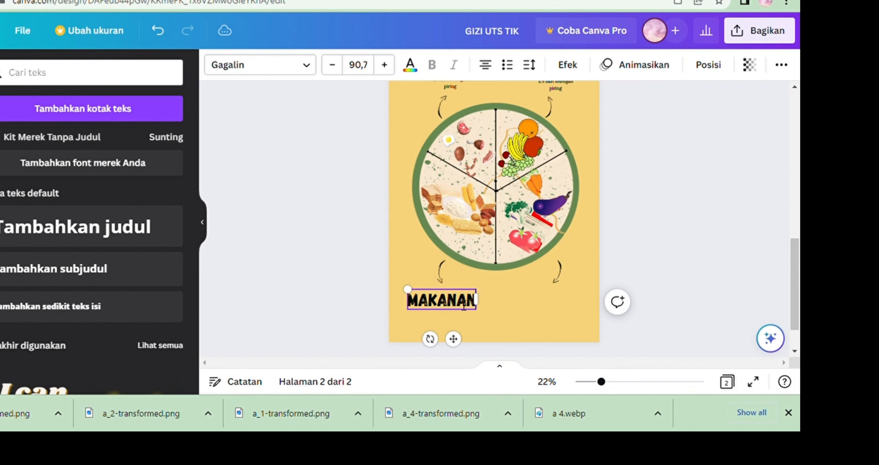
{"action": "key", "text": "Return"}
{"action": "type", "text": "POKOK"}
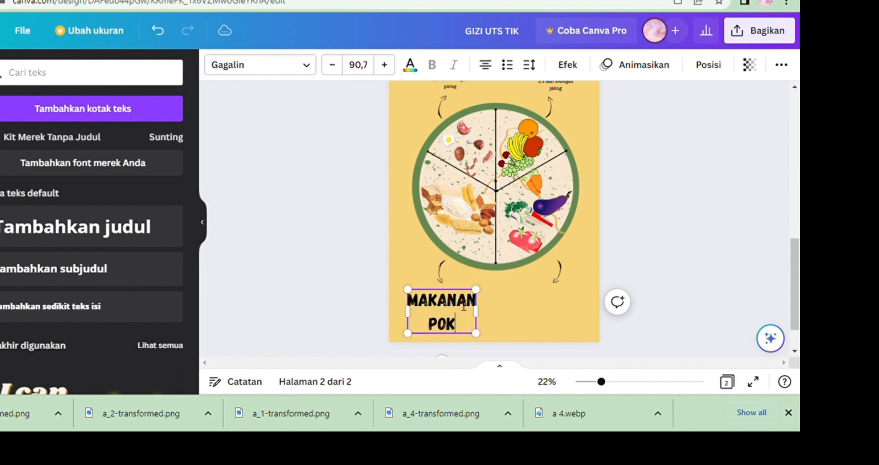
Reduce the MAKANAN POKOK heading's font size slightly and nudge it into place below the lower-left arrow.
{"action": "left_click", "coordinate": [340, 70]}
{"action": "left_click", "coordinate": [340, 70]}
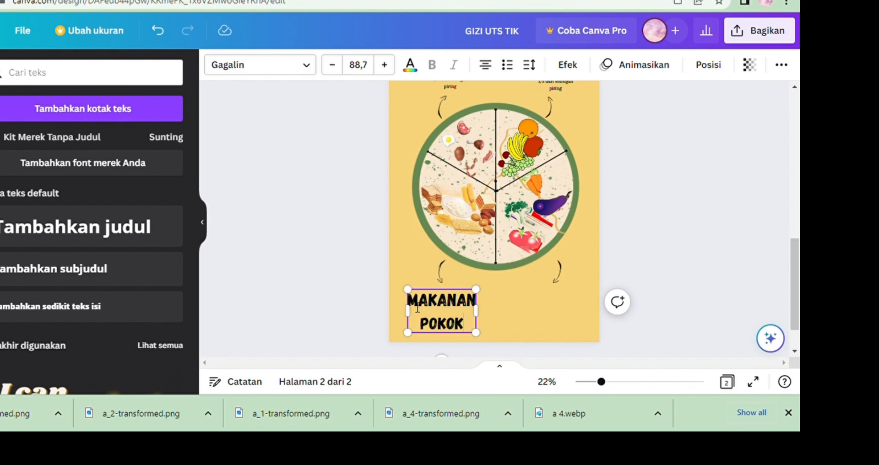
{"action": "left_click_drag", "start_coordinate": [418, 308], "coordinate": [477, 332]}
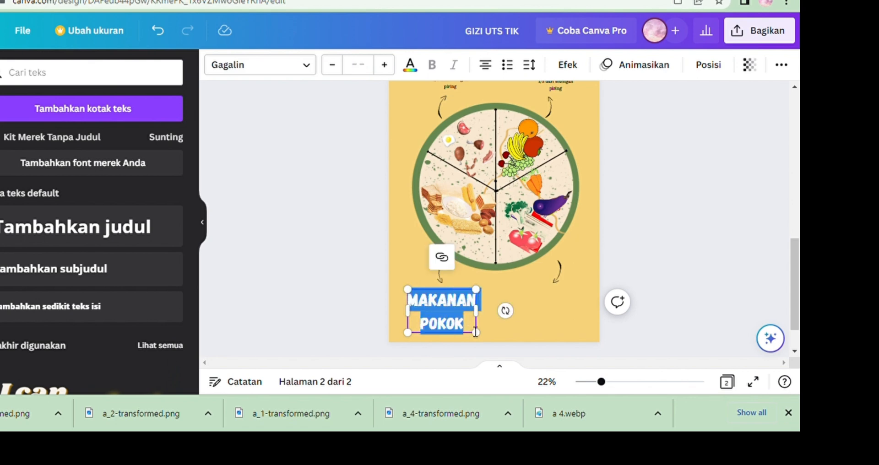
{"action": "left_click", "coordinate": [367, 70]}
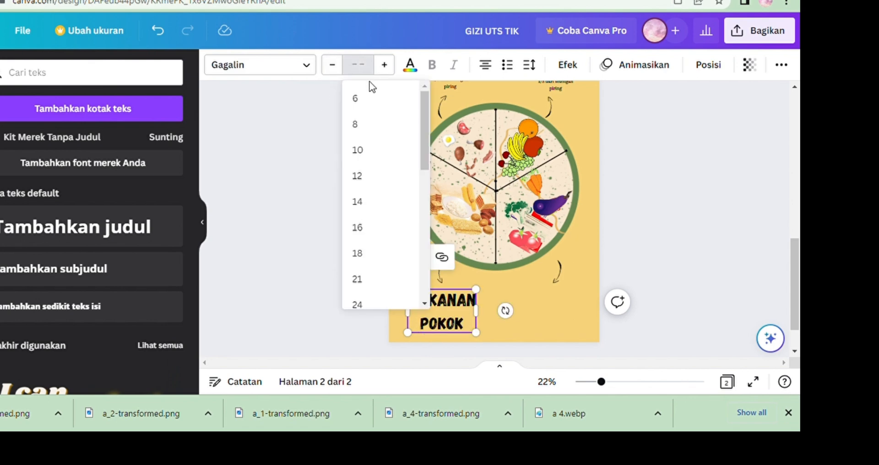
{"action": "left_click", "coordinate": [509, 277]}
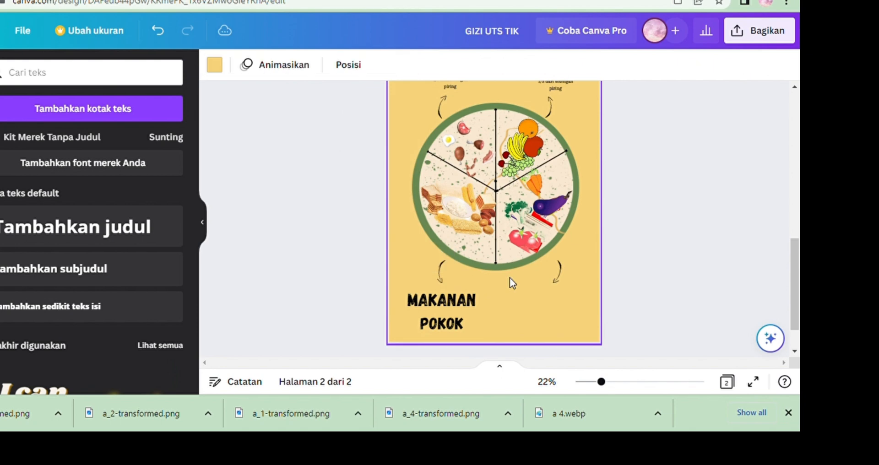
{"action": "left_click", "coordinate": [414, 305]}
{"action": "left_click", "coordinate": [413, 299]}
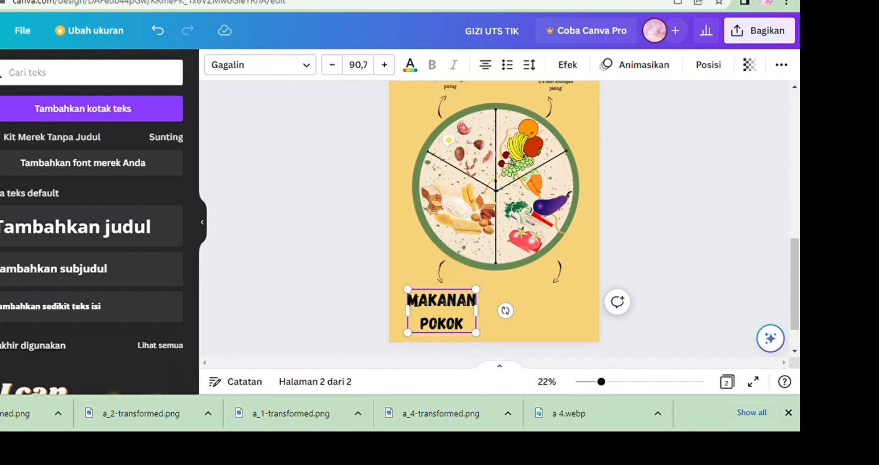
{"action": "key", "text": "ctrl+a"}
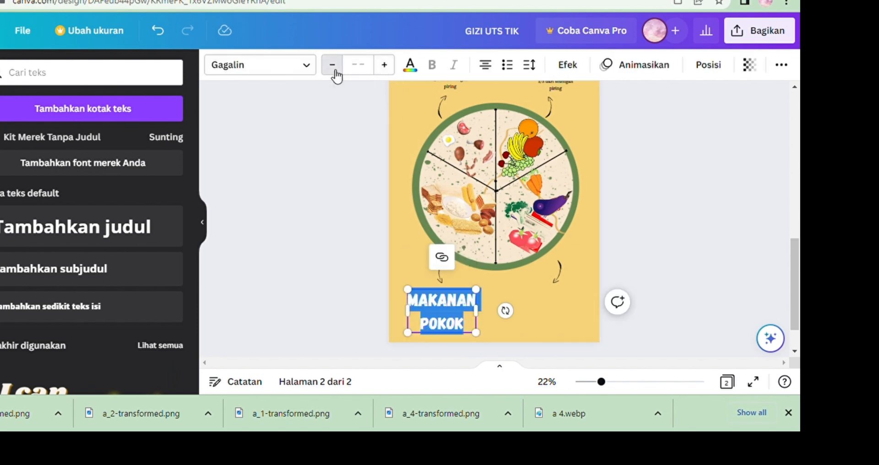
{"action": "left_click", "coordinate": [335, 71]}
{"action": "left_click", "coordinate": [335, 72]}
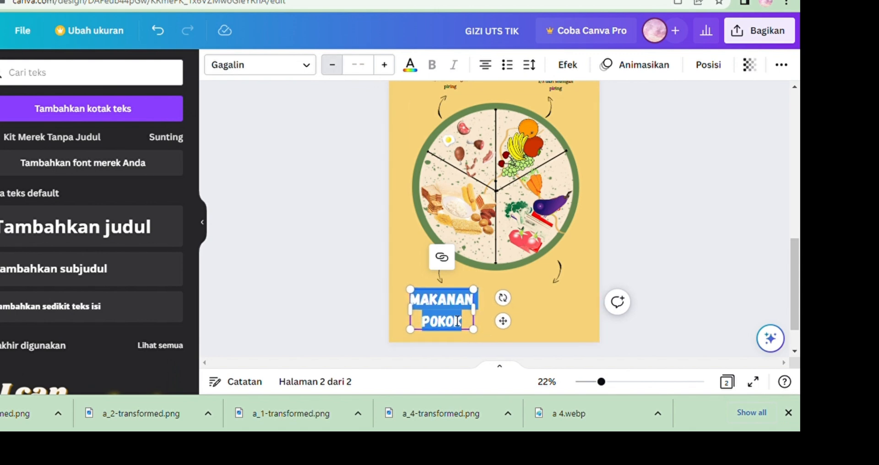
{"action": "left_click_drag", "start_coordinate": [503, 321], "coordinate": [478, 324]}
{"action": "left_click", "coordinate": [474, 325]}
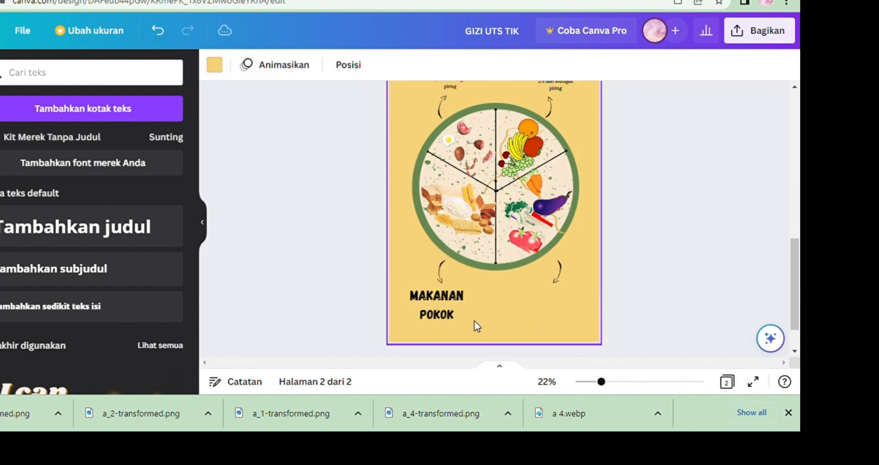
Resize the BUAH heading slightly smaller so it matches the LAUK heading.
{"action": "mouse_move", "coordinate": [796, 292]}
{"action": "left_mouse_down"}
{"action": "mouse_move", "coordinate": [797, 264]}
{"action": "mouse_move", "coordinate": [796, 286]}
{"action": "mouse_move", "coordinate": [797, 277]}
{"action": "left_mouse_up"}
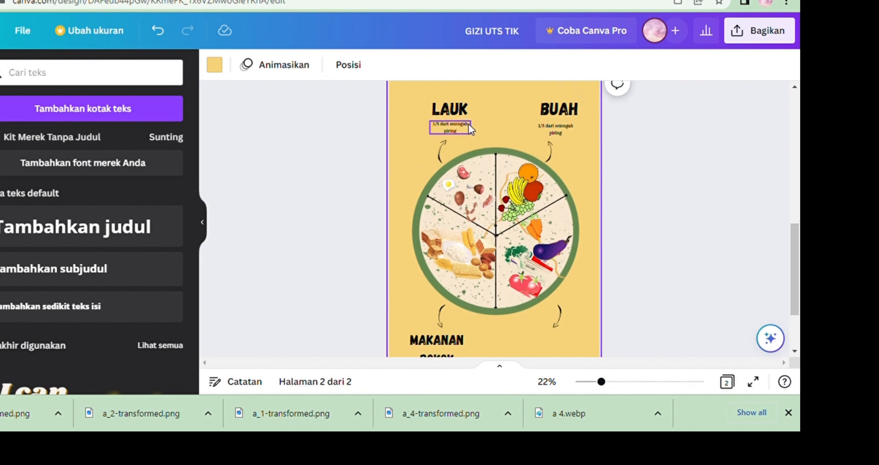
{"action": "left_click", "coordinate": [461, 114]}
{"action": "left_click_drag", "start_coordinate": [476, 125], "coordinate": [474, 124]}
{"action": "left_click", "coordinate": [549, 115]}
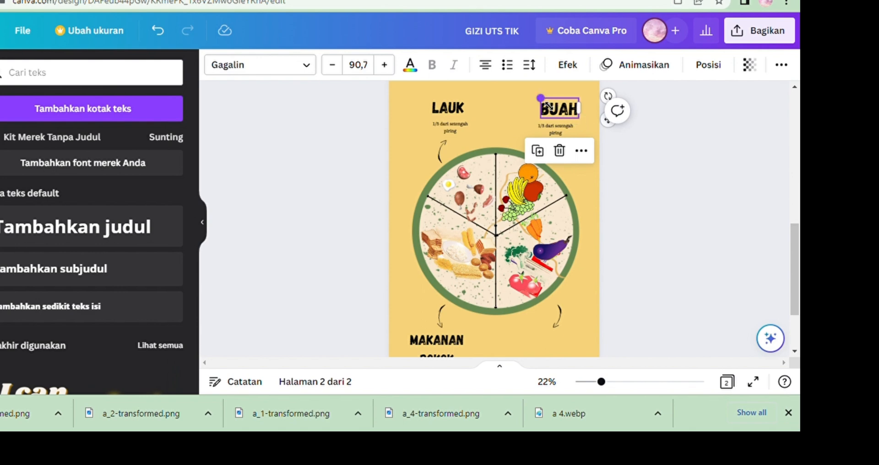
{"action": "mouse_move", "coordinate": [547, 104]}
{"action": "left_mouse_down"}
{"action": "mouse_move", "coordinate": [561, 113]}
{"action": "mouse_move", "coordinate": [547, 103]}
{"action": "left_mouse_up"}
{"action": "left_click_drag", "start_coordinate": [610, 128], "coordinate": [558, 116]}
Shrink the MAKANAN POKOK heading slightly by its corner handle.
{"action": "scroll", "coordinate": [494, 219], "scroll_direction": "down", "scroll_amount": 3}
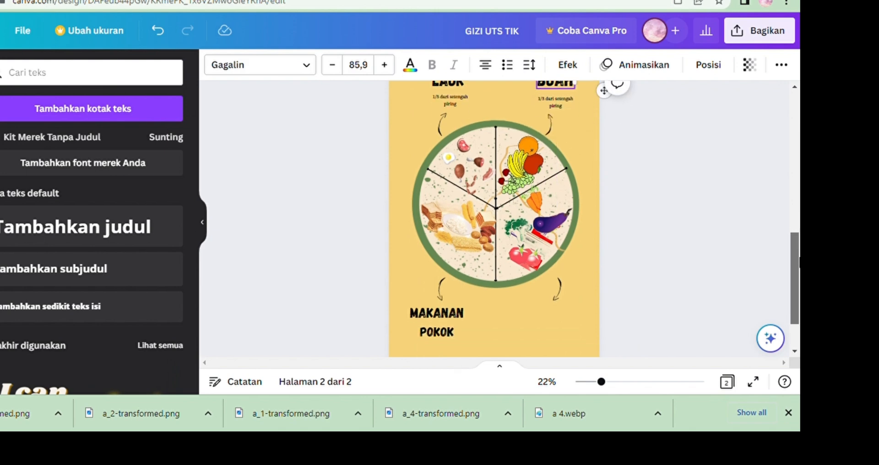
{"action": "left_click", "coordinate": [444, 289]}
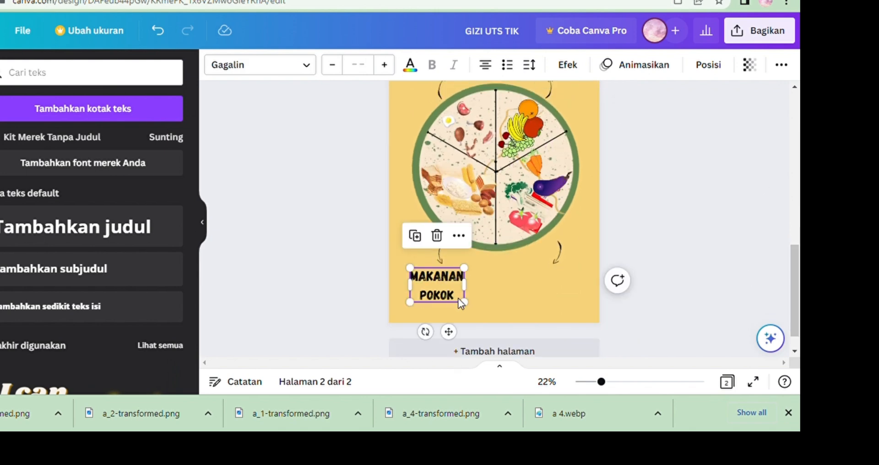
{"action": "left_click_drag", "start_coordinate": [463, 302], "coordinate": [460, 298]}
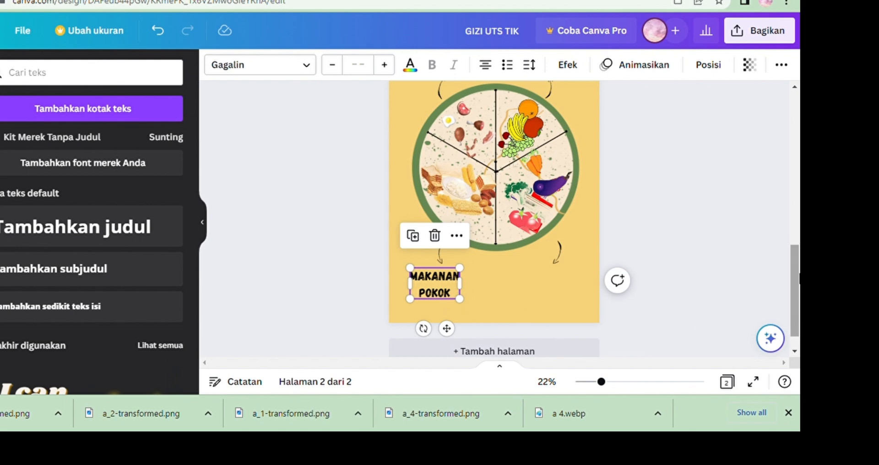
Copy the small subtitle under the LAUK heading.
{"action": "scroll", "coordinate": [783, 249], "scroll_direction": "up", "scroll_amount": 3}
{"action": "left_click", "coordinate": [451, 130]}
{"action": "right_click", "coordinate": [458, 133]}
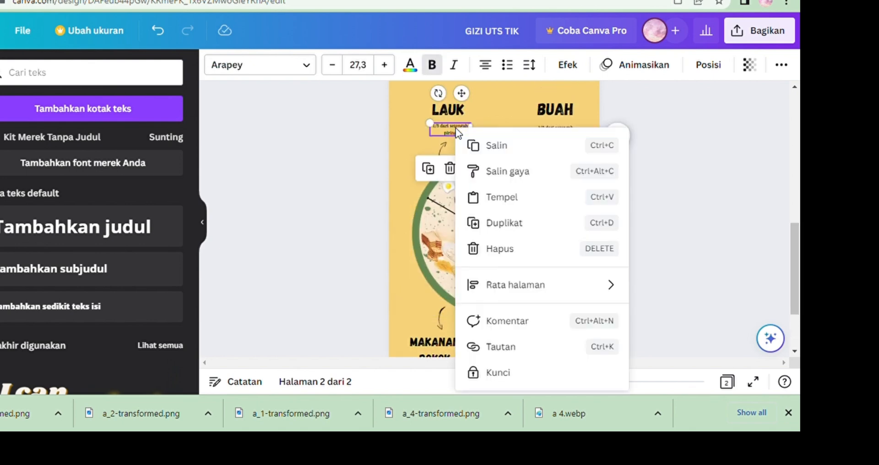
{"action": "left_click", "coordinate": [504, 147]}
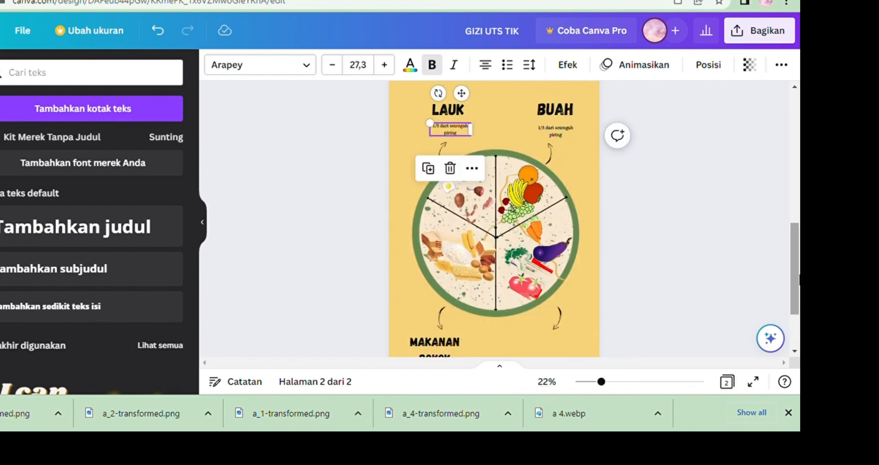
Paste the subtitle below the MAKANAN POKOK heading and change it to 2/3 dari setengah piring.
{"action": "scroll", "coordinate": [783, 300], "scroll_direction": "down", "scroll_amount": 2}
{"action": "left_click", "coordinate": [623, 383]}
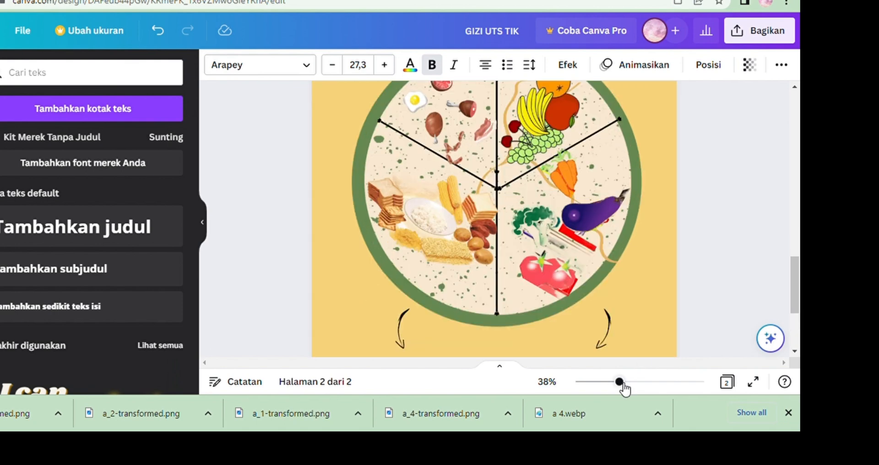
{"action": "scroll", "coordinate": [796, 286], "scroll_direction": "down", "scroll_amount": 3}
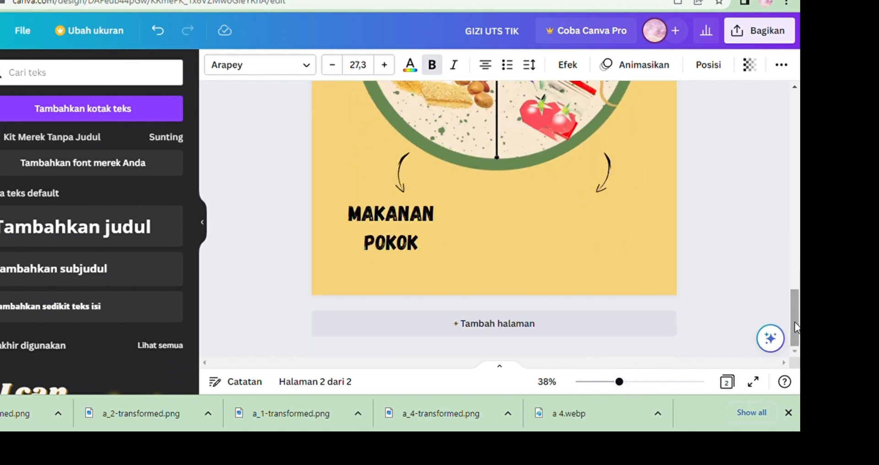
{"action": "right_click", "coordinate": [380, 268]}
{"action": "left_click", "coordinate": [442, 249]}
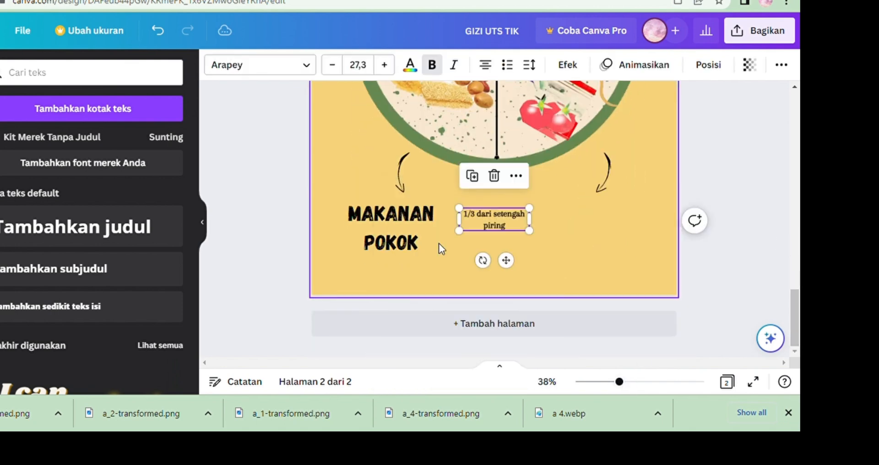
{"action": "left_click_drag", "start_coordinate": [507, 228], "coordinate": [393, 277]}
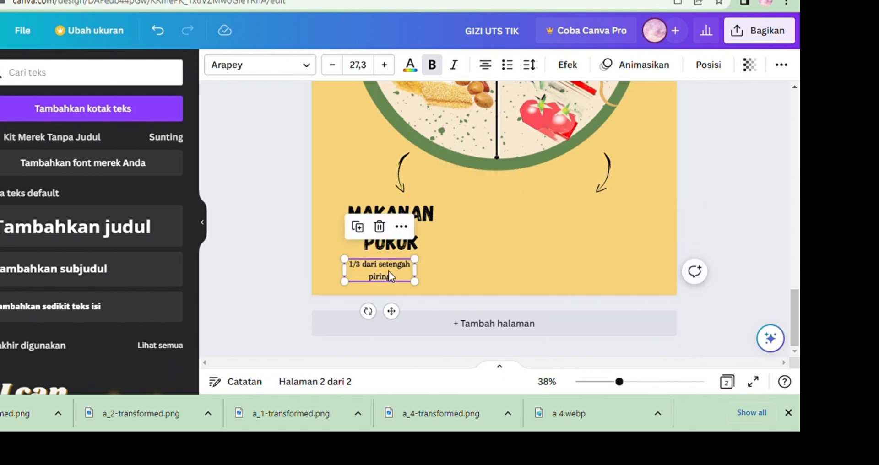
{"action": "left_click", "coordinate": [358, 269]}
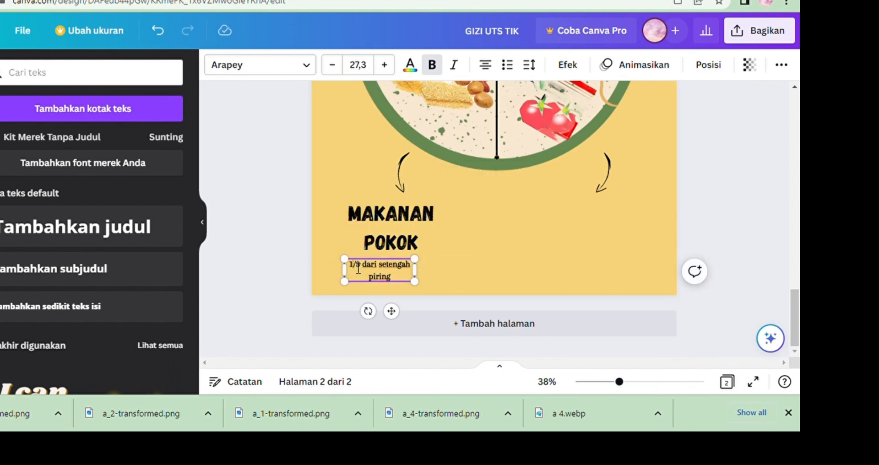
Copy the MAKANAN POKOK heading and place a duplicate below the lower-right arrow of the plate.
{"action": "left_click", "coordinate": [380, 241]}
{"action": "right_click", "coordinate": [383, 229]}
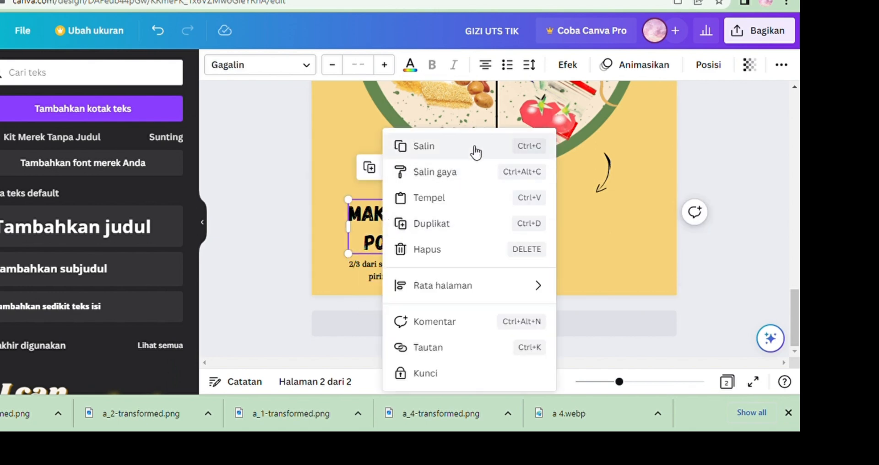
{"action": "left_click", "coordinate": [458, 149]}
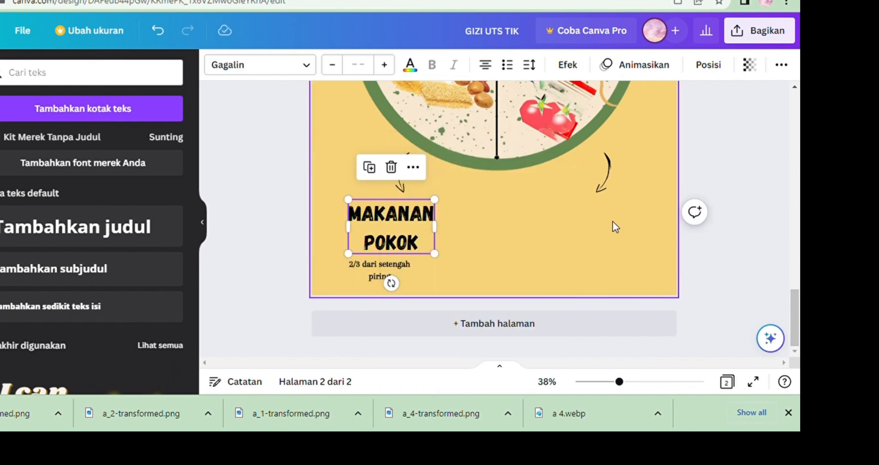
{"action": "right_click", "coordinate": [584, 202]}
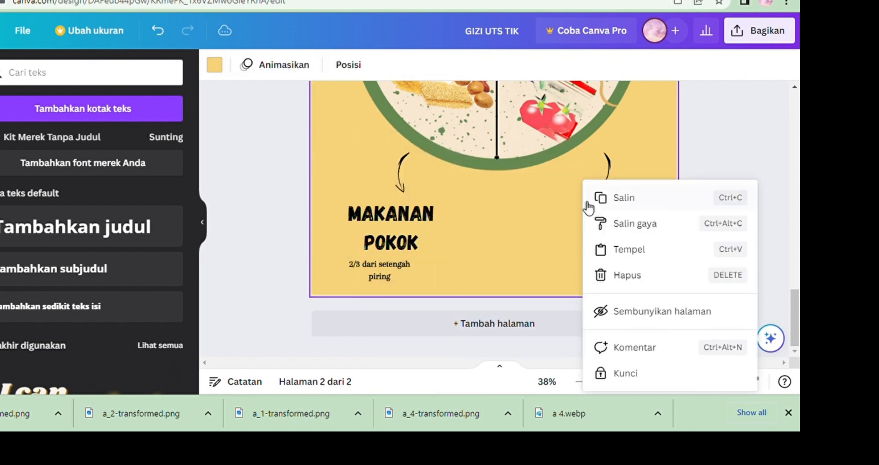
{"action": "left_click", "coordinate": [621, 263]}
{"action": "left_click_drag", "start_coordinate": [373, 221], "coordinate": [581, 223]}
Replace the duplicate heading's text with BUAH.
{"action": "left_click", "coordinate": [624, 245]}
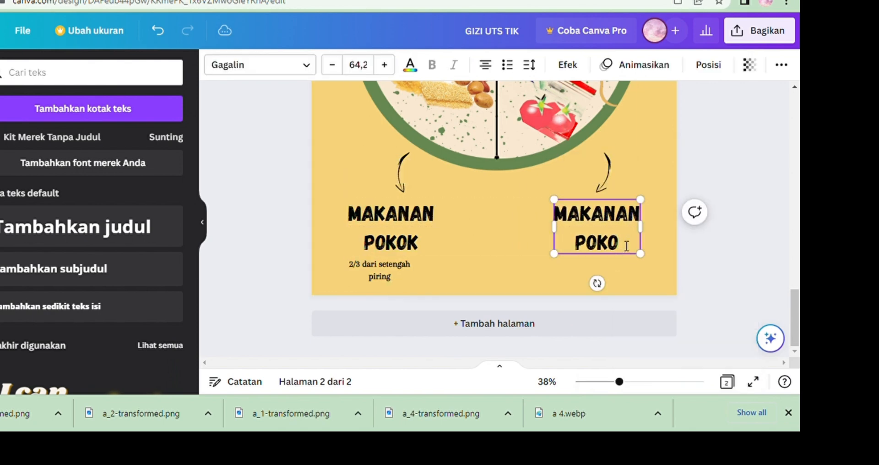
{"action": "key", "text": "ctrl+a"}
{"action": "key", "text": "BackSpace"}
{"action": "type", "text": "BUAH"}
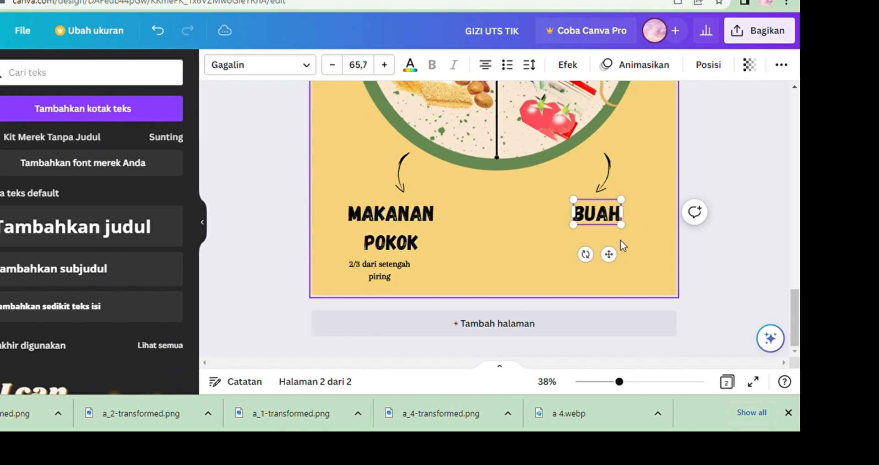
Copy the 2/3 subtitle and place a duplicate below the right-hand heading.
{"action": "left_click", "coordinate": [368, 265]}
{"action": "right_click", "coordinate": [367, 265]}
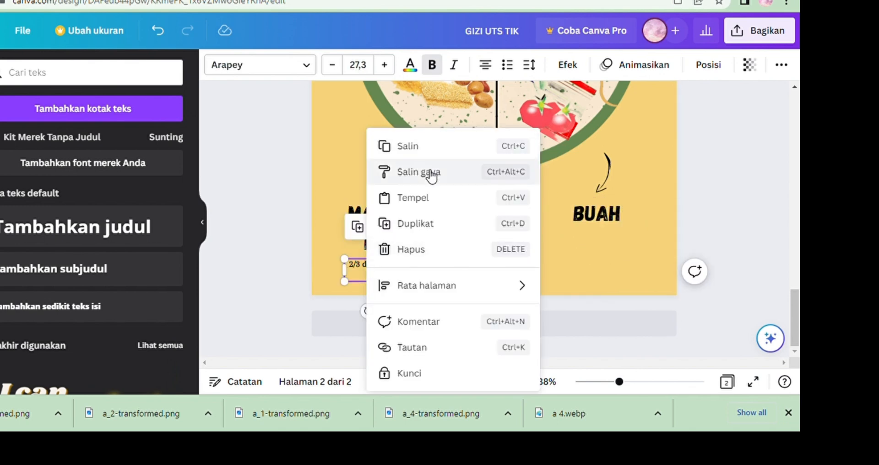
{"action": "left_click", "coordinate": [427, 148]}
{"action": "right_click", "coordinate": [595, 246]}
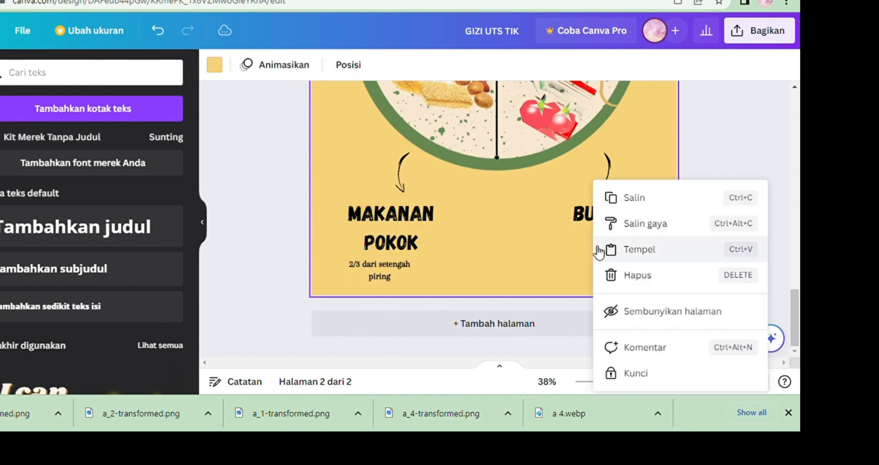
{"action": "left_click", "coordinate": [599, 250]}
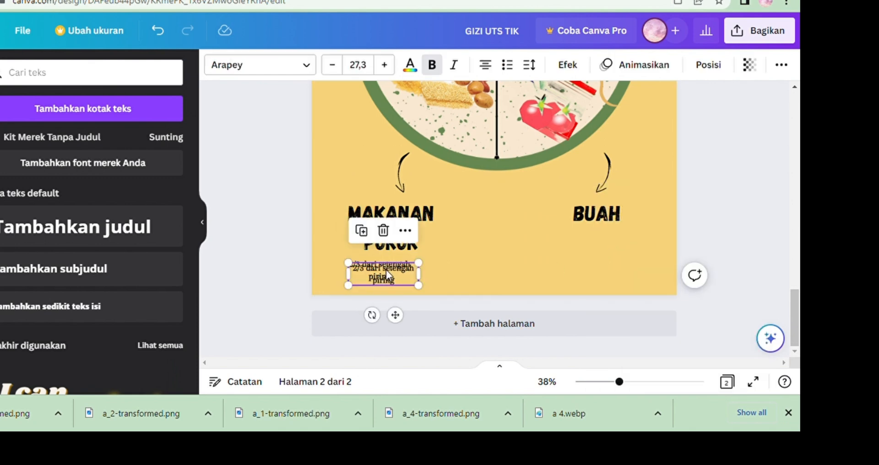
{"action": "left_click_drag", "start_coordinate": [386, 274], "coordinate": [607, 260]}
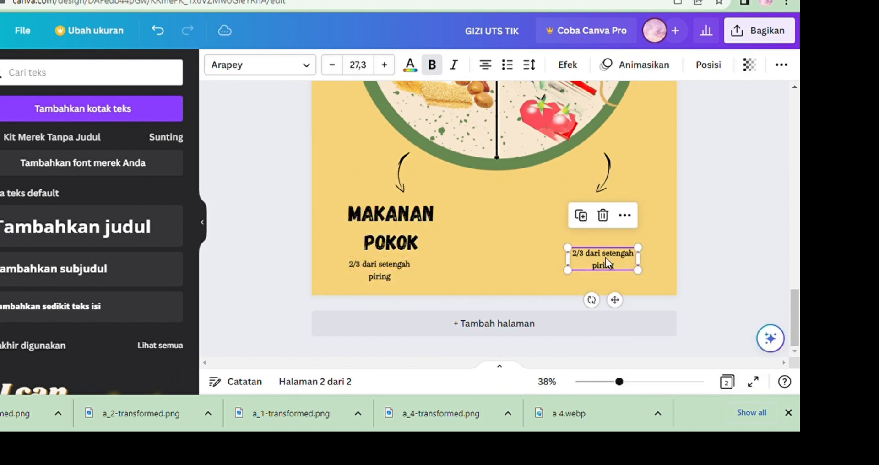
Move the right-hand heading down slightly so it sits level with MAKANAN POKOK.
{"action": "left_click", "coordinate": [558, 221]}
{"action": "left_click", "coordinate": [590, 213]}
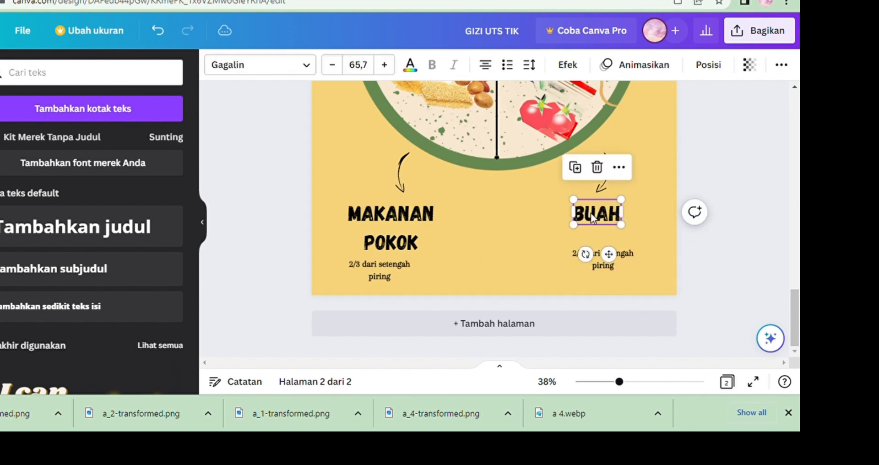
{"action": "left_click_drag", "start_coordinate": [591, 213], "coordinate": [591, 223]}
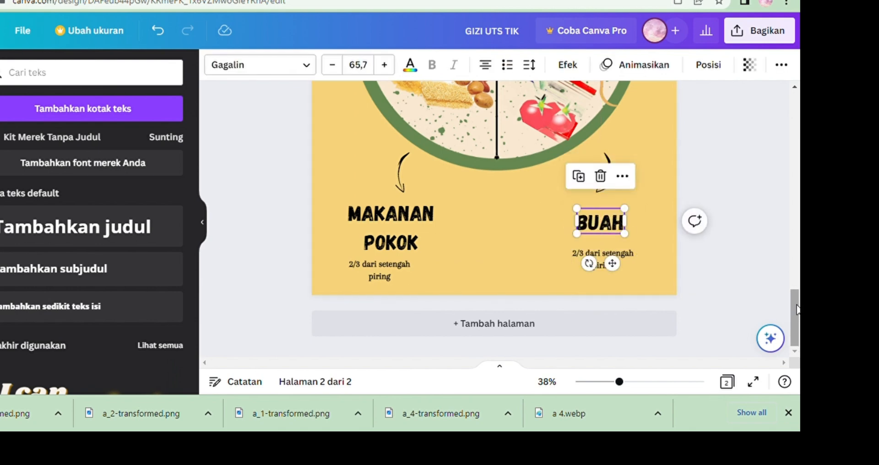
Replace the lower-right heading's text with SAYURAN.
{"action": "left_click_drag", "start_coordinate": [799, 311], "coordinate": [792, 292]}
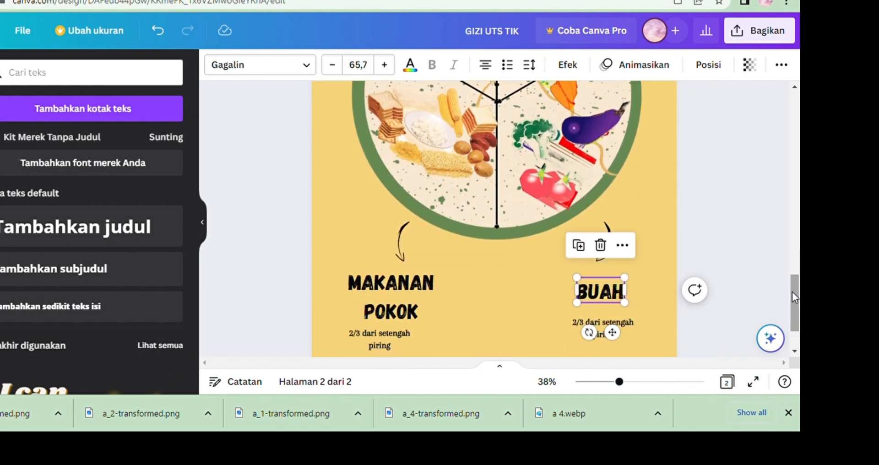
{"action": "left_click", "coordinate": [619, 292]}
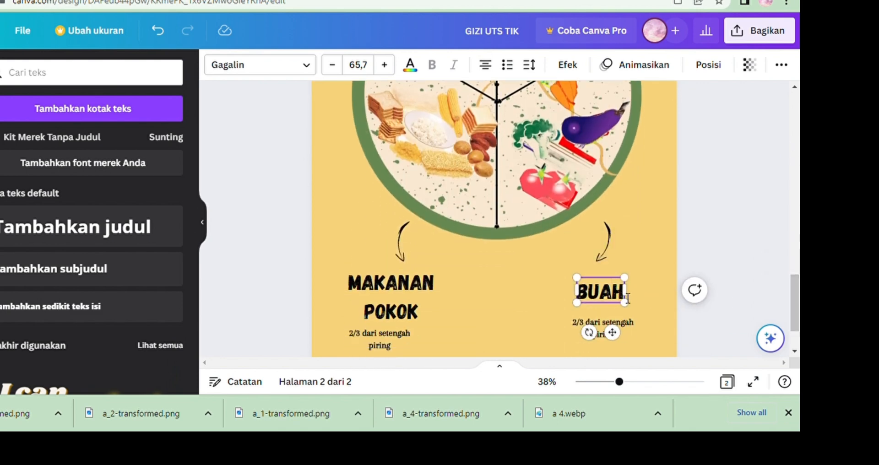
{"action": "key", "text": "BackSpace"}
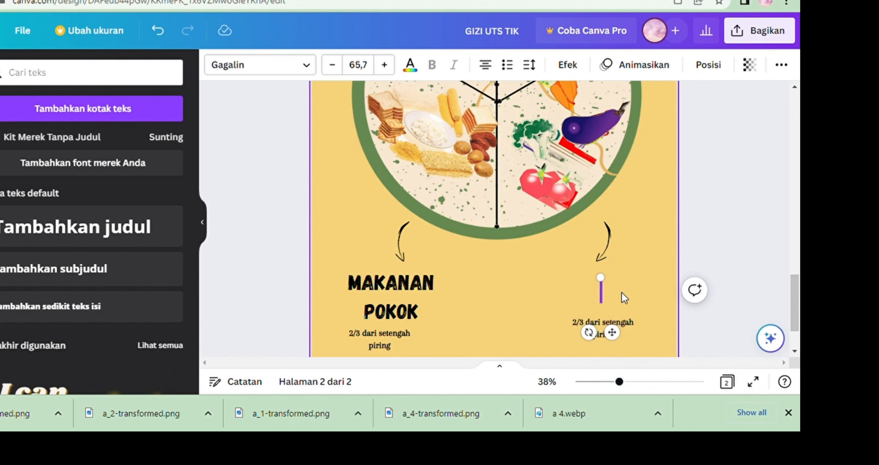
{"action": "type", "text": "SAYURA"}
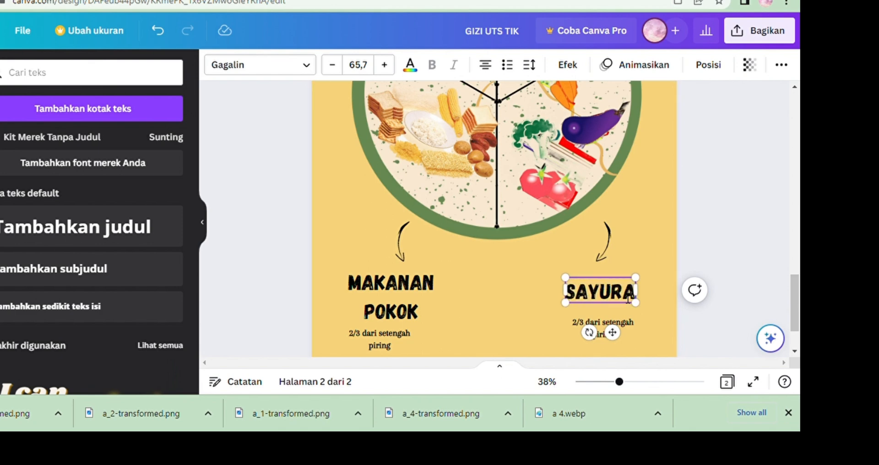
{"action": "type", "text": "M"}
{"action": "key", "text": "BackSpace"}
{"action": "type", "text": "N"}
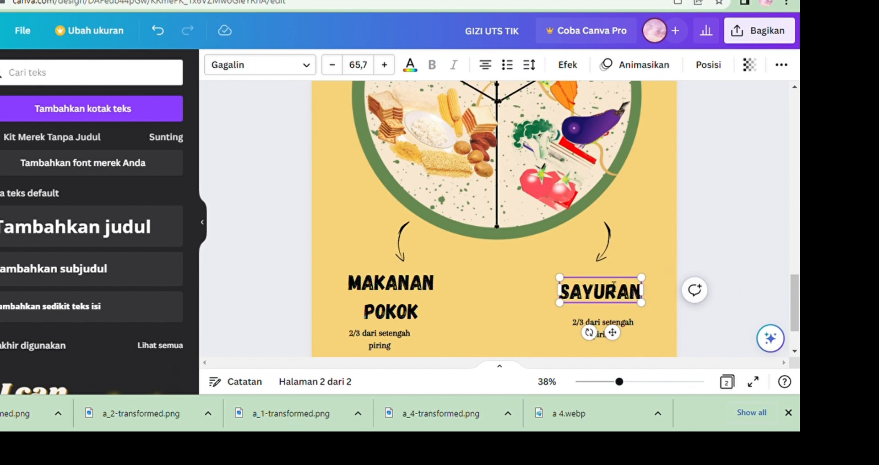
{"action": "left_click", "coordinate": [659, 268]}
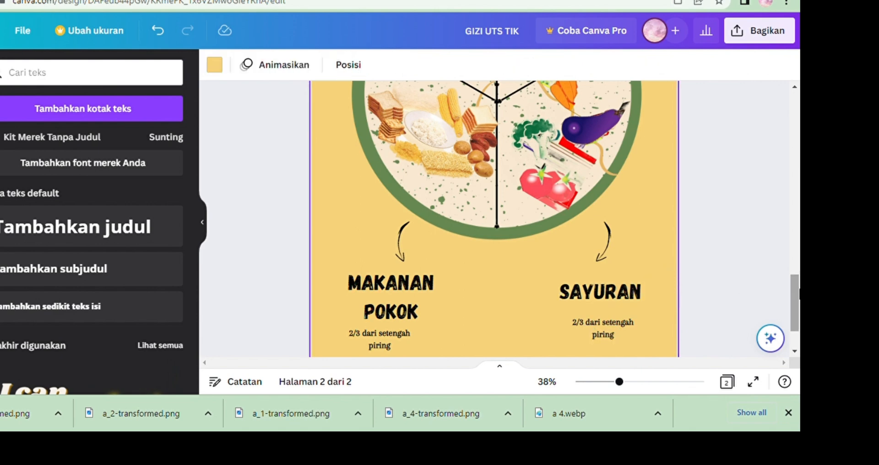
Zoom out and scroll through page 2 to review the plate layout and labels.
{"action": "scroll", "coordinate": [494, 220], "scroll_direction": "up", "scroll_amount": 10}
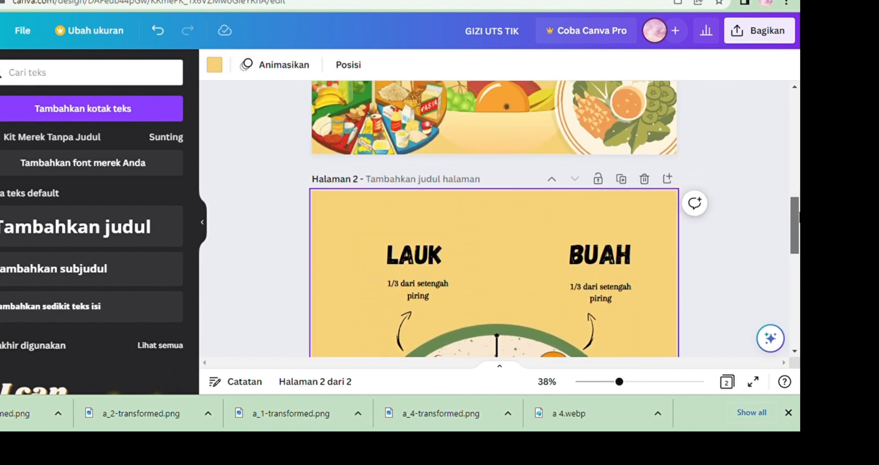
{"action": "left_click_drag", "start_coordinate": [799, 220], "coordinate": [781, 280]}
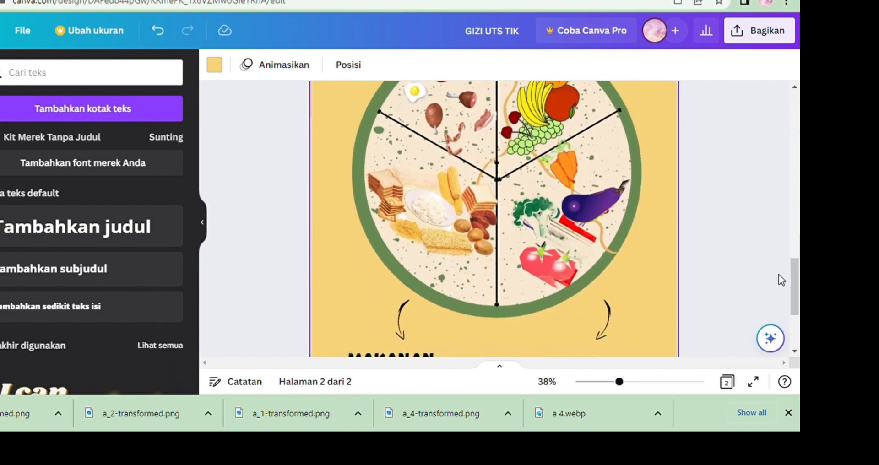
{"action": "left_click", "coordinate": [598, 382]}
{"action": "left_click", "coordinate": [606, 382]}
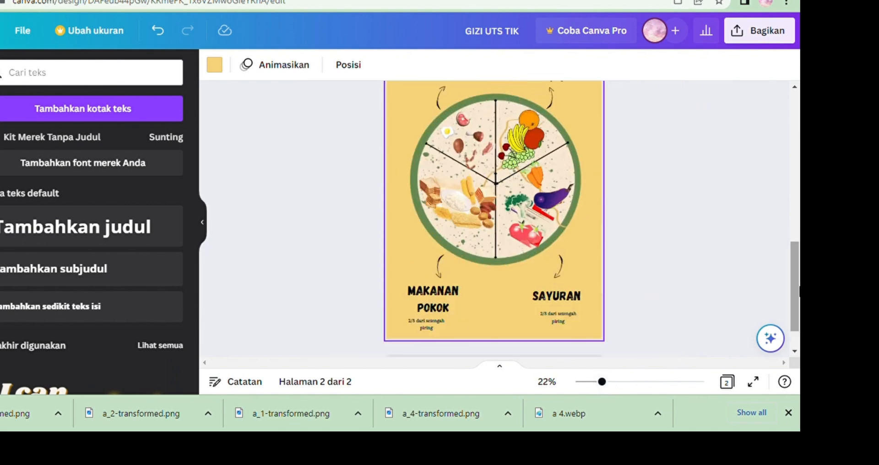
{"action": "mouse_move", "coordinate": [799, 291]}
{"action": "left_mouse_down"}
{"action": "mouse_move", "coordinate": [796, 202]}
{"action": "mouse_move", "coordinate": [788, 298]}
{"action": "left_mouse_up"}
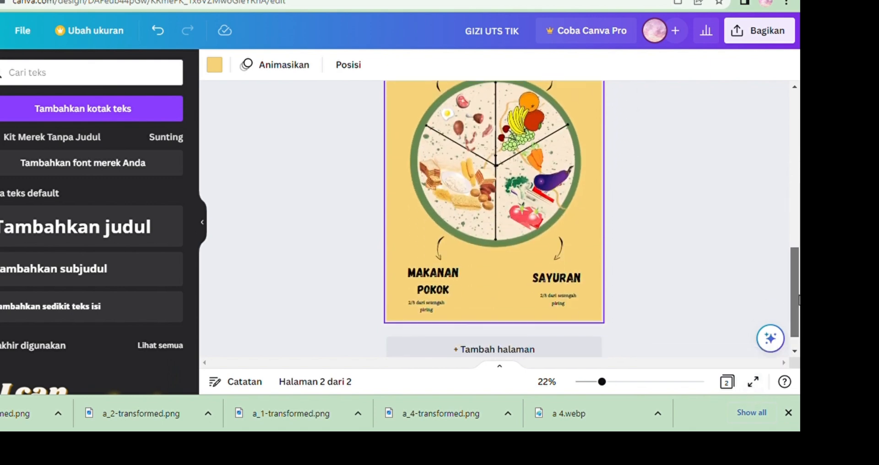
{"action": "mouse_move", "coordinate": [797, 300]}
{"action": "left_mouse_down"}
{"action": "mouse_move", "coordinate": [799, 277]}
{"action": "mouse_move", "coordinate": [799, 293]}
{"action": "left_mouse_up"}
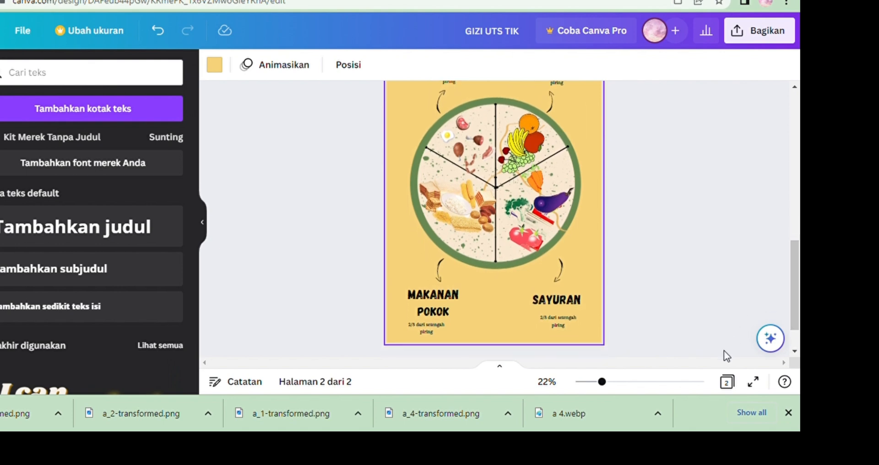
{"action": "left_click", "coordinate": [615, 381]}
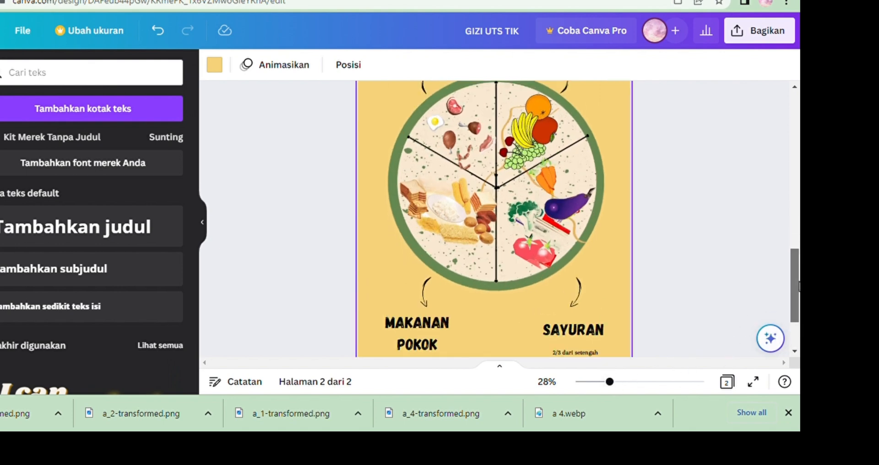
{"action": "left_click_drag", "start_coordinate": [799, 287], "coordinate": [794, 312]}
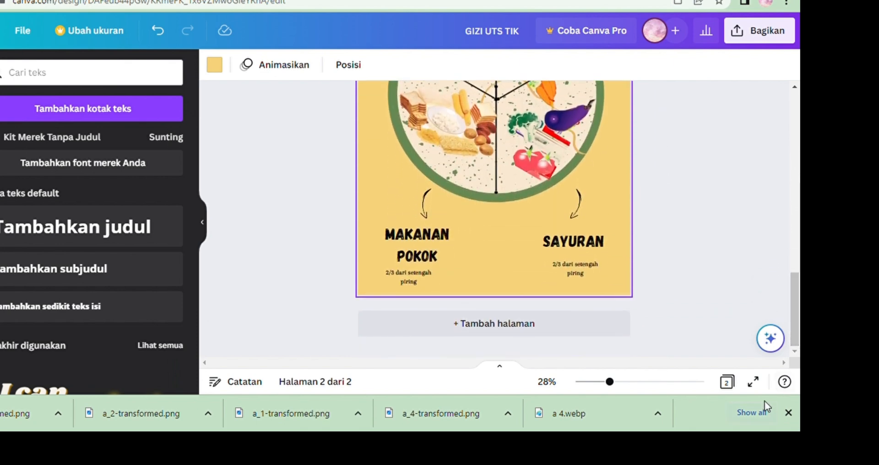
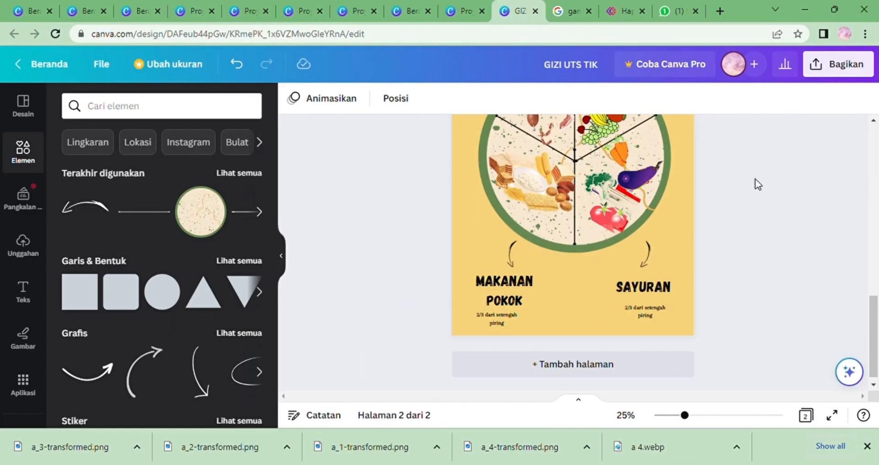
Add a new page 3, insert a grid graphic from a search for grid, and move it to the page's top-left corner.
{"action": "left_click", "coordinate": [512, 365]}
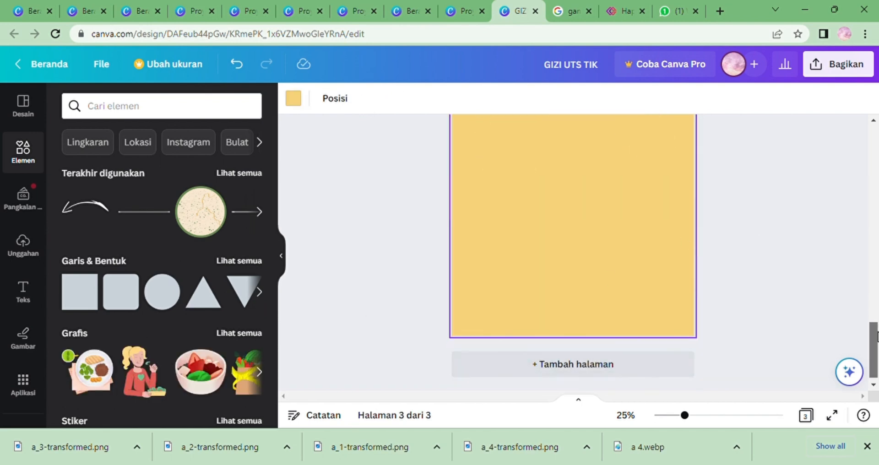
{"action": "scroll", "coordinate": [766, 227], "scroll_direction": "up", "scroll_amount": 3}
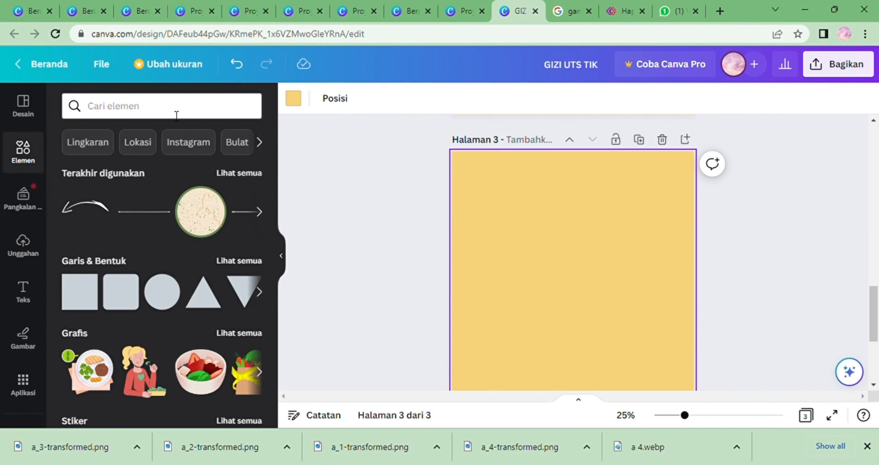
{"action": "left_click", "coordinate": [176, 113]}
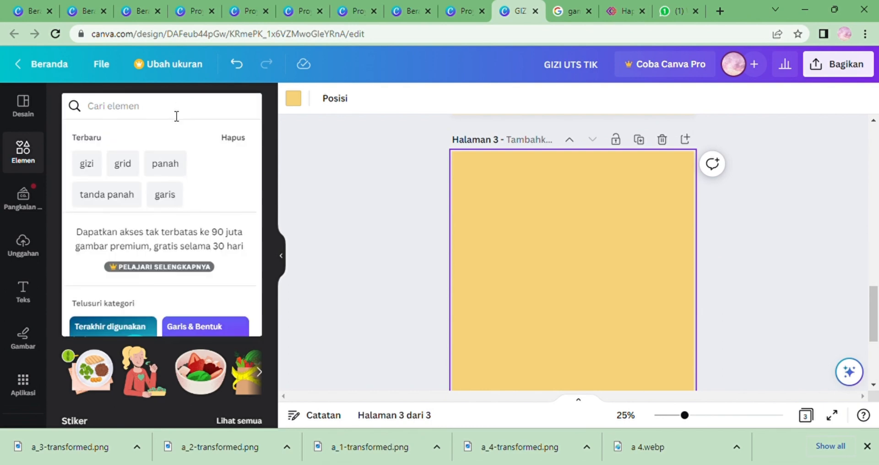
{"action": "left_click", "coordinate": [126, 169]}
{"action": "left_click", "coordinate": [137, 234]}
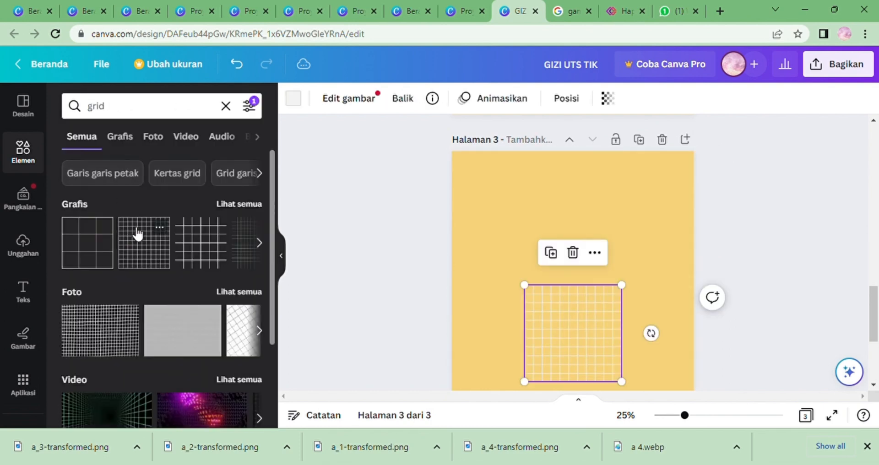
{"action": "left_click_drag", "start_coordinate": [554, 328], "coordinate": [490, 199]}
Paste the plate image onto page 3 and move it to the bottom-right corner.
{"action": "right_click", "coordinate": [496, 202]}
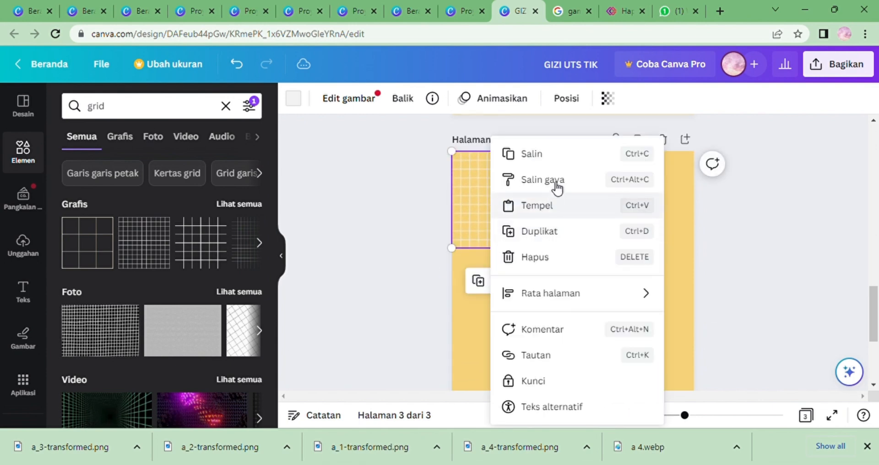
{"action": "right_click", "coordinate": [468, 310]}
{"action": "left_click", "coordinate": [510, 283]}
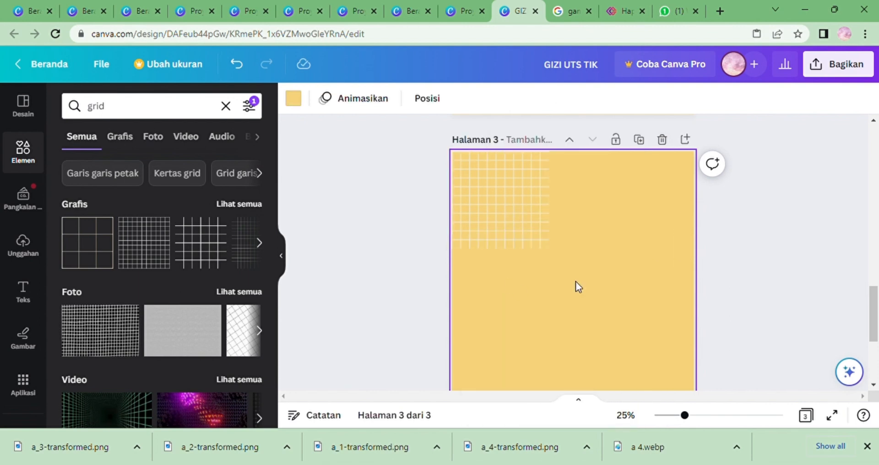
{"action": "left_click_drag", "start_coordinate": [644, 300], "coordinate": [661, 402]}
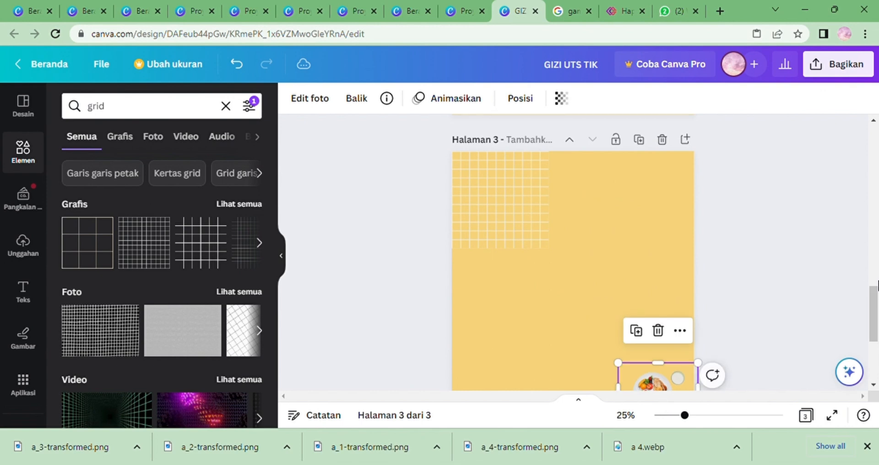
{"action": "left_click_drag", "start_coordinate": [876, 306], "coordinate": [875, 341]}
{"action": "left_click_drag", "start_coordinate": [658, 235], "coordinate": [651, 327]}
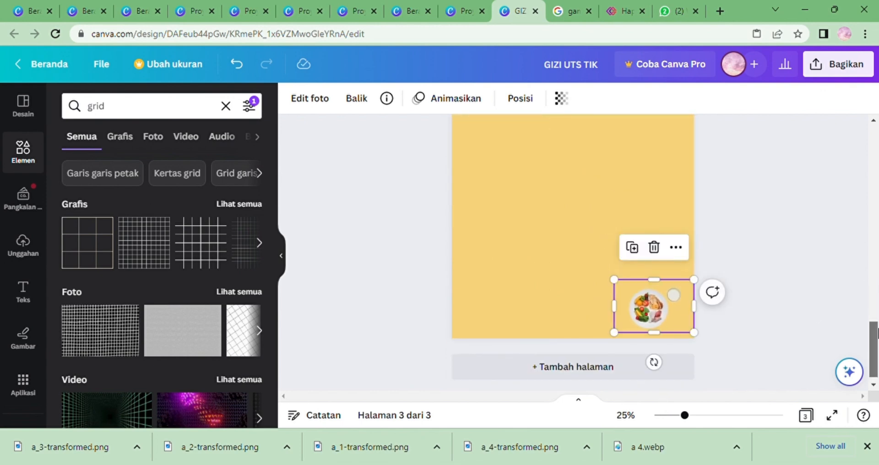
{"action": "left_click_drag", "start_coordinate": [876, 332], "coordinate": [876, 280]}
Copy the grid, paste a duplicate to its right, and enlarge both so they span the page's top half.
{"action": "left_click", "coordinate": [522, 307]}
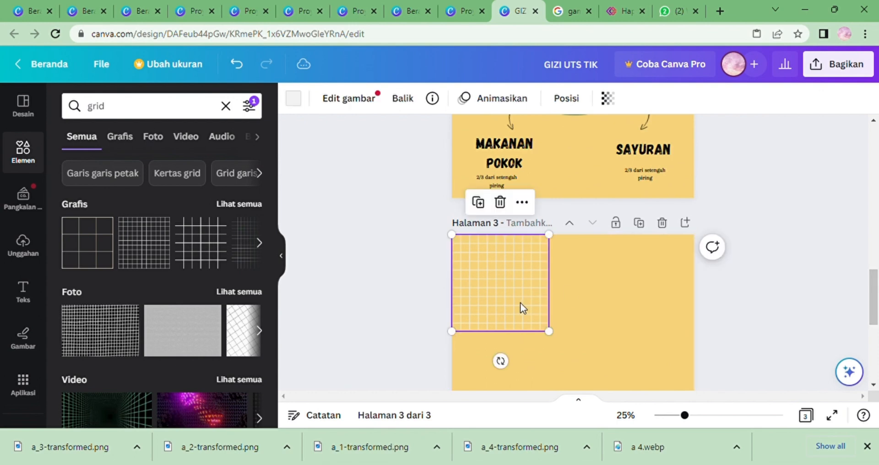
{"action": "mouse_move", "coordinate": [550, 331]}
{"action": "left_mouse_down"}
{"action": "mouse_move", "coordinate": [567, 349]}
{"action": "mouse_move", "coordinate": [553, 336]}
{"action": "left_mouse_up"}
{"action": "right_click", "coordinate": [516, 314]}
{"action": "left_click", "coordinate": [581, 155]}
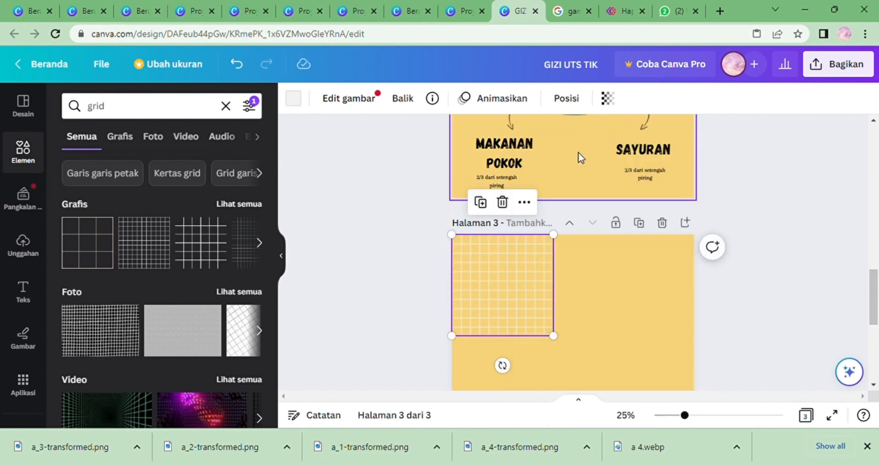
{"action": "right_click", "coordinate": [501, 295]}
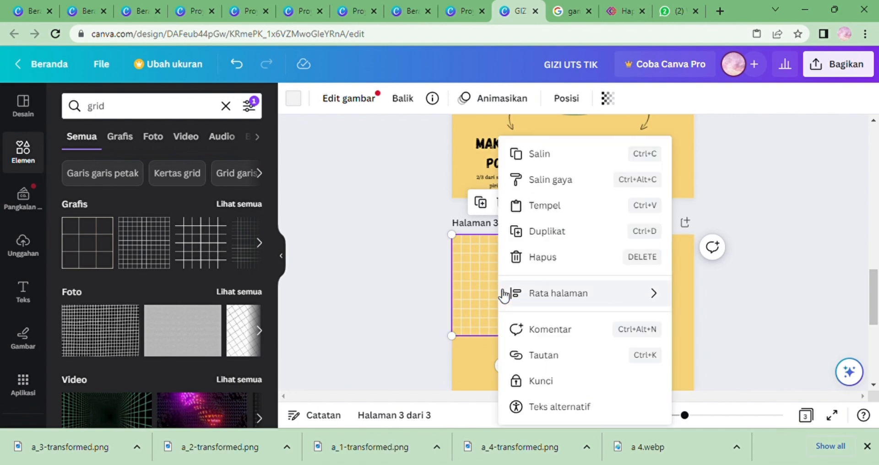
{"action": "left_click", "coordinate": [553, 205]}
{"action": "left_click_drag", "start_coordinate": [520, 282], "coordinate": [661, 286]}
{"action": "left_click", "coordinate": [552, 298]}
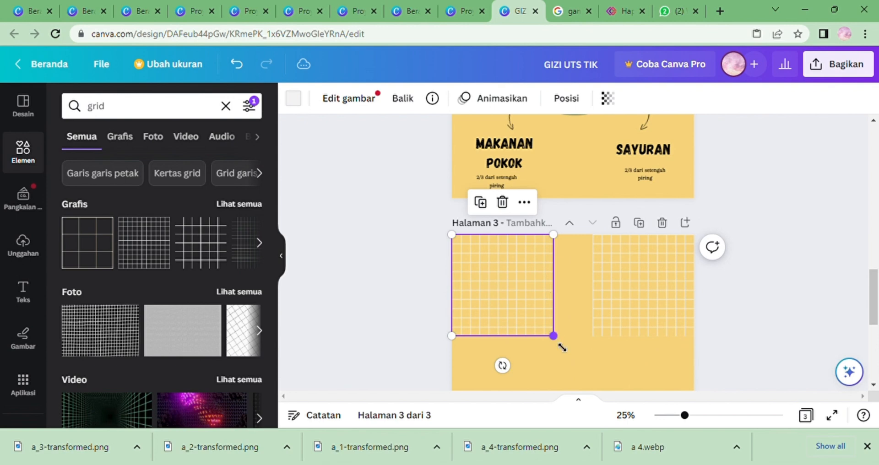
{"action": "mouse_move", "coordinate": [563, 348]}
{"action": "left_mouse_down"}
{"action": "mouse_move", "coordinate": [599, 361]}
{"action": "mouse_move", "coordinate": [586, 355]}
{"action": "mouse_move", "coordinate": [576, 363]}
{"action": "mouse_move", "coordinate": [559, 349]}
{"action": "mouse_move", "coordinate": [574, 357]}
{"action": "left_mouse_up"}
{"action": "left_click", "coordinate": [606, 339]}
{"action": "left_click", "coordinate": [592, 377]}
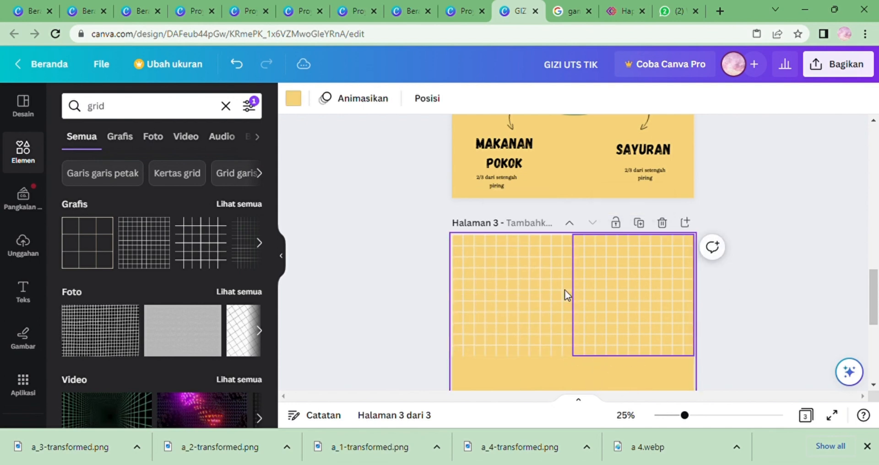
Copy the left grid and paste a duplicate below it on the left.
{"action": "left_click", "coordinate": [517, 295]}
{"action": "right_click", "coordinate": [518, 294]}
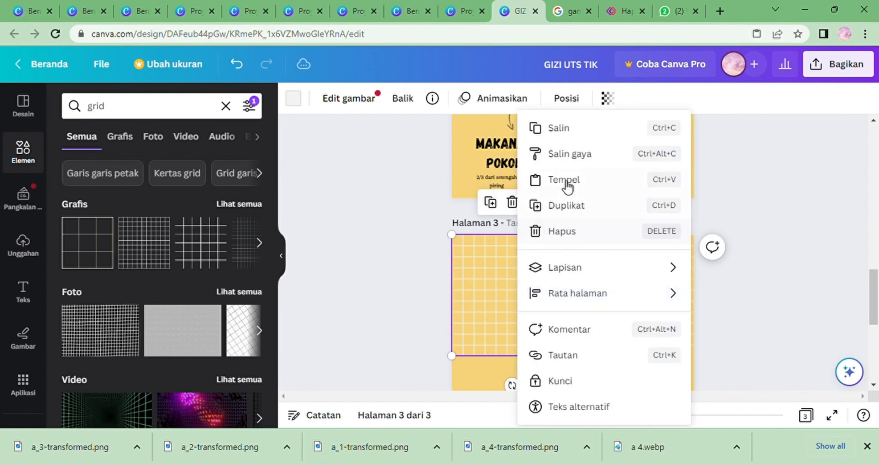
{"action": "left_click", "coordinate": [571, 137]}
{"action": "scroll", "coordinate": [876, 309], "scroll_direction": "down", "scroll_amount": 4}
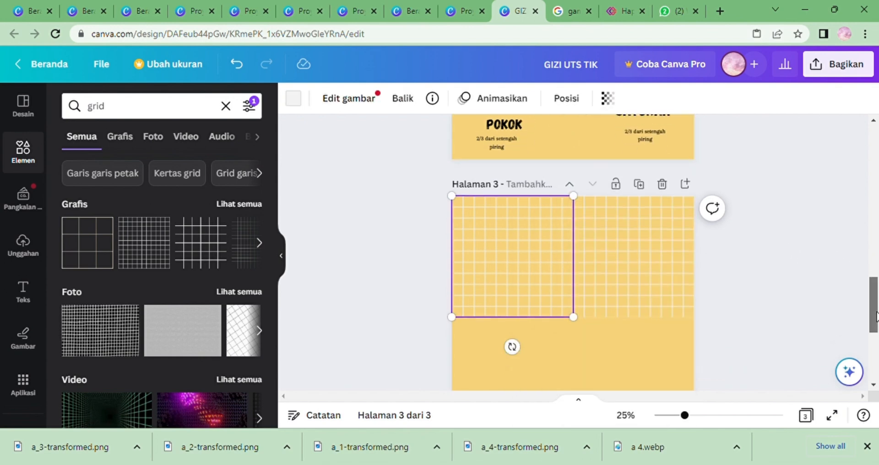
{"action": "right_click", "coordinate": [528, 251]}
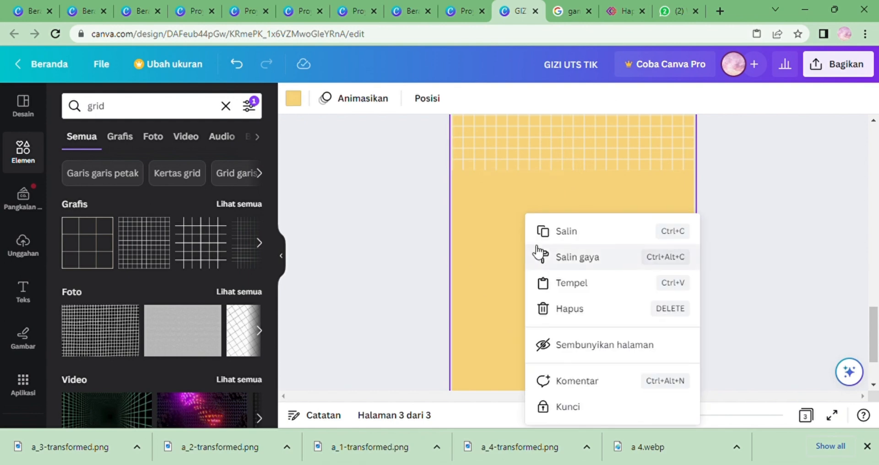
{"action": "left_click", "coordinate": [559, 281]}
{"action": "left_click_drag", "start_coordinate": [513, 140], "coordinate": [513, 259]}
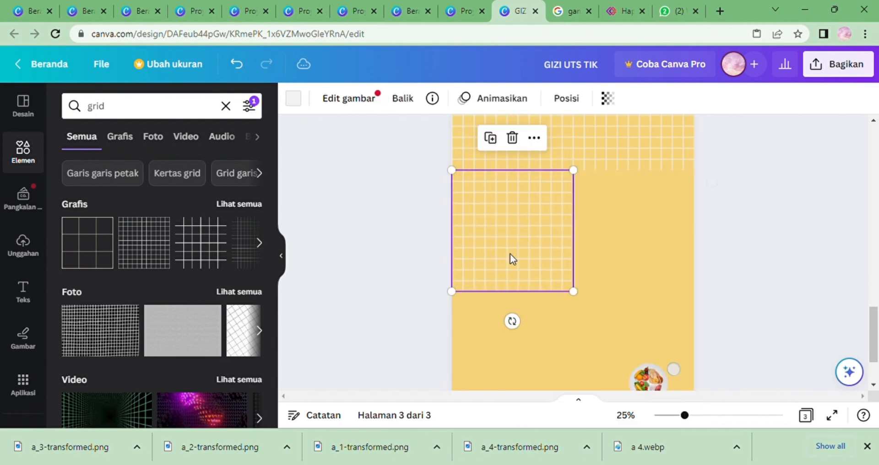
Paste another grid copy and place it to the right of the second row.
{"action": "right_click", "coordinate": [593, 239]}
{"action": "left_click", "coordinate": [627, 285]}
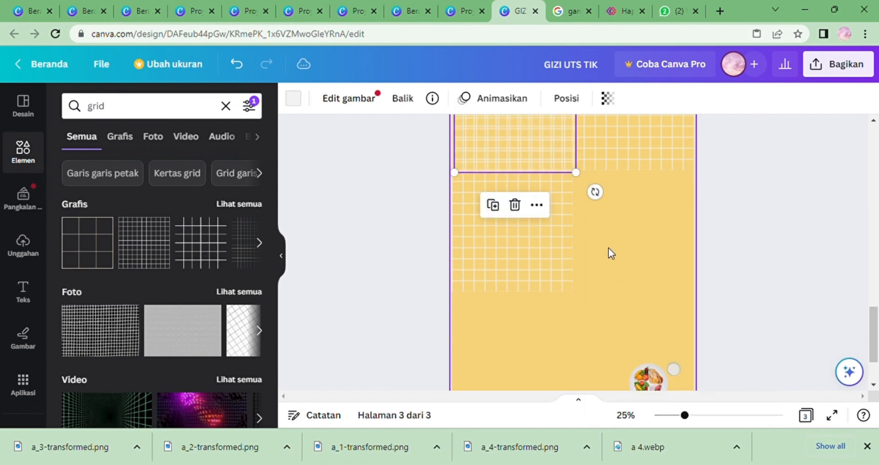
{"action": "left_click_drag", "start_coordinate": [520, 147], "coordinate": [601, 270]}
Paste another grid copy and position it in the bottom-left corner of the page.
{"action": "left_click", "coordinate": [571, 324]}
{"action": "left_click", "coordinate": [520, 320]}
{"action": "right_click", "coordinate": [516, 320]}
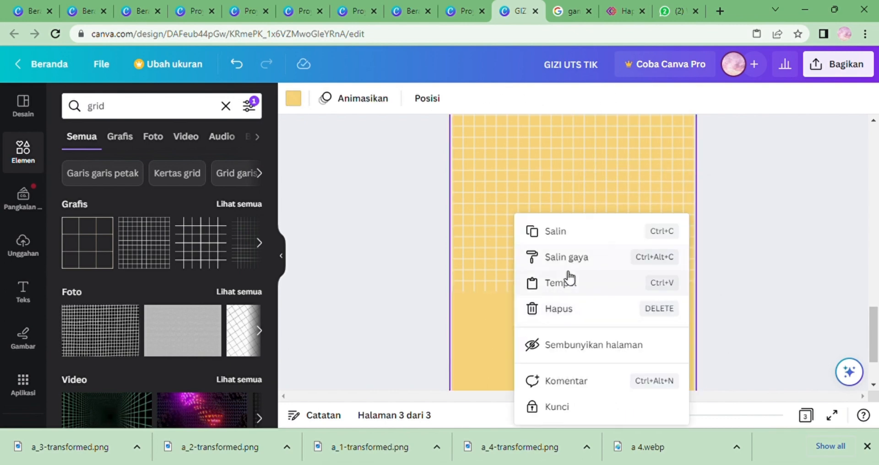
{"action": "left_click", "coordinate": [568, 282]}
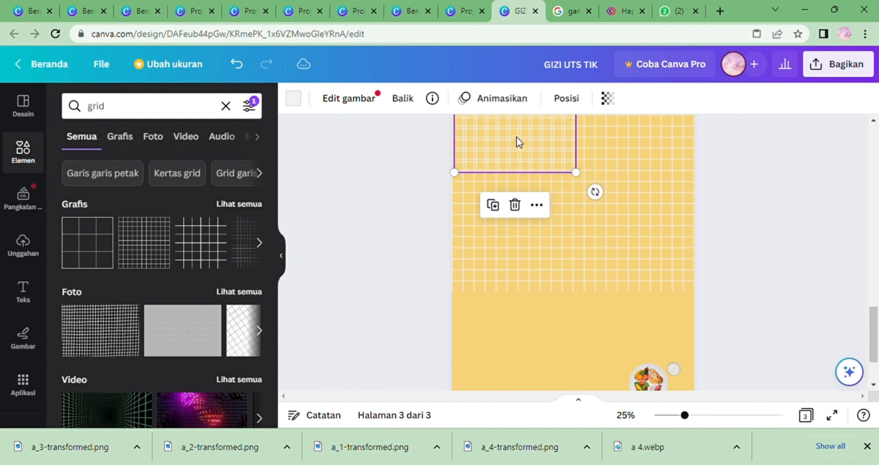
{"action": "left_click_drag", "start_coordinate": [516, 141], "coordinate": [521, 406]}
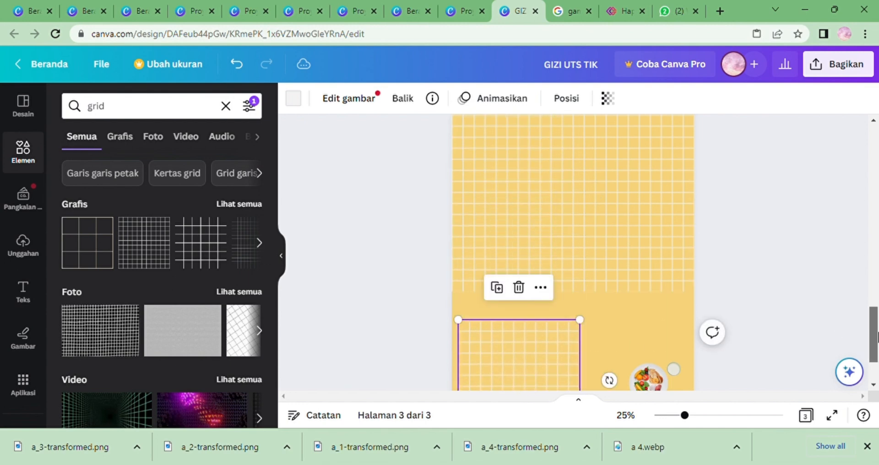
{"action": "scroll", "coordinate": [573, 251], "scroll_direction": "down", "scroll_amount": 3}
{"action": "left_click_drag", "start_coordinate": [564, 245], "coordinate": [543, 240]}
{"action": "left_click", "coordinate": [602, 229]}
{"action": "left_click", "coordinate": [542, 245]}
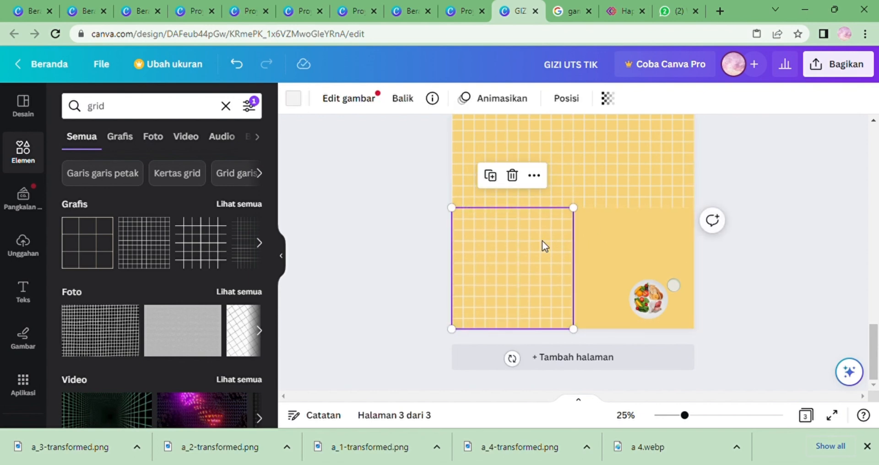
Paste a final grid copy, move the plate image up, and place the grid in the bottom-right corner.
{"action": "right_click", "coordinate": [542, 241]}
{"action": "left_click", "coordinate": [602, 202]}
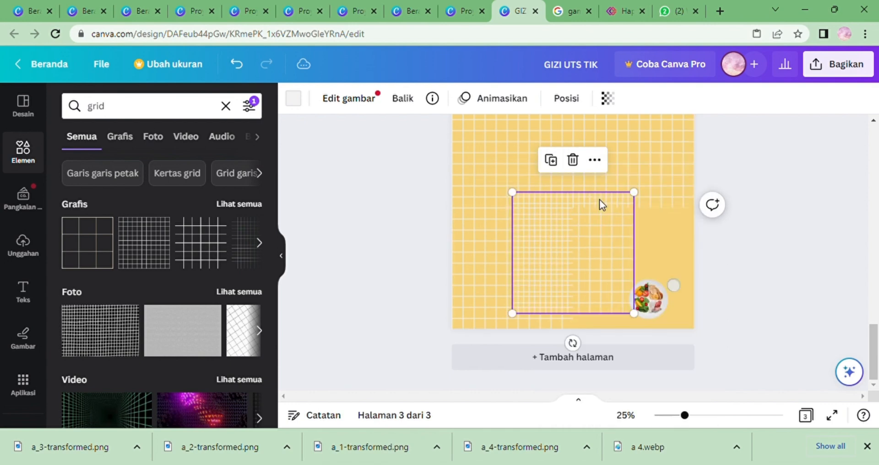
{"action": "left_click_drag", "start_coordinate": [651, 296], "coordinate": [627, 167]}
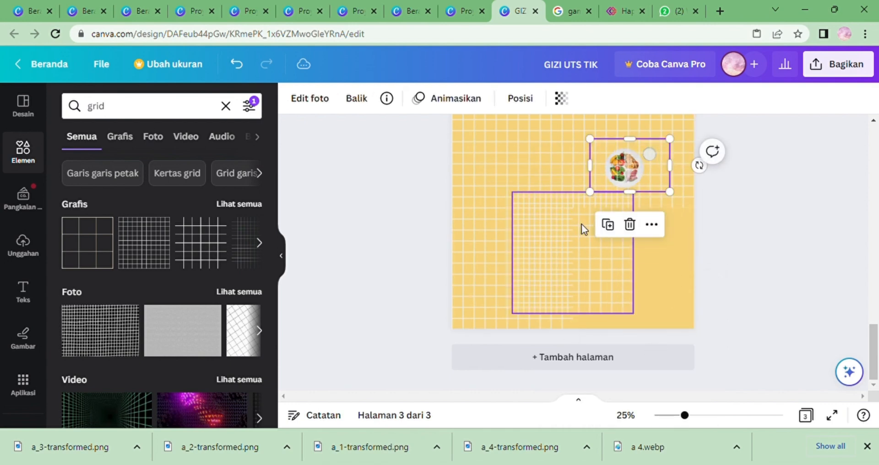
{"action": "left_click_drag", "start_coordinate": [583, 229], "coordinate": [651, 252]}
{"action": "left_click_drag", "start_coordinate": [649, 248], "coordinate": [648, 248]}
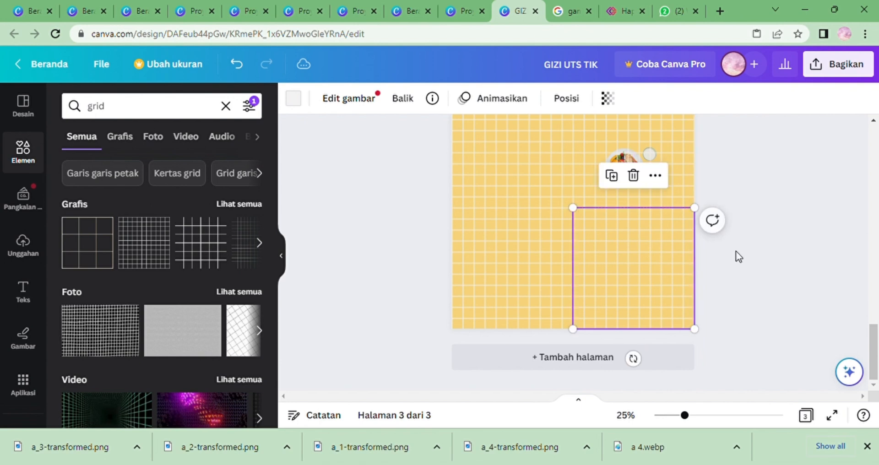
Zoom in and back out to inspect the grid coverage on page 3.
{"action": "left_click", "coordinate": [742, 259]}
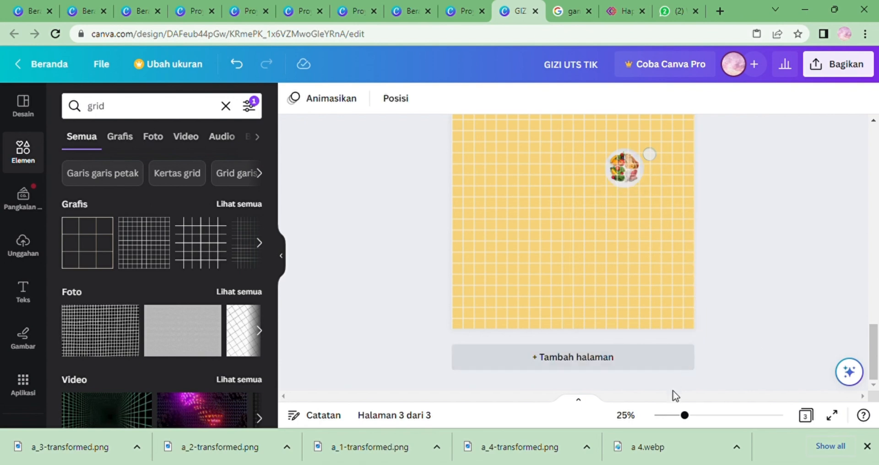
{"action": "left_click", "coordinate": [725, 415]}
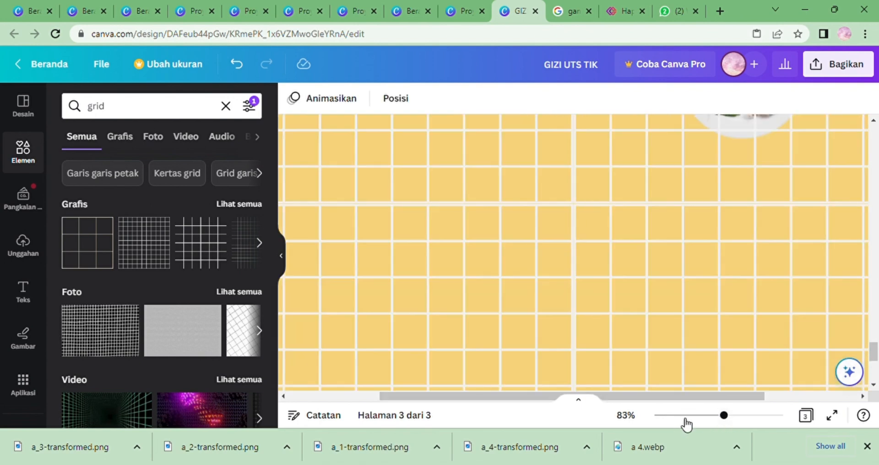
{"action": "left_click", "coordinate": [682, 415]}
{"action": "left_click_drag", "start_coordinate": [875, 328], "coordinate": [872, 309]}
Try adjusting the bottom-right grid tile around the plate image, then undo the last three changes.
{"action": "mouse_move", "coordinate": [613, 292]}
{"action": "left_mouse_down"}
{"action": "mouse_move", "coordinate": [609, 314]}
{"action": "mouse_move", "coordinate": [620, 309]}
{"action": "mouse_move", "coordinate": [617, 292]}
{"action": "left_mouse_up"}
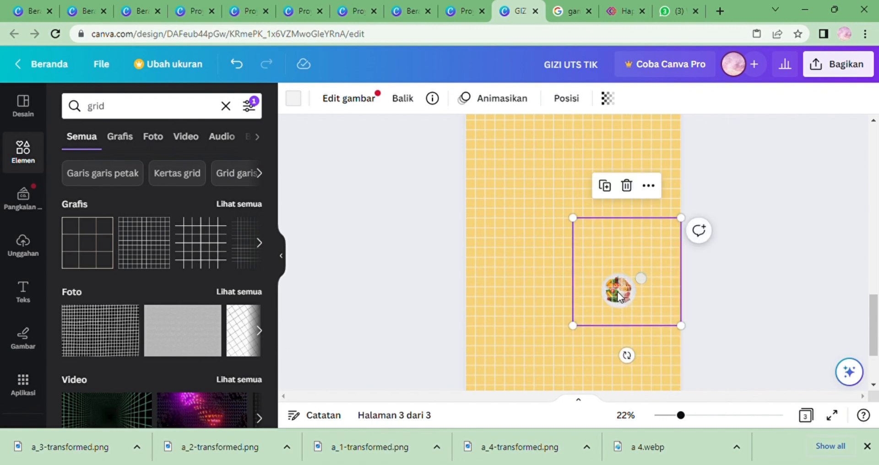
{"action": "double_click", "coordinate": [617, 293]}
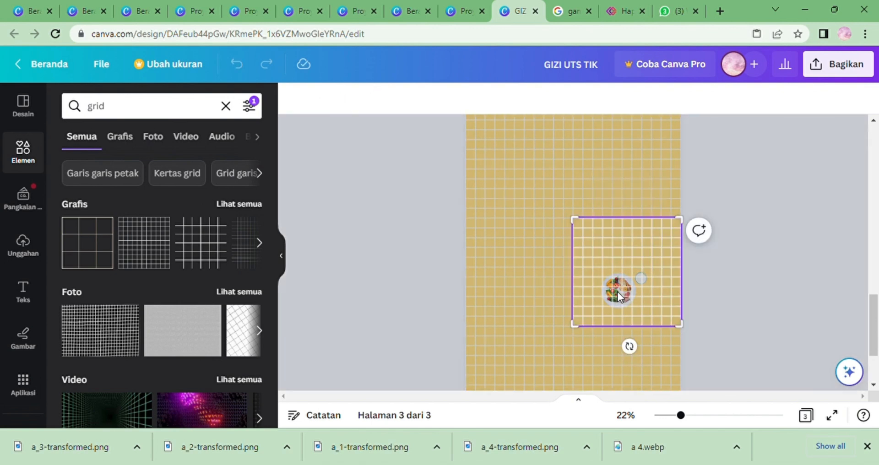
{"action": "left_click", "coordinate": [826, 277]}
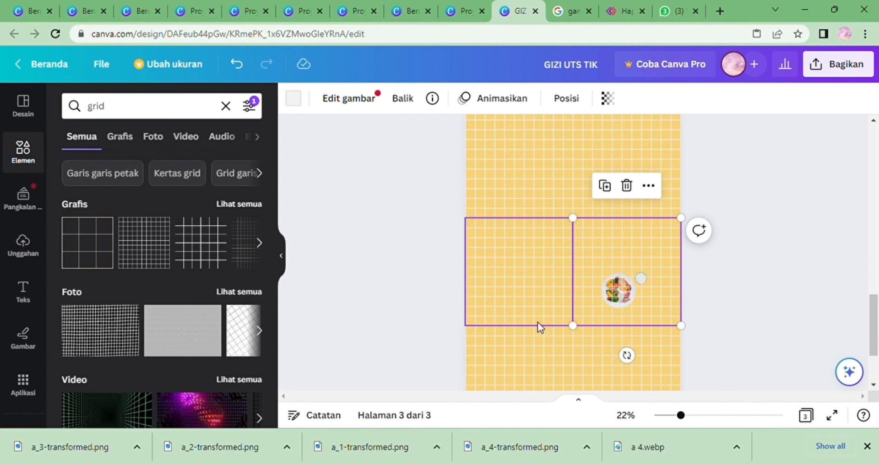
{"action": "left_click", "coordinate": [467, 373]}
{"action": "left_click", "coordinate": [599, 290]}
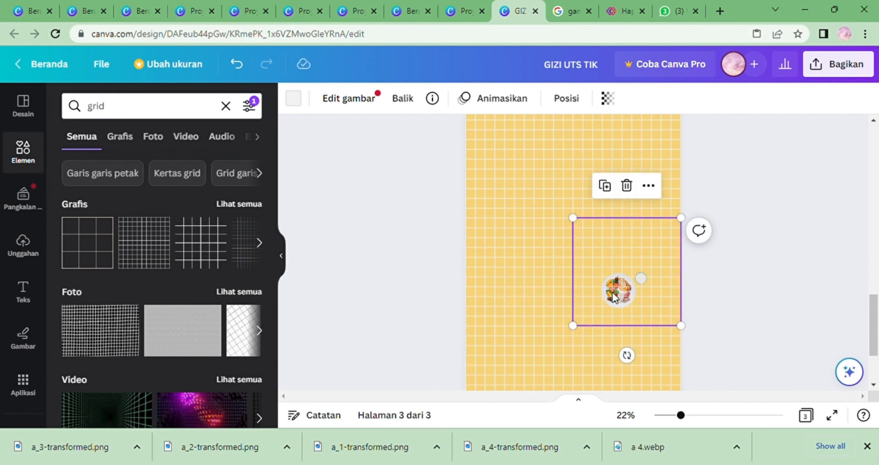
{"action": "right_click", "coordinate": [620, 298]}
{"action": "left_click", "coordinate": [541, 299]}
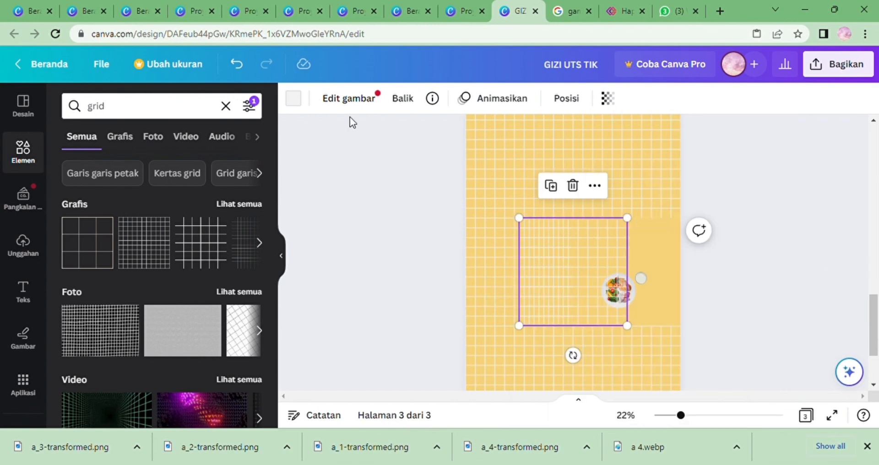
{"action": "left_click", "coordinate": [238, 64]}
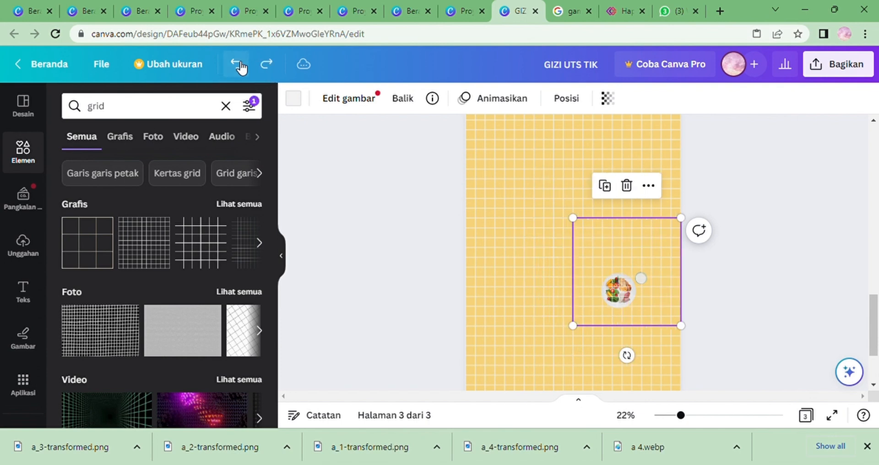
{"action": "left_click", "coordinate": [237, 64]}
{"action": "left_click", "coordinate": [237, 65]}
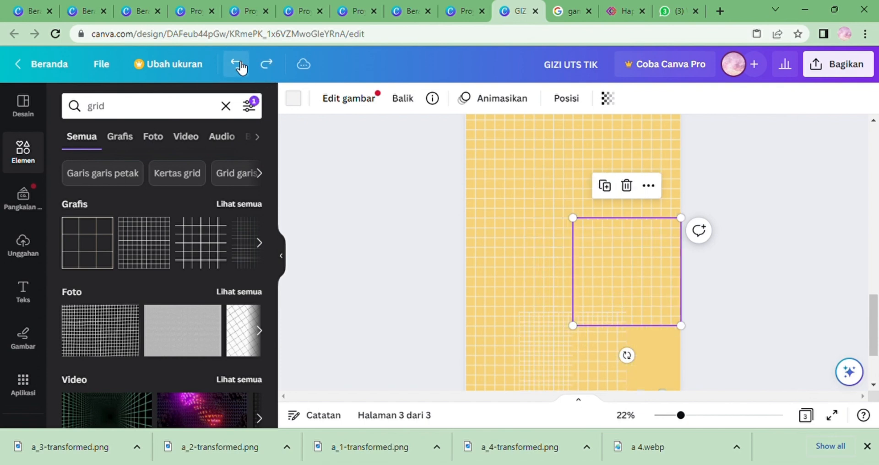
{"action": "scroll", "coordinate": [641, 316], "scroll_direction": "down", "scroll_amount": 2}
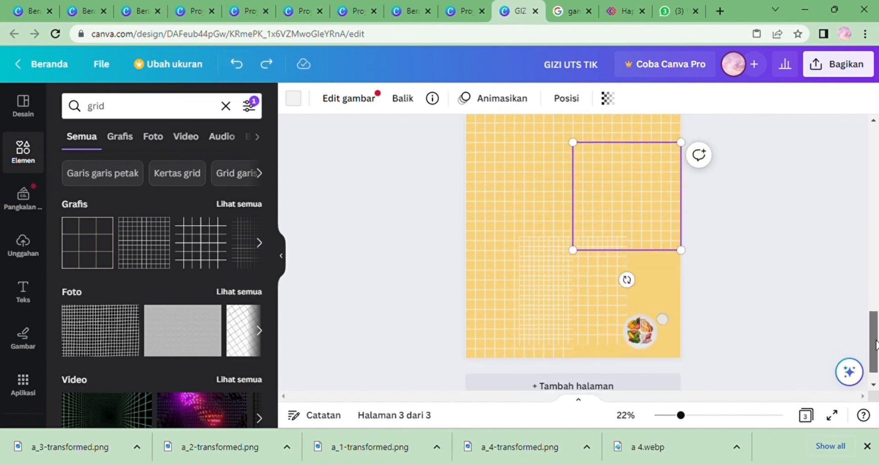
Delete the small plate image and move the bottom-right grid tile into the corner of page 3.
{"action": "mouse_move", "coordinate": [572, 288]}
{"action": "left_mouse_down"}
{"action": "mouse_move", "coordinate": [624, 308]}
{"action": "mouse_move", "coordinate": [567, 281]}
{"action": "left_mouse_up"}
{"action": "right_click", "coordinate": [634, 316]}
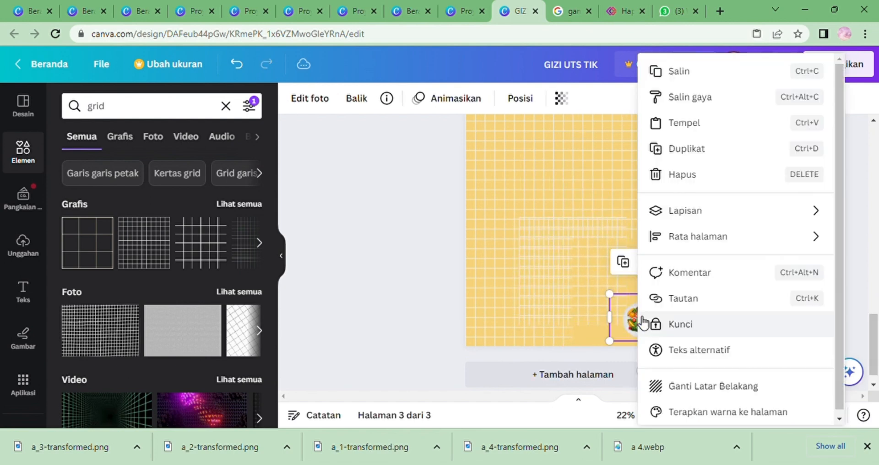
{"action": "left_click", "coordinate": [675, 180]}
{"action": "left_click_drag", "start_coordinate": [567, 291], "coordinate": [618, 315]}
{"action": "left_click_drag", "start_coordinate": [873, 335], "coordinate": [869, 317]}
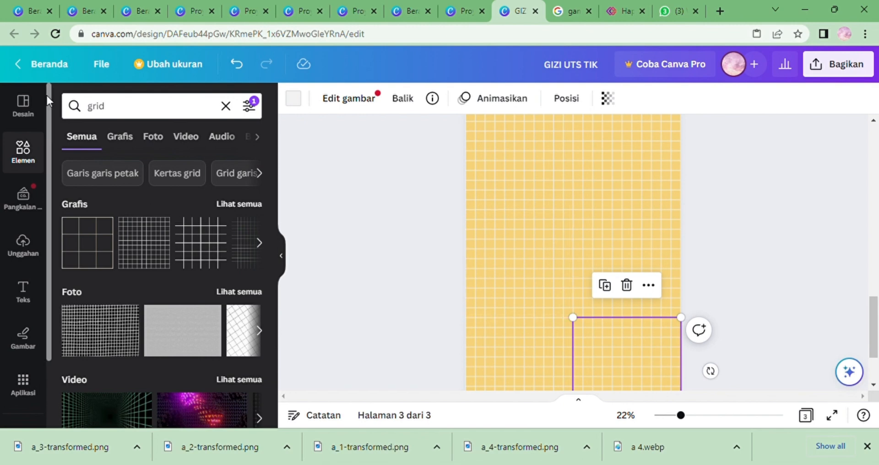
Add the uploaded food bowl image to page 3, shrink it, and place it in the top-left corner.
{"action": "left_click", "coordinate": [23, 245]}
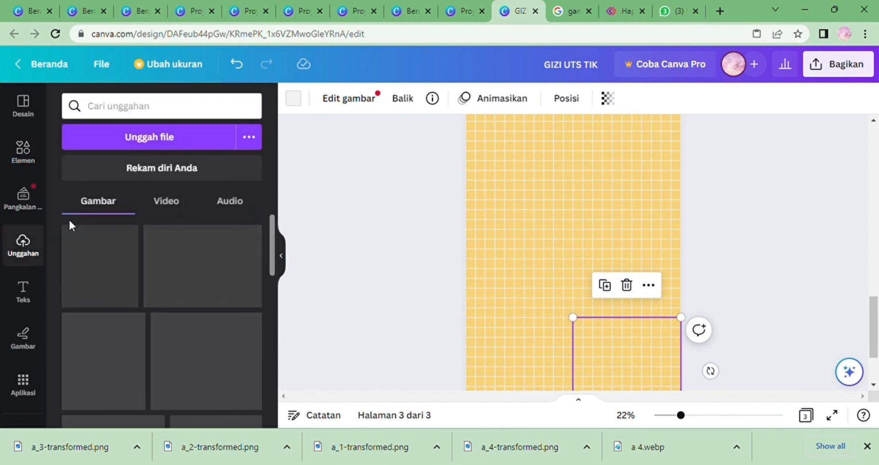
{"action": "mouse_move", "coordinate": [179, 239]}
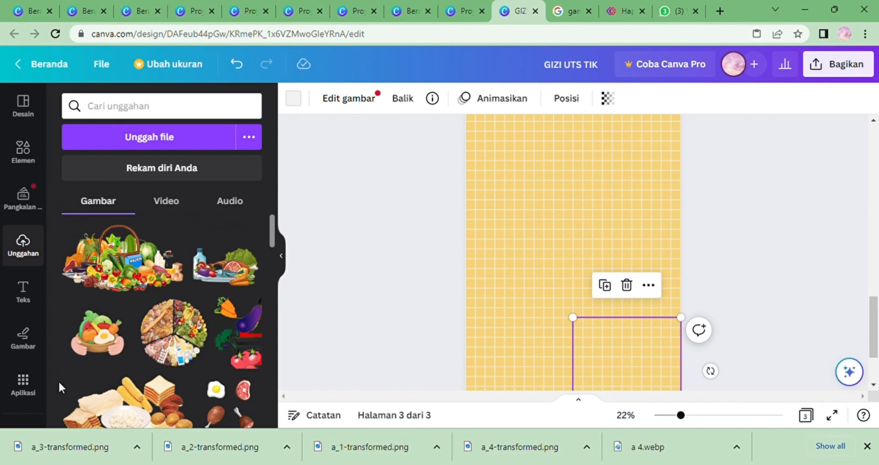
{"action": "left_click", "coordinate": [75, 310]}
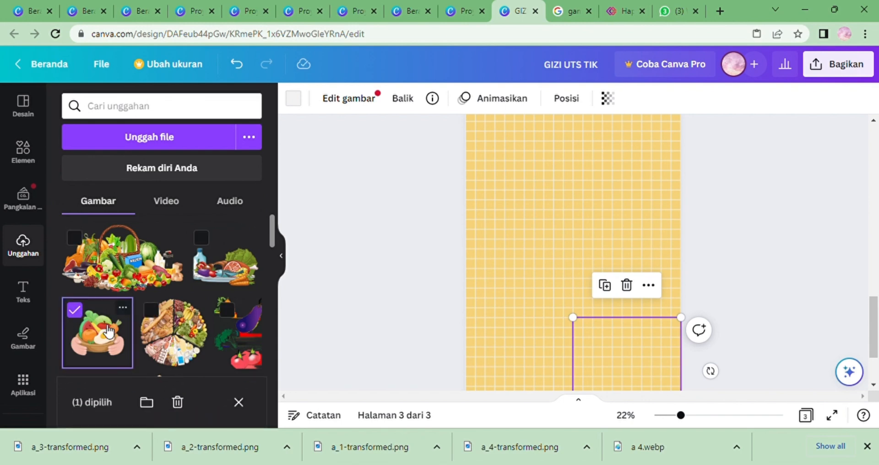
{"action": "left_click_drag", "start_coordinate": [93, 315], "coordinate": [530, 206]}
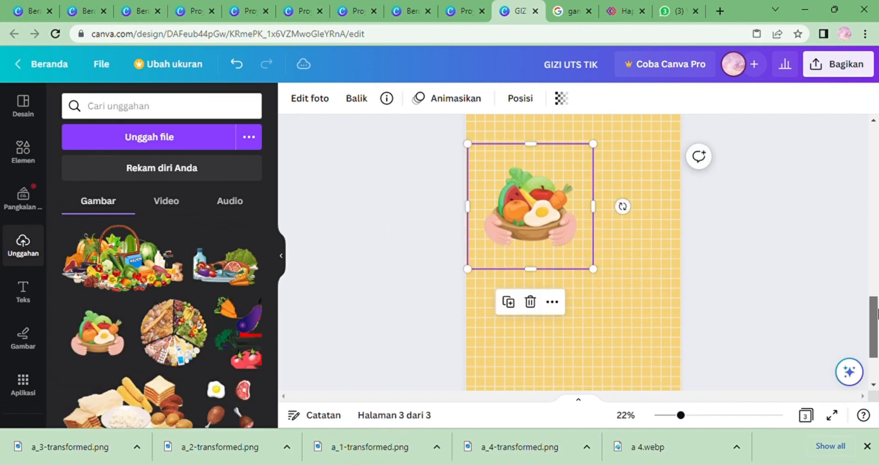
{"action": "left_click_drag", "start_coordinate": [874, 314], "coordinate": [875, 293]}
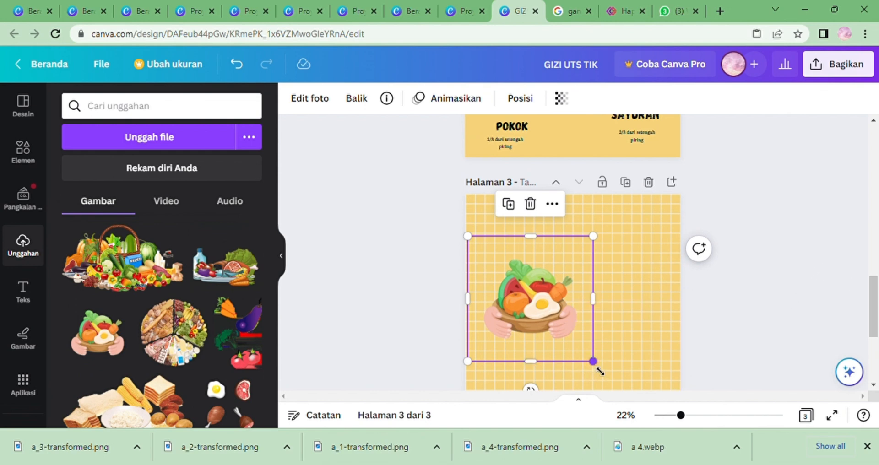
{"action": "left_click_drag", "start_coordinate": [598, 371], "coordinate": [526, 292]}
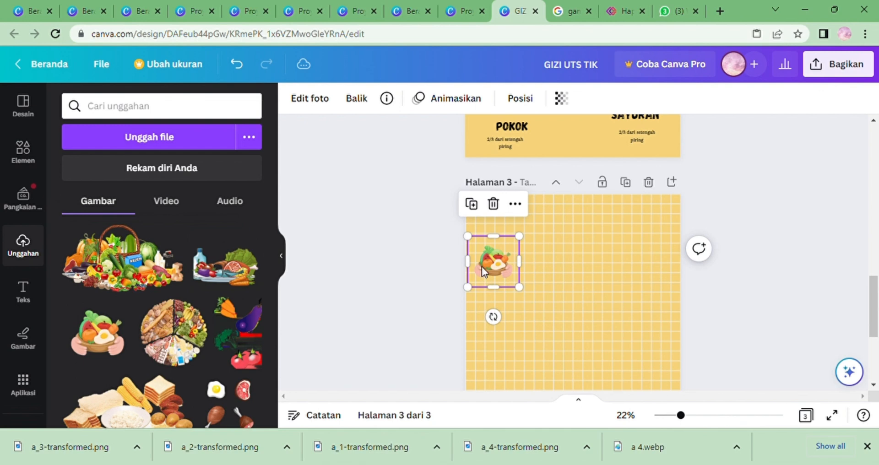
{"action": "left_click_drag", "start_coordinate": [482, 267], "coordinate": [510, 237]}
{"action": "left_click", "coordinate": [788, 275]}
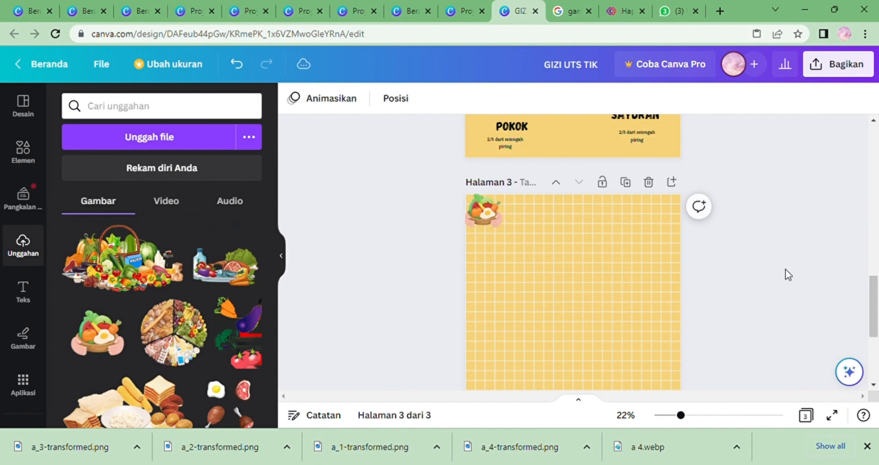
Add the uploaded food-group plate image, shrink it, and place it in the page's bottom-left corner.
{"action": "left_click", "coordinate": [694, 415]}
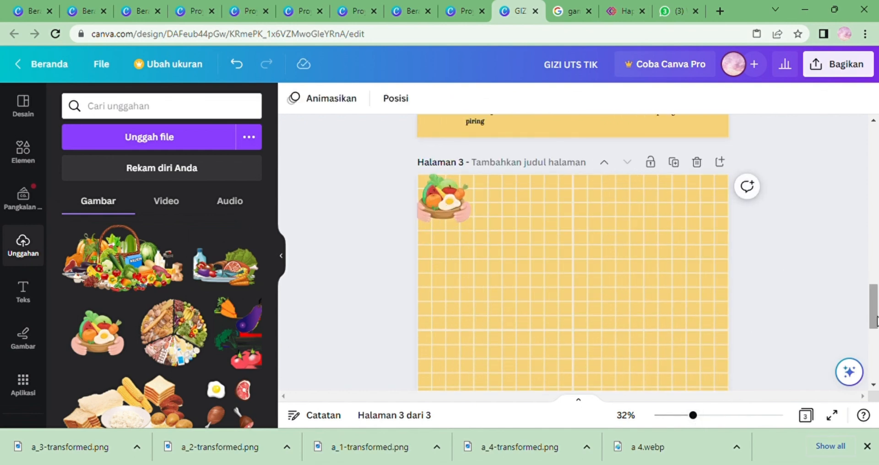
{"action": "left_click_drag", "start_coordinate": [877, 325], "coordinate": [876, 346]}
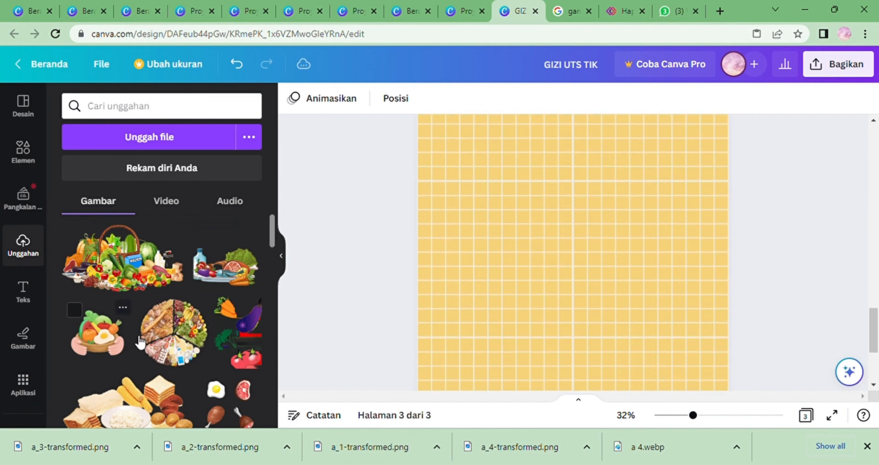
{"action": "left_click", "coordinate": [153, 311]}
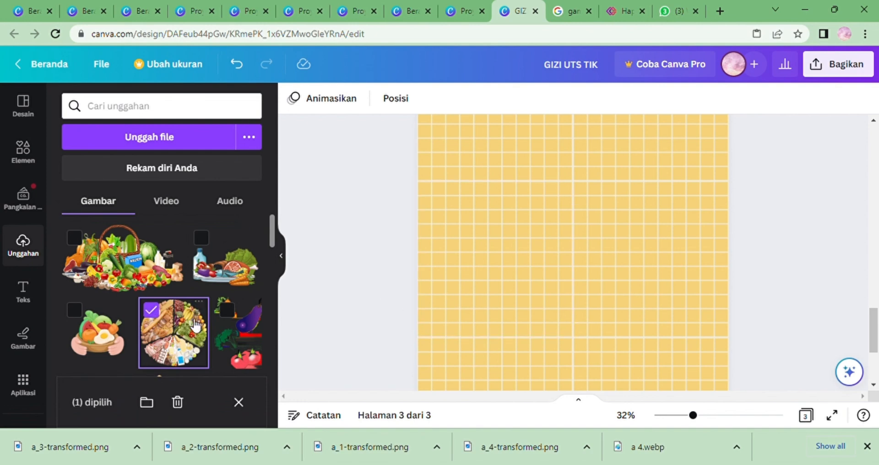
{"action": "left_click_drag", "start_coordinate": [189, 323], "coordinate": [523, 337]}
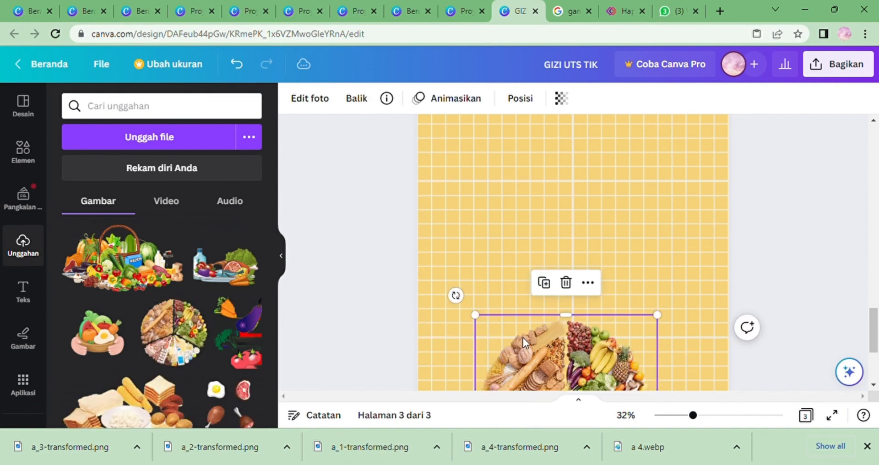
{"action": "left_click_drag", "start_coordinate": [876, 348], "coordinate": [877, 372]}
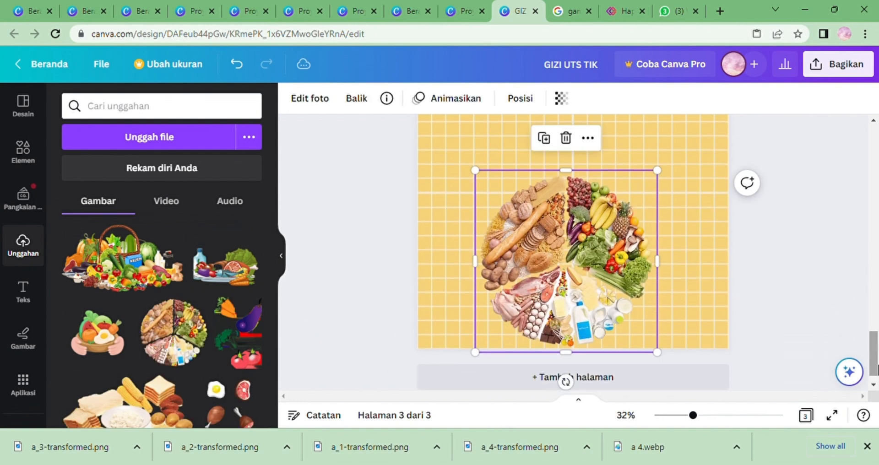
{"action": "left_click_drag", "start_coordinate": [662, 358], "coordinate": [581, 274]}
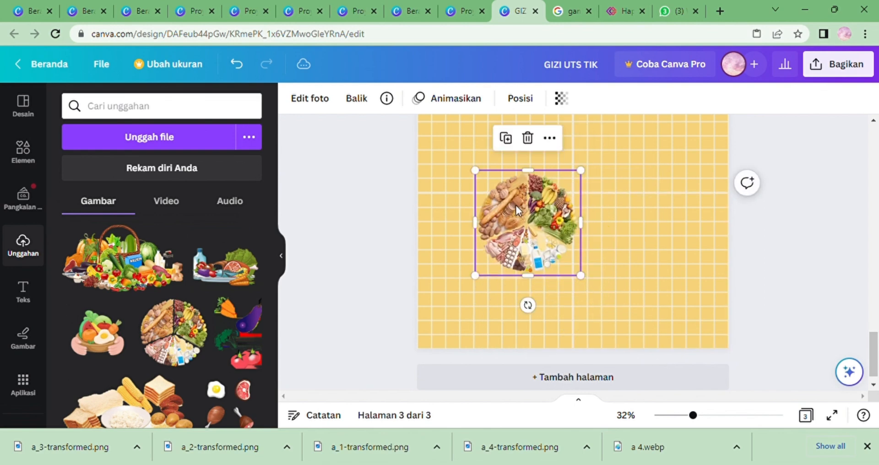
{"action": "left_click_drag", "start_coordinate": [516, 205], "coordinate": [453, 299]}
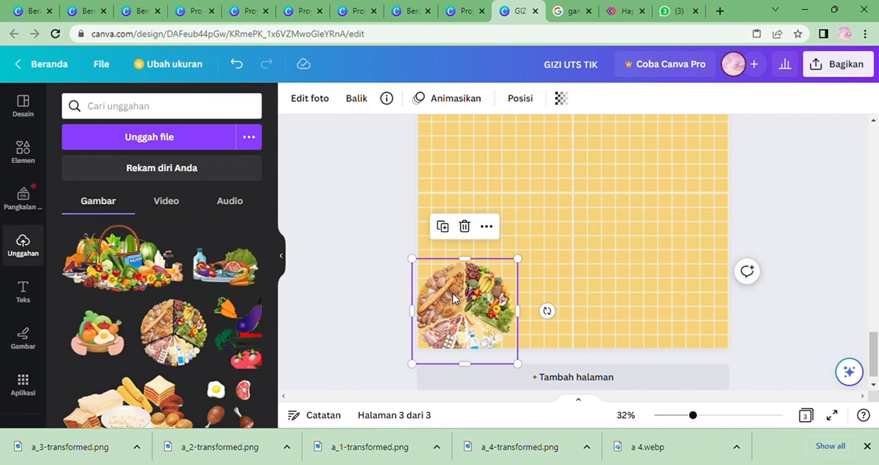
Search graphics for "gizi" then "Makanan sehat", and add a salad bowl graphic near the right edge, shrinking it.
{"action": "left_click", "coordinate": [23, 153]}
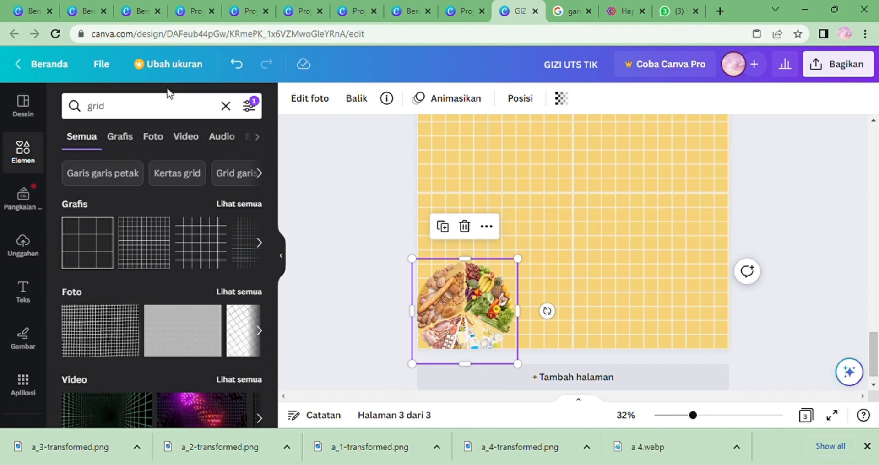
{"action": "left_click", "coordinate": [157, 115]}
{"action": "key", "text": "BackSpace"}
{"action": "type", "text": "izi"}
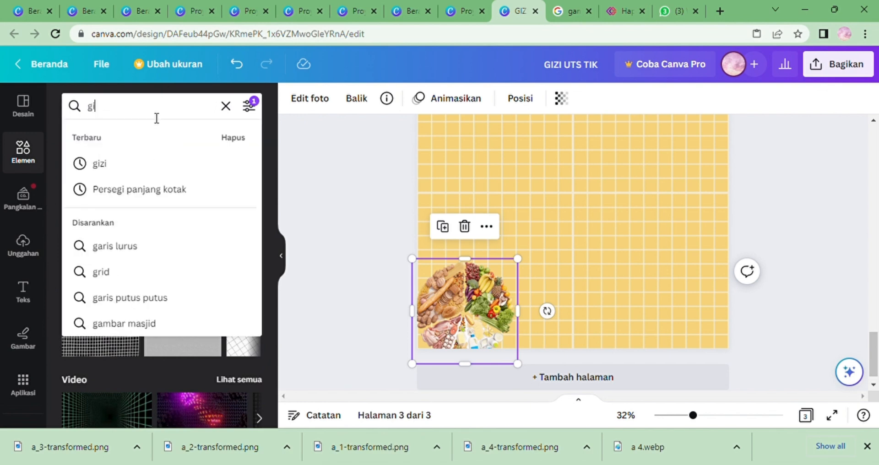
{"action": "key", "text": "Return"}
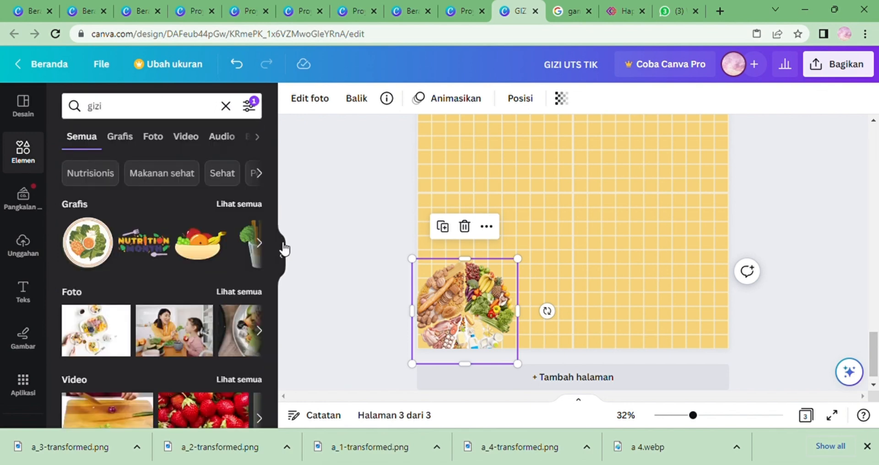
{"action": "left_click", "coordinate": [260, 244]}
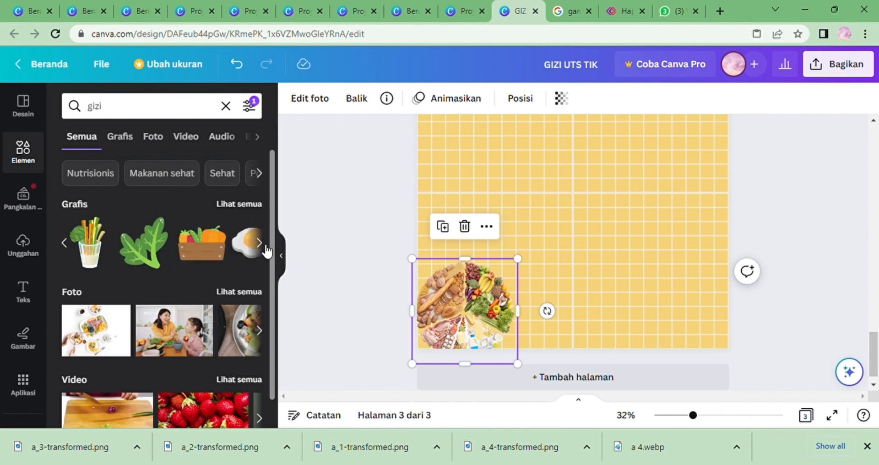
{"action": "left_click", "coordinate": [260, 243]}
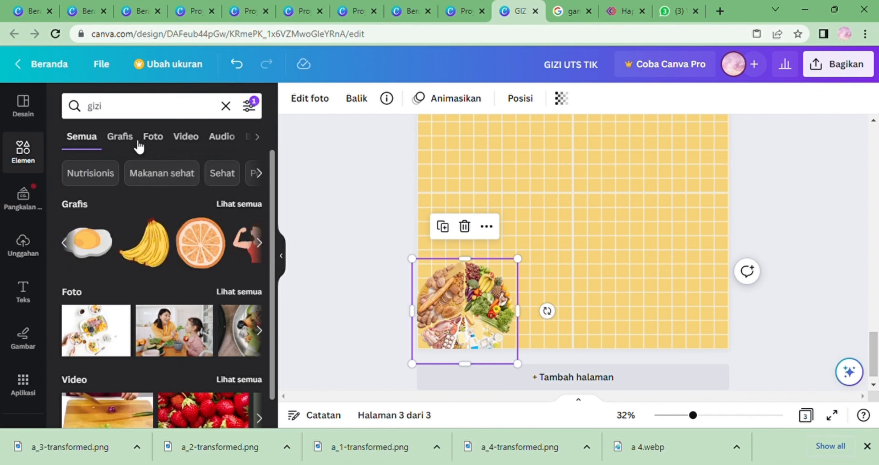
{"action": "left_click", "coordinate": [121, 137]}
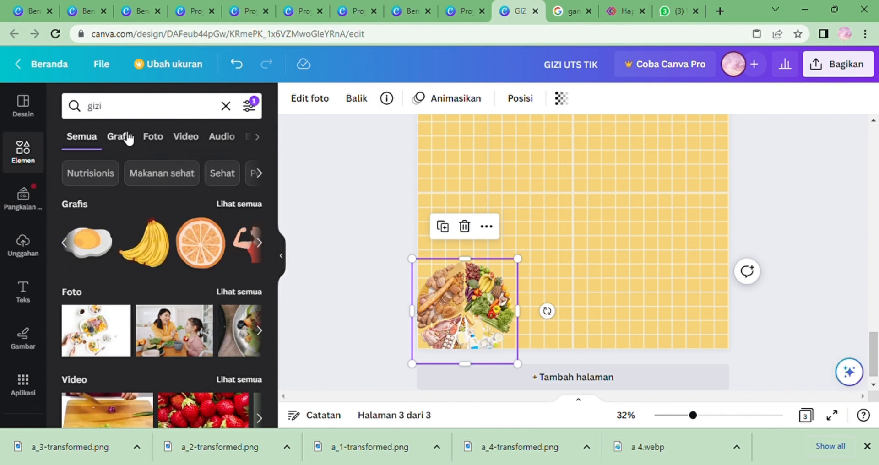
{"action": "left_click", "coordinate": [182, 179]}
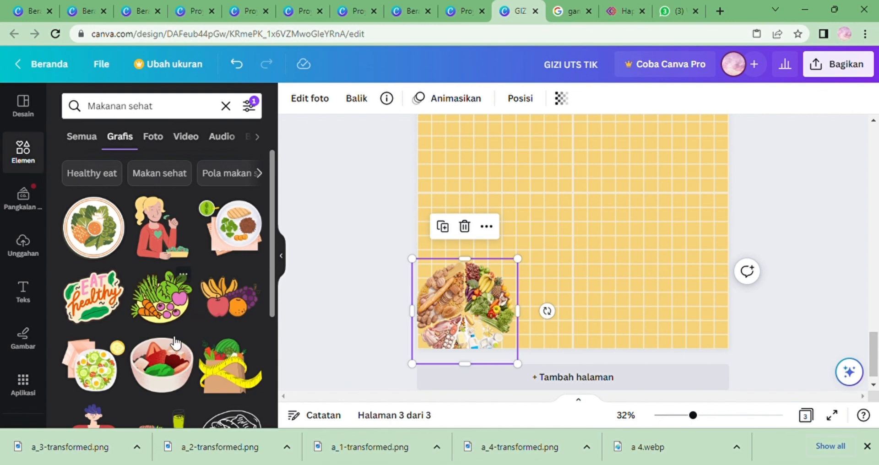
{"action": "left_click_drag", "start_coordinate": [168, 362], "coordinate": [640, 279]}
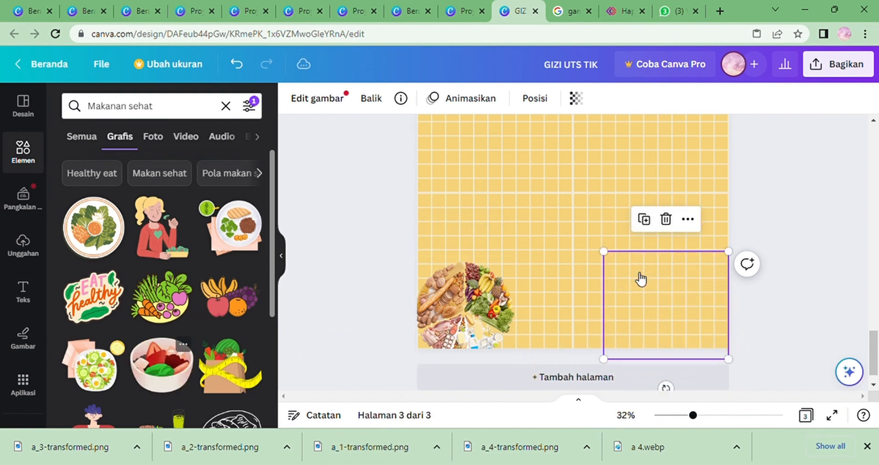
{"action": "left_click_drag", "start_coordinate": [736, 369], "coordinate": [728, 292]}
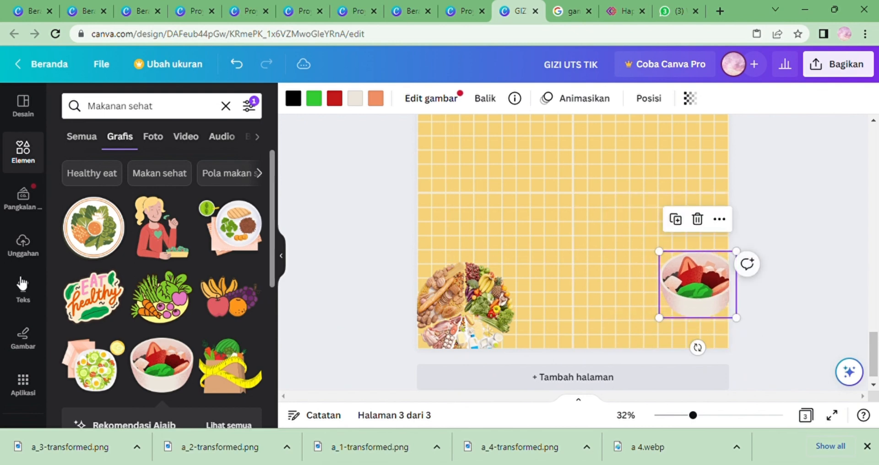
Add the uploaded meal platter image, resize it, and position it along the bottom edge right of centre.
{"action": "left_click", "coordinate": [25, 256]}
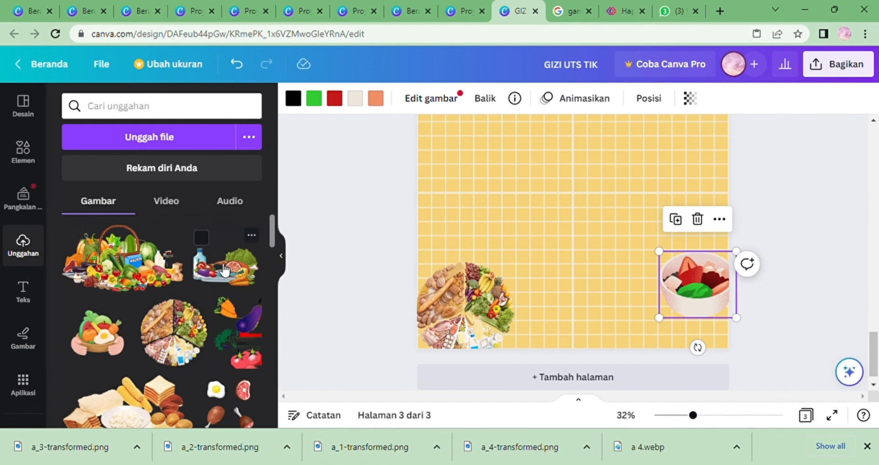
{"action": "left_click_drag", "start_coordinate": [220, 268], "coordinate": [568, 266]}
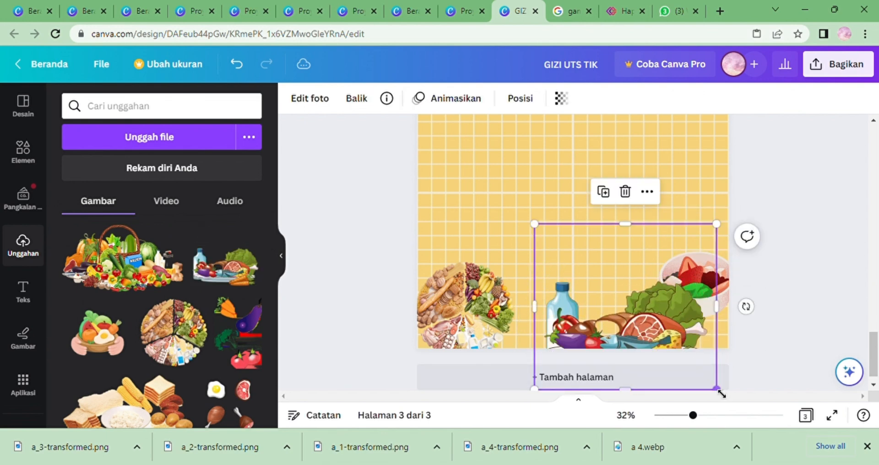
{"action": "left_click_drag", "start_coordinate": [541, 232], "coordinate": [578, 262]}
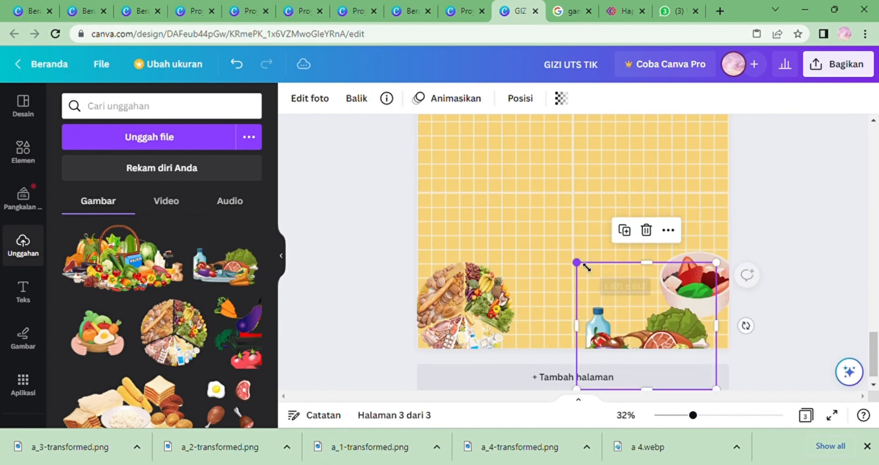
{"action": "left_click_drag", "start_coordinate": [650, 319], "coordinate": [634, 307]}
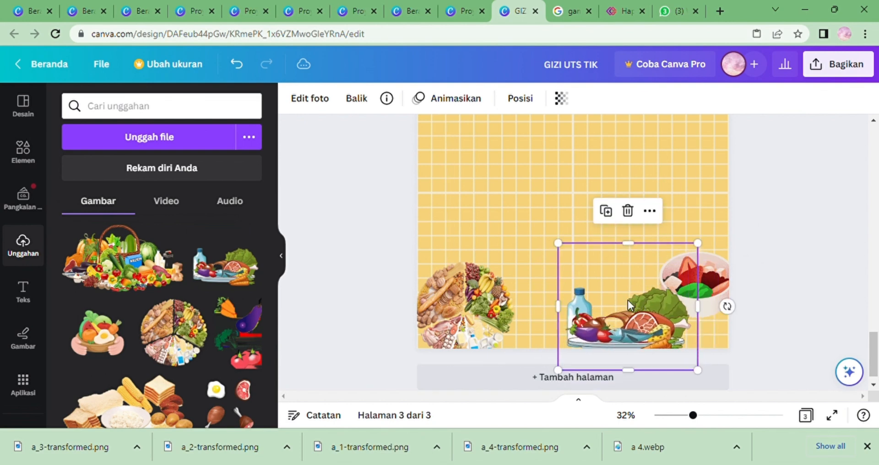
{"action": "left_click_drag", "start_coordinate": [706, 378], "coordinate": [671, 347]}
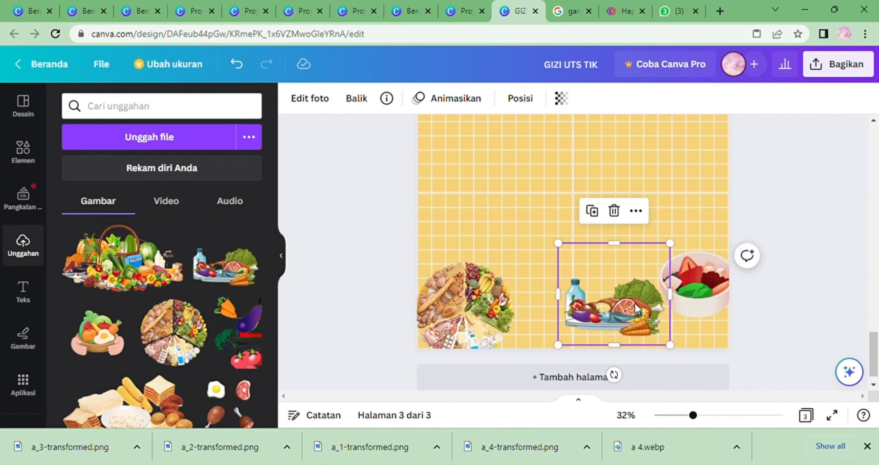
{"action": "left_click_drag", "start_coordinate": [635, 303], "coordinate": [659, 327]}
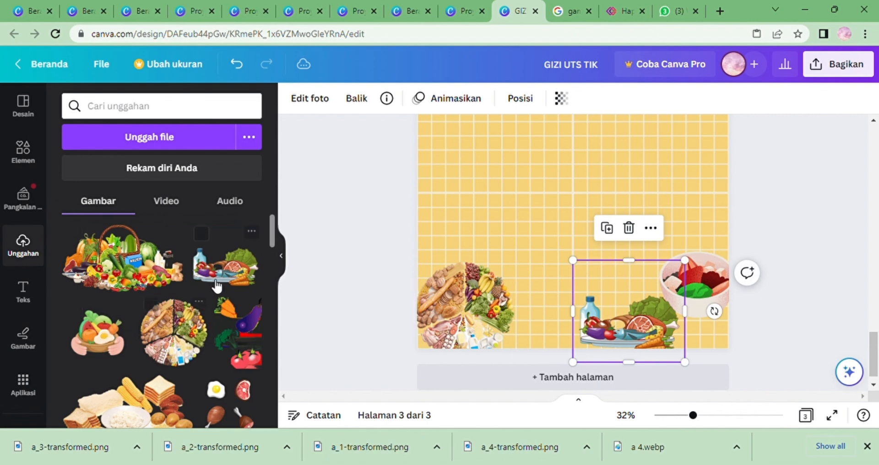
Shrink the salad bowl graphic and move it to the right edge just above the platter.
{"action": "left_click", "coordinate": [698, 287]}
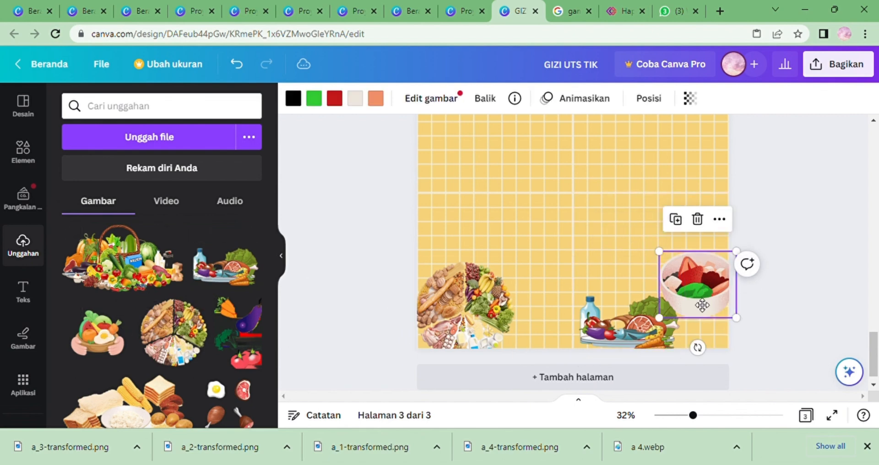
{"action": "left_click_drag", "start_coordinate": [698, 287], "coordinate": [684, 267]}
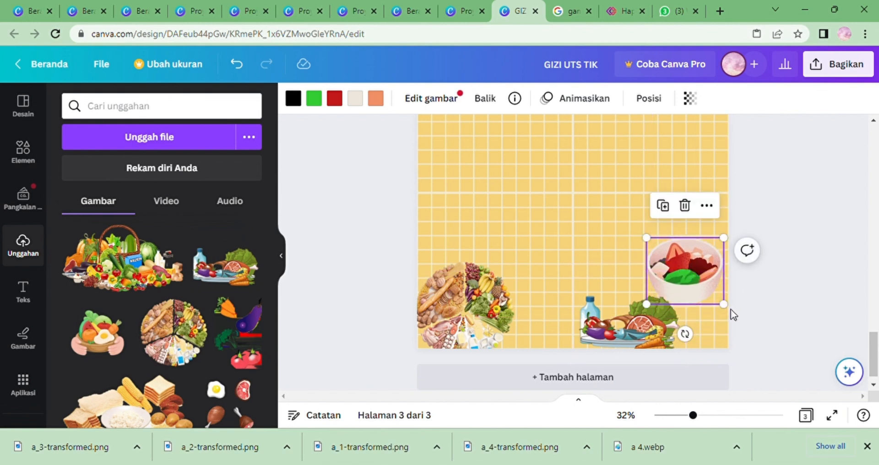
{"action": "left_click_drag", "start_coordinate": [732, 313], "coordinate": [709, 290]}
{"action": "left_click_drag", "start_coordinate": [680, 252], "coordinate": [714, 291]}
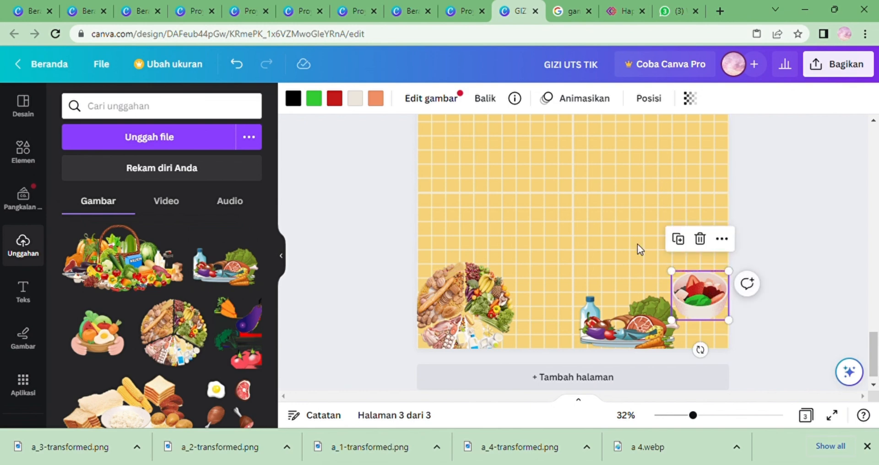
{"action": "left_click", "coordinate": [23, 150]}
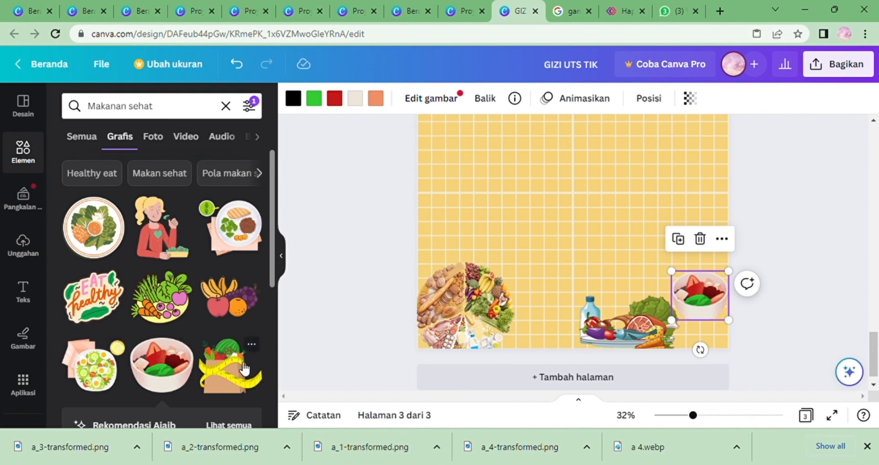
Add the grocery bag with measuring tape graphic and place it in the page's bottom-right corner below the salad bowl.
{"action": "left_click", "coordinate": [245, 368]}
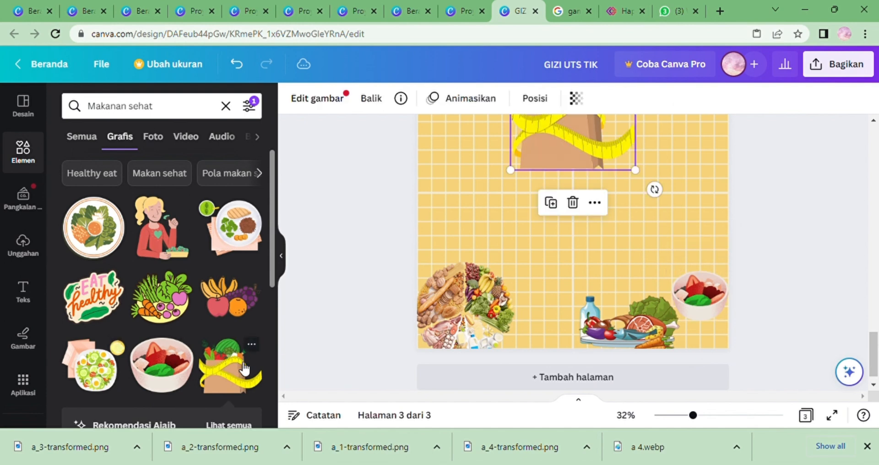
{"action": "left_click_drag", "start_coordinate": [643, 177], "coordinate": [533, 102]}
{"action": "scroll", "coordinate": [546, 238], "scroll_direction": "up", "scroll_amount": 3}
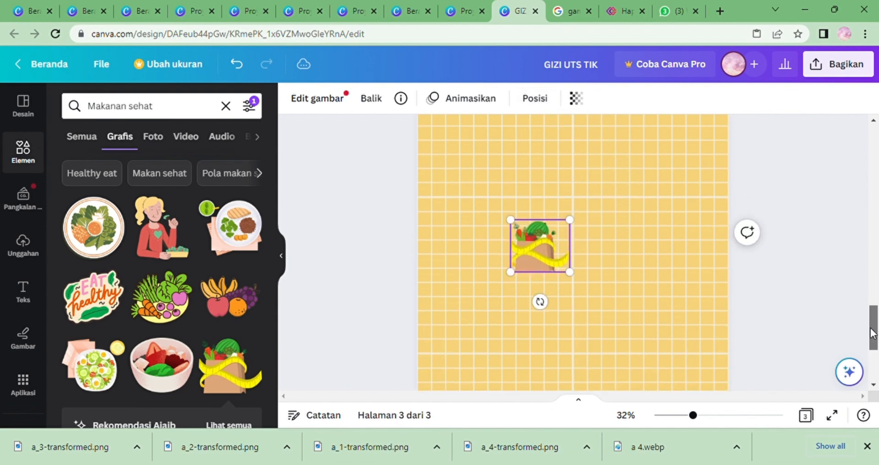
{"action": "left_click_drag", "start_coordinate": [532, 229], "coordinate": [643, 371]}
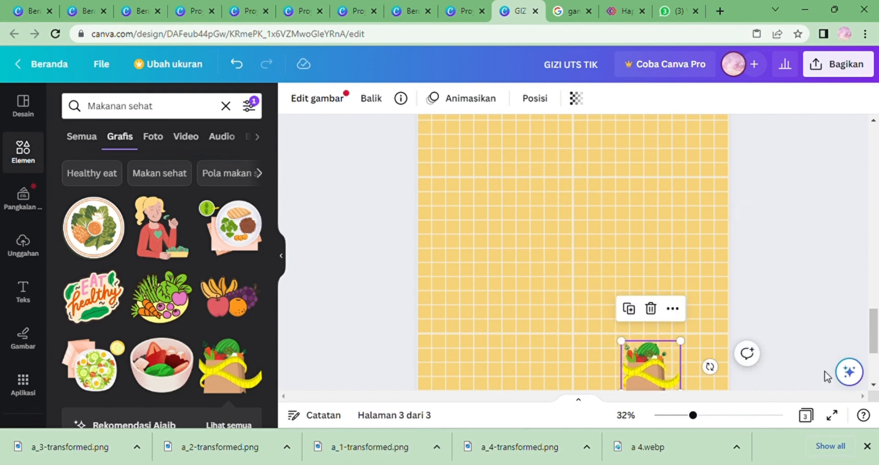
{"action": "scroll", "coordinate": [731, 262], "scroll_direction": "down", "scroll_amount": 3}
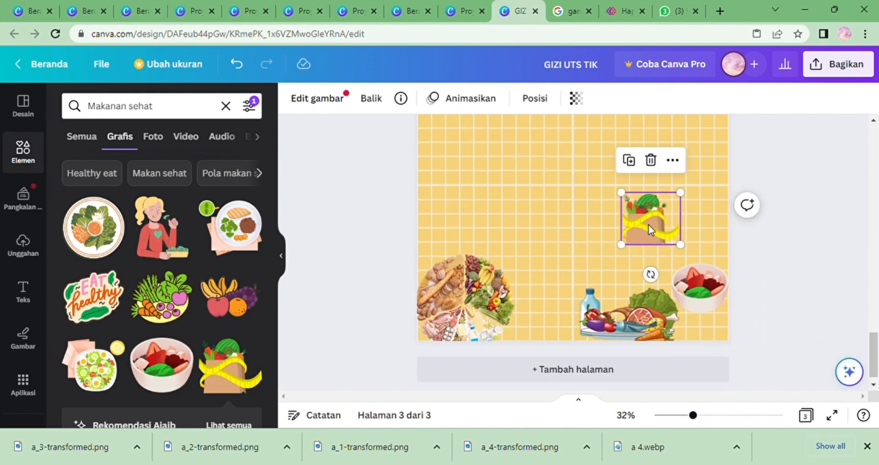
{"action": "left_click_drag", "start_coordinate": [648, 229], "coordinate": [712, 330]}
{"action": "left_click_drag", "start_coordinate": [705, 284], "coordinate": [684, 274]}
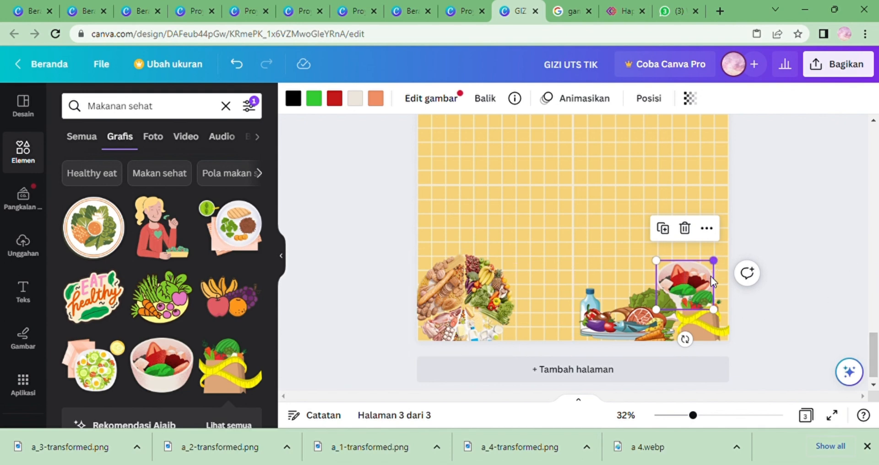
{"action": "left_click_drag", "start_coordinate": [699, 290], "coordinate": [721, 293]}
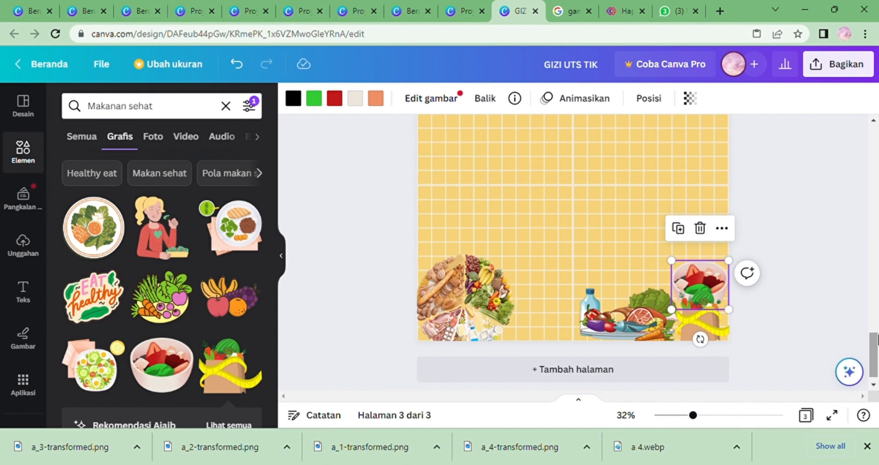
Add a new text box near the centre of the page.
{"action": "left_click_drag", "start_coordinate": [874, 341], "coordinate": [868, 302]}
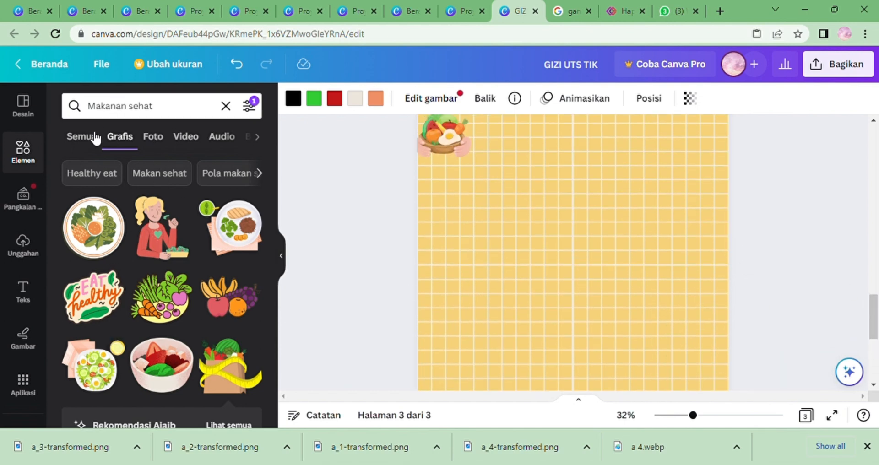
{"action": "left_click", "coordinate": [24, 295]}
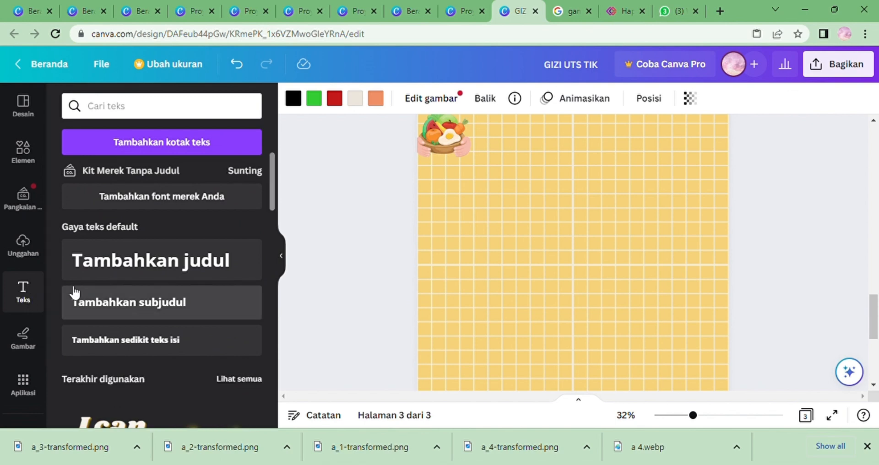
{"action": "left_click", "coordinate": [147, 151]}
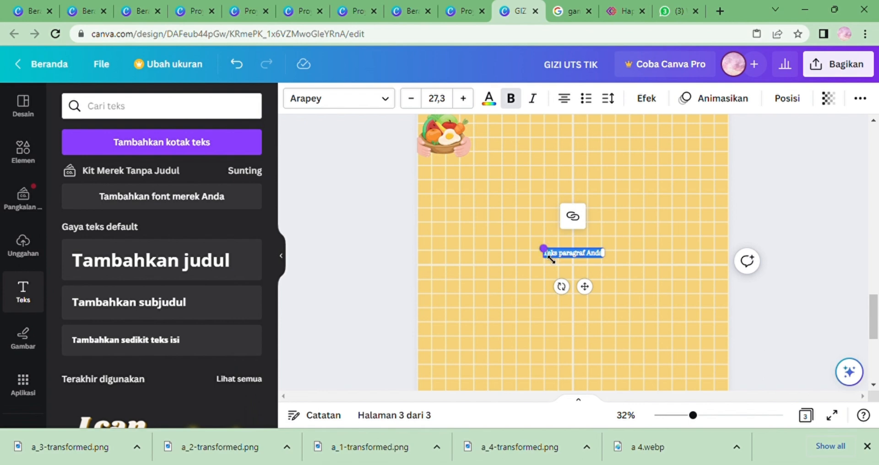
{"action": "left_click_drag", "start_coordinate": [548, 255], "coordinate": [530, 247]}
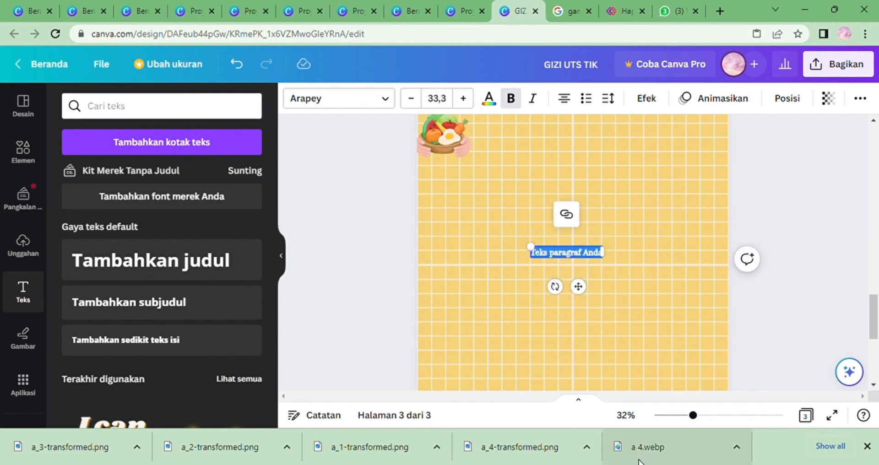
Switch to WhatsApp Web, expand the long nutrition description message in the self-chat and select all its text.
{"action": "left_click", "coordinate": [687, 7]}
{"action": "left_click", "coordinate": [159, 134]}
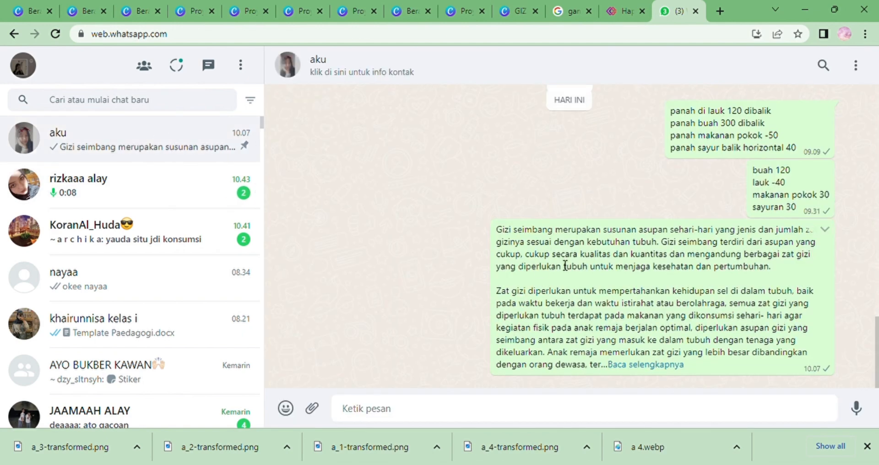
{"action": "left_click", "coordinate": [623, 366]}
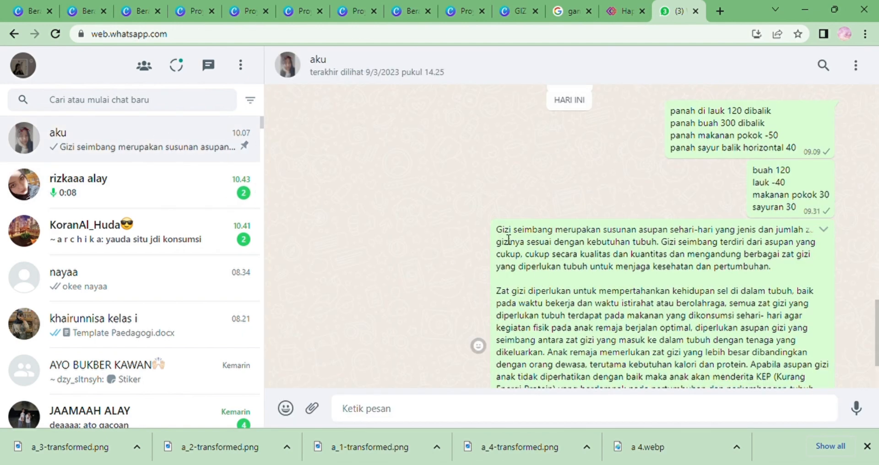
{"action": "left_click_drag", "start_coordinate": [497, 229], "coordinate": [614, 371]}
{"action": "key", "text": "ctrl+c"}
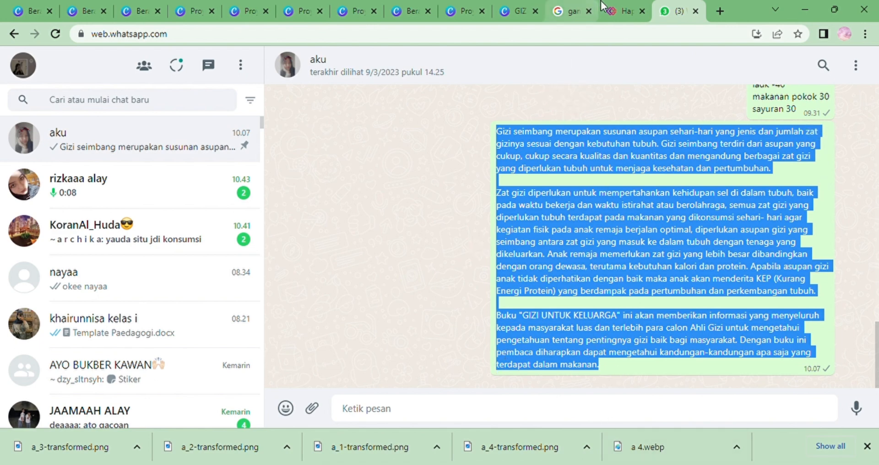
Return to the Canva design, delete the text box's placeholder text and paste in the nutrition description.
{"action": "left_click", "coordinate": [518, 11]}
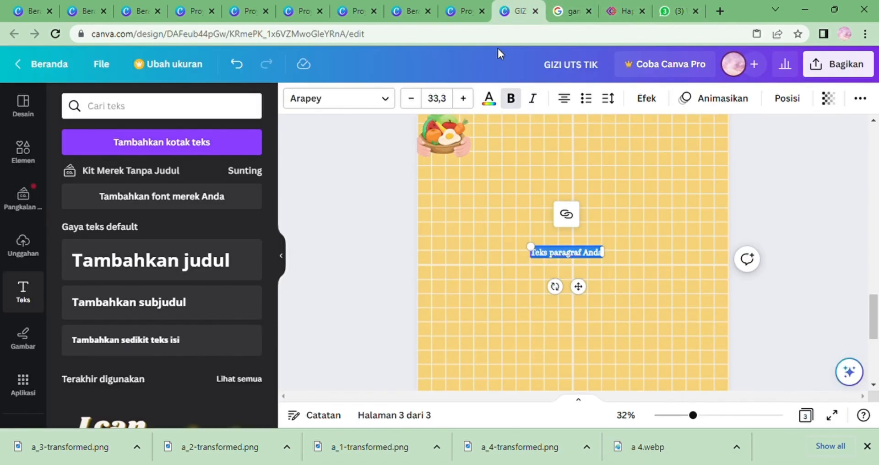
{"action": "left_click", "coordinate": [595, 254]}
{"action": "key", "text": "BackSpace"}
{"action": "key", "text": "BackSpace"}
{"action": "key", "text": "BackSpace"}
{"action": "key", "text": "BackSpace"}
{"action": "key", "text": "BackSpace"}
{"action": "key", "text": "BackSpace"}
{"action": "key", "text": "BackSpace"}
{"action": "key", "text": "BackSpace"}
{"action": "key", "text": "BackSpace"}
{"action": "key", "text": "BackSpace"}
{"action": "key", "text": "BackSpace"}
{"action": "key", "text": "BackSpace"}
{"action": "key", "text": "BackSpace"}
{"action": "key", "text": "BackSpace"}
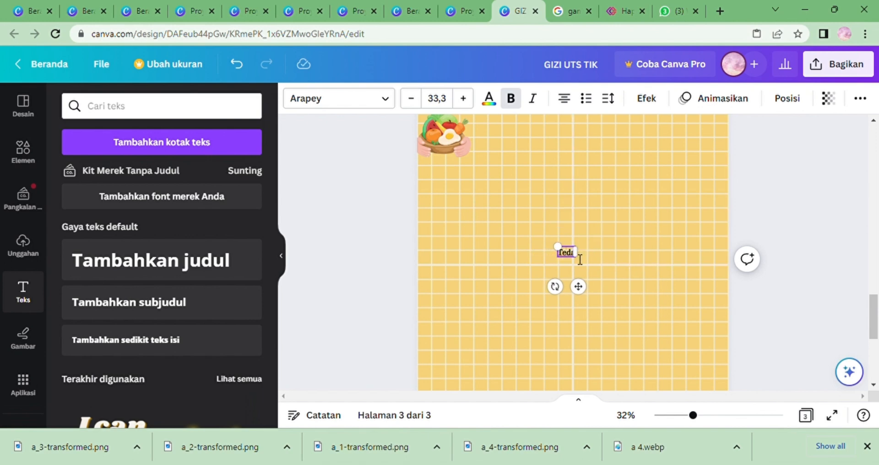
{"action": "key", "text": "BackSpace"}
{"action": "key", "text": "BackSpace"}
{"action": "key", "text": "BackSpace"}
{"action": "key", "text": "BackSpace"}
{"action": "right_click", "coordinate": [574, 261]}
{"action": "left_click", "coordinate": [631, 216]}
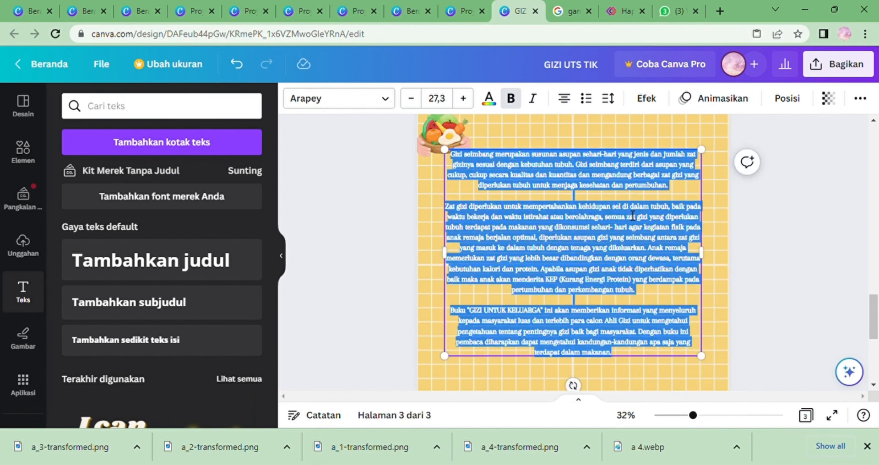
Set the pasted text's alignment to justified.
{"action": "left_click", "coordinate": [564, 98]}
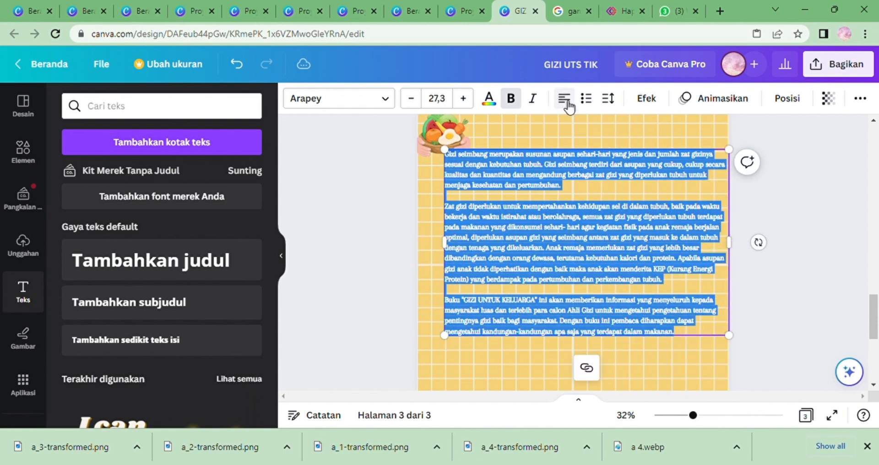
{"action": "left_click", "coordinate": [567, 102]}
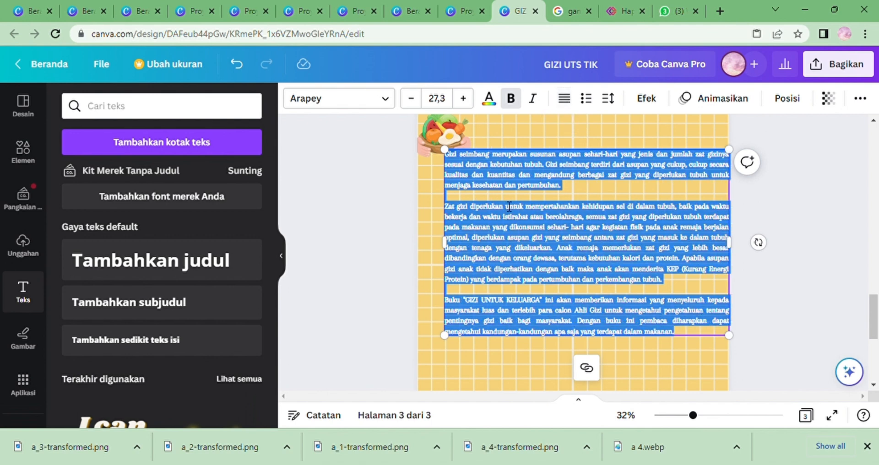
Move the text box down so it sits just below the top-left food graphic.
{"action": "left_click", "coordinate": [452, 162]}
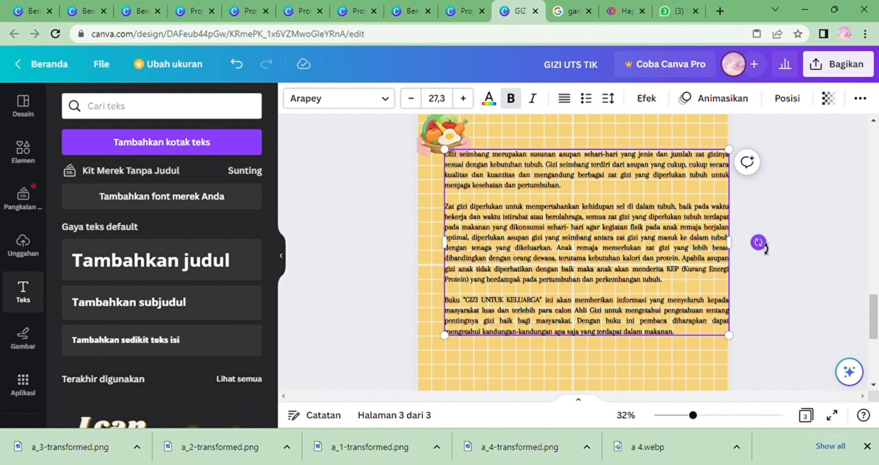
{"action": "left_click_drag", "start_coordinate": [758, 243], "coordinate": [740, 322]}
{"action": "left_click", "coordinate": [503, 198]}
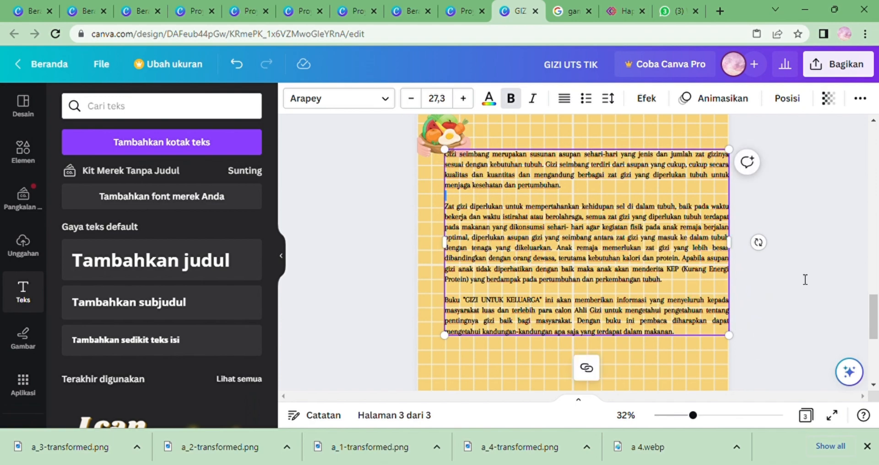
{"action": "left_click", "coordinate": [750, 194]}
{"action": "left_click_drag", "start_coordinate": [617, 202], "coordinate": [612, 241]}
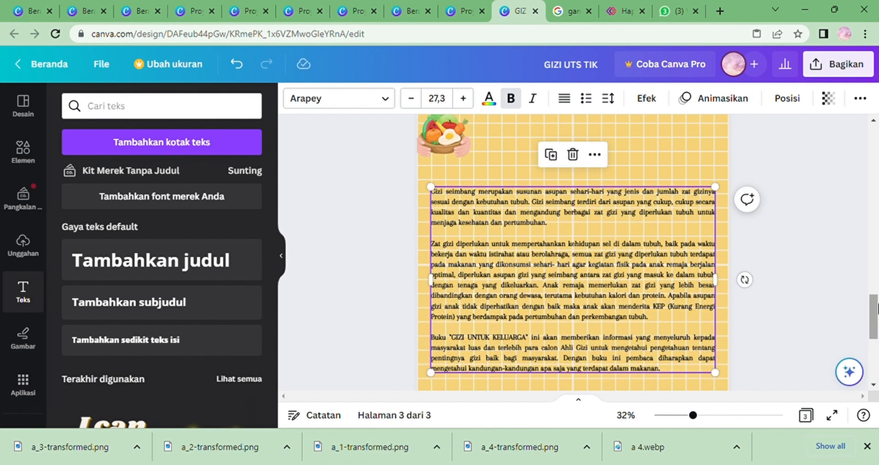
{"action": "left_click_drag", "start_coordinate": [878, 305], "coordinate": [877, 306]}
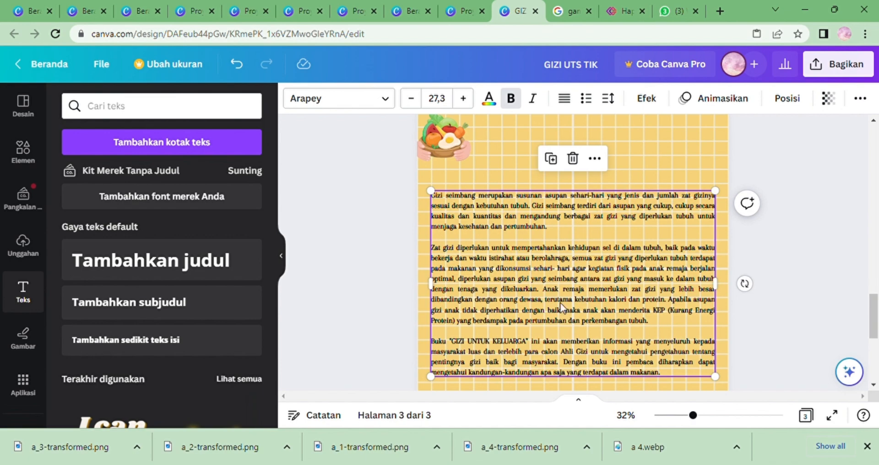
{"action": "mouse_move", "coordinate": [526, 254]}
{"action": "left_mouse_down"}
{"action": "mouse_move", "coordinate": [536, 234]}
{"action": "mouse_move", "coordinate": [537, 242]}
{"action": "left_mouse_up"}
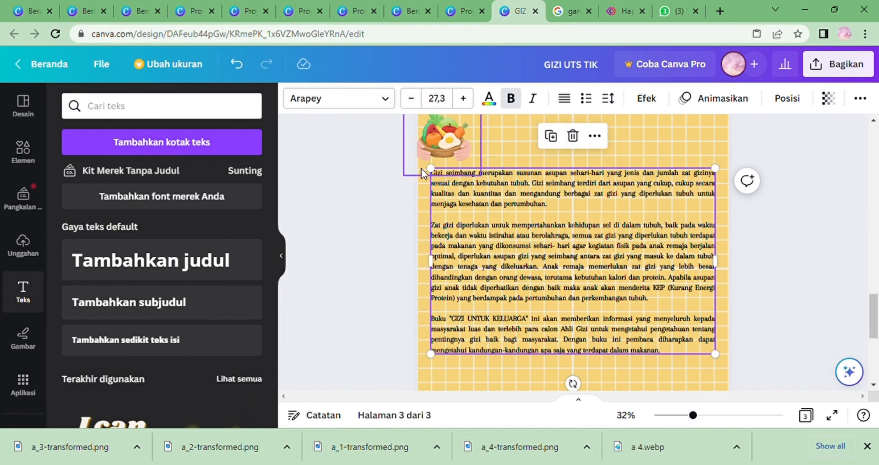
Indent the first line of each paragraph in the text box.
{"action": "left_click", "coordinate": [432, 174]}
{"action": "left_click", "coordinate": [435, 176]}
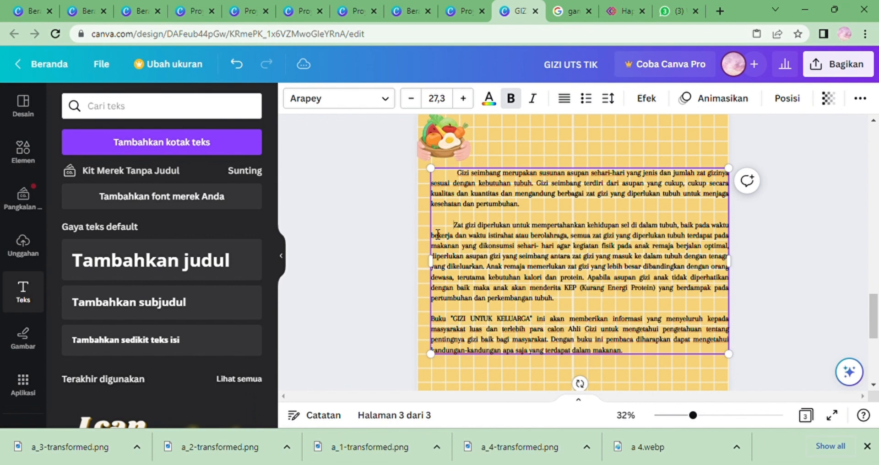
{"action": "left_click", "coordinate": [432, 320]}
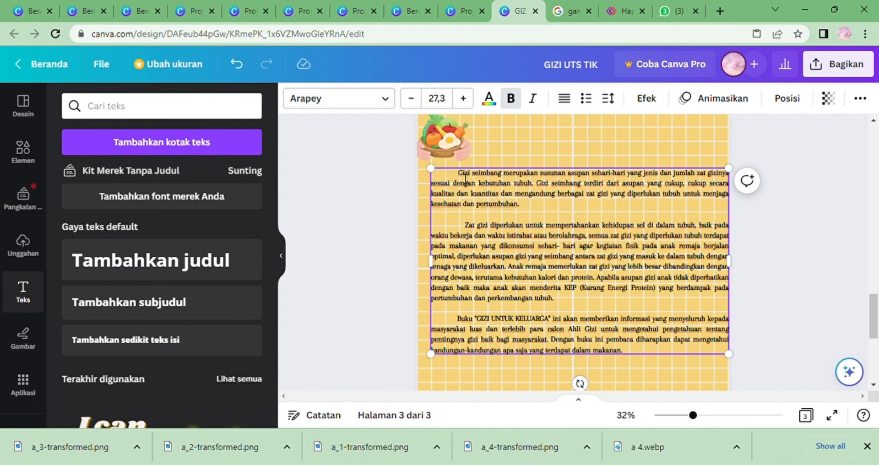
Select the description text and change its font to Old Standard.
{"action": "left_click_drag", "start_coordinate": [465, 178], "coordinate": [501, 267]}
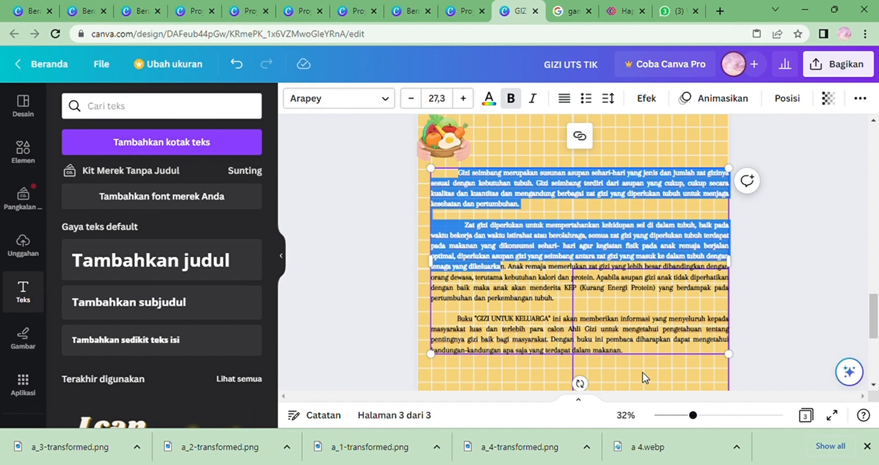
{"action": "left_click", "coordinate": [500, 220]}
{"action": "left_click_drag", "start_coordinate": [466, 179], "coordinate": [633, 232]}
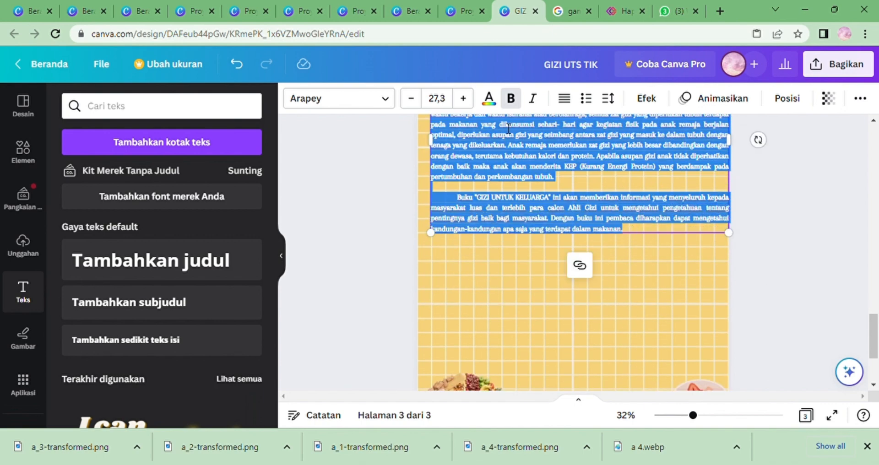
{"action": "left_click", "coordinate": [392, 100]}
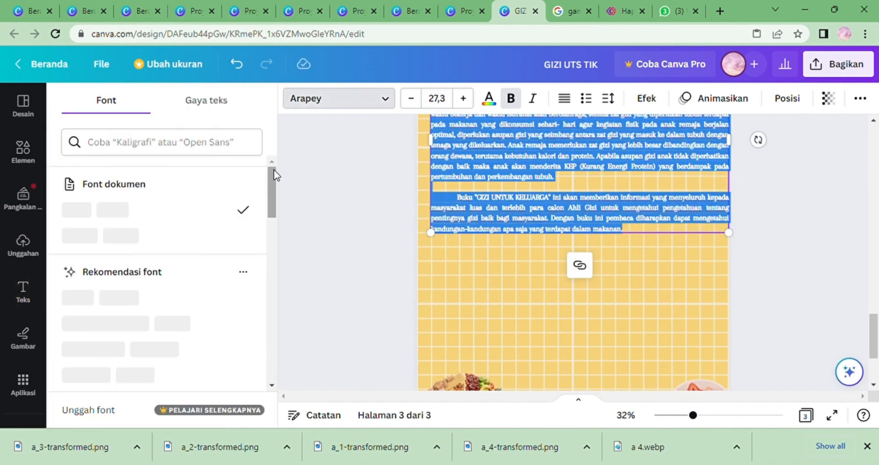
{"action": "left_click_drag", "start_coordinate": [271, 194], "coordinate": [270, 357]}
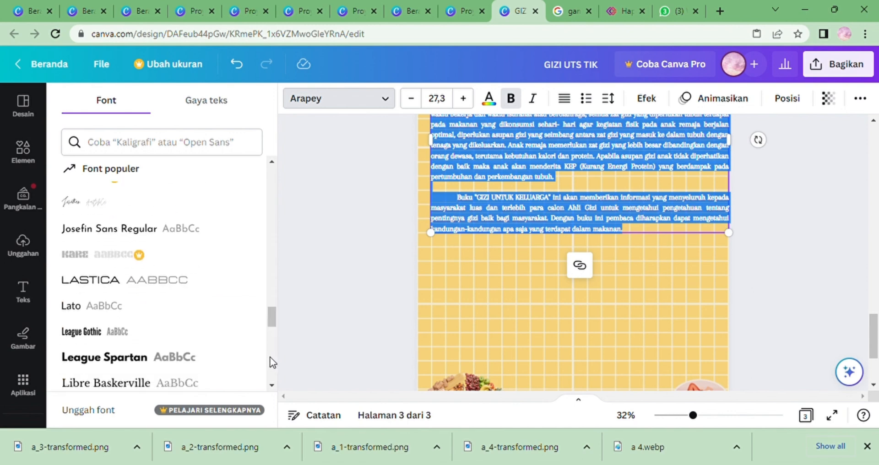
{"action": "scroll", "coordinate": [268, 359], "scroll_direction": "down", "scroll_amount": 8}
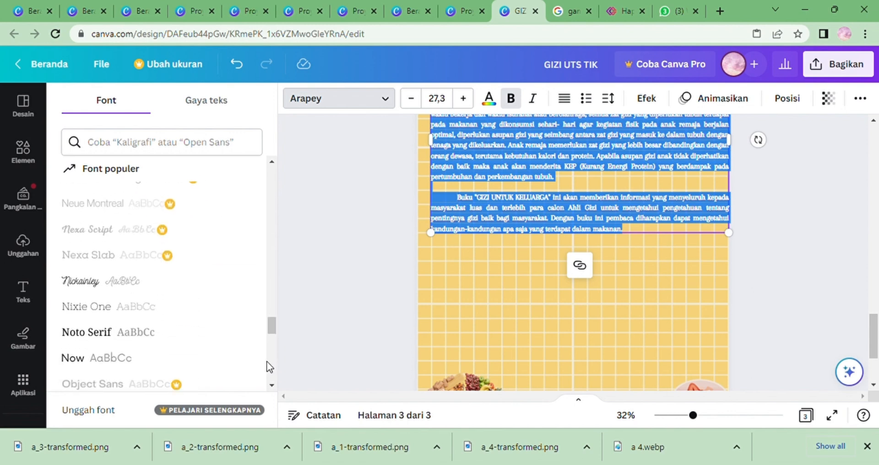
{"action": "scroll", "coordinate": [275, 341], "scroll_direction": "down", "scroll_amount": 5}
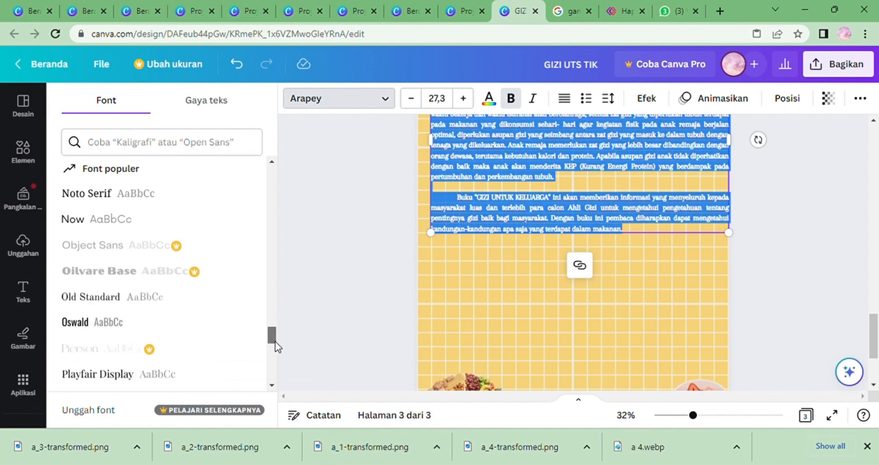
{"action": "scroll", "coordinate": [277, 348], "scroll_direction": "up", "scroll_amount": 4}
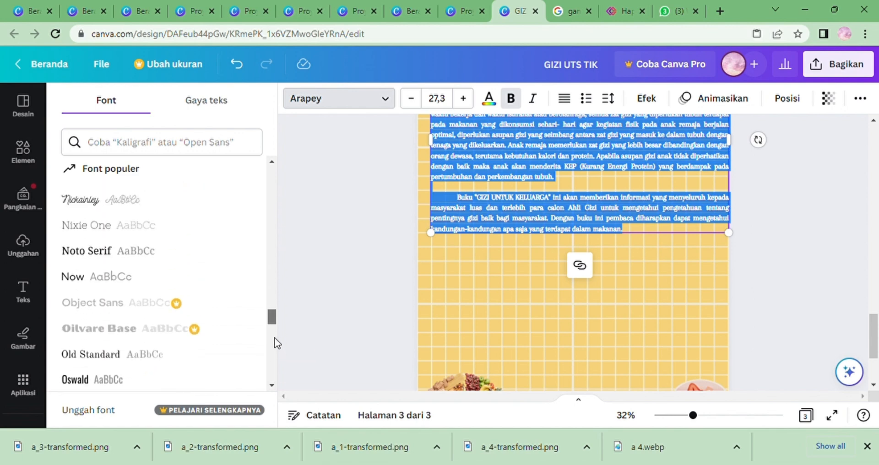
{"action": "scroll", "coordinate": [273, 322], "scroll_direction": "down", "scroll_amount": 1}
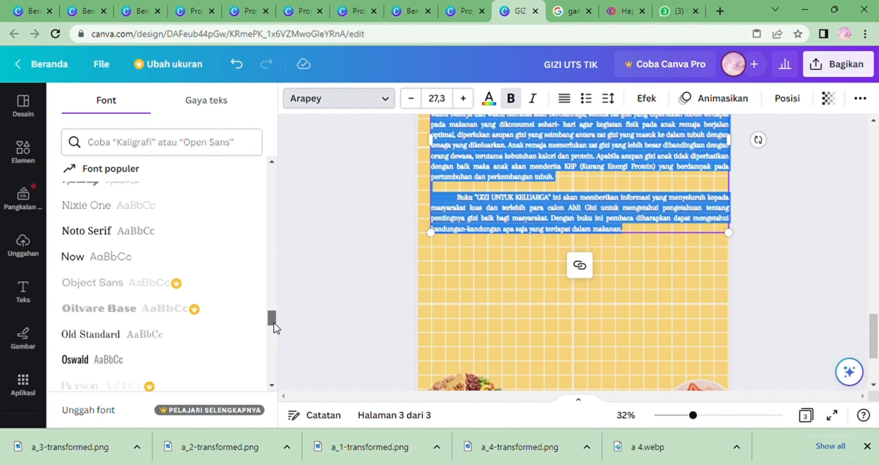
{"action": "left_click", "coordinate": [194, 343]}
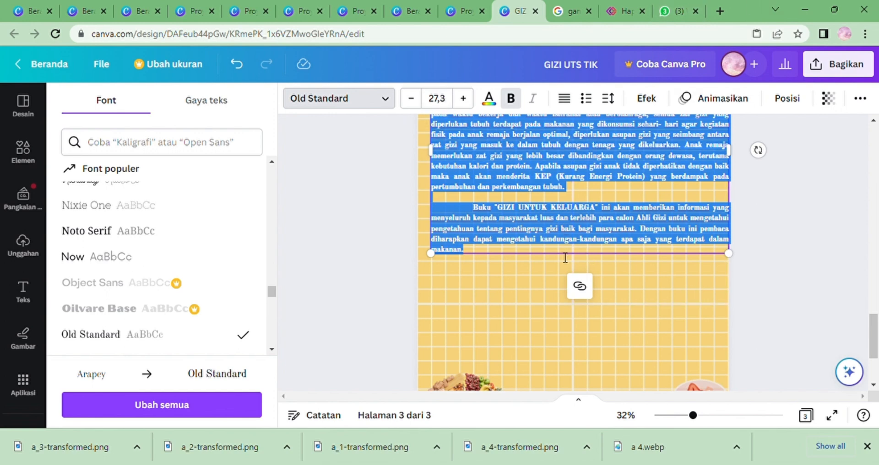
{"action": "left_click", "coordinate": [774, 263]}
{"action": "left_click", "coordinate": [783, 268]}
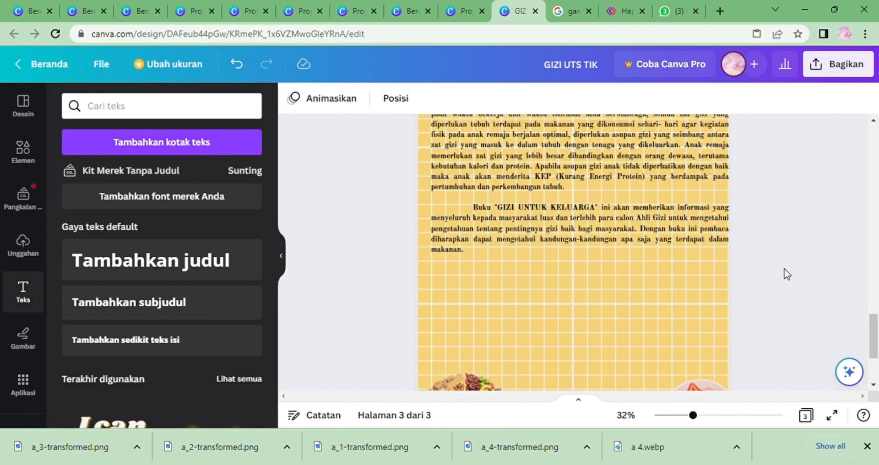
Narrow the description text box slightly from its right edge.
{"action": "left_click", "coordinate": [648, 197]}
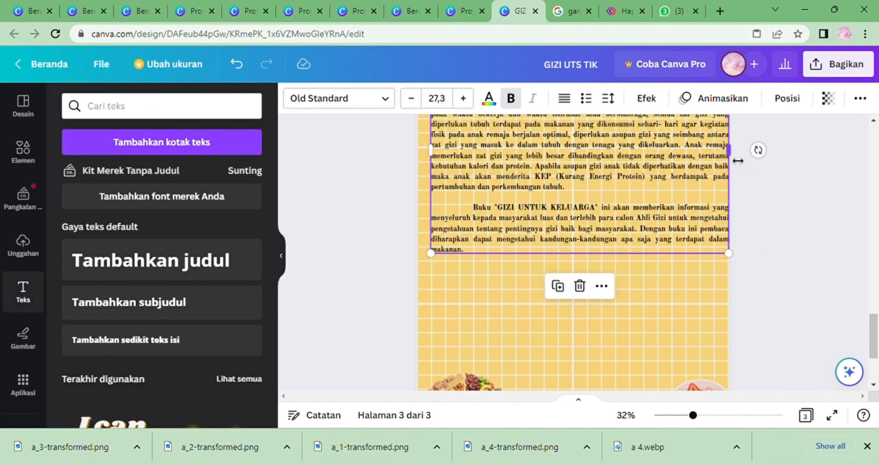
{"action": "left_click_drag", "start_coordinate": [730, 154], "coordinate": [719, 153]}
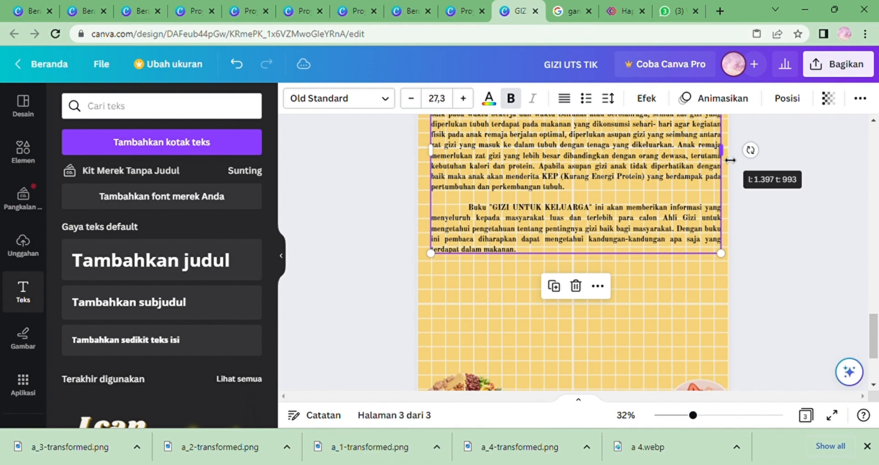
{"action": "left_click", "coordinate": [790, 198]}
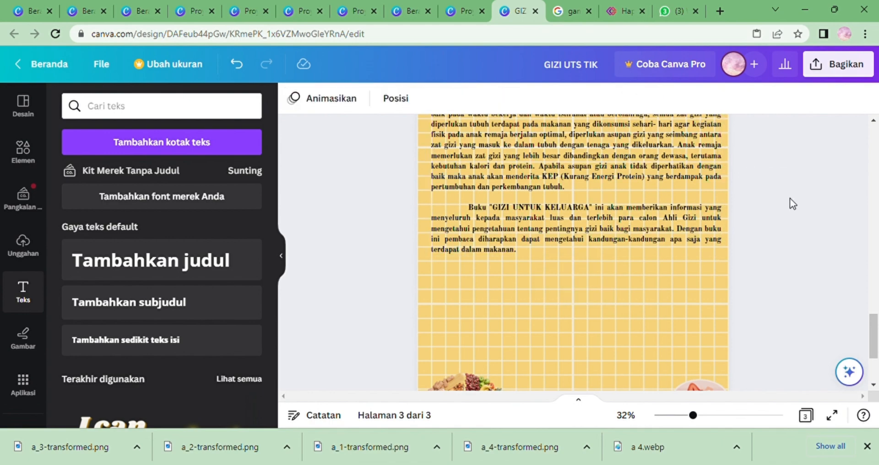
Nudge the description text box slightly lower on page 3.
{"action": "left_click_drag", "start_coordinate": [877, 343], "coordinate": [878, 302]}
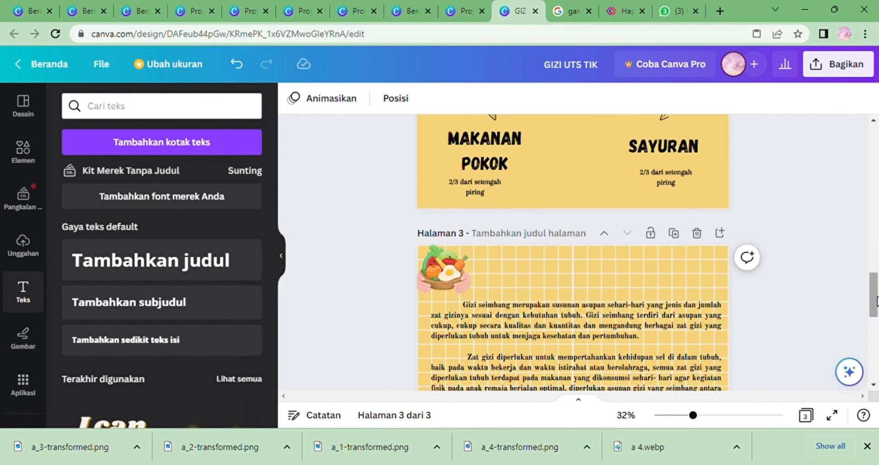
{"action": "left_click", "coordinate": [613, 332]}
{"action": "left_click_drag", "start_coordinate": [613, 331], "coordinate": [615, 338]}
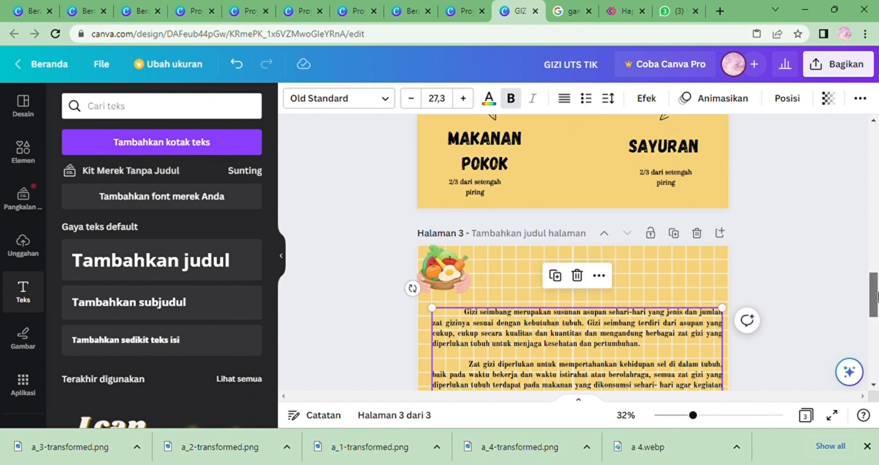
{"action": "left_click_drag", "start_coordinate": [877, 298], "coordinate": [876, 344]}
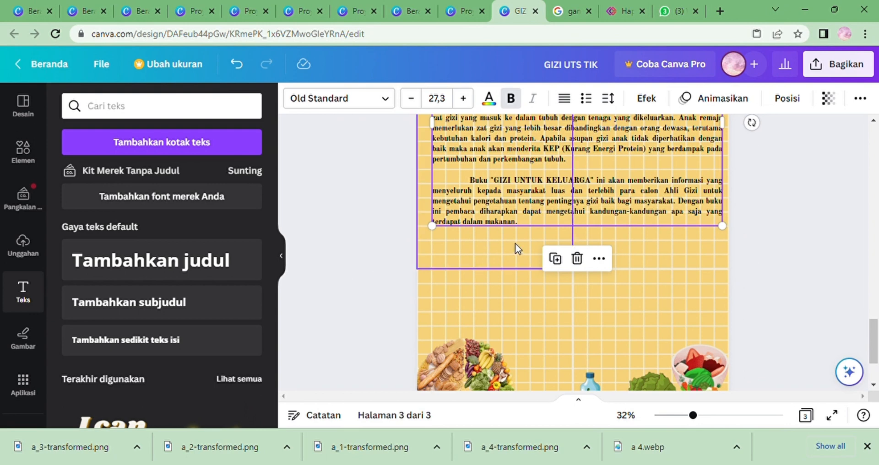
{"action": "left_click", "coordinate": [505, 259]}
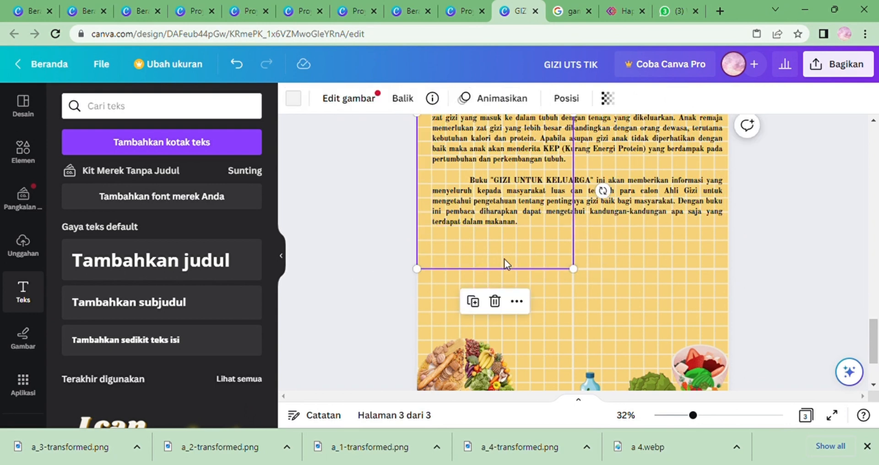
{"action": "left_click", "coordinate": [750, 265]}
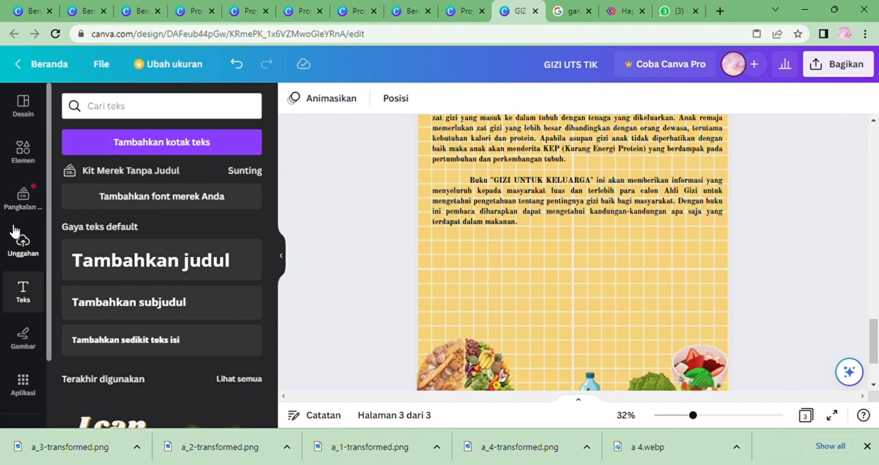
Upload an ISBN barcode image and add it to page 3.
{"action": "left_click", "coordinate": [23, 256]}
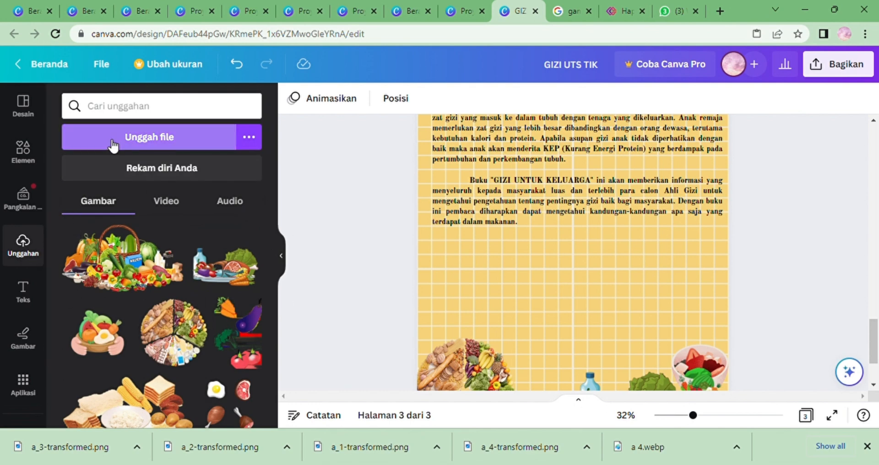
{"action": "left_click", "coordinate": [113, 144]}
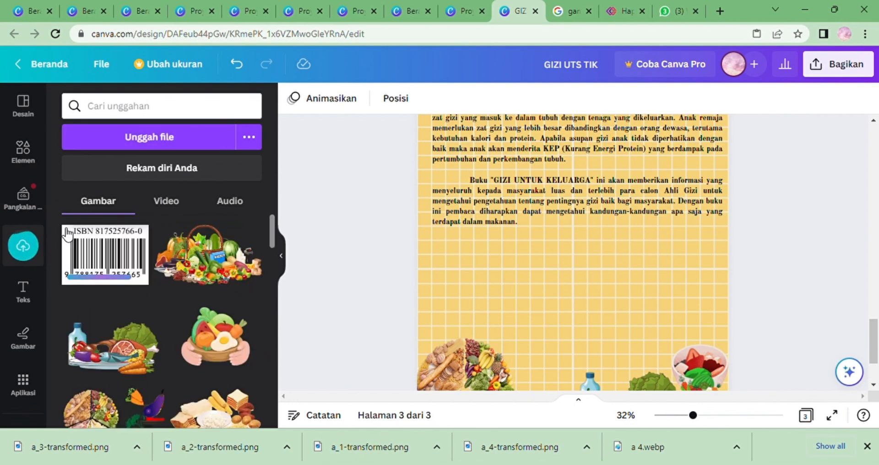
{"action": "left_click_drag", "start_coordinate": [63, 233], "coordinate": [609, 233]}
Shrink the barcode and position it at the lower right of the page above the food images.
{"action": "left_click_drag", "start_coordinate": [675, 269], "coordinate": [615, 270]}
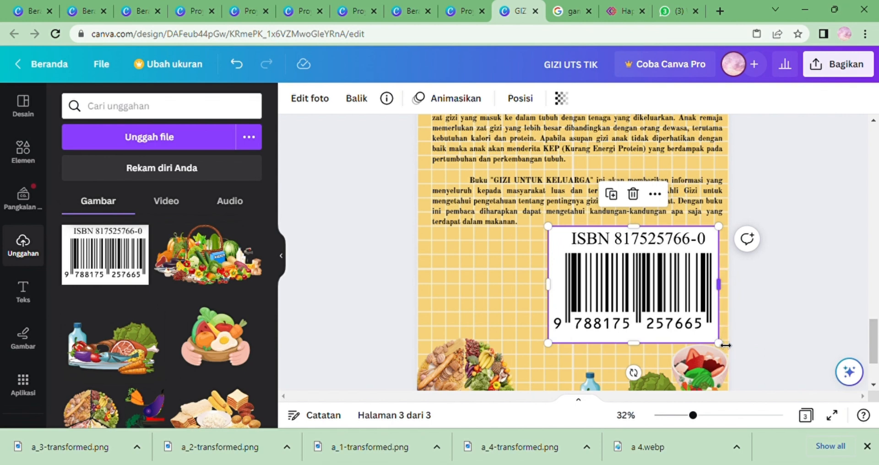
{"action": "left_click_drag", "start_coordinate": [718, 342], "coordinate": [646, 293]}
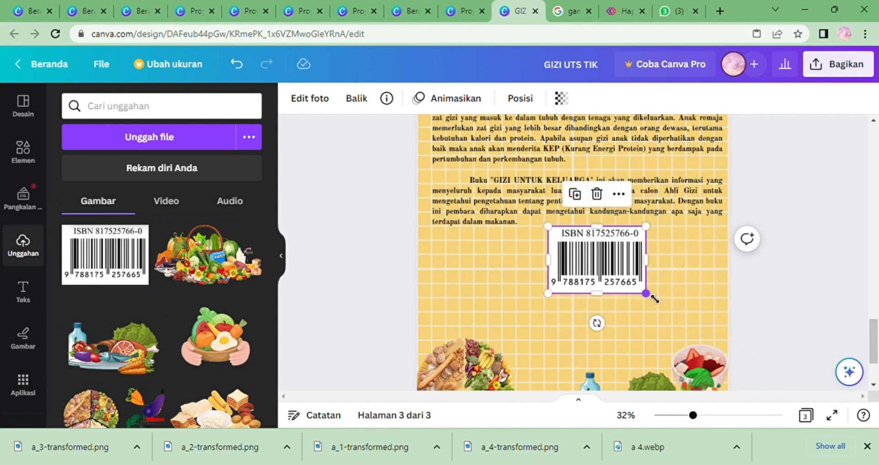
{"action": "left_click_drag", "start_coordinate": [586, 269], "coordinate": [650, 291]}
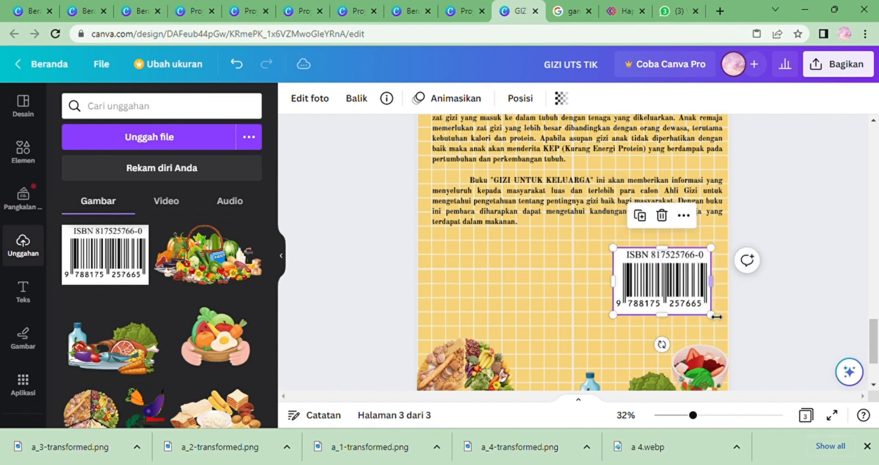
{"action": "left_click_drag", "start_coordinate": [717, 322], "coordinate": [703, 311]}
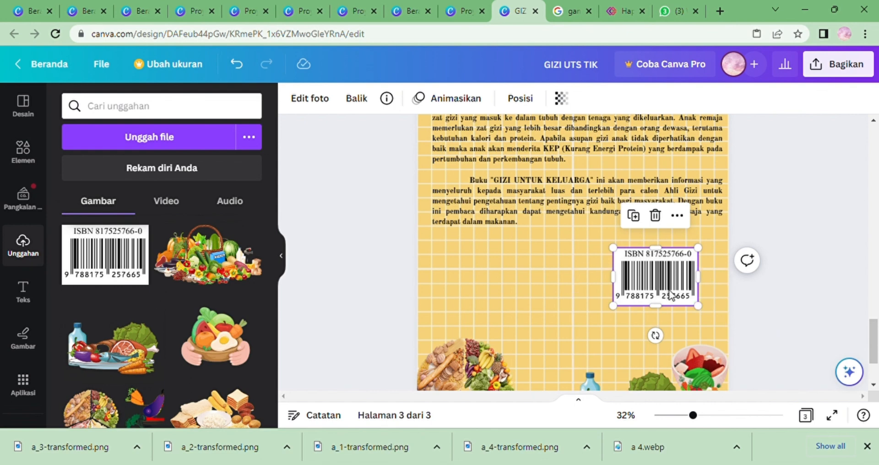
{"action": "left_click_drag", "start_coordinate": [678, 308], "coordinate": [682, 317]}
{"action": "mouse_move", "coordinate": [682, 317]}
{"action": "left_mouse_down"}
{"action": "mouse_move", "coordinate": [701, 323]}
{"action": "mouse_move", "coordinate": [693, 318]}
{"action": "left_mouse_up"}
{"action": "left_click_drag", "start_coordinate": [665, 289], "coordinate": [680, 300]}
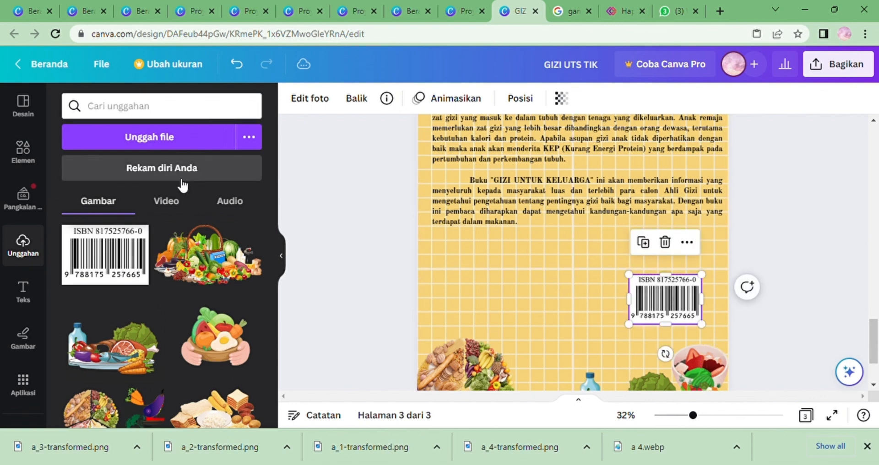
Add a text box below the description on the left and replace its placeholder with the heading "Penerbit".
{"action": "left_click", "coordinate": [23, 290]}
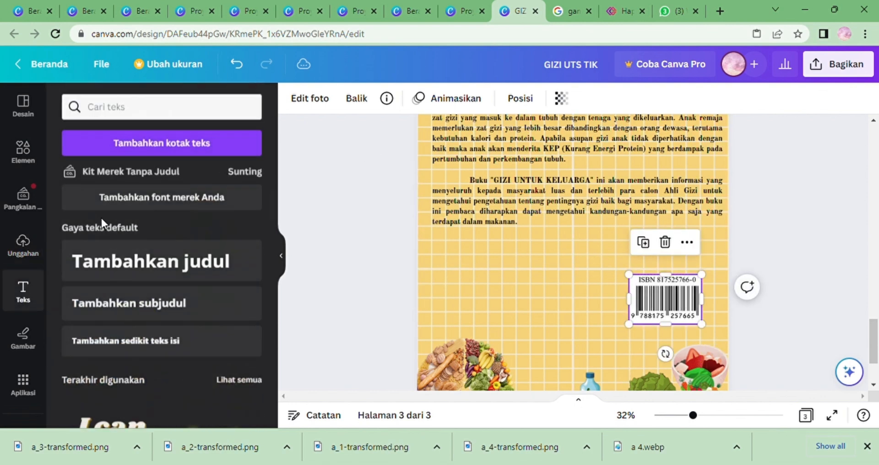
{"action": "left_click", "coordinate": [199, 142]}
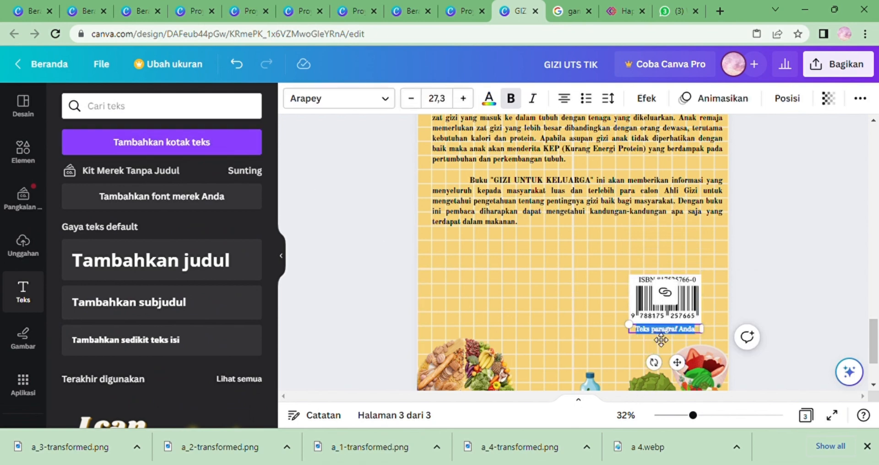
{"action": "left_click_drag", "start_coordinate": [676, 362], "coordinate": [488, 285]}
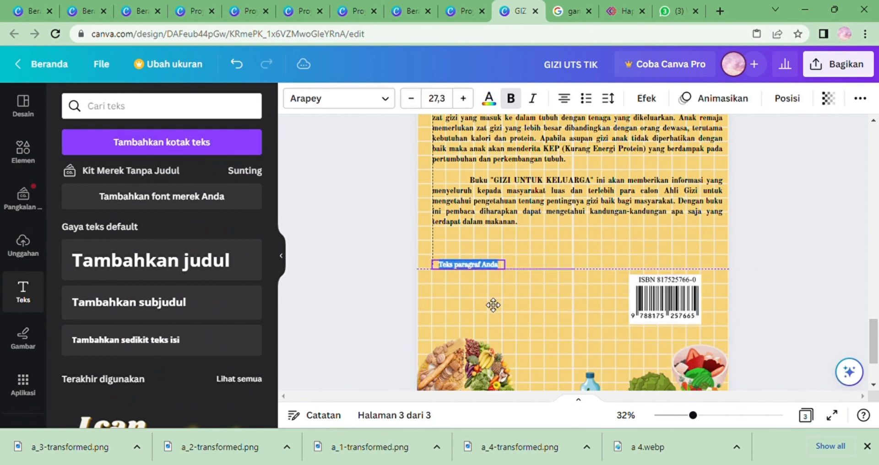
{"action": "key", "text": "BackSpace"}
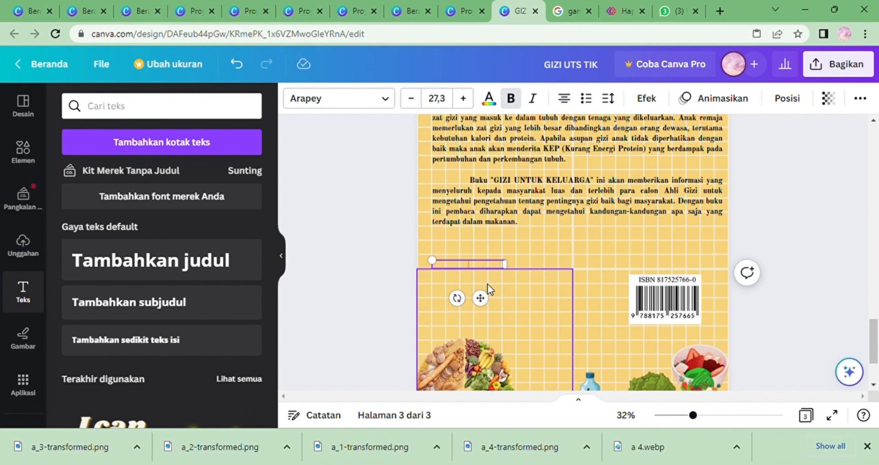
{"action": "type", "text": "Pene"}
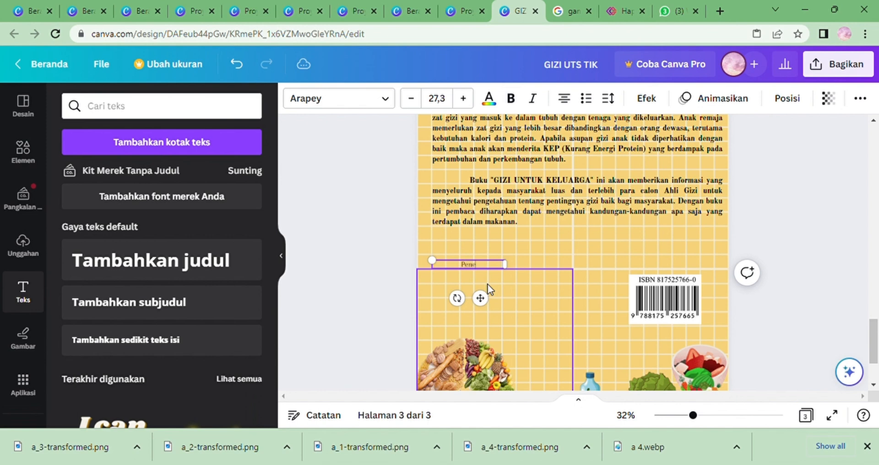
{"action": "type", "text": "rbit"}
{"action": "key", "text": "Return"}
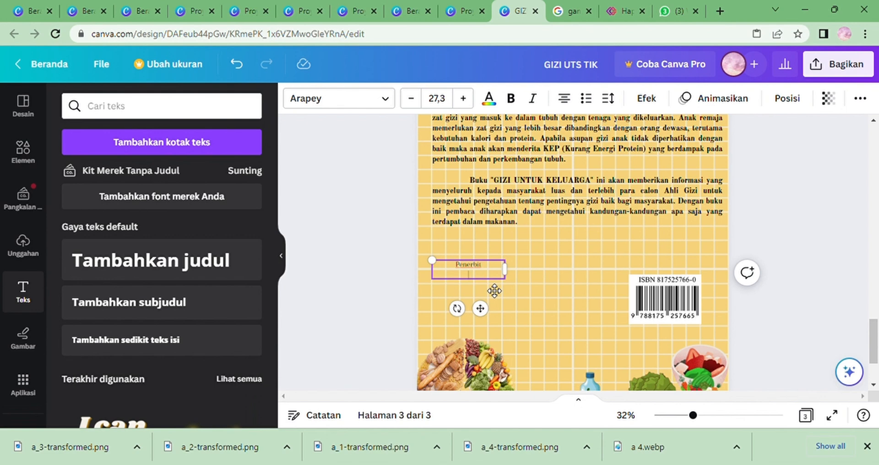
Type the publisher lines "PT Gramedia Pustaka Utama", "Gedung Kompas" and "Gramedia Lt. 5" below the heading.
{"action": "type", "text": "PT Gra"}
{"action": "type", "text": "media"}
{"action": "type", "text": " Pustaka"}
{"action": "type", "text": " p"}
{"action": "key", "text": "BackSpace"}
{"action": "key", "text": "BackSpace"}
{"action": "type", "text": "Utama"}
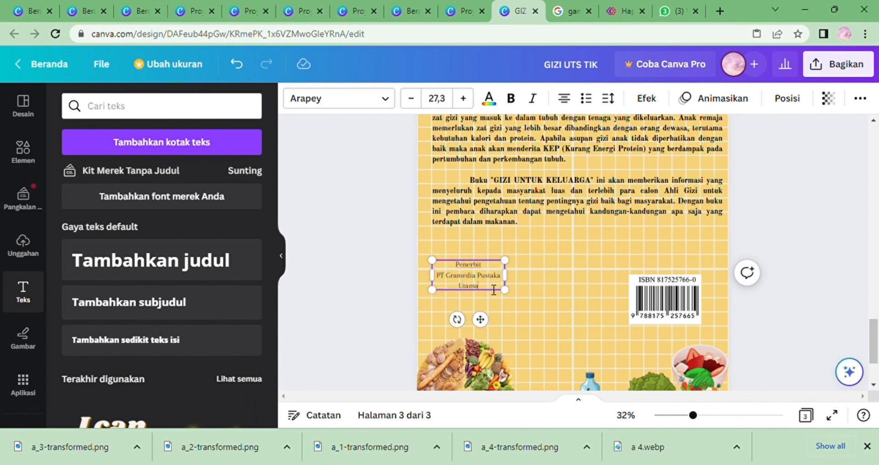
{"action": "key", "text": "Return"}
{"action": "type", "text": "Gedun"}
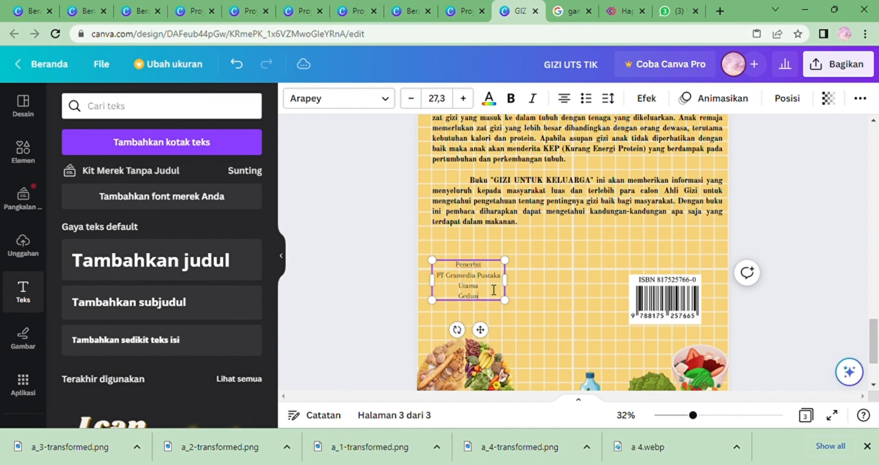
{"action": "type", "text": "g Kompas"}
{"action": "key", "text": "Return"}
{"action": "type", "text": "Gramedis"}
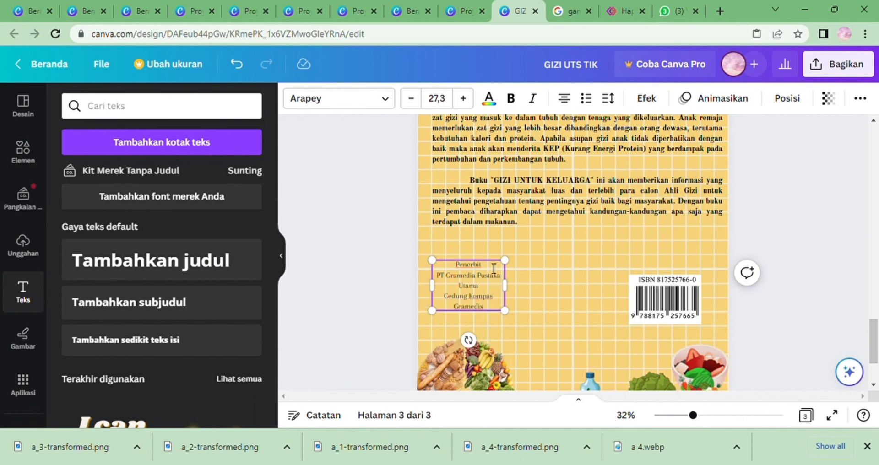
{"action": "key", "text": "BackSpace"}
{"action": "type", "text": "a Lt. 5"}
{"action": "key", "text": "Return"}
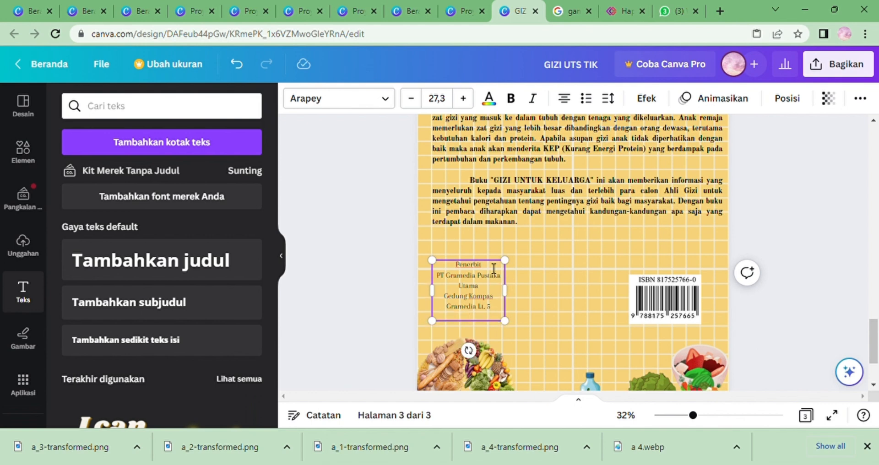
{"action": "key", "text": "BackSpace"}
{"action": "key", "text": "BackSpace"}
{"action": "key", "text": "BackSpace"}
{"action": "type", "text": "Jl."}
{"action": "key", "text": "BackSpace"}
{"action": "type", "text": ". Palmerah Barat 29-37"}
{"action": "key", "text": "Return"}
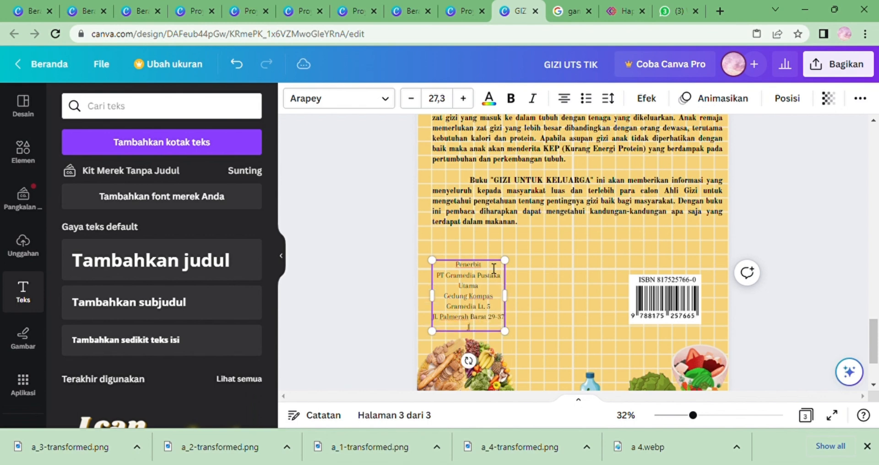
{"action": "type", "text": "Jakarta 10270"}
{"action": "key", "text": "Return"}
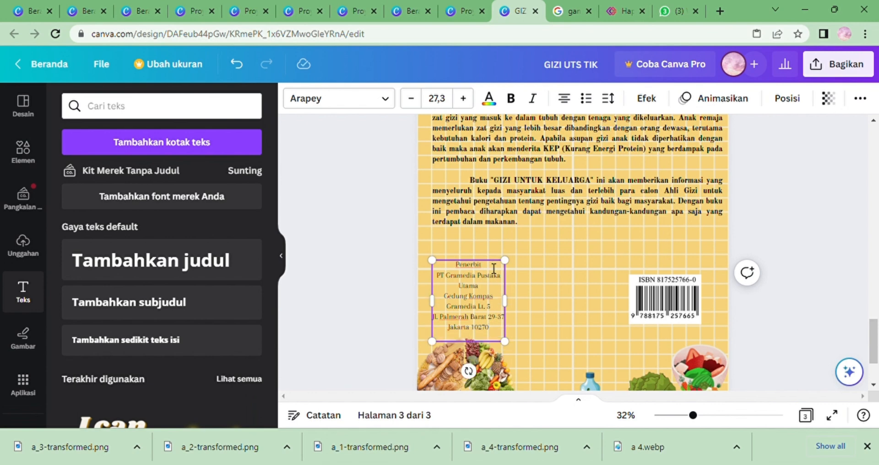
{"action": "type", "text": "www.gra.com"}
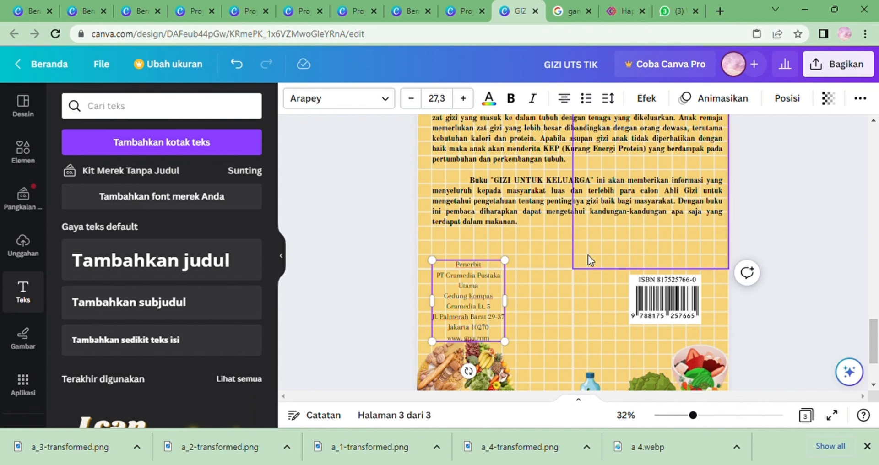
Widen the publisher text box and left-align all of its text.
{"action": "left_click_drag", "start_coordinate": [510, 302], "coordinate": [536, 288]}
{"action": "left_click_drag", "start_coordinate": [472, 262], "coordinate": [517, 321]}
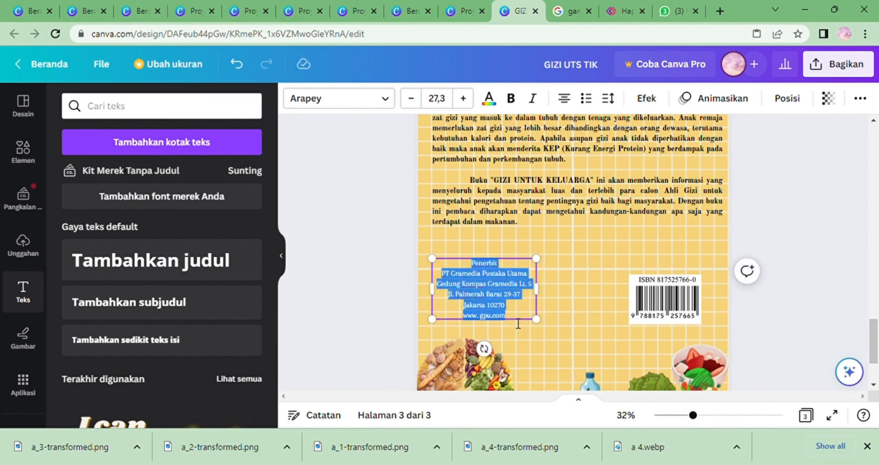
{"action": "left_click", "coordinate": [568, 99]}
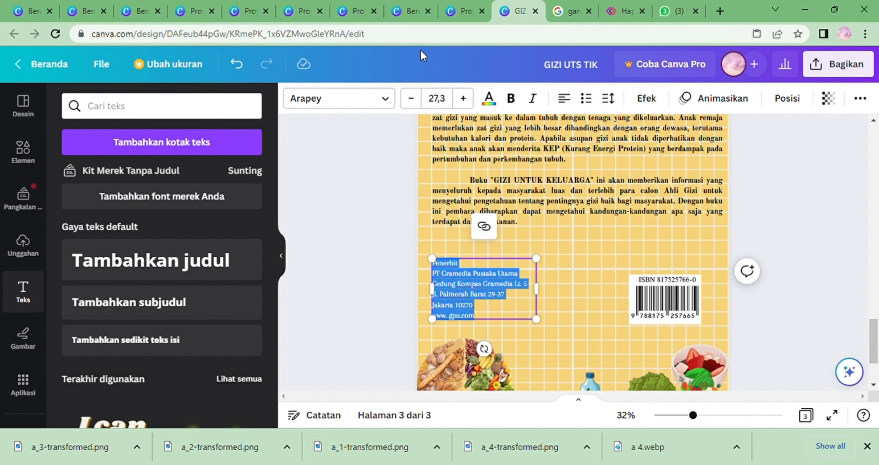
Set the publisher text's font to Bodoni FLF and make it bold.
{"action": "left_click", "coordinate": [389, 100]}
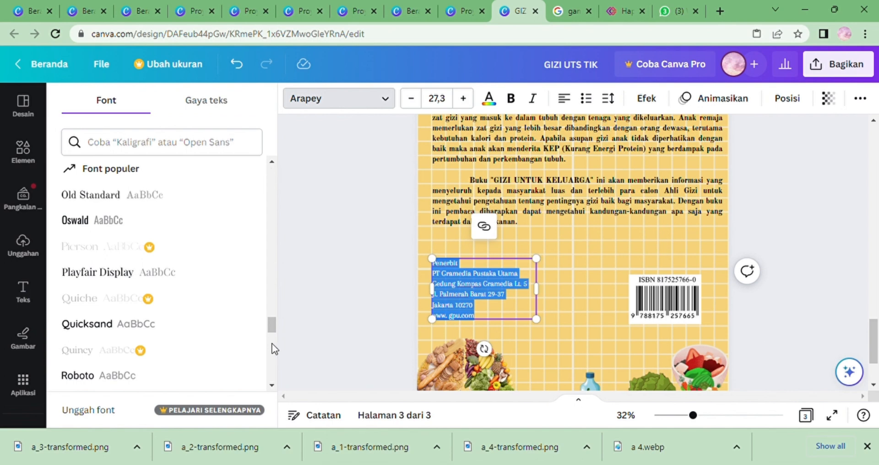
{"action": "left_click_drag", "start_coordinate": [273, 334], "coordinate": [269, 236]}
{"action": "left_click", "coordinate": [186, 310]}
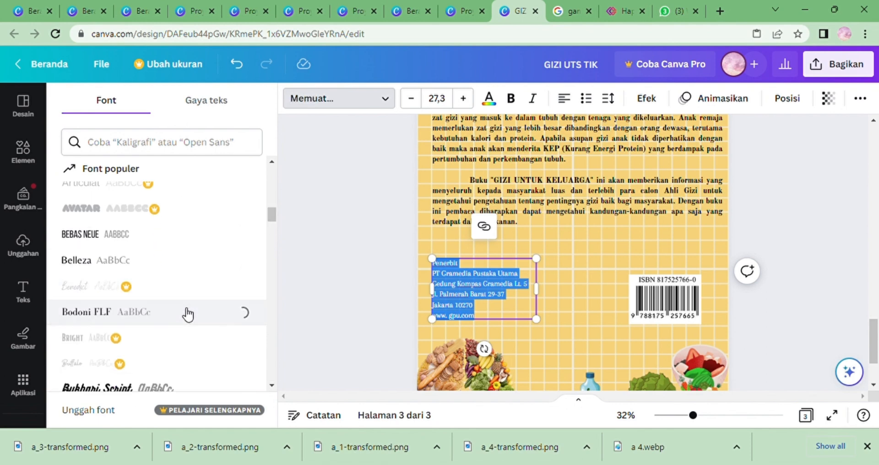
{"action": "left_click", "coordinate": [587, 265]}
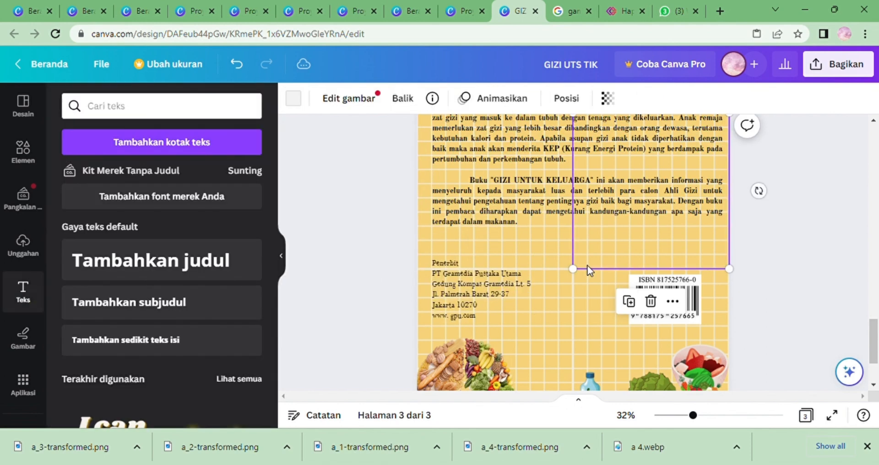
{"action": "left_click", "coordinate": [451, 277]}
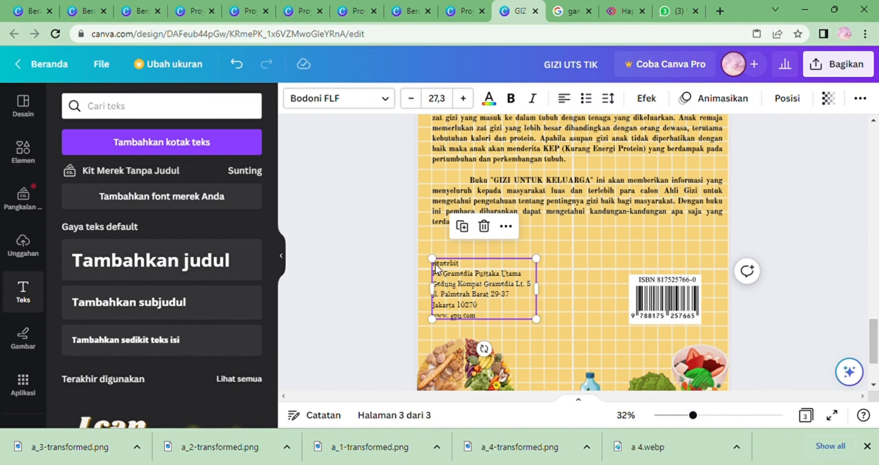
{"action": "left_click", "coordinate": [511, 98]}
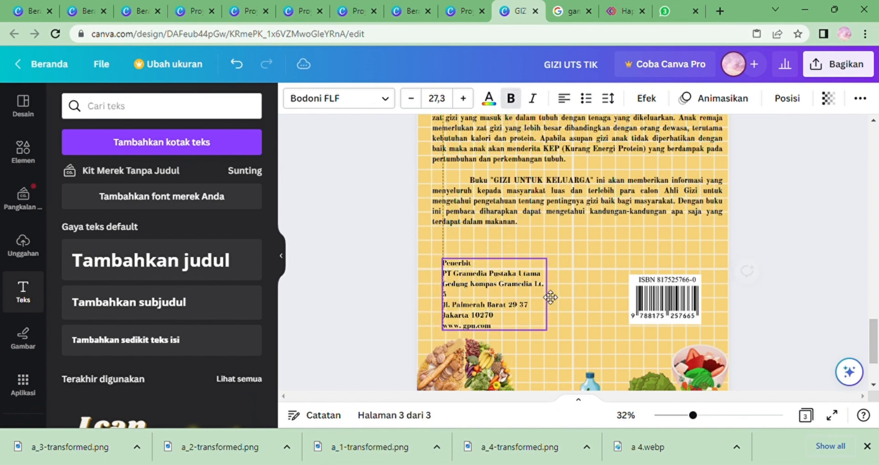
Widen the publisher text box slightly so each address line fits on one line.
{"action": "left_click_drag", "start_coordinate": [544, 303], "coordinate": [551, 301]}
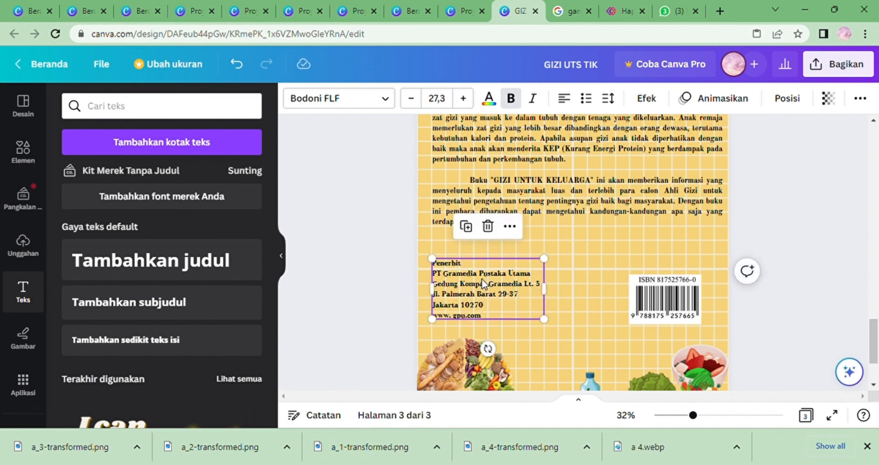
{"action": "left_click", "coordinate": [774, 305]}
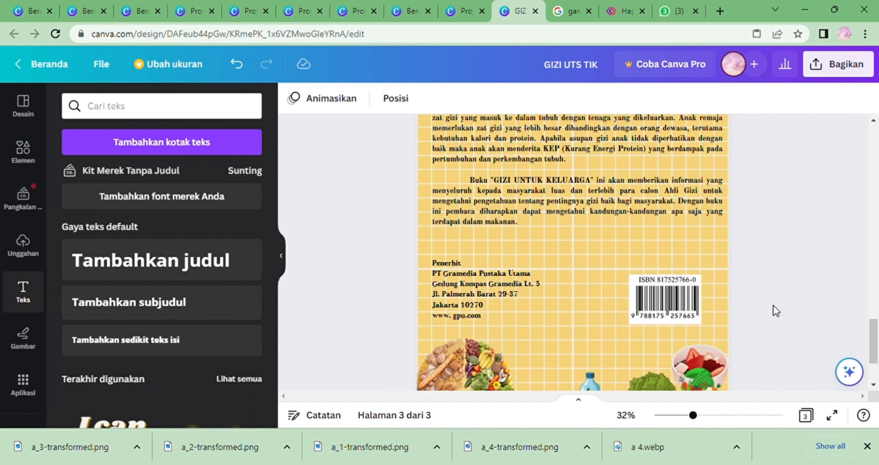
Nudge the publisher text block slightly lower beside the ISBN barcode.
{"action": "left_click", "coordinate": [709, 418]}
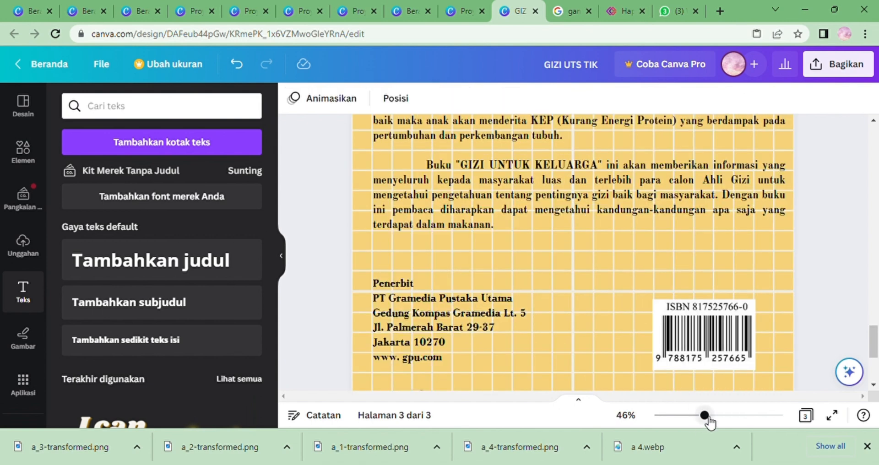
{"action": "left_click", "coordinate": [481, 331]}
{"action": "left_click_drag", "start_coordinate": [483, 333], "coordinate": [485, 339]}
{"action": "left_click", "coordinate": [583, 344]}
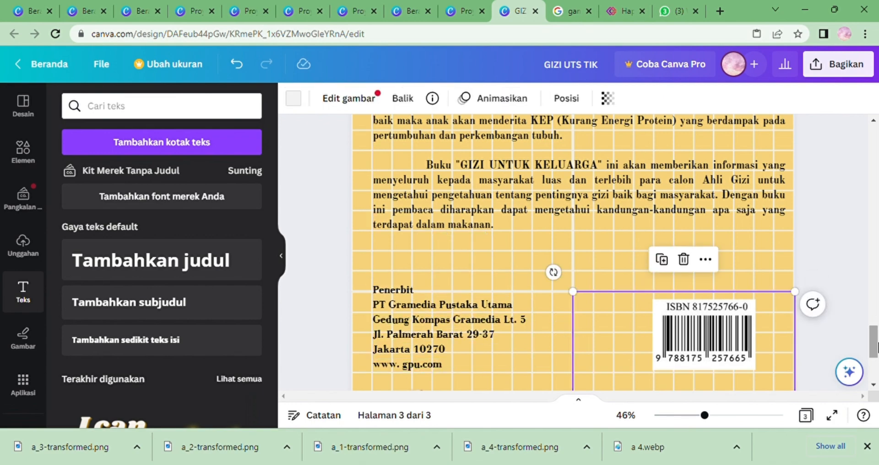
Review pages 2 and 3 of the book layout at different zoom levels.
{"action": "left_click_drag", "start_coordinate": [873, 341], "coordinate": [870, 242]}
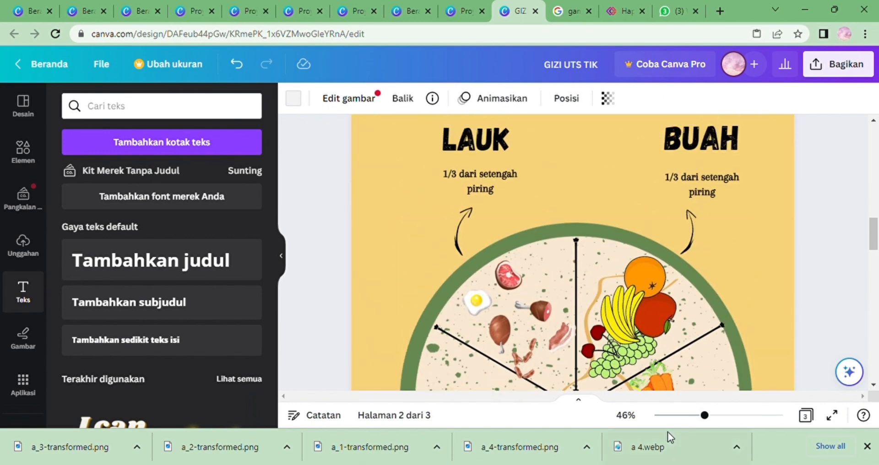
{"action": "left_click", "coordinate": [683, 416]}
{"action": "left_click", "coordinate": [692, 415]}
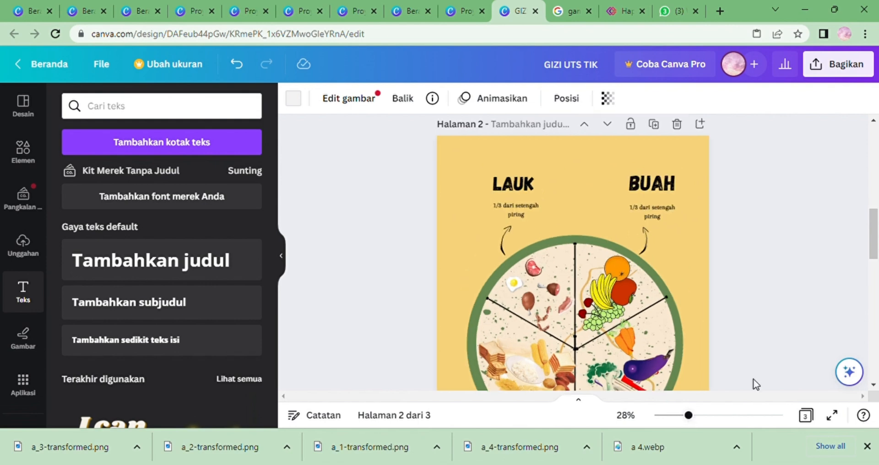
{"action": "left_click_drag", "start_coordinate": [876, 232], "coordinate": [873, 339]}
{"action": "left_click", "coordinate": [307, 159]}
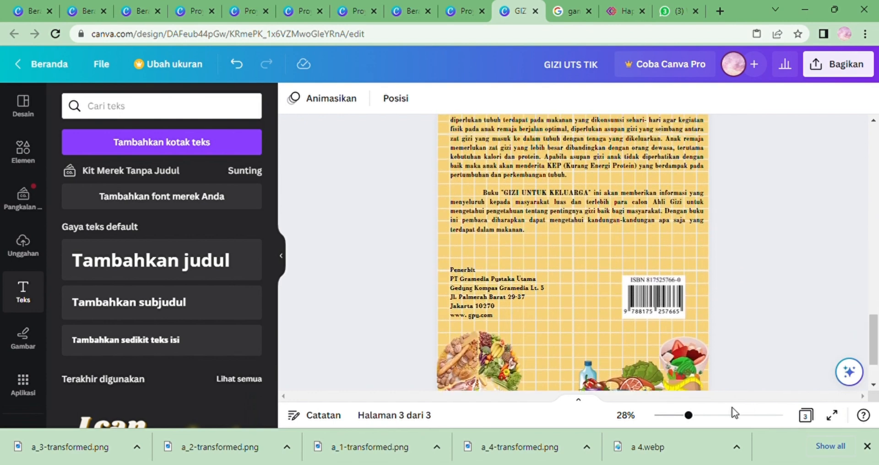
{"action": "left_click", "coordinate": [695, 415]}
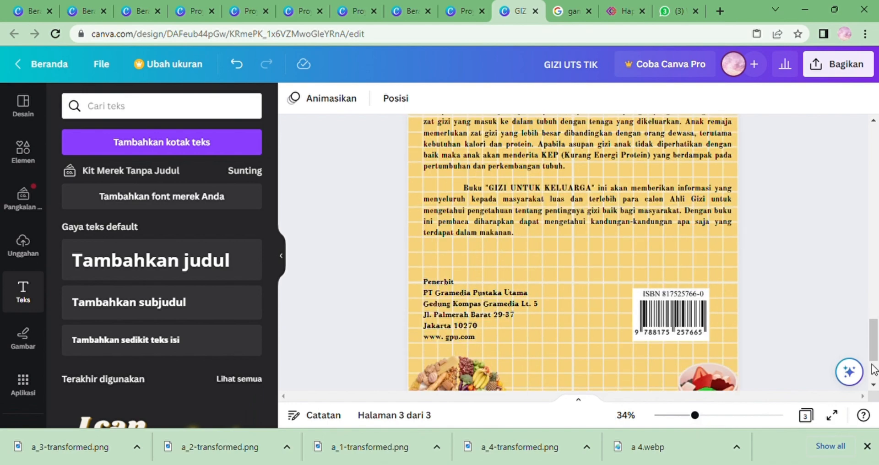
{"action": "mouse_move", "coordinate": [876, 341]}
{"action": "left_mouse_down"}
{"action": "mouse_move", "coordinate": [875, 301]}
{"action": "mouse_move", "coordinate": [876, 357]}
{"action": "left_mouse_up"}
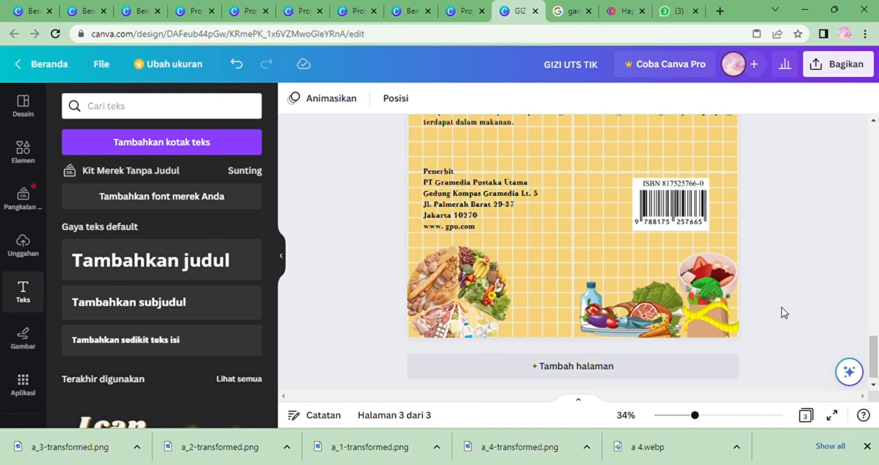